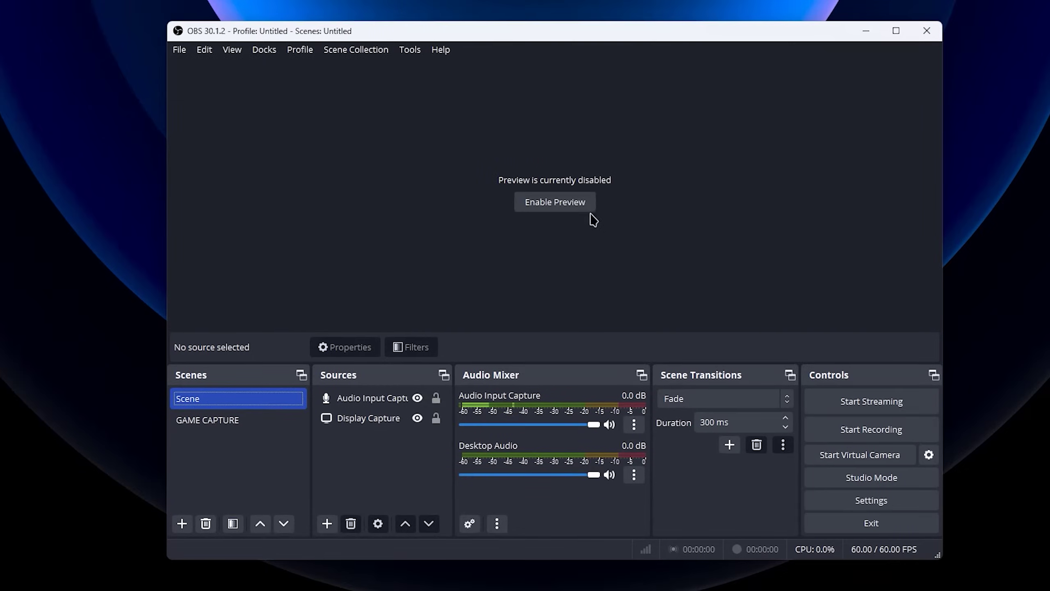
- Enable the preview for the display capture scene and start recording the screen
left_click(555, 205)
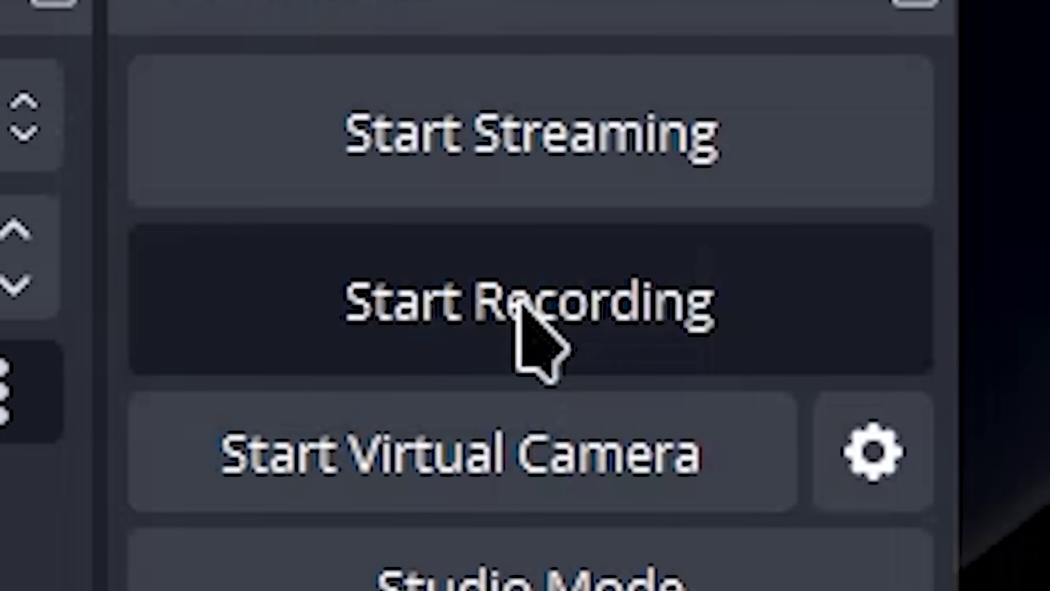
left_click(870, 431)
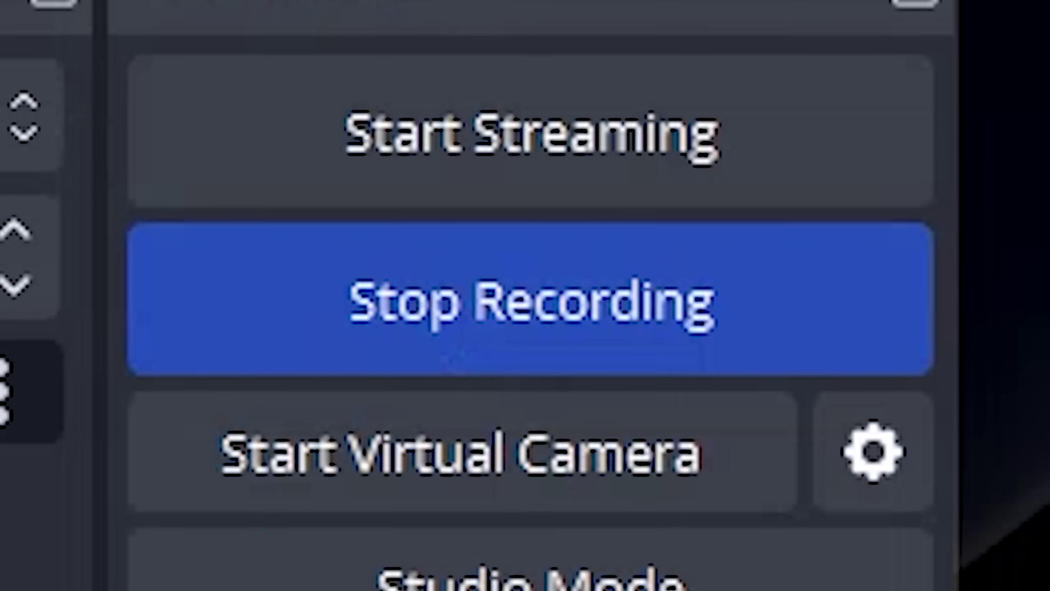
left_click_drag(379, 168, 739, 476)
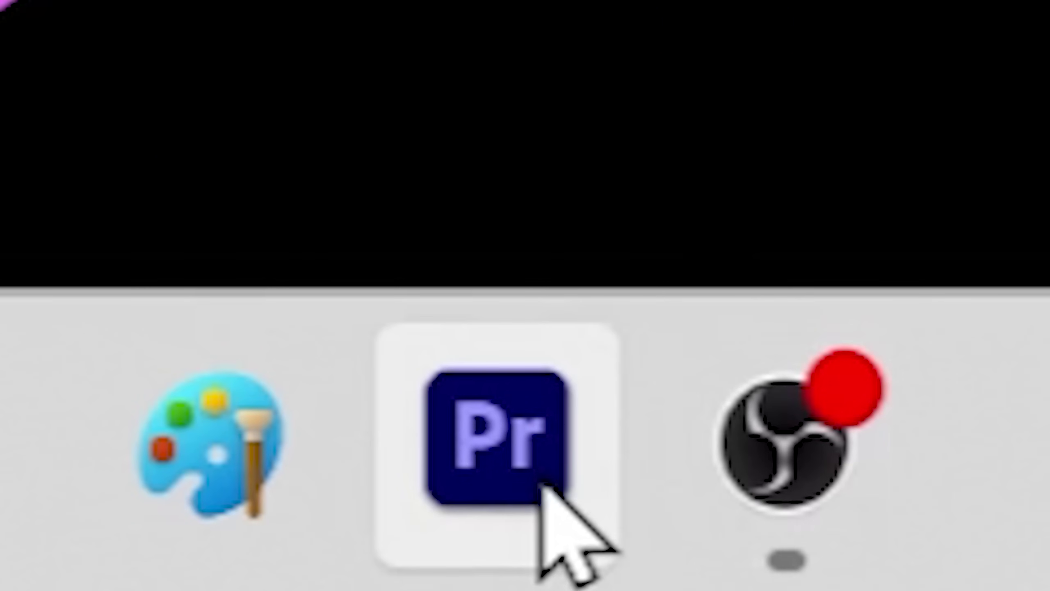
left_click(541, 487)
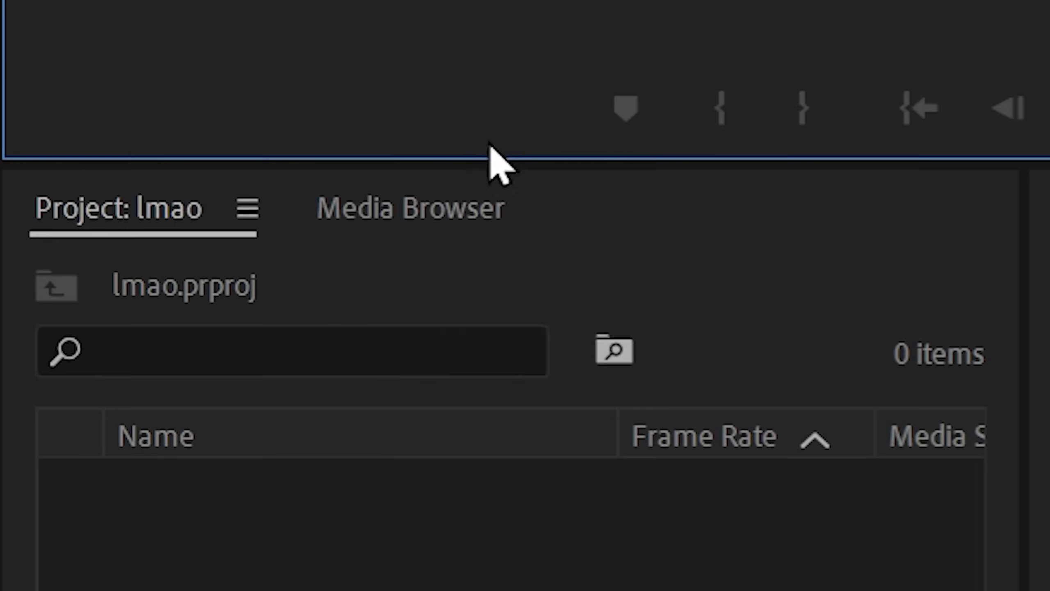
- View the Media Browser panel of the lmao project and return to the Project panel
left_click(99, 351)
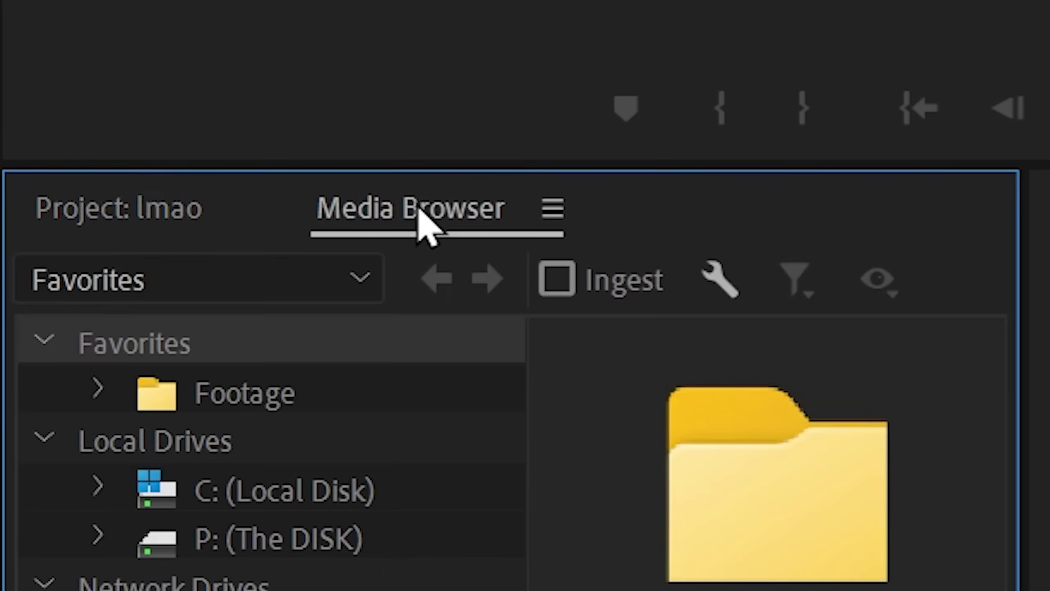
left_click(99, 229)
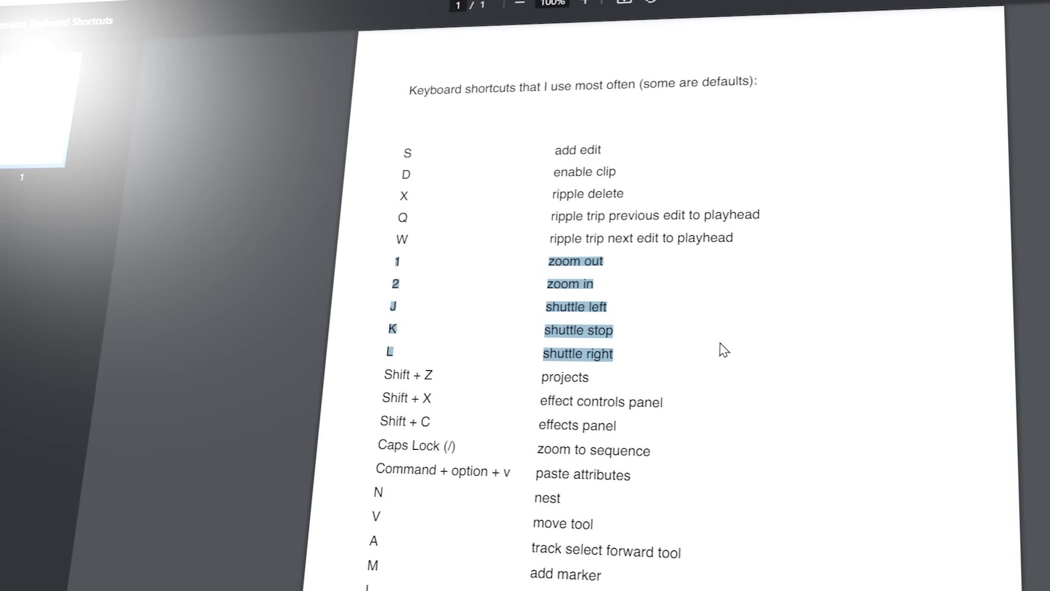
- Examine the keyboard shortcut layout and the document listing the most often used shortcuts
left_click(393, 363)
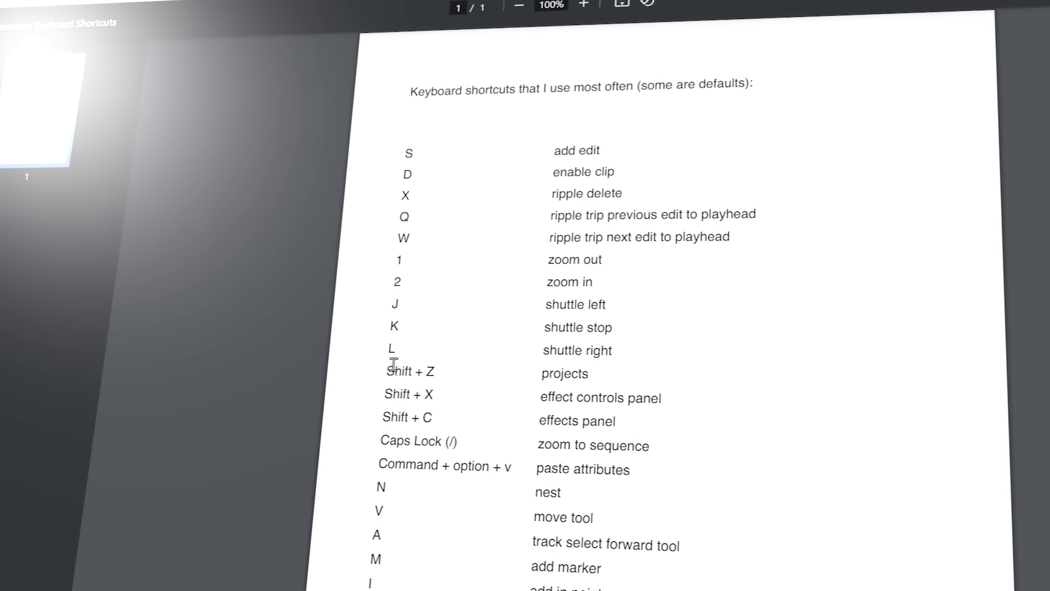
left_click_drag(389, 367, 694, 371)
left_click_drag(384, 392, 900, 379)
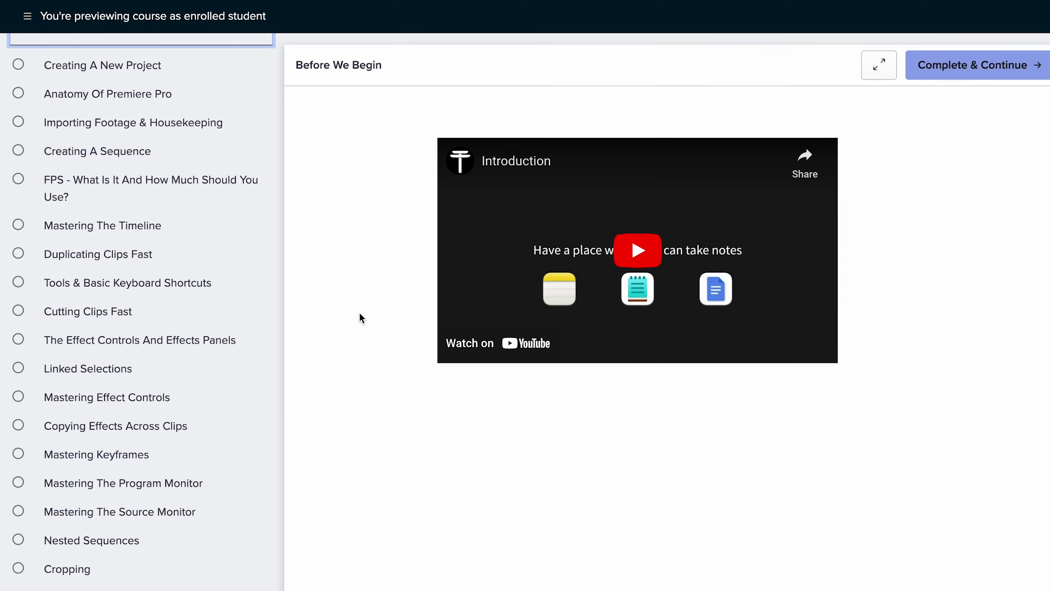
- Browse the course lessons in Chapters 2 to 4, including Cutting Clips Fast and The Q And W Keys, and the Chapter 1 curriculum
left_click(169, 311)
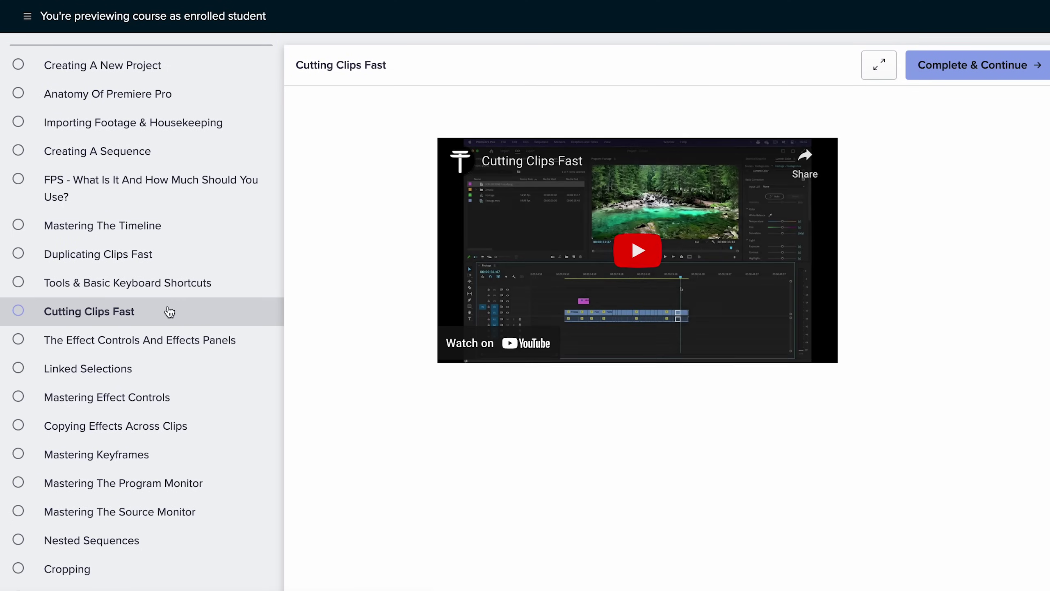
scroll(176, 367, "down", 7)
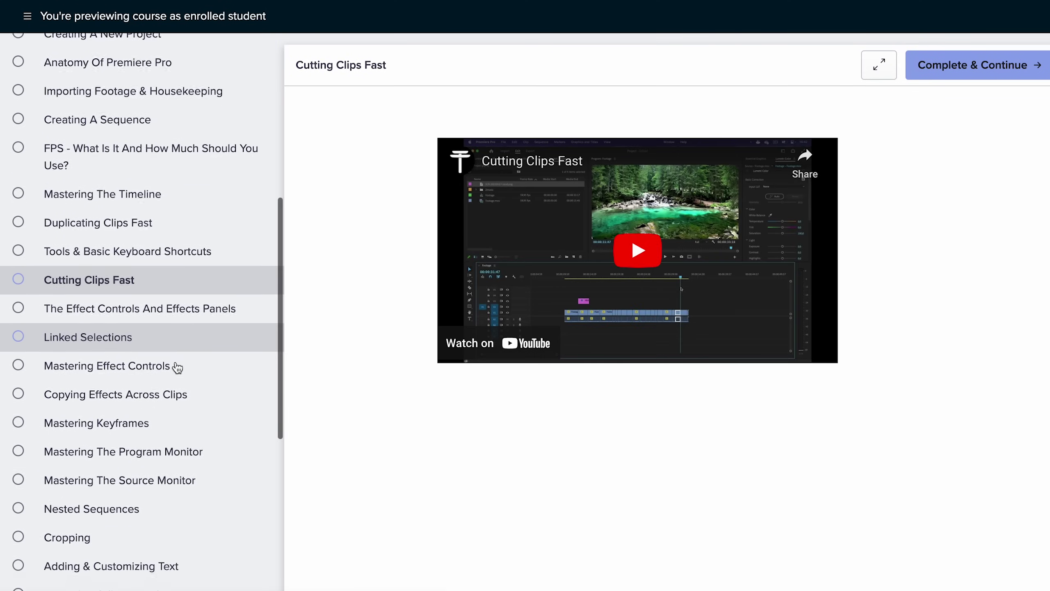
scroll(177, 367, "down", 5)
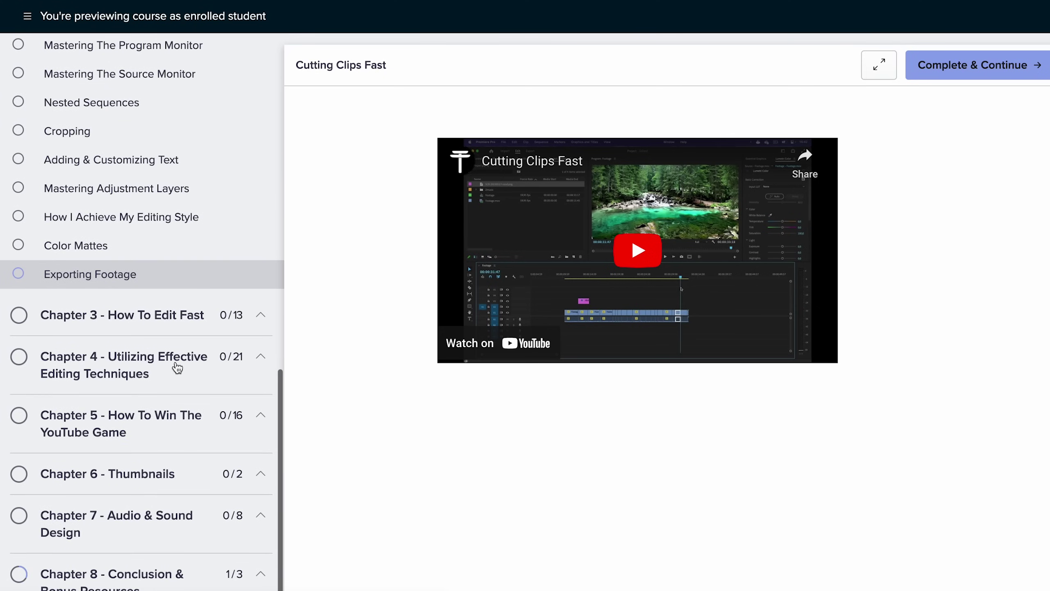
left_click(230, 312)
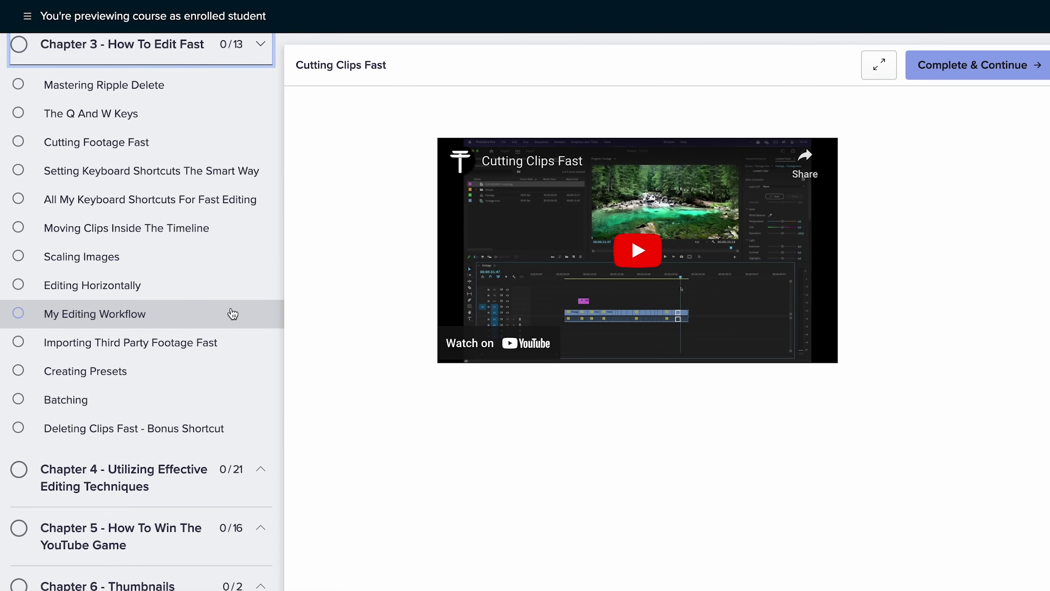
scroll(231, 312, "up", 1)
left_click(130, 165)
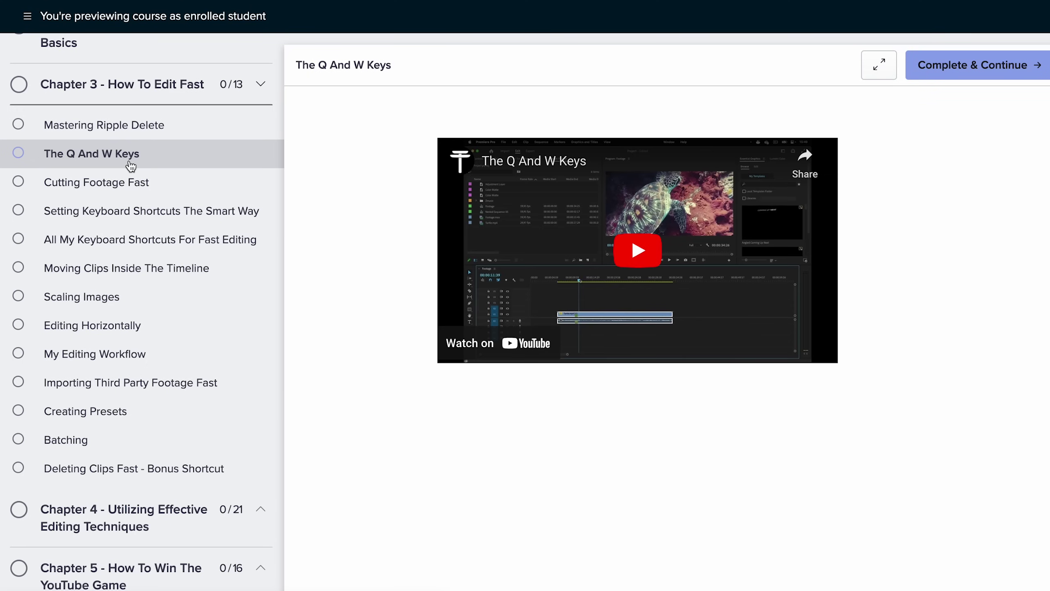
scroll(178, 331, "down", 3)
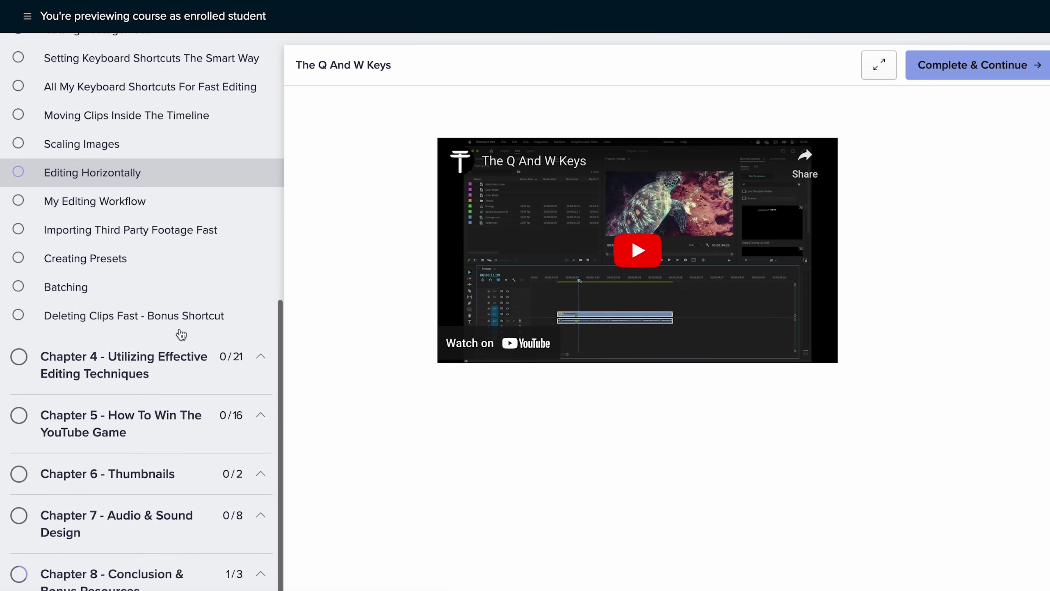
left_click(168, 379)
scroll(170, 387, "down", 6)
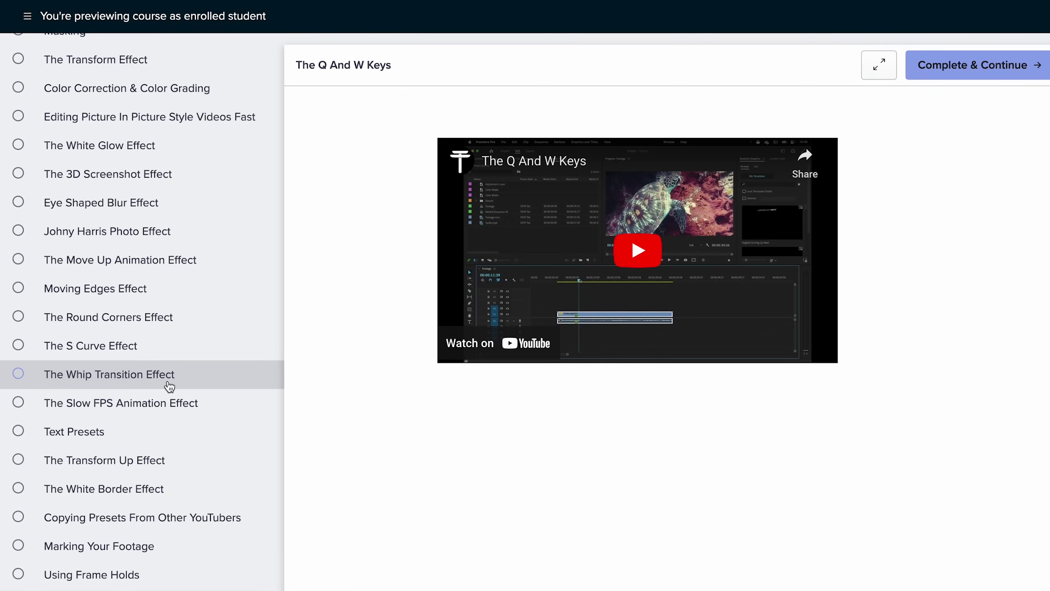
scroll(169, 386, "down", 5)
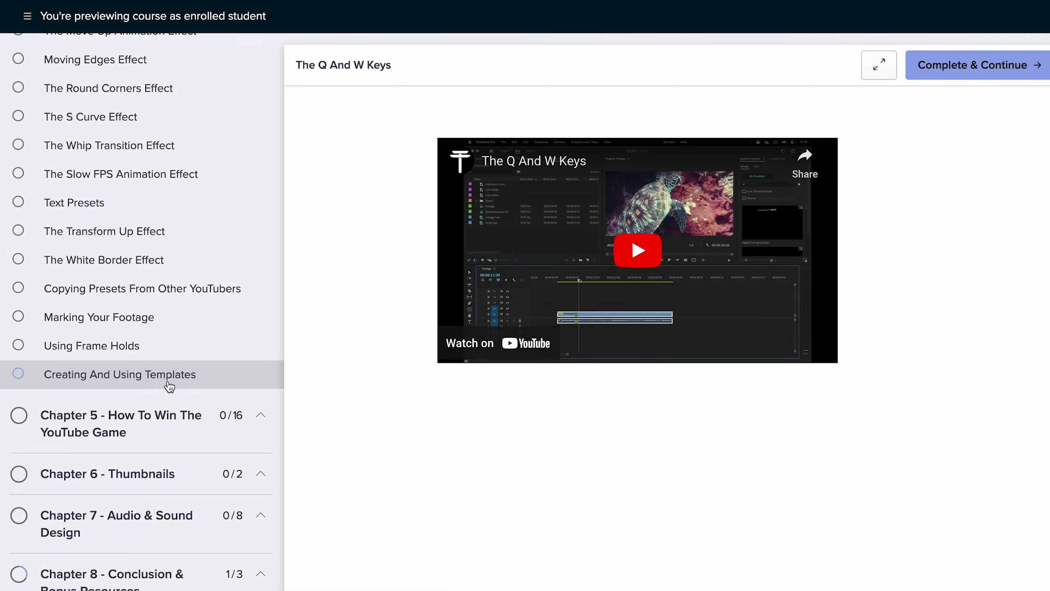
left_click(527, 206)
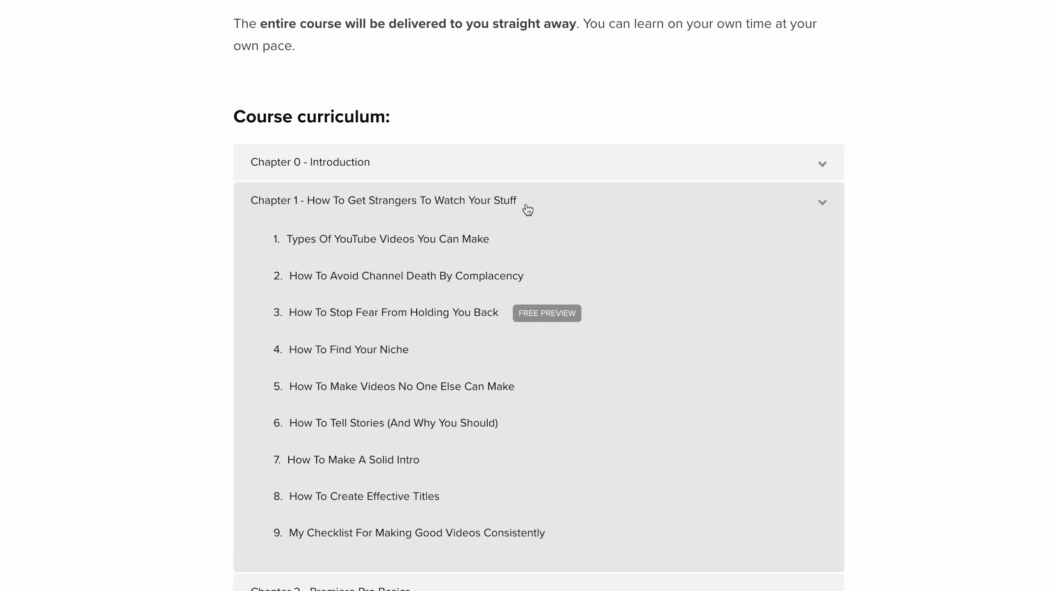
left_click(528, 207)
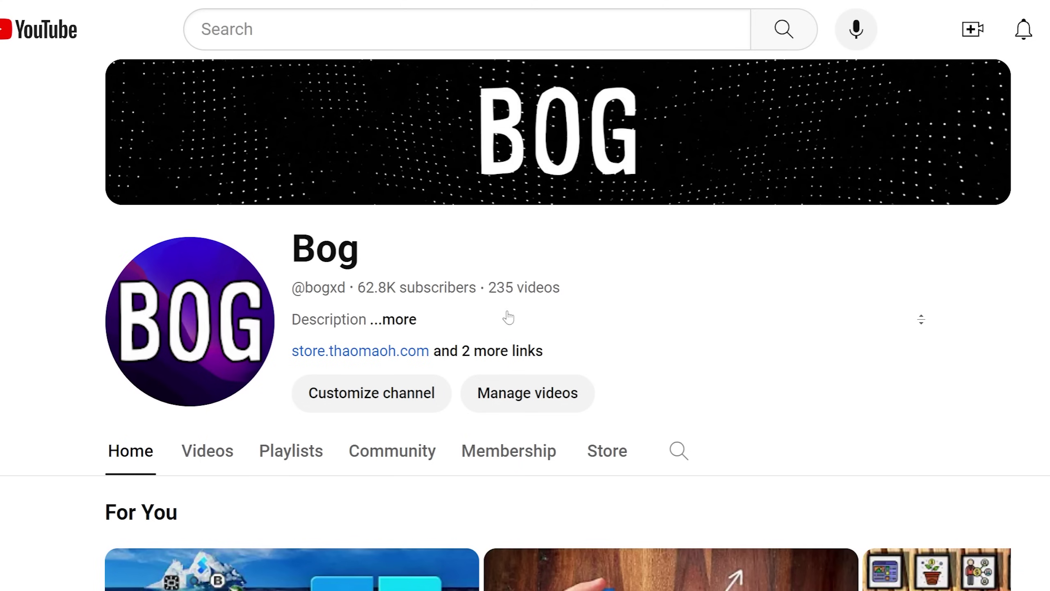
- Check the video count on the Bog YouTube channel and look at Chapters 6 and 7 of the course curriculum
left_click_drag(488, 291, 592, 293)
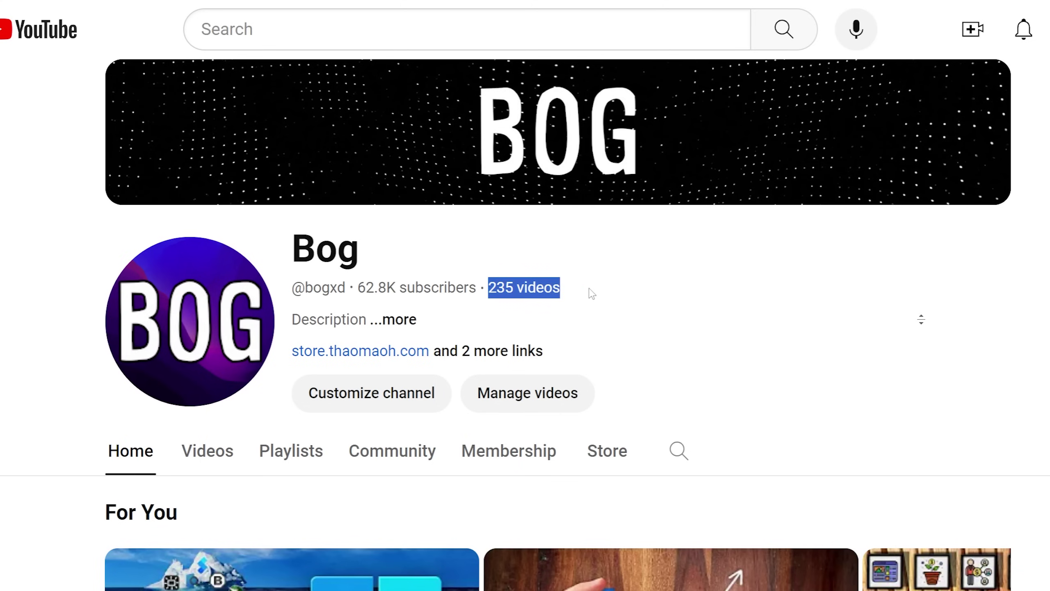
left_click(516, 309)
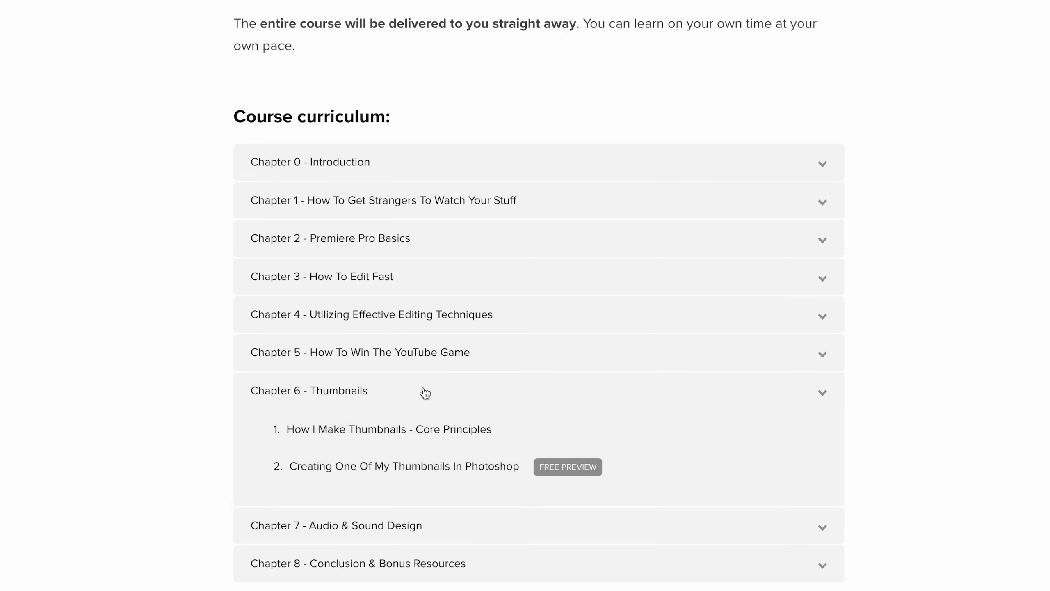
left_click(424, 392)
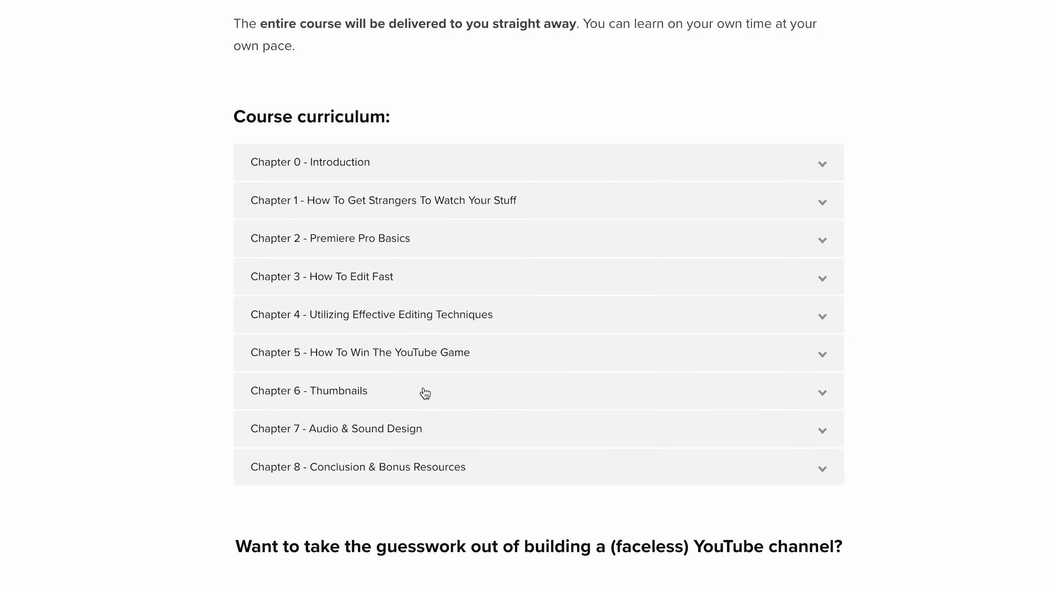
left_click(396, 428)
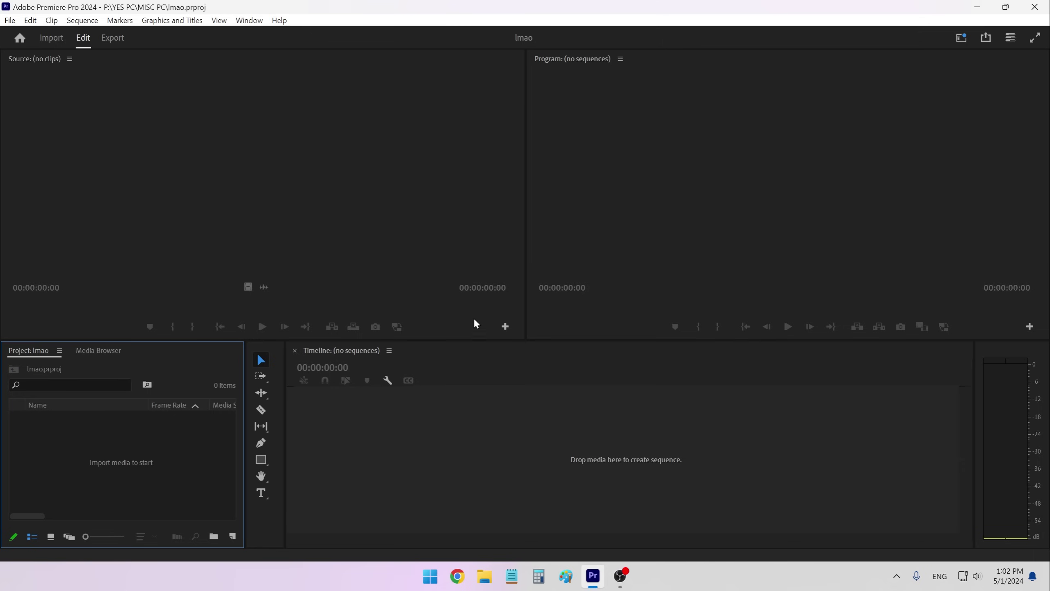
- Narrow the audio meters panel and close the Media Browser panel
left_click_drag(381, 11, 452, 18)
left_click_drag(973, 424, 1015, 424)
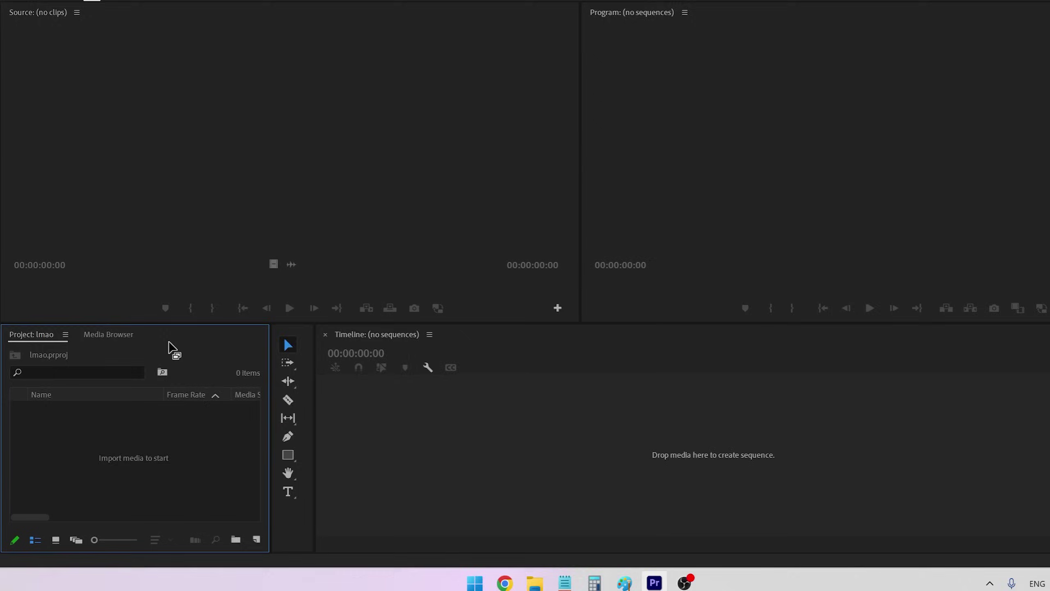
right_click(109, 350)
left_click(146, 351)
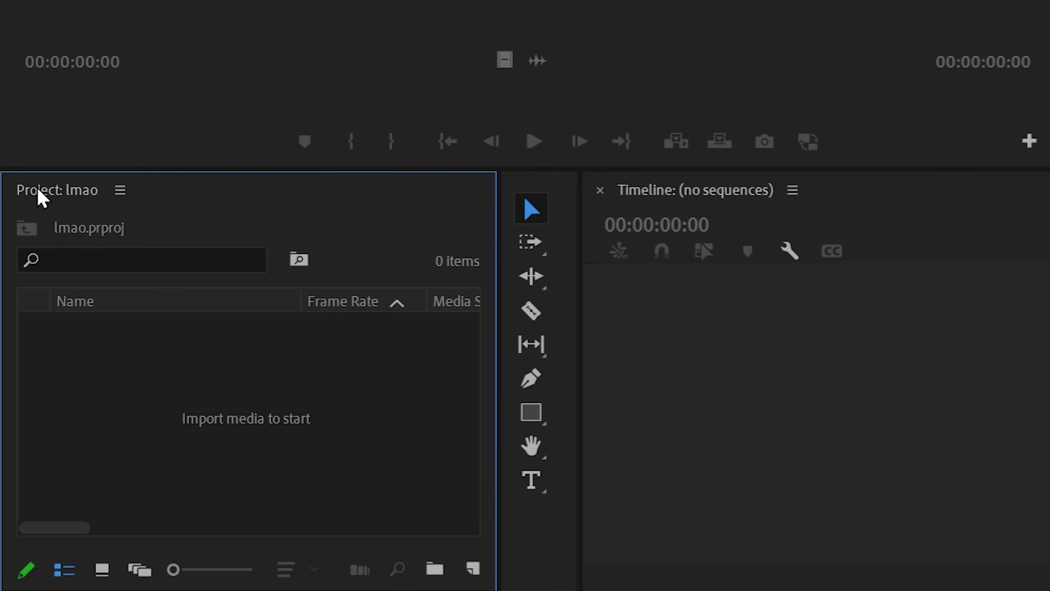
- Dock the Project panel beside the Source monitor and widen the Timeline so the Tools panel becomes a narrow column
left_click_drag(36, 197, 104, 68)
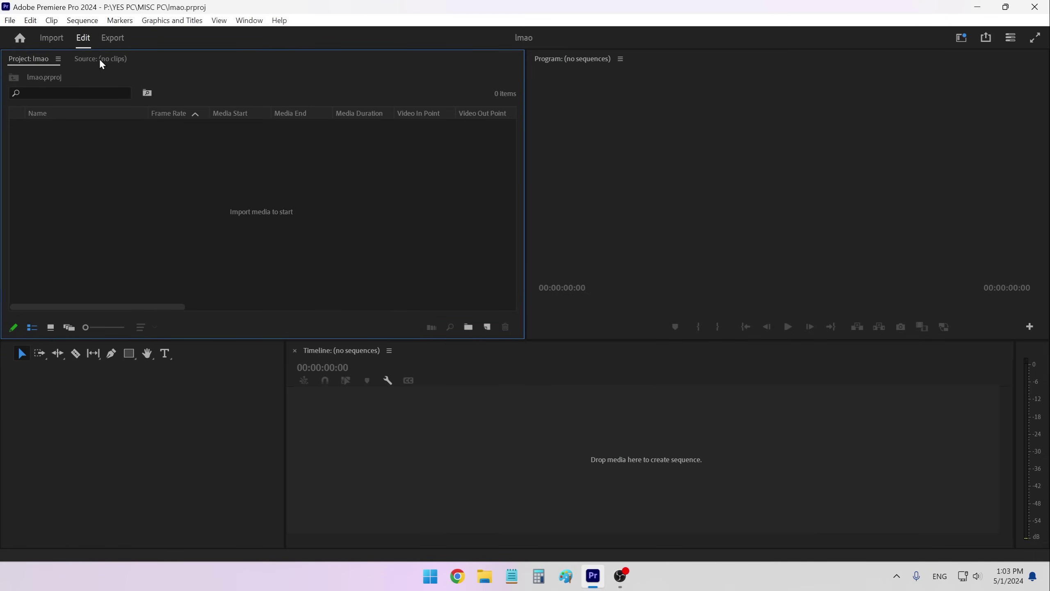
left_click_drag(286, 430, 31, 423)
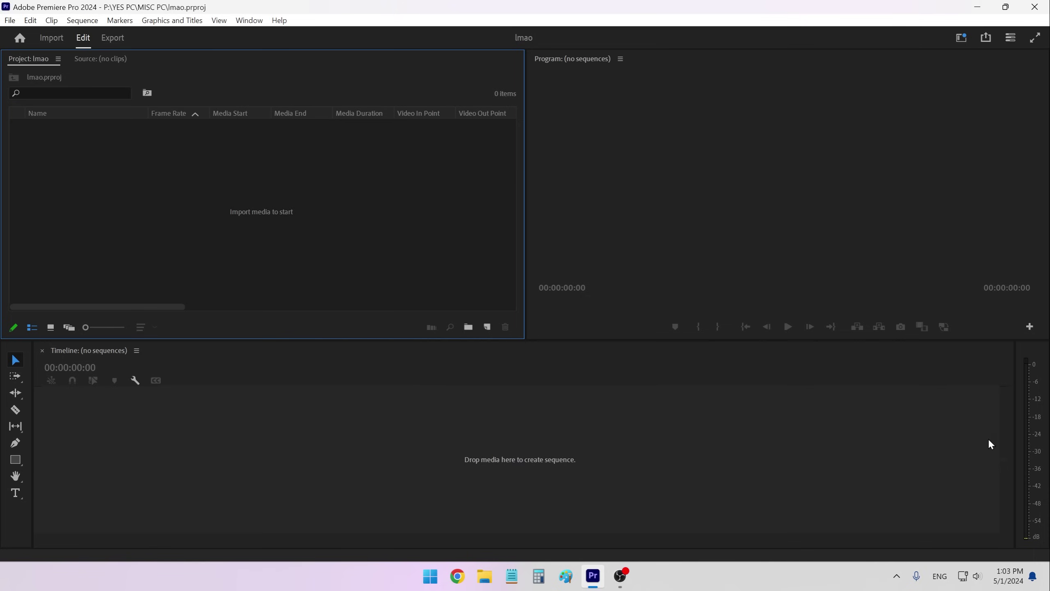
- Adjust the audio meters to a narrow strip and widen the Program monitor into the Project panel's space
left_click_drag(1015, 413, 983, 427)
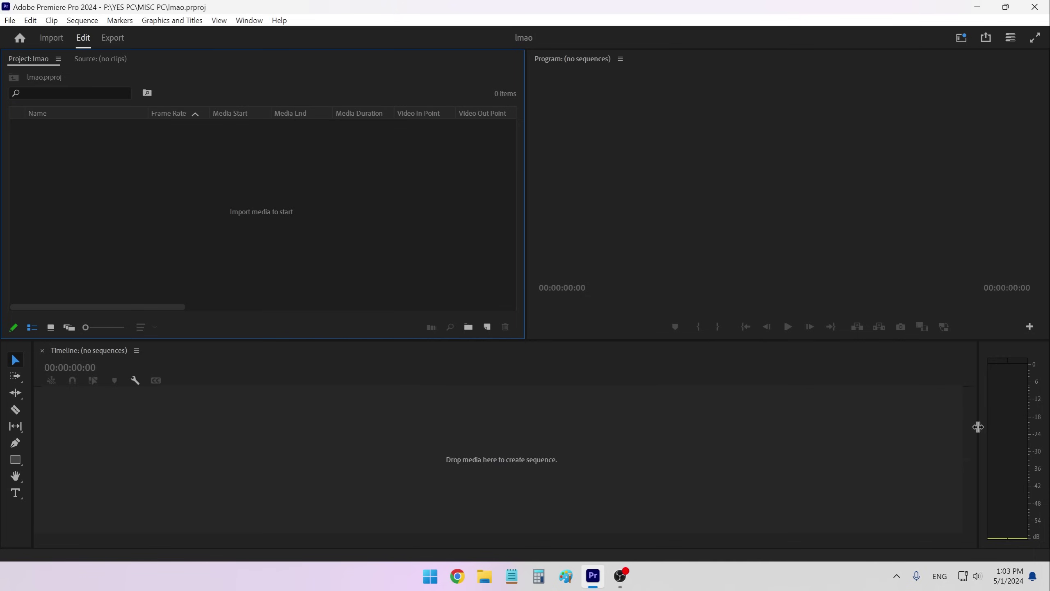
left_click_drag(927, 301, 974, 300)
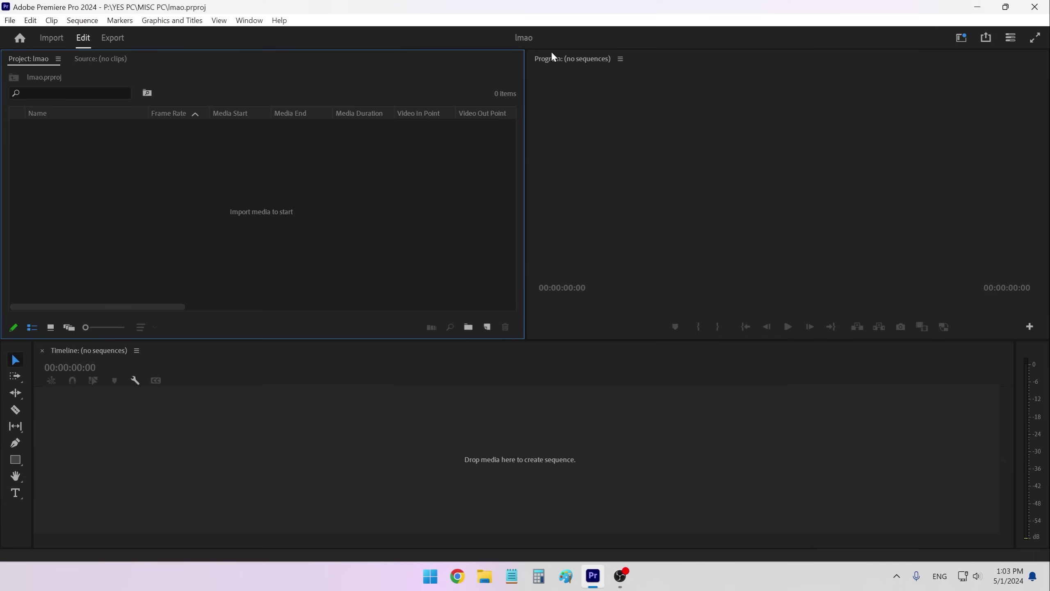
left_click_drag(525, 173, 379, 175)
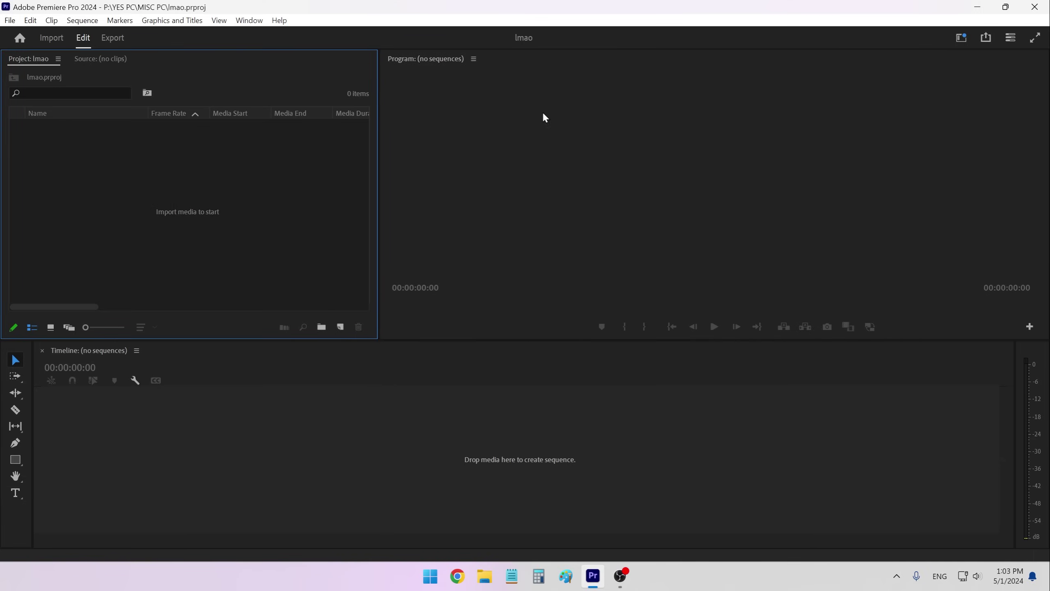
- Switch to the web browser and open the Videos section of pexels.com to find free stock footage
left_click(458, 576)
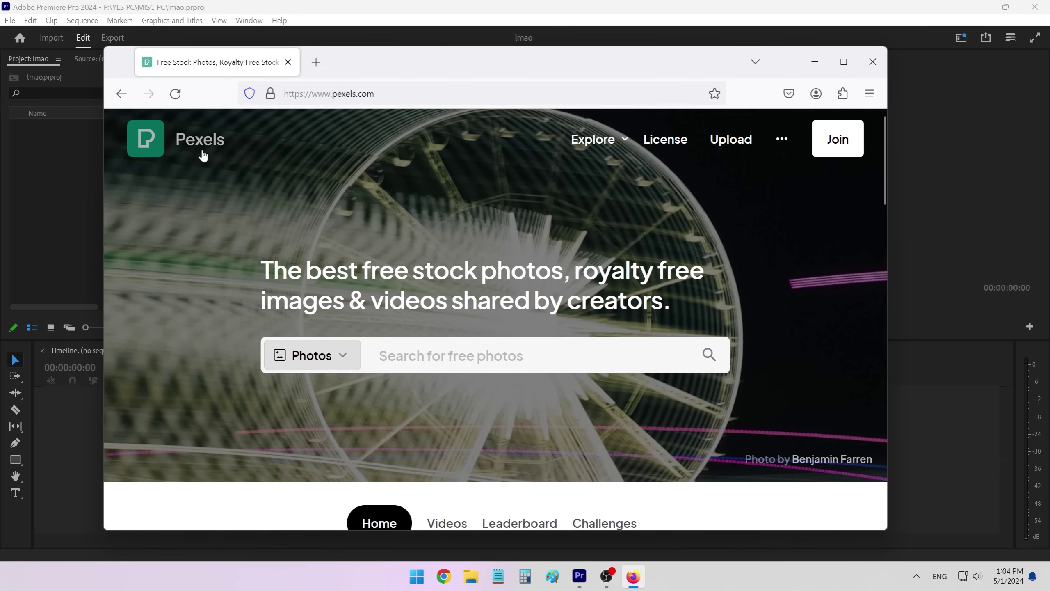
scroll(394, 182, "down", 10)
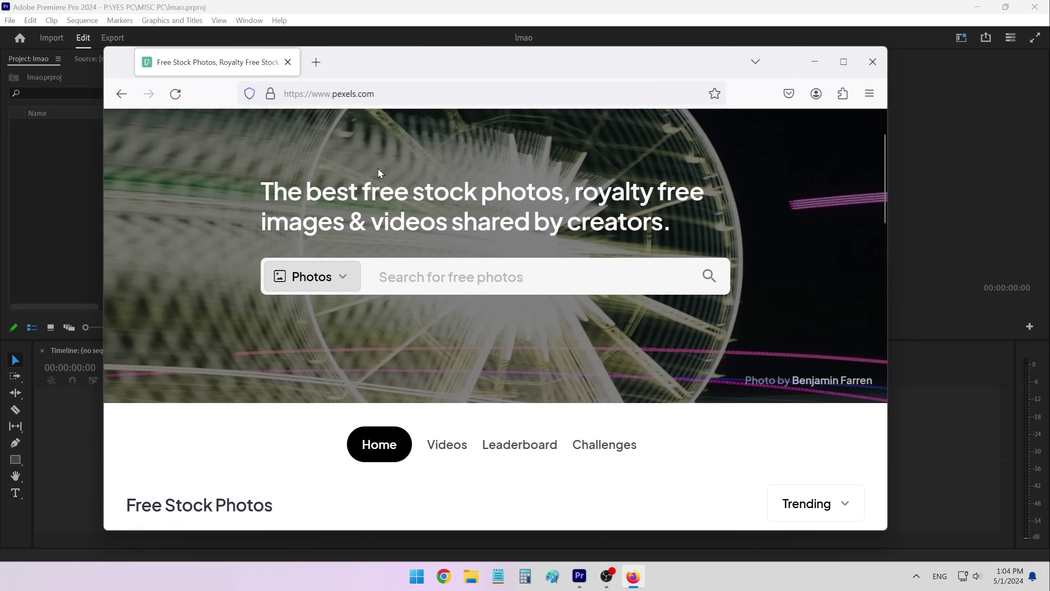
scroll(475, 330, "up", 10)
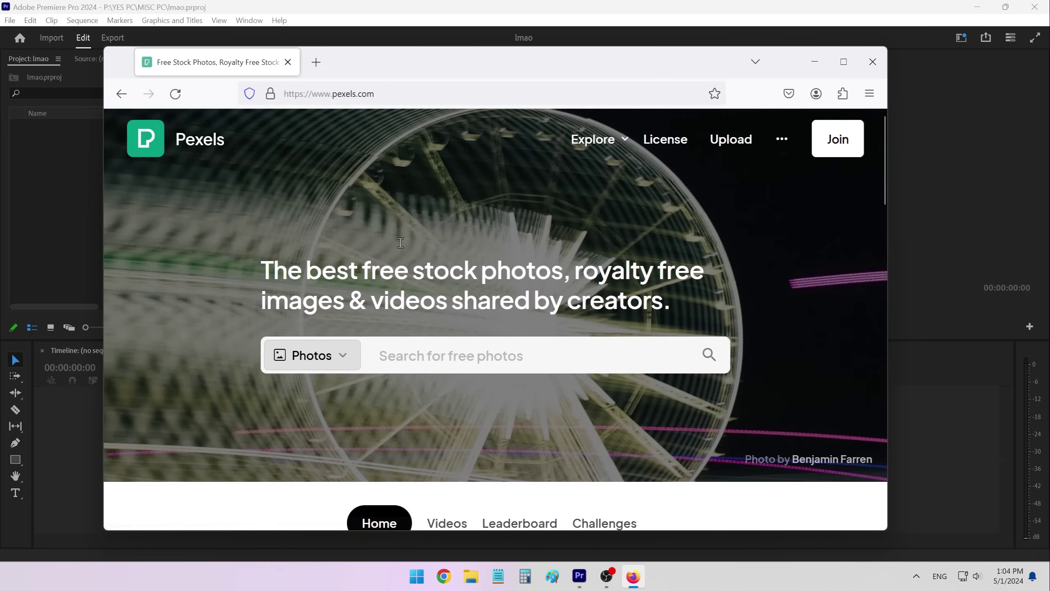
scroll(466, 347, "down", 3)
left_click(449, 374)
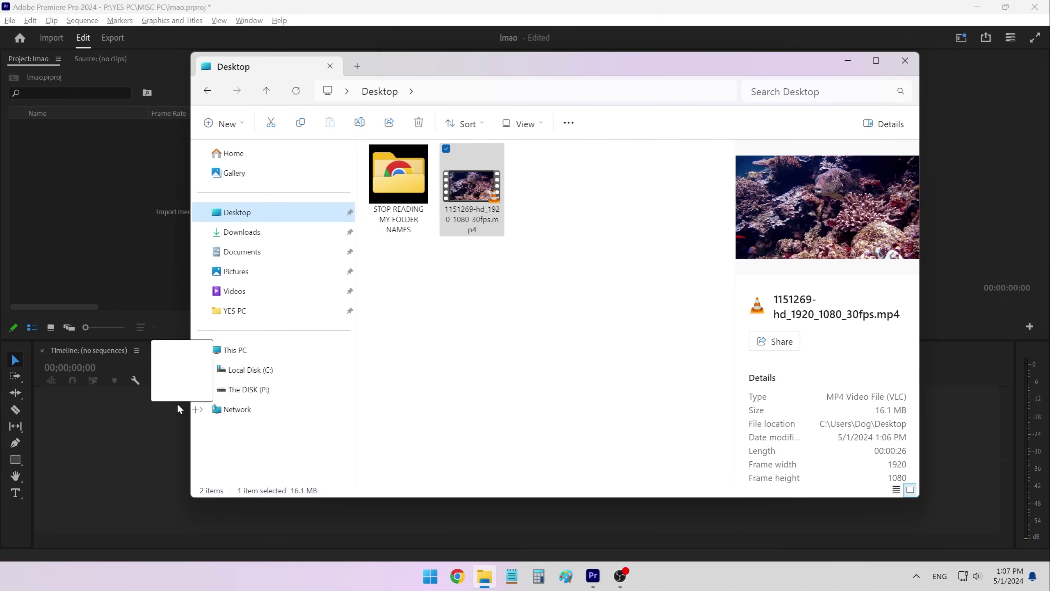
- Import 1151269-hd_1920_1080_30fps.mp4 from the Desktop onto the empty timeline as a new sequence
left_click_drag(177, 402, 182, 413)
left_click(366, 522)
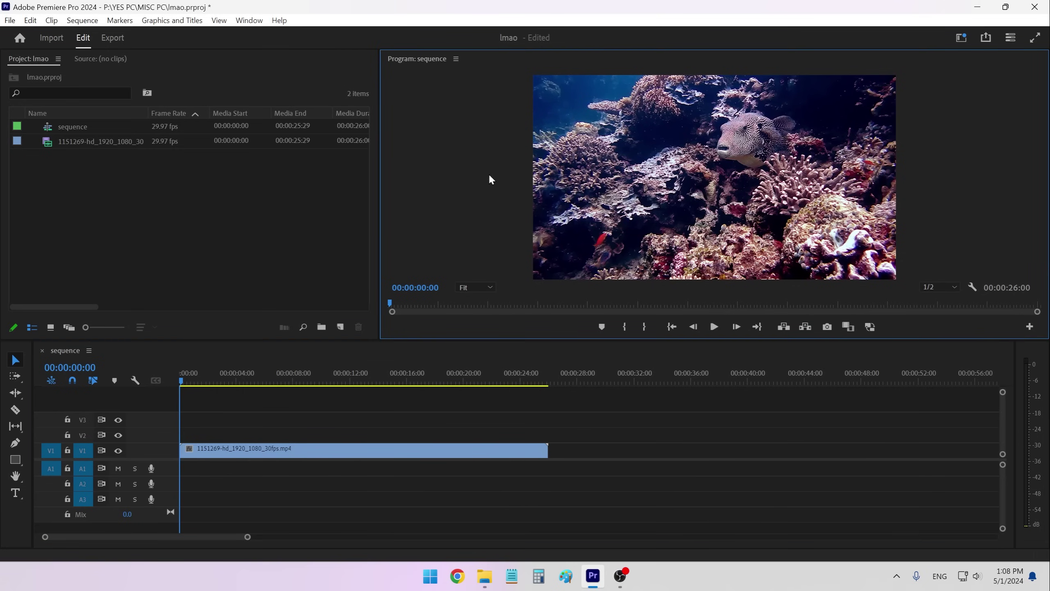
- Show the Effects, Effect Controls and Lumetri Color panels in the workspace
left_click(249, 20)
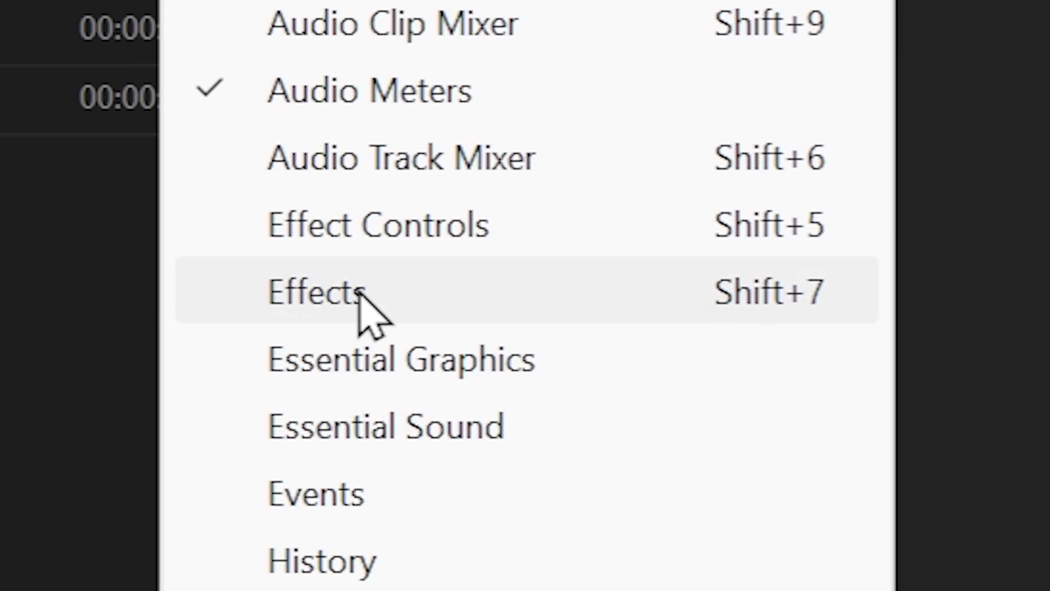
left_click(359, 292)
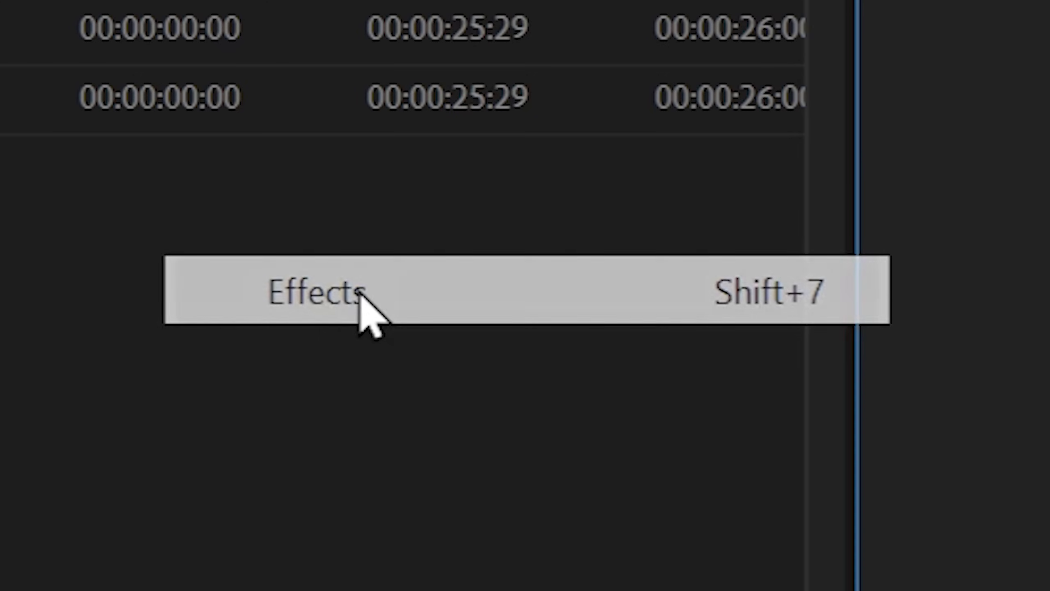
left_click(215, 0)
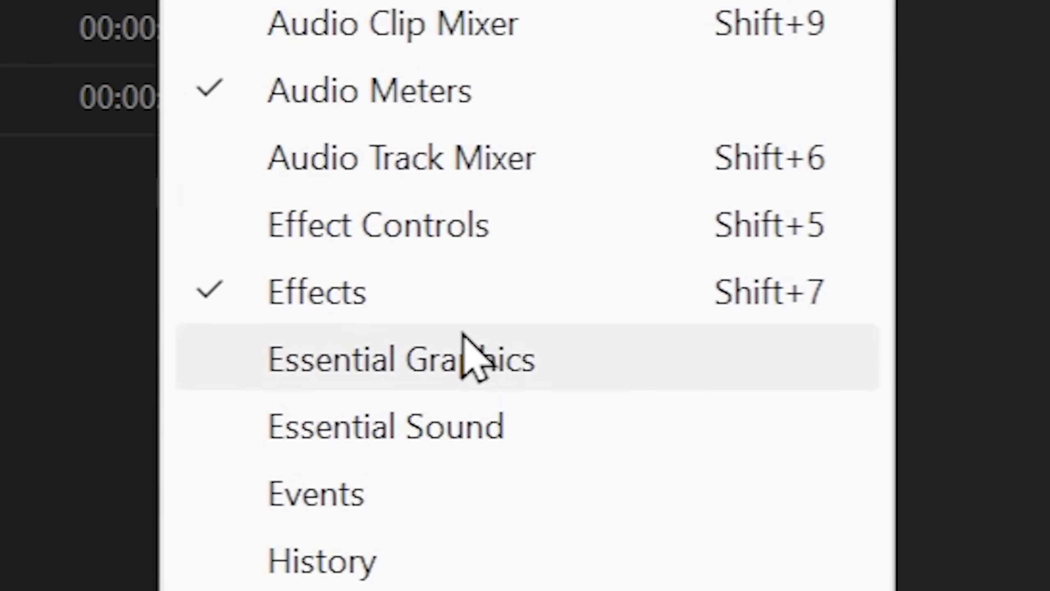
left_click(413, 234)
key("alt+w")
left_click(409, 327)
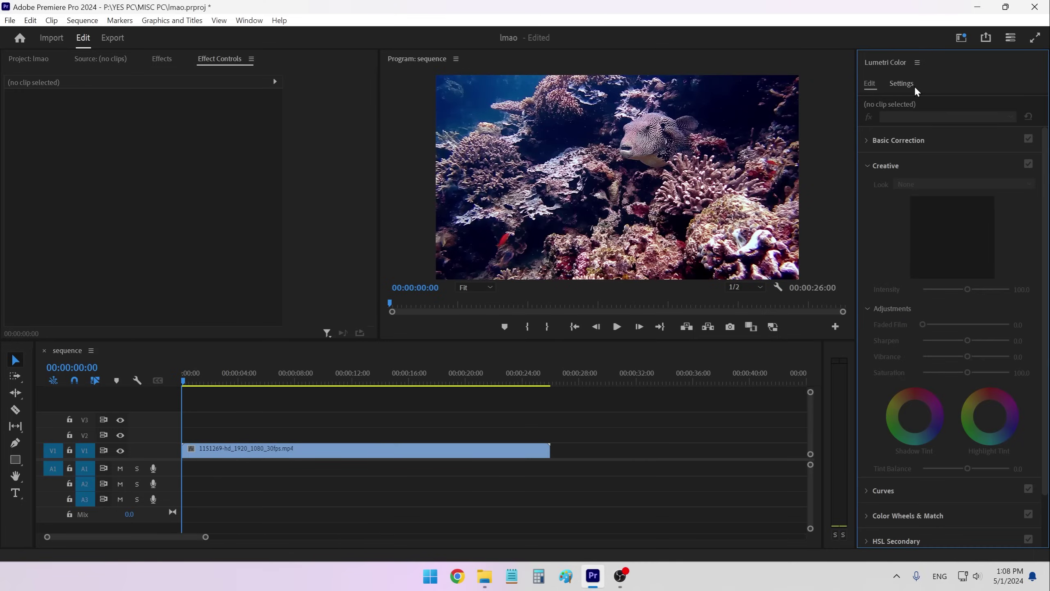
- Dock the Lumetri Color panel beside the Program monitor above the timeline and narrow it to enlarge the video preview
left_click_drag(898, 62, 854, 132)
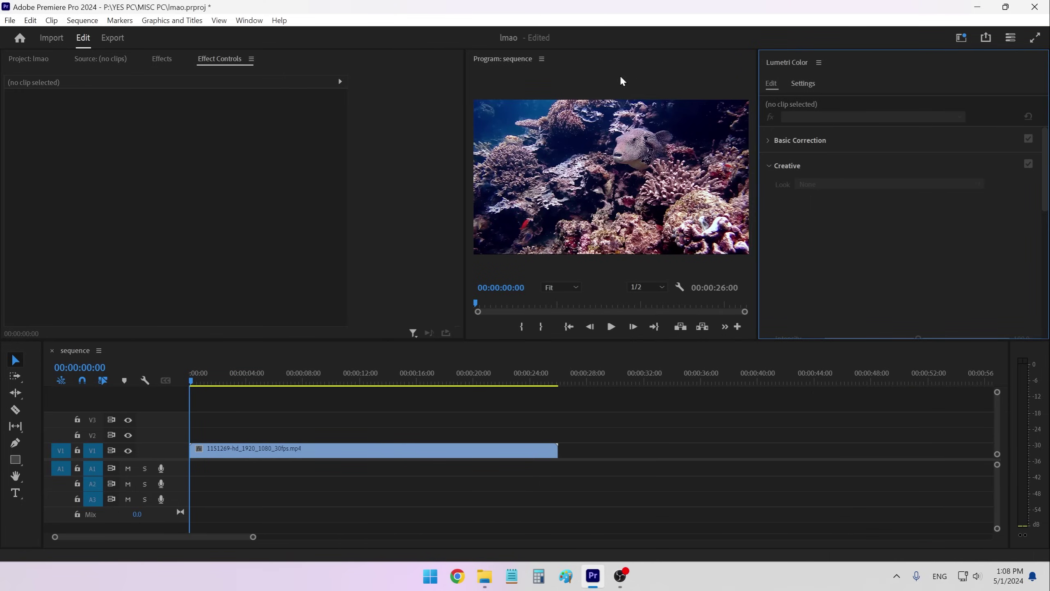
left_click_drag(769, 210, 931, 208)
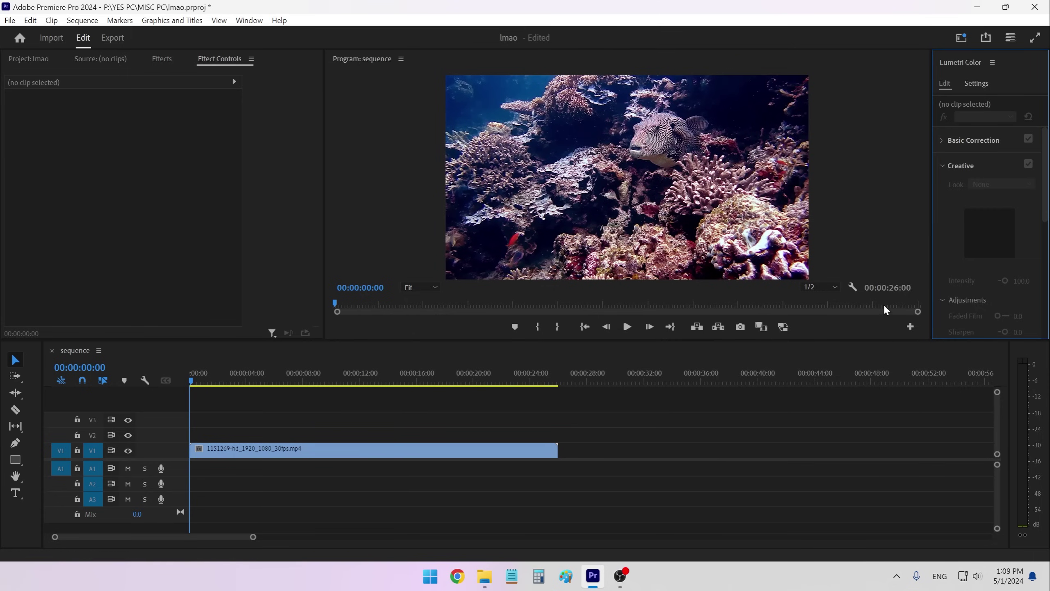
left_click_drag(930, 277, 963, 275)
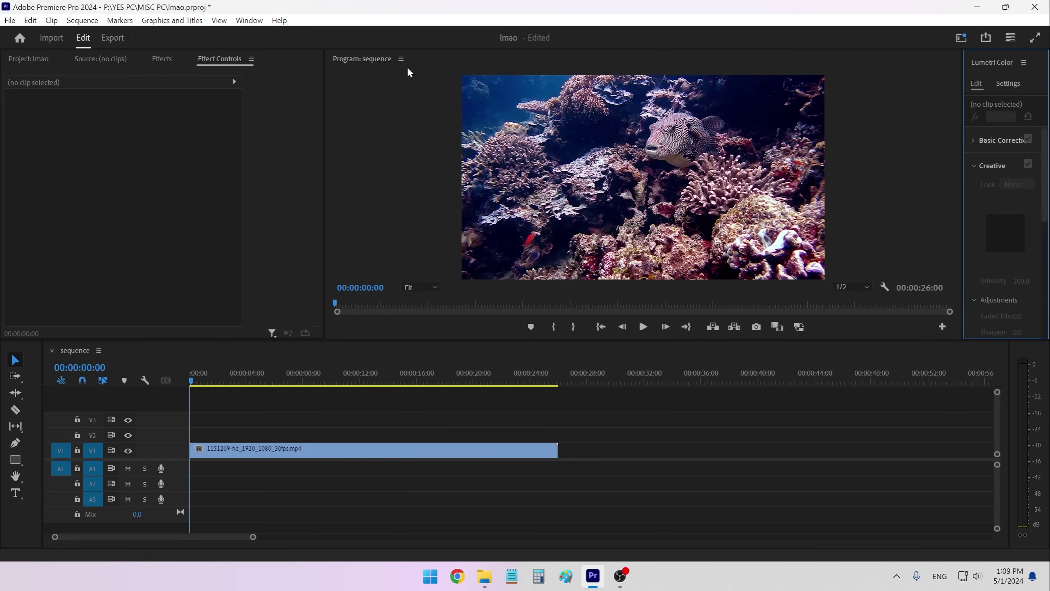
- Show the Essential Graphics panel, group it with Lumetri Color, and size the shared group as a narrow column beside the Program monitor
left_click(249, 20)
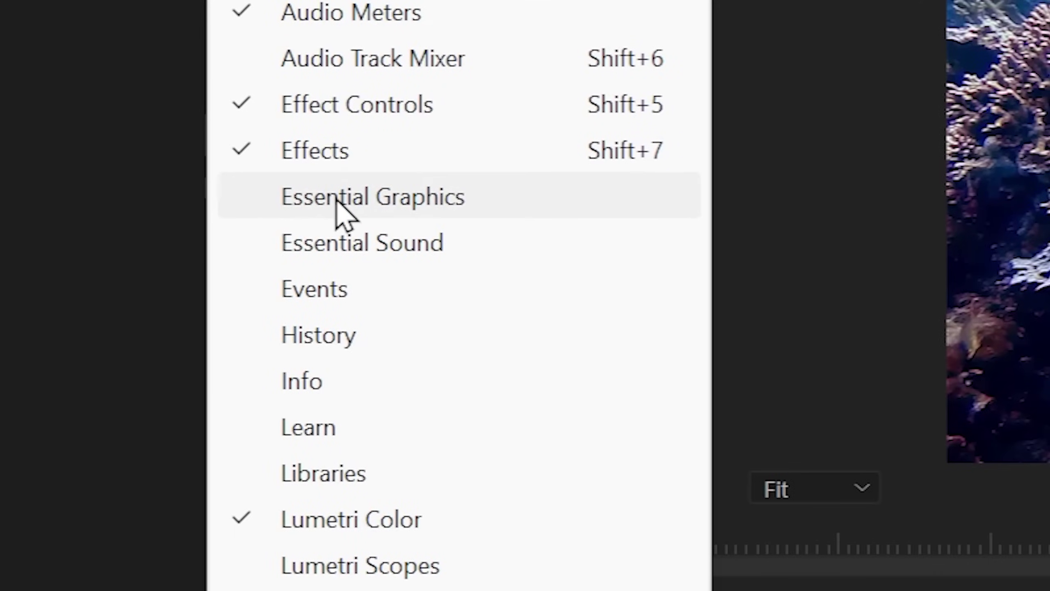
left_click(336, 199)
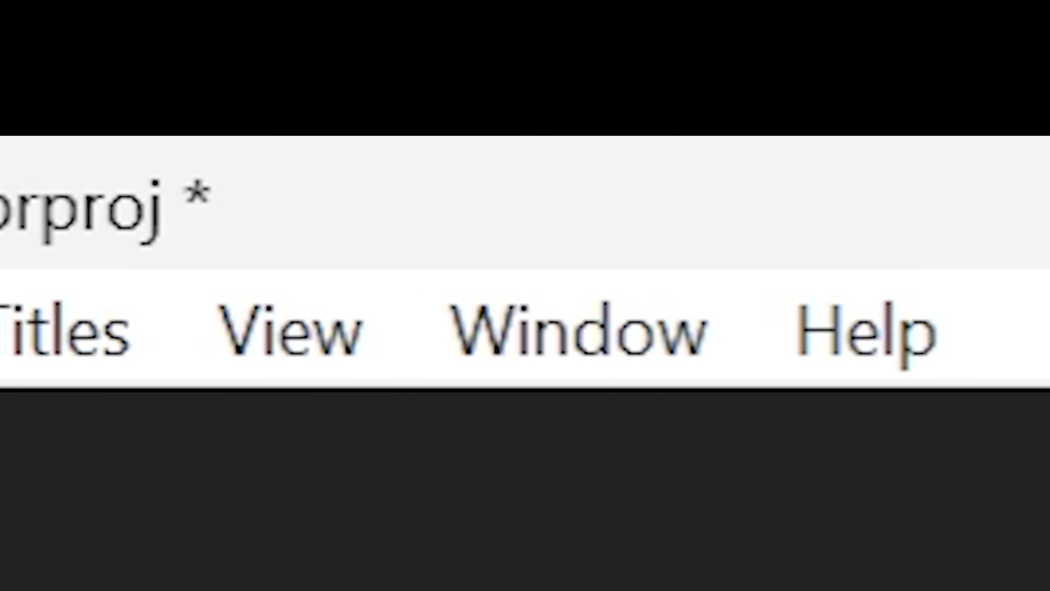
left_click_drag(869, 60, 839, 72)
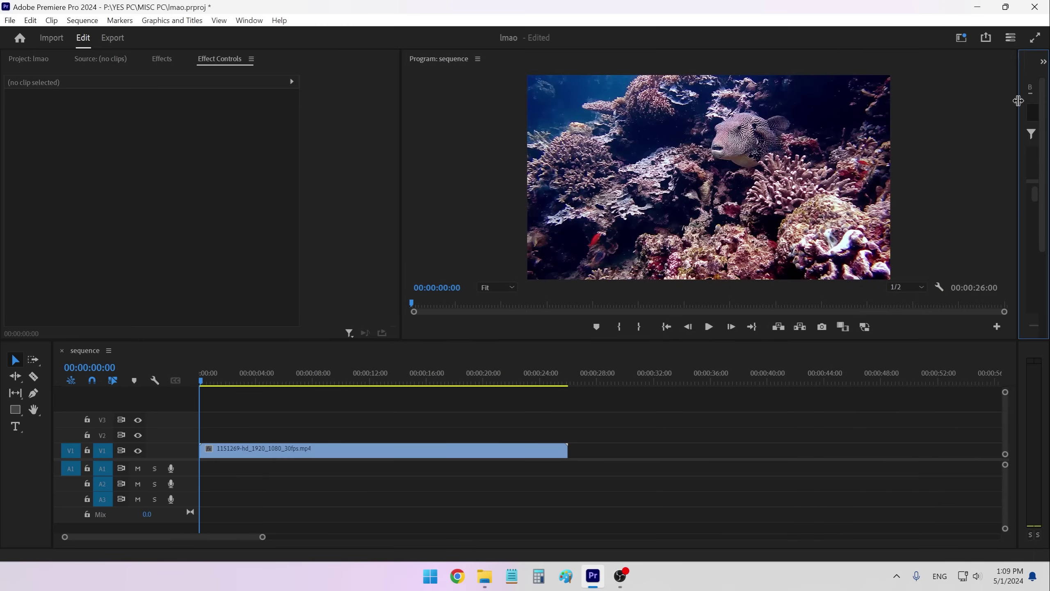
left_click_drag(1018, 100, 902, 99)
left_click(994, 65)
left_click_drag(902, 190, 956, 190)
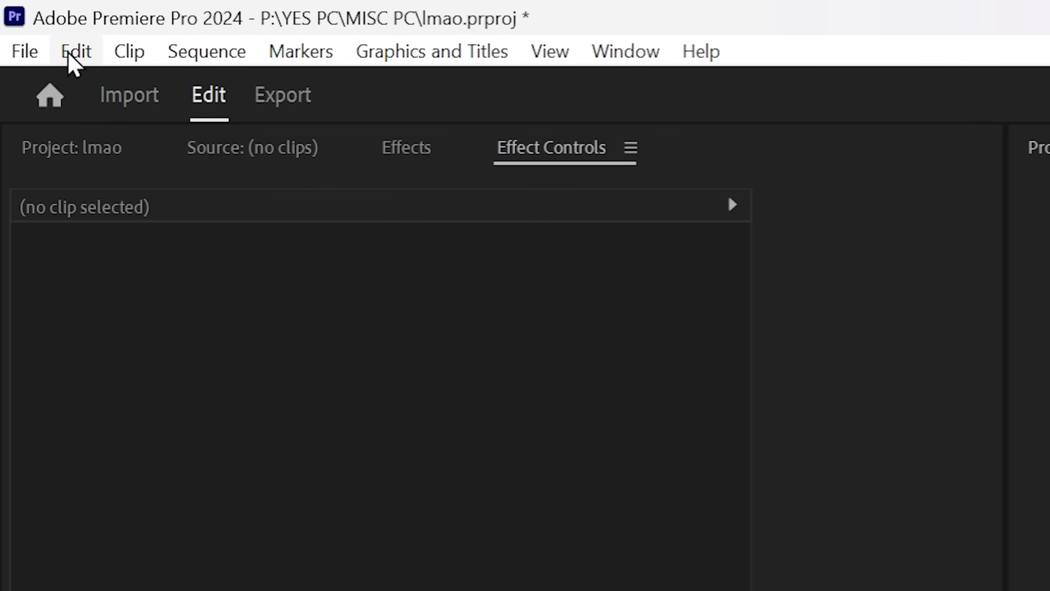
- In the Appearance preferences, raise the brightness to about a third of its range and set Interactive Controls and Focus Indicators to their lightest
left_click(30, 21)
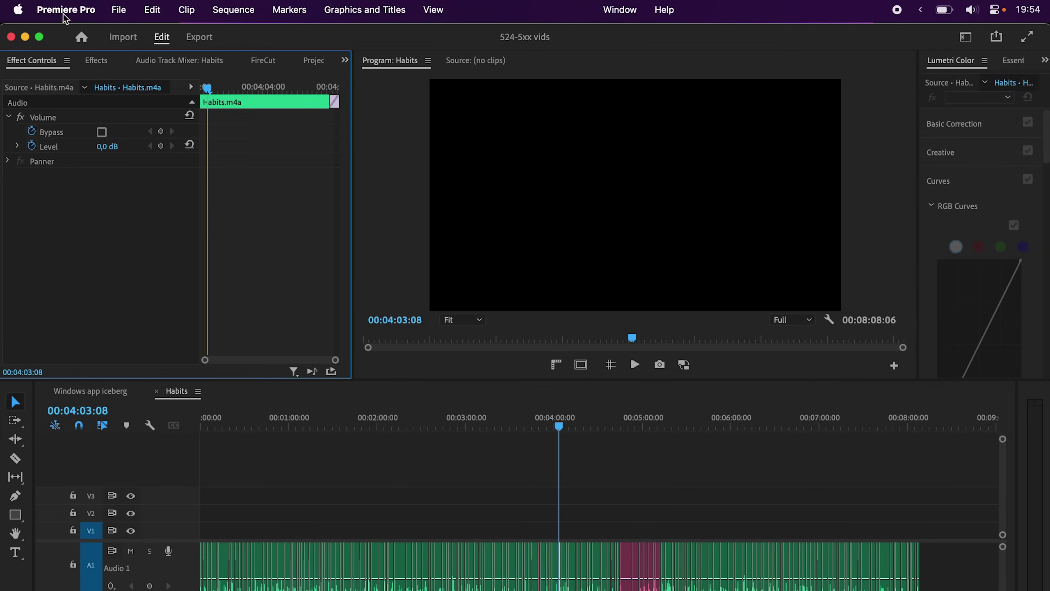
left_click(65, 13)
mouse_move(69, 58)
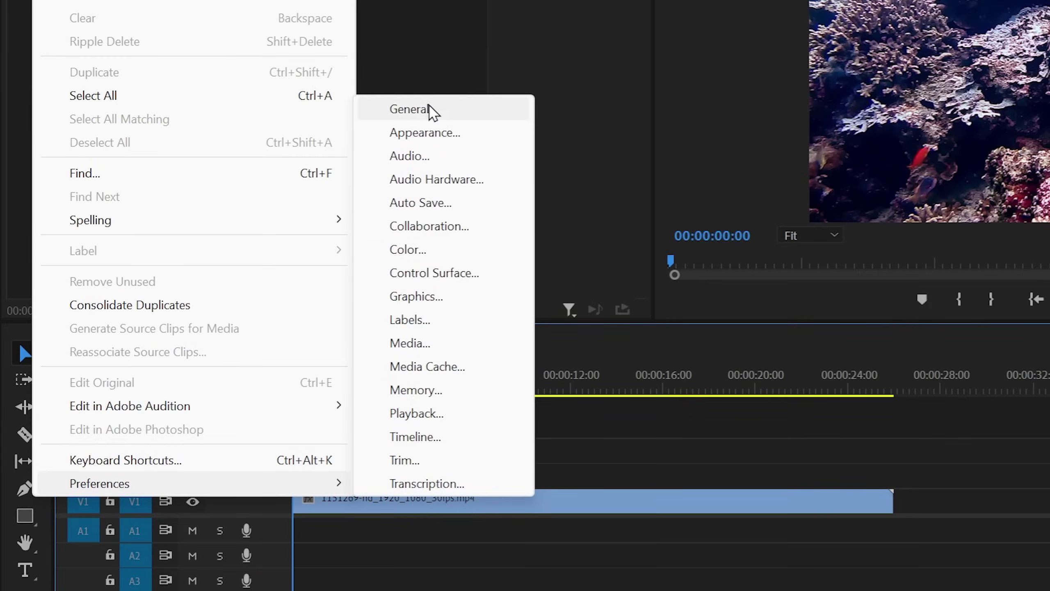
left_click(431, 108)
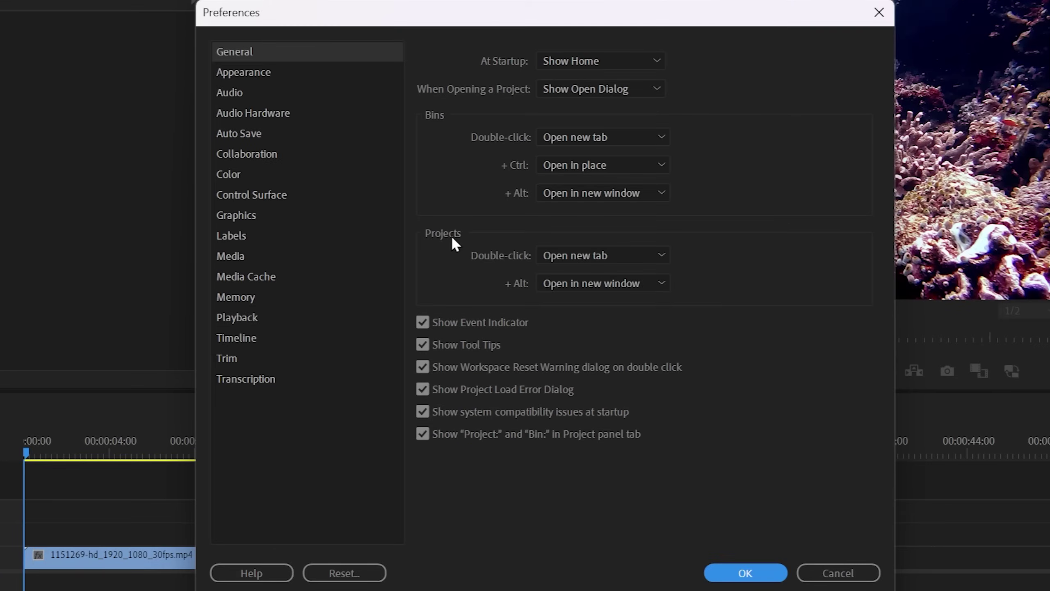
left_click(262, 70)
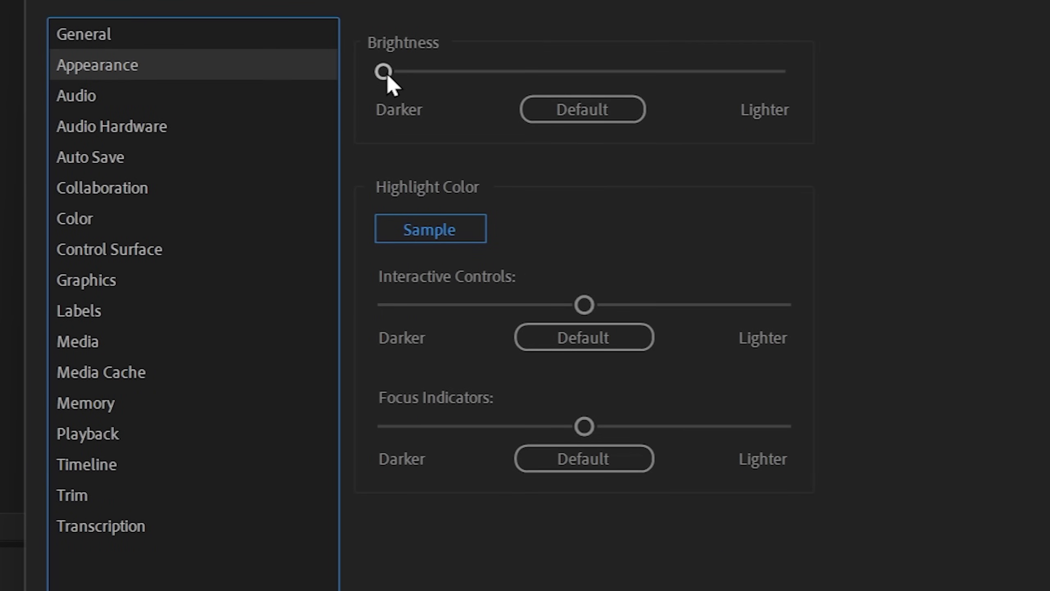
left_click_drag(385, 71, 500, 79)
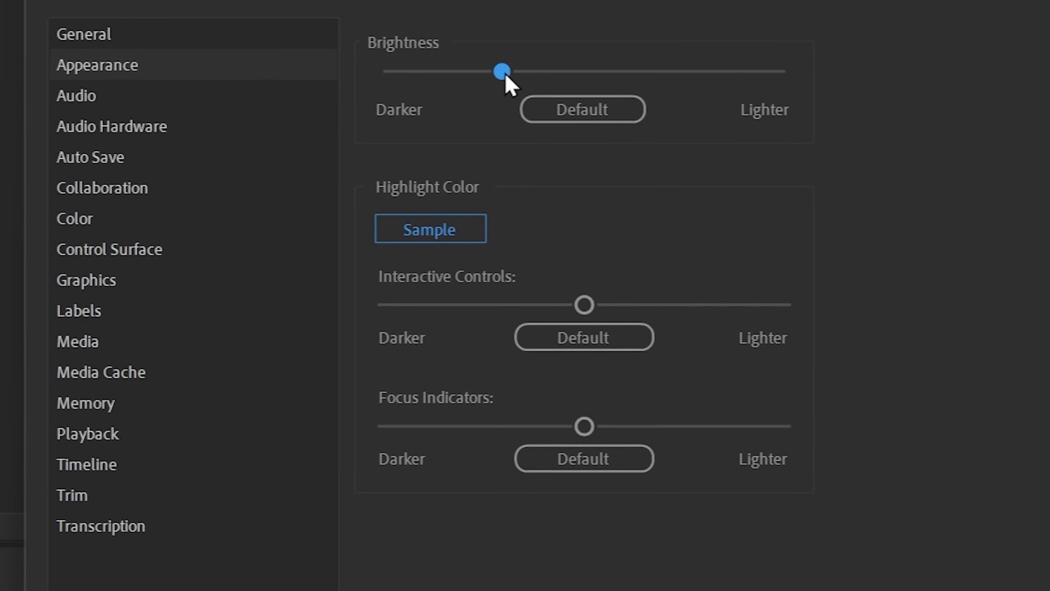
left_click_drag(587, 313, 806, 307)
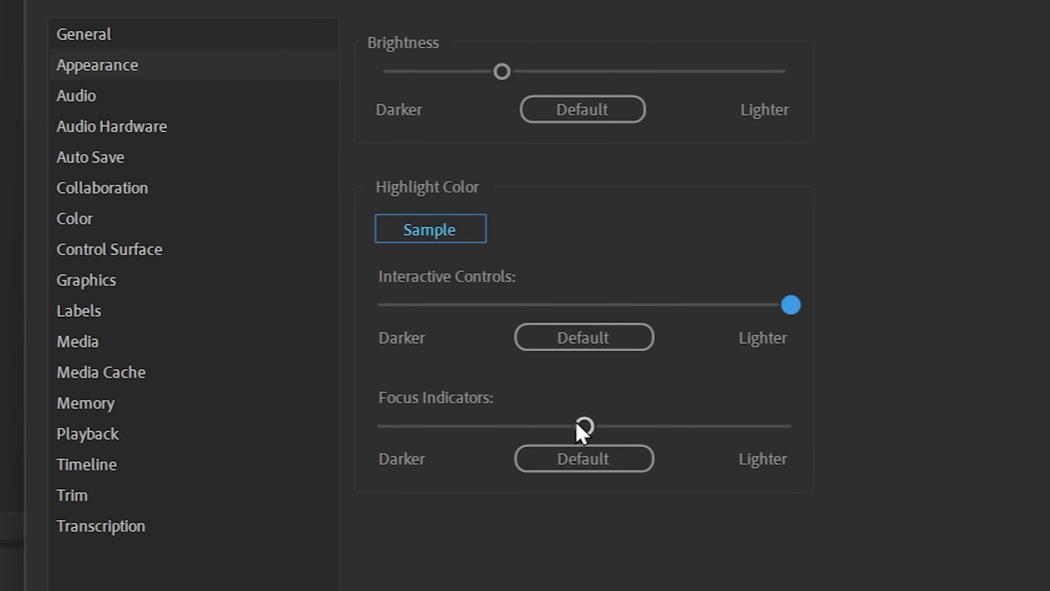
left_click_drag(582, 428, 874, 423)
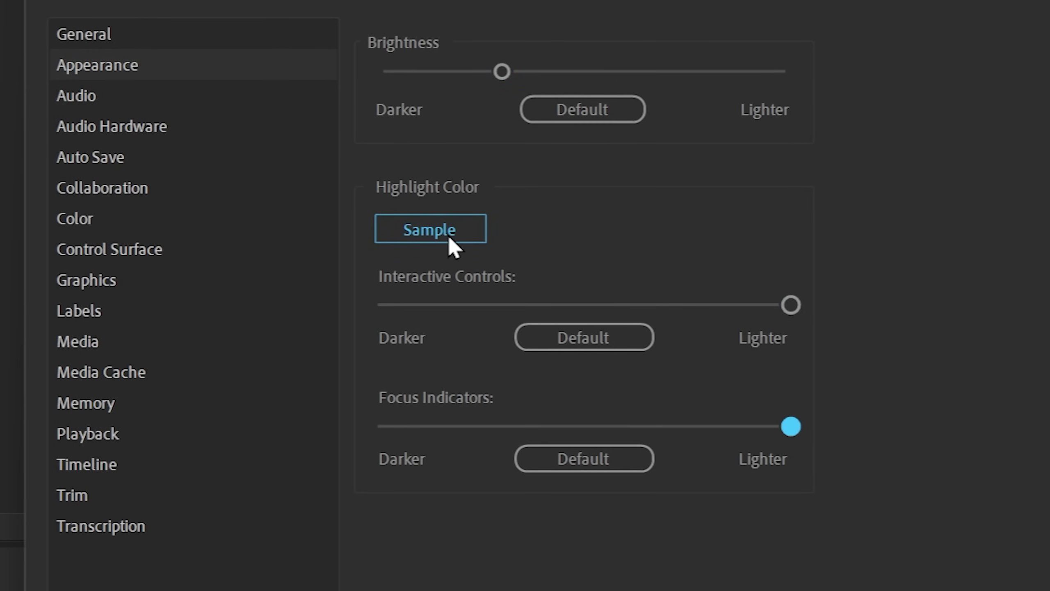
left_click_drag(502, 75, 504, 77)
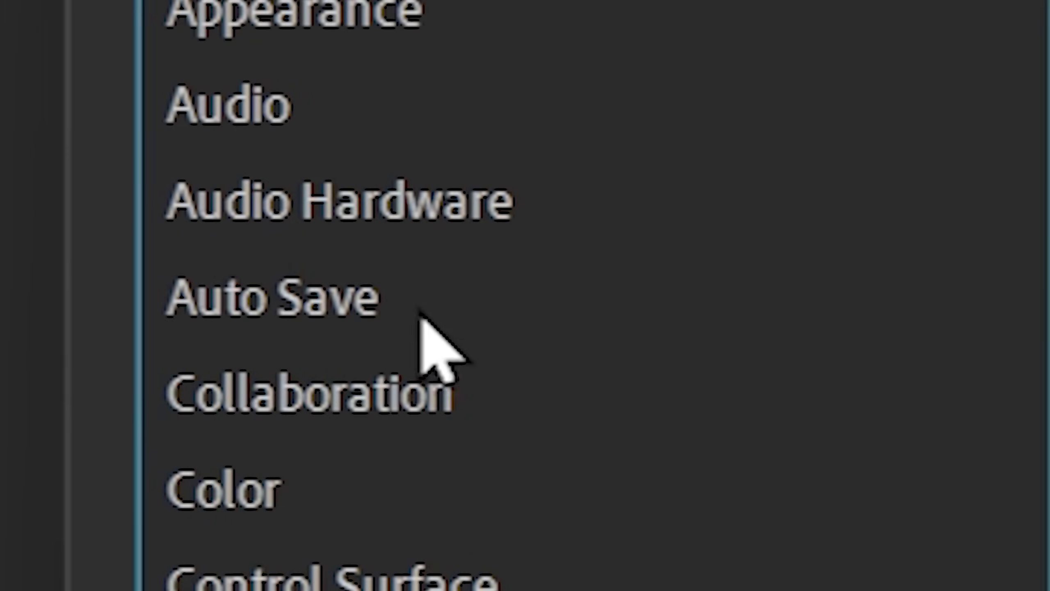
- In the Auto Save preferences, set the Team Projects location to the Adobe Premiere Pro Auto-Save folder inside MISC PC
left_click(415, 320)
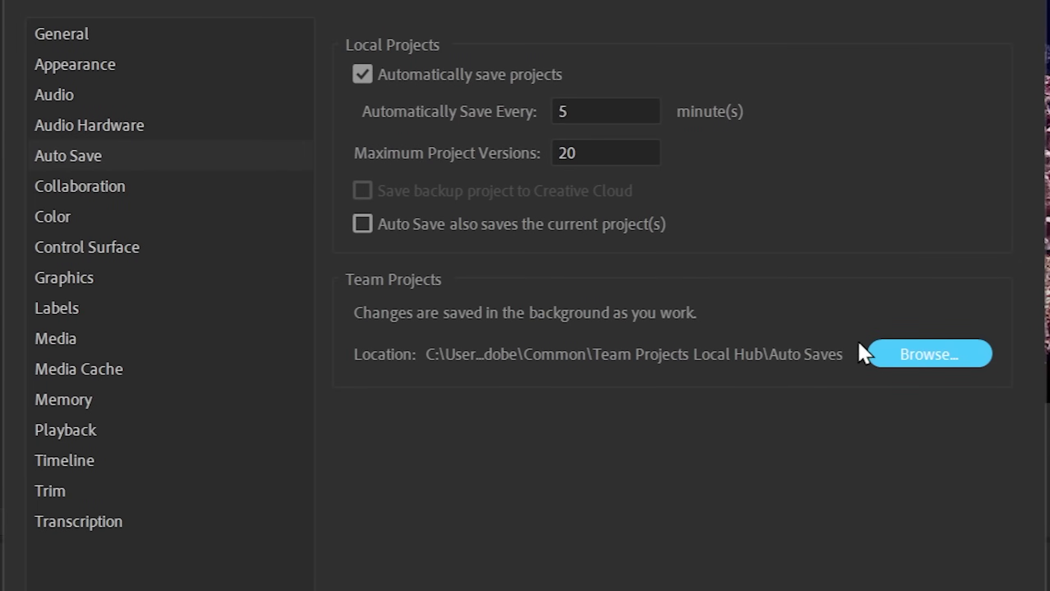
left_click(904, 355)
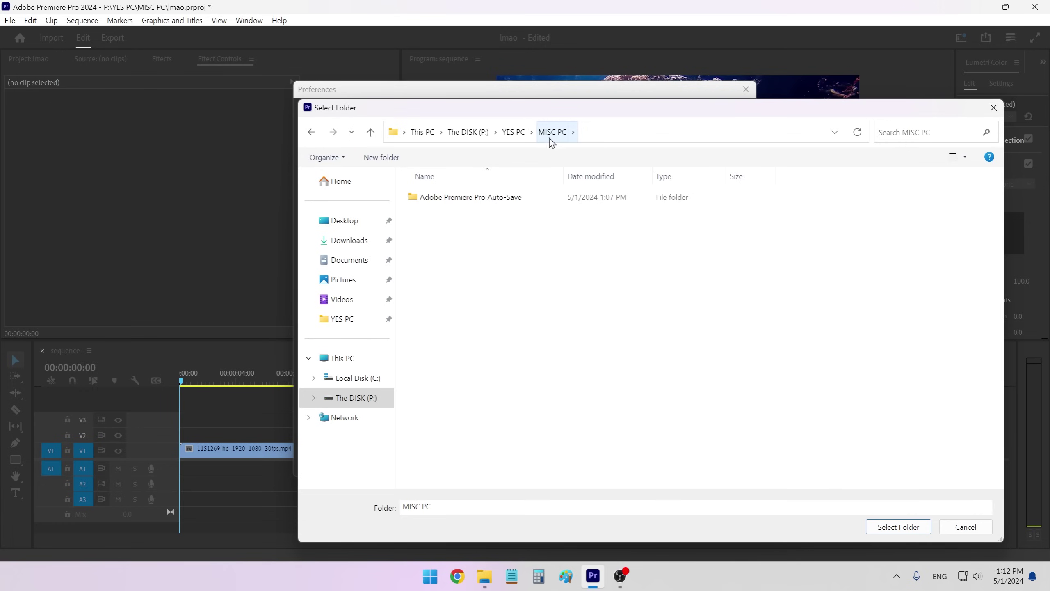
left_click(432, 201)
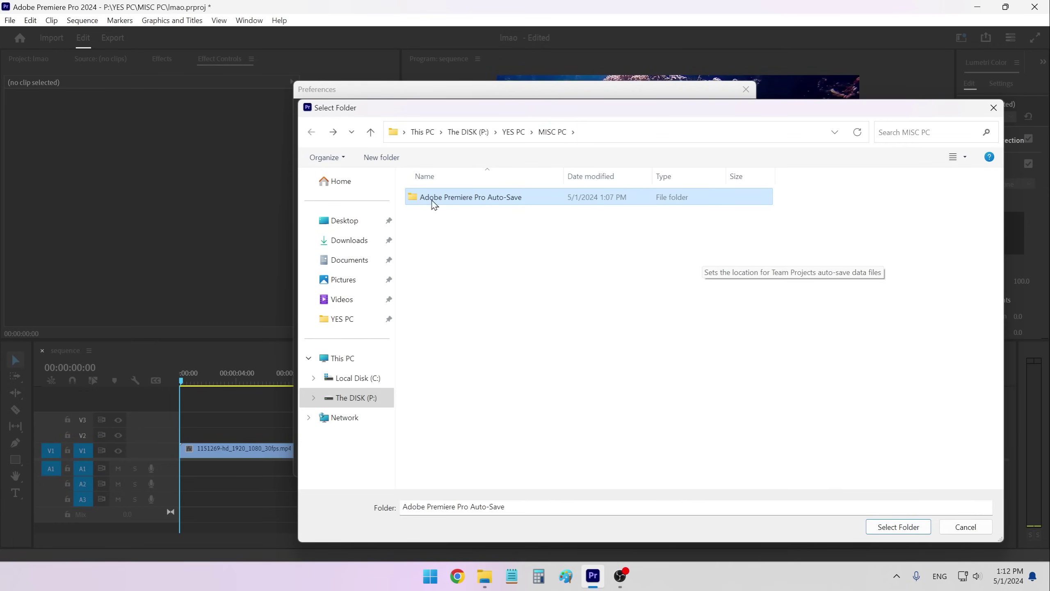
double_click(469, 202)
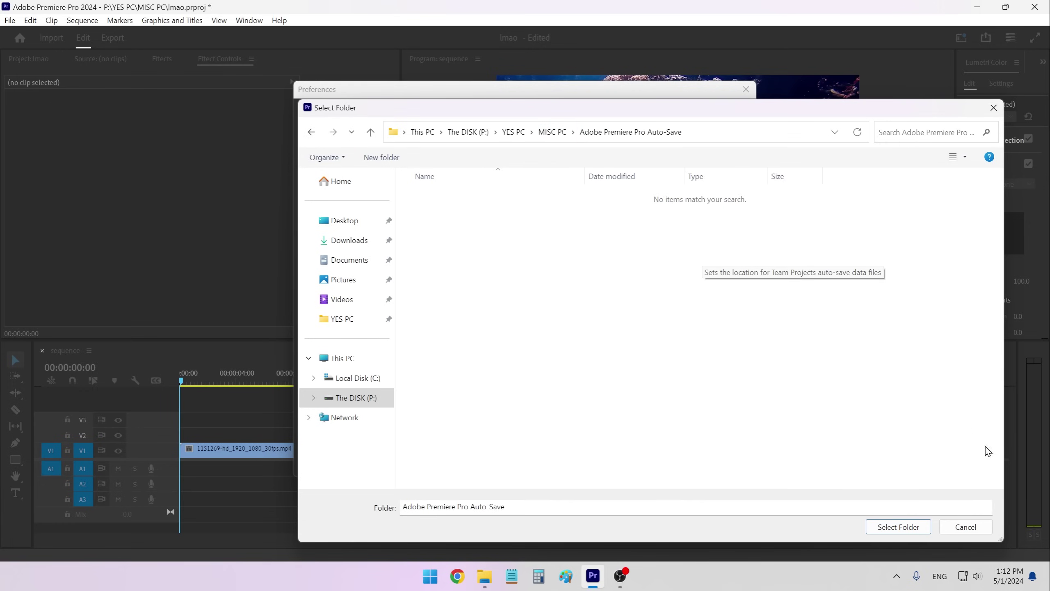
left_click(898, 526)
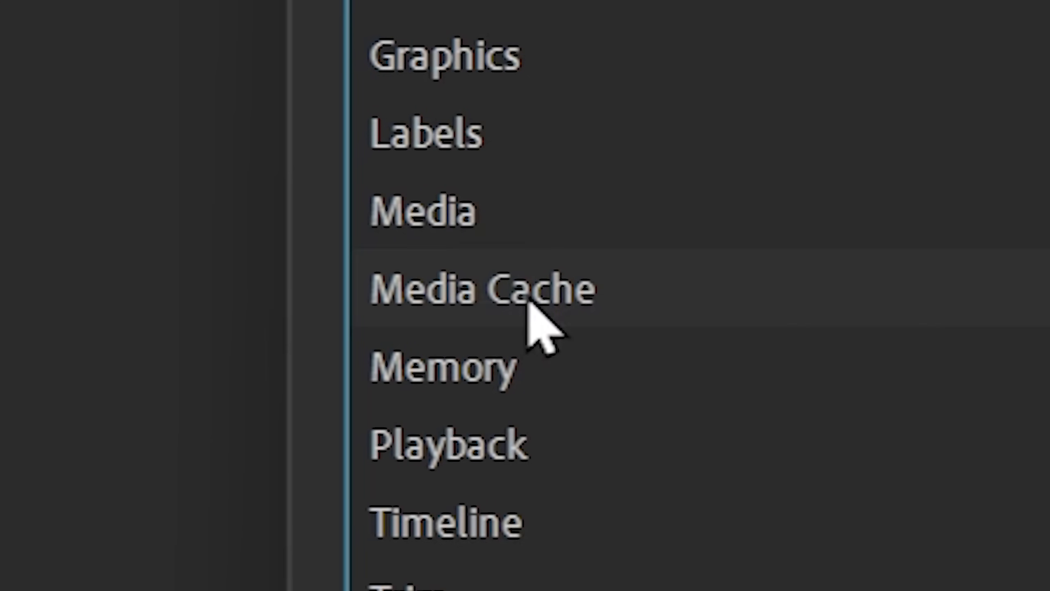
- In the Media Cache preferences, enable automatic deletion of cache files older than 30 days
left_click(529, 304)
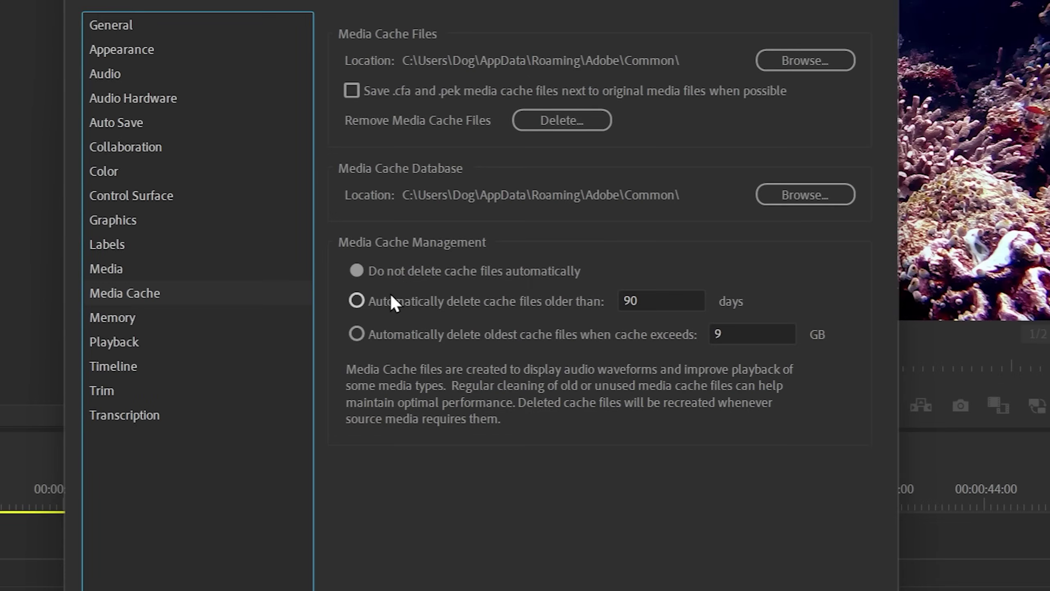
left_click(389, 299)
left_click(705, 370)
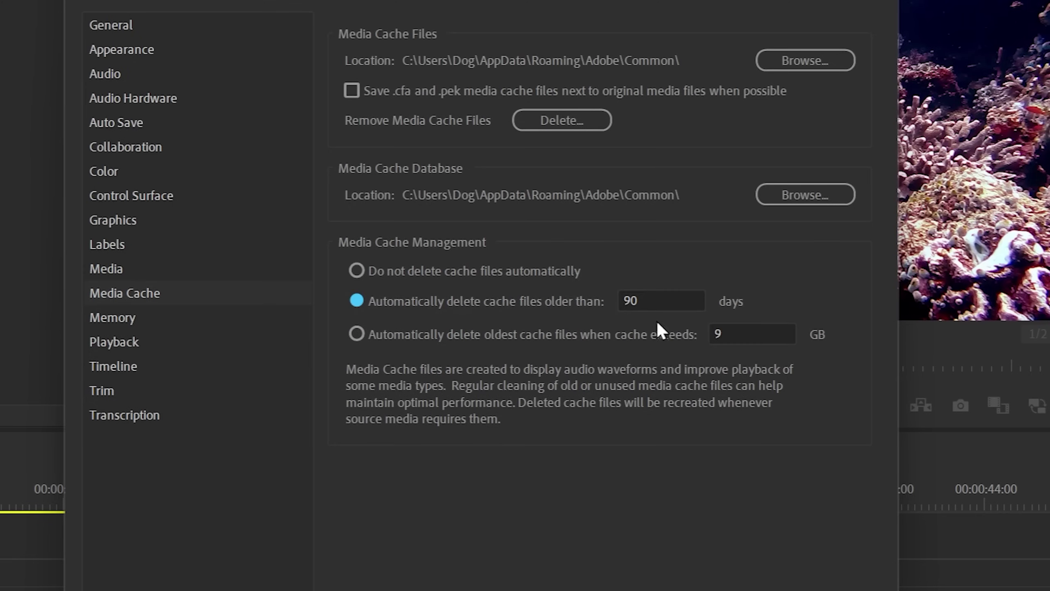
double_click(649, 299)
type("40")
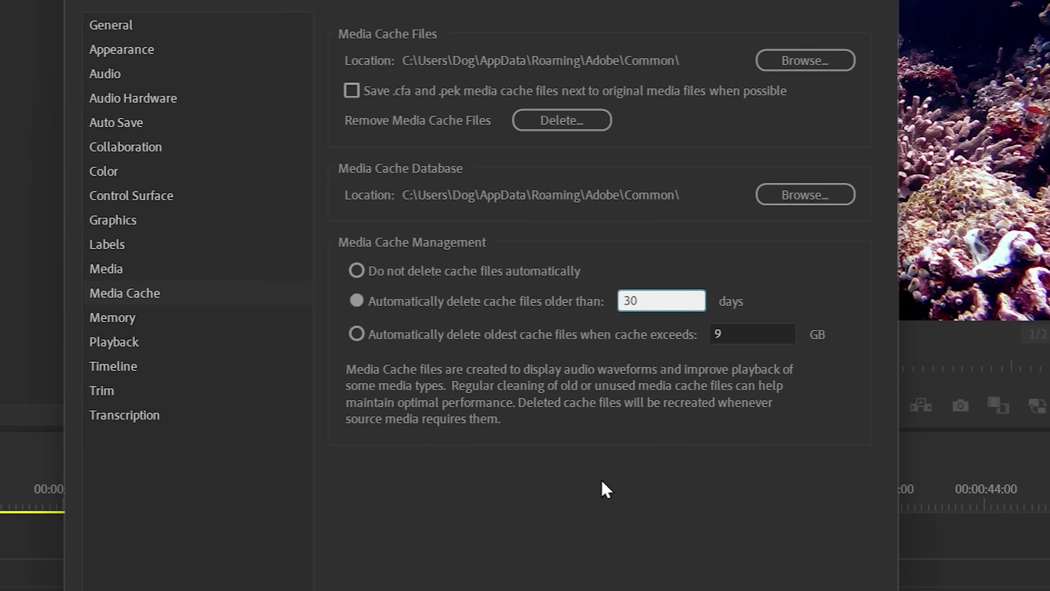
left_click(604, 525)
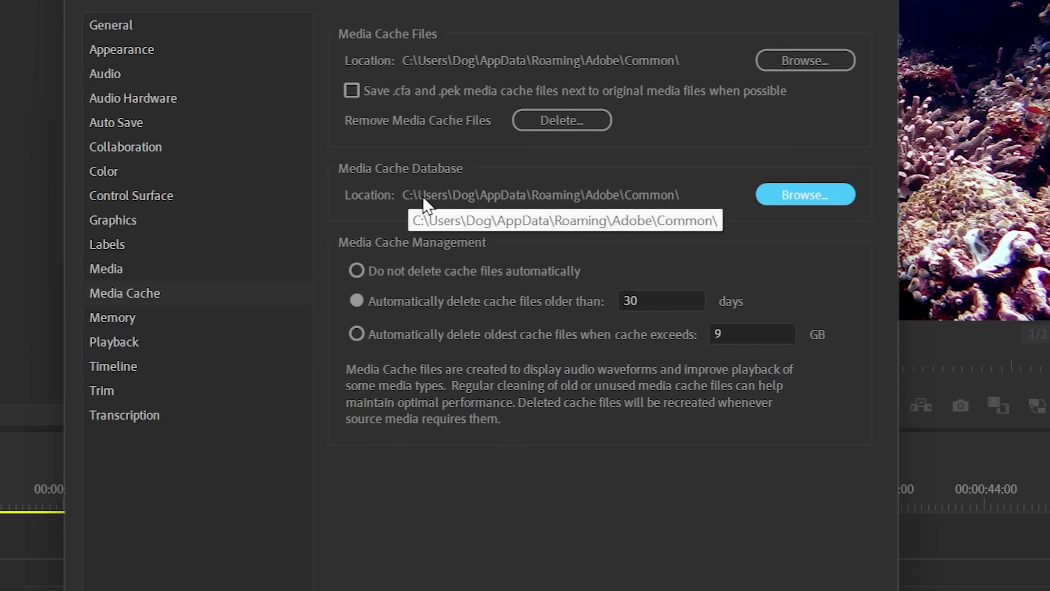
- Set the Media Cache Database location to P:\YES PC\MISC PC and move the existing database there
left_click(785, 195)
left_click(166, 293)
left_click(285, 142)
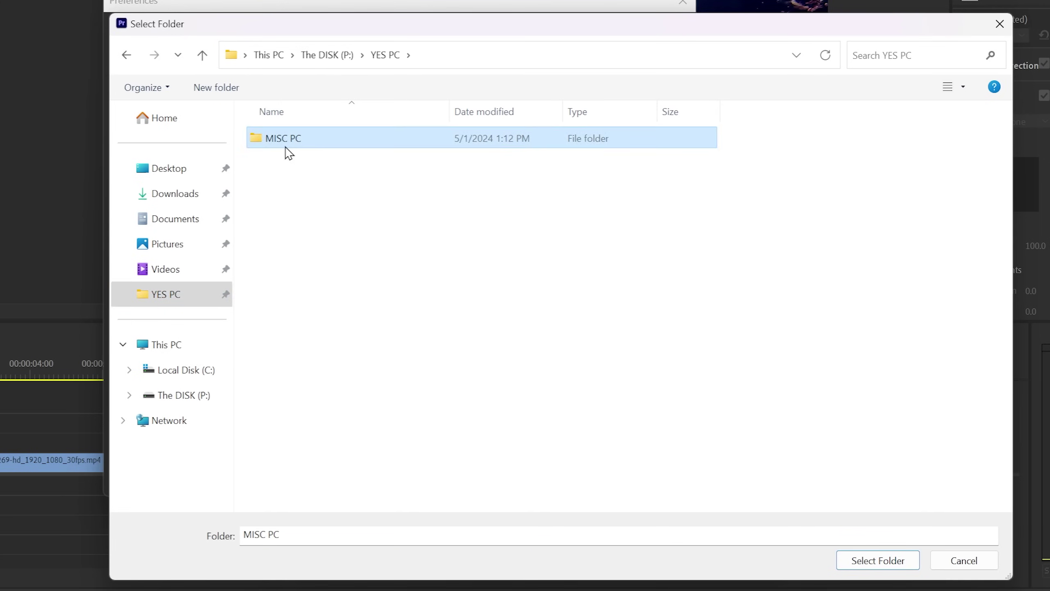
double_click(286, 143)
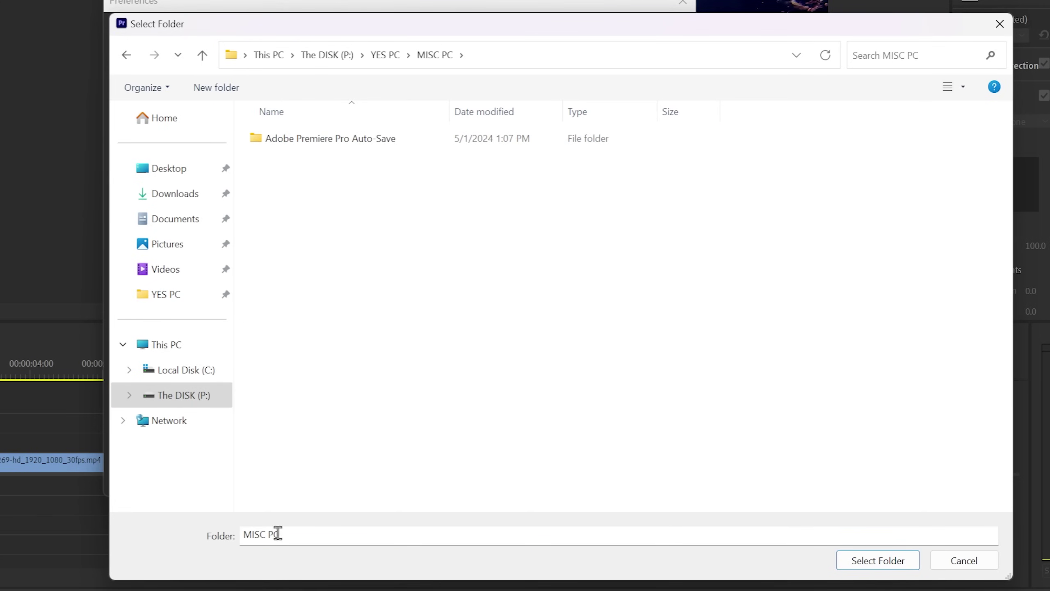
left_click(872, 560)
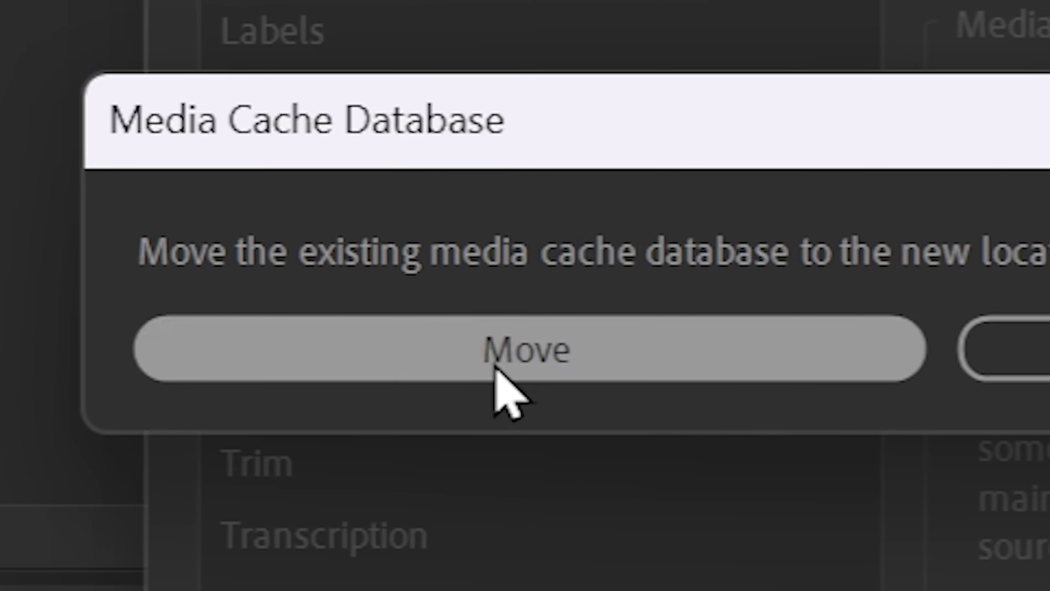
left_click(184, 269)
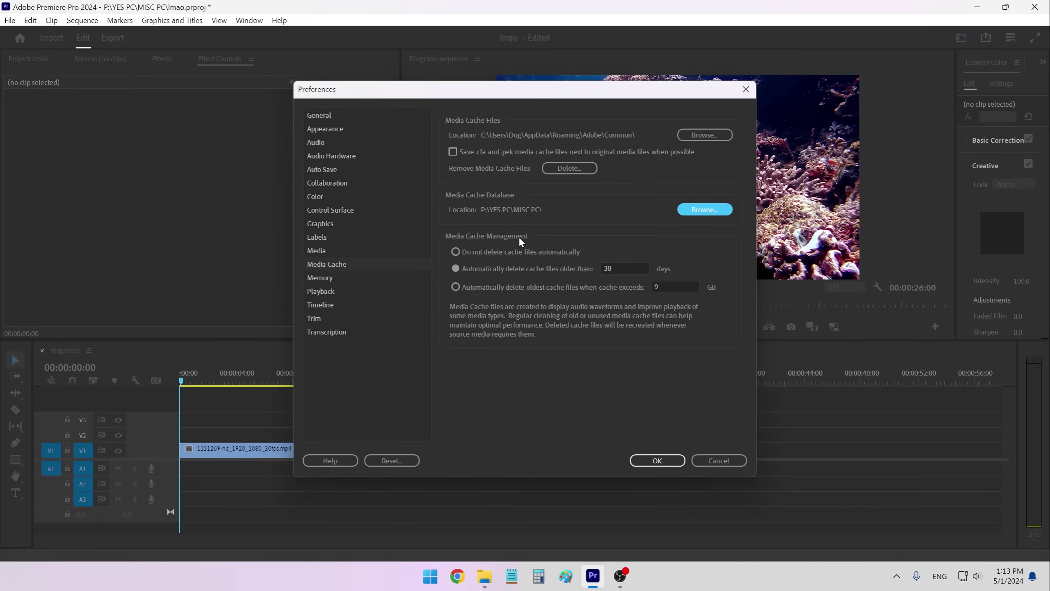
- Adjust the RAM reserved for other applications in the Memory preferences
left_click(319, 277)
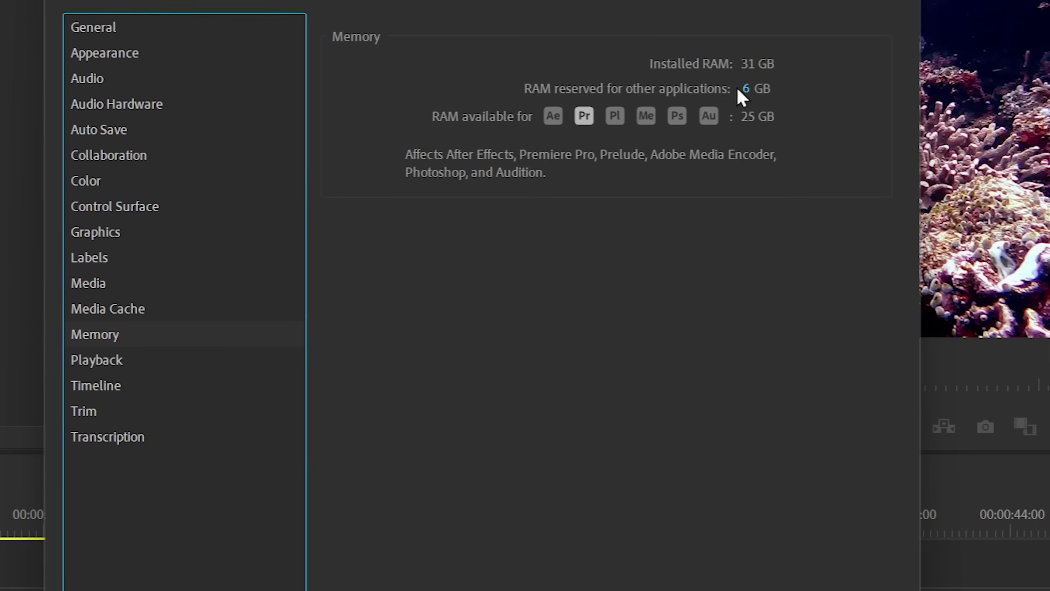
mouse_move(746, 91)
left_mouse_down()
mouse_move(730, 94)
mouse_move(740, 96)
left_mouse_up()
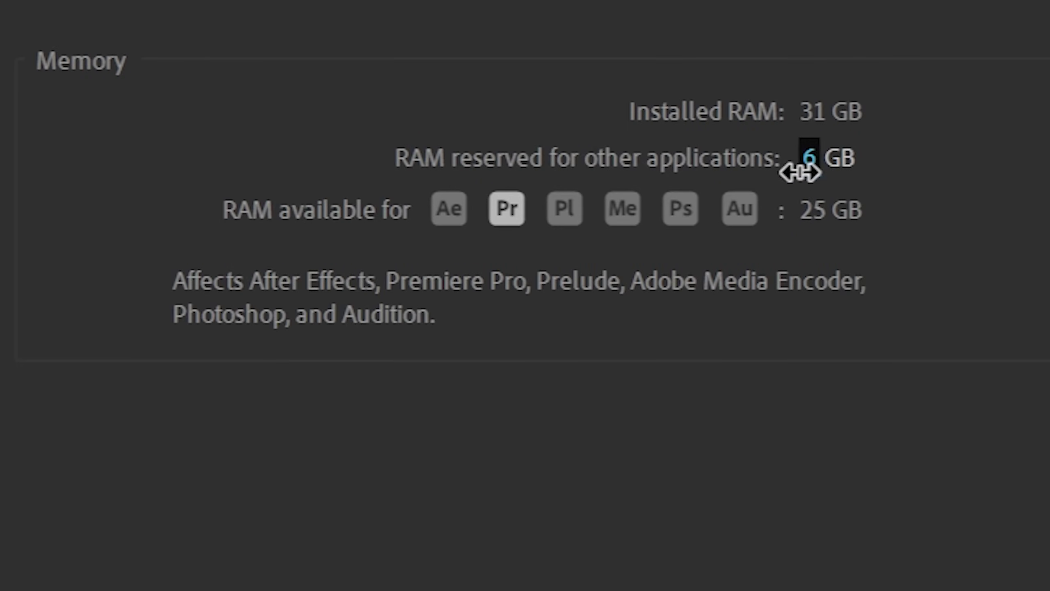
left_click_drag(800, 173, 968, 204)
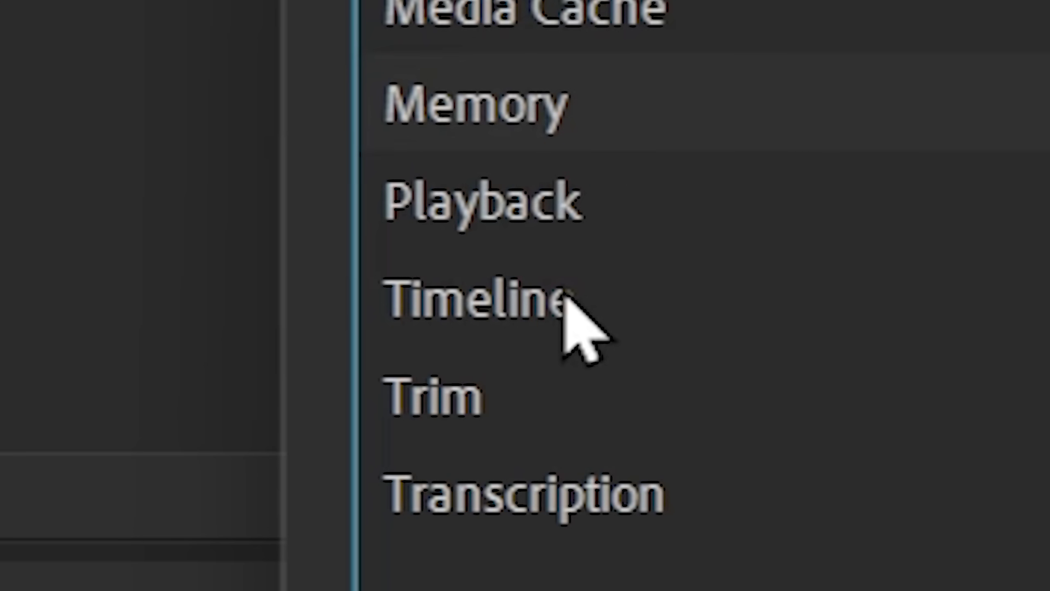
- In the Timeline preferences, set the Audio Transition Default Duration to 2 frames
left_click(565, 299)
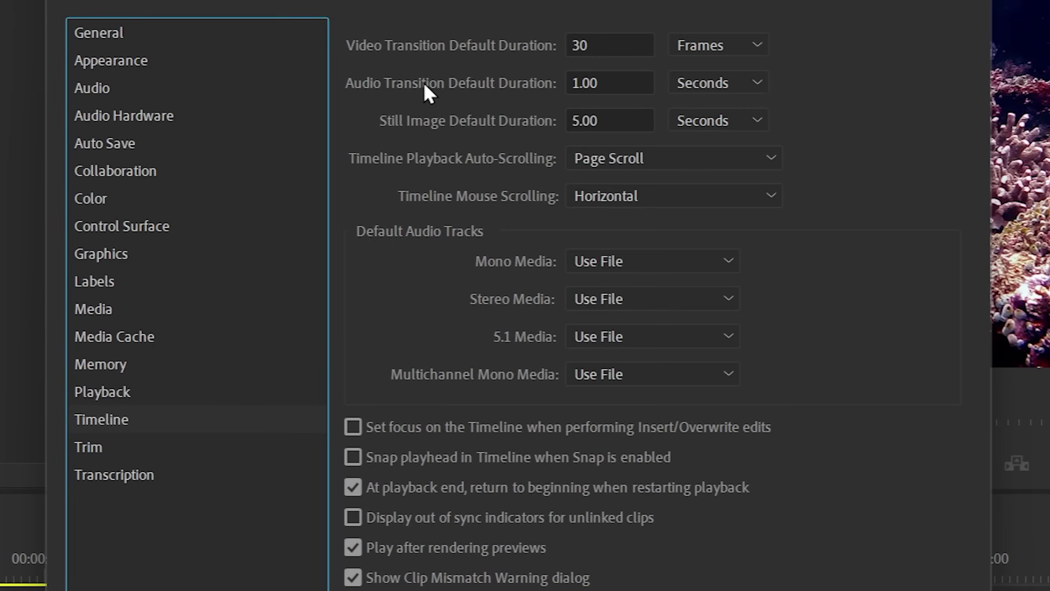
left_click(740, 83)
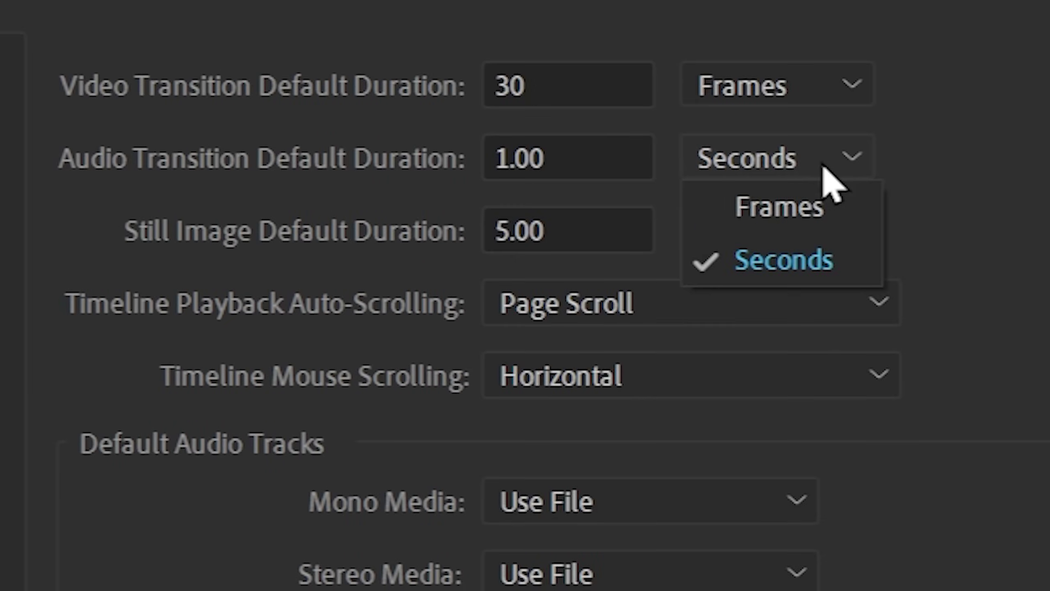
left_click(723, 116)
type("2")
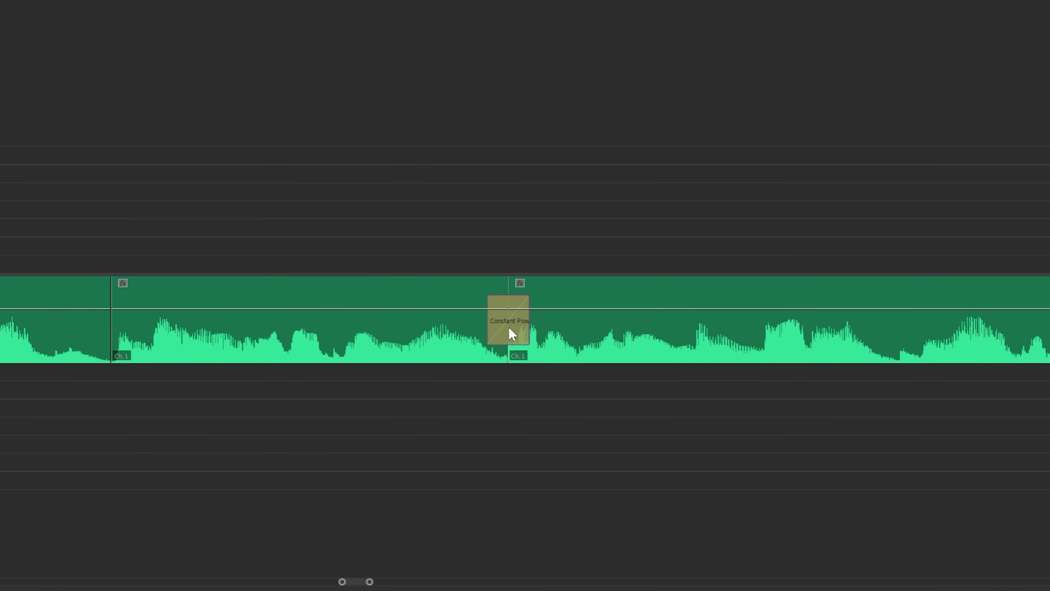
left_click_drag(496, 277, 600, 417)
left_click(514, 374)
scroll(557, 331, "down", 3)
scroll(534, 331, "down", 4)
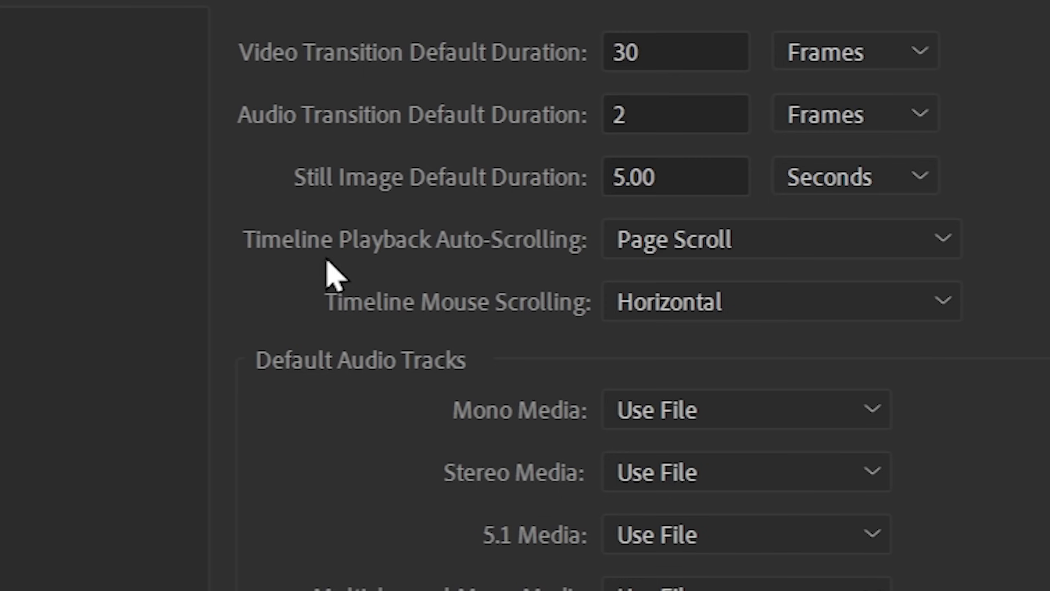
- Set Timeline Playback Auto-Scrolling to No Scroll and open the Default Media Scaling choices in the Media preferences
left_click(722, 250)
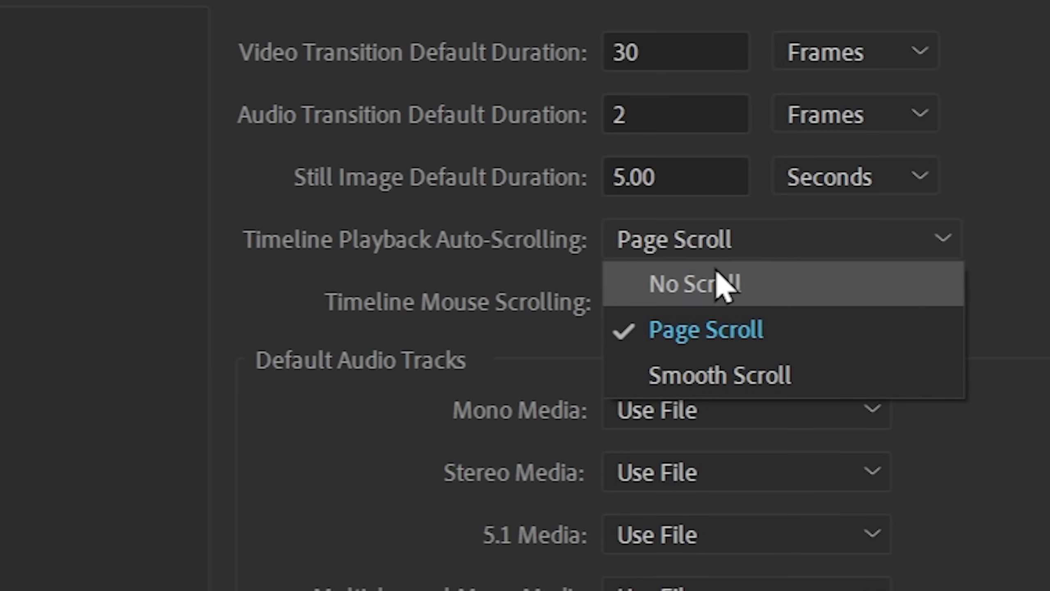
left_click(722, 276)
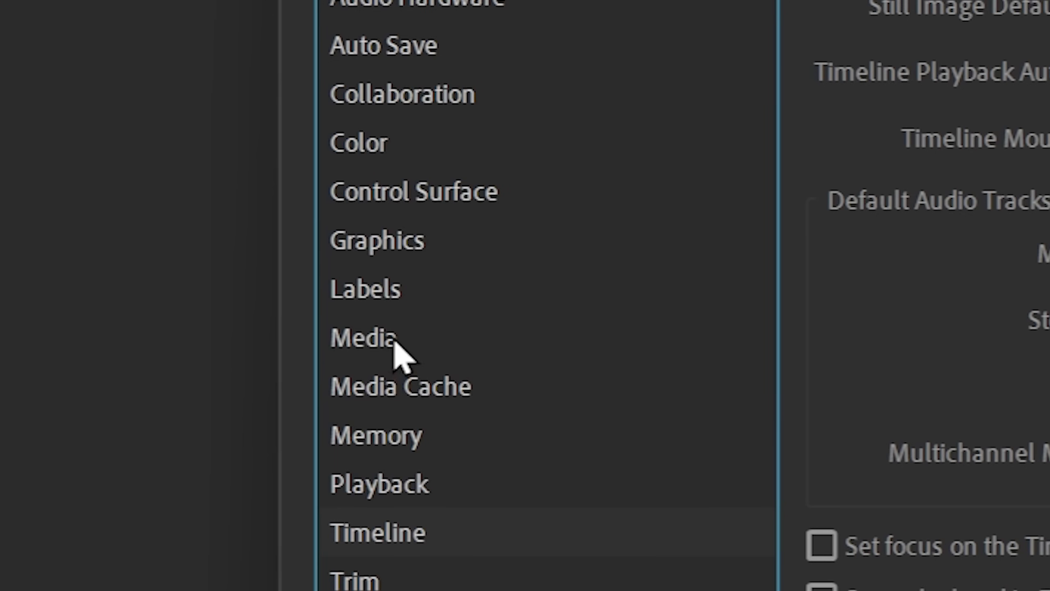
left_click(390, 337)
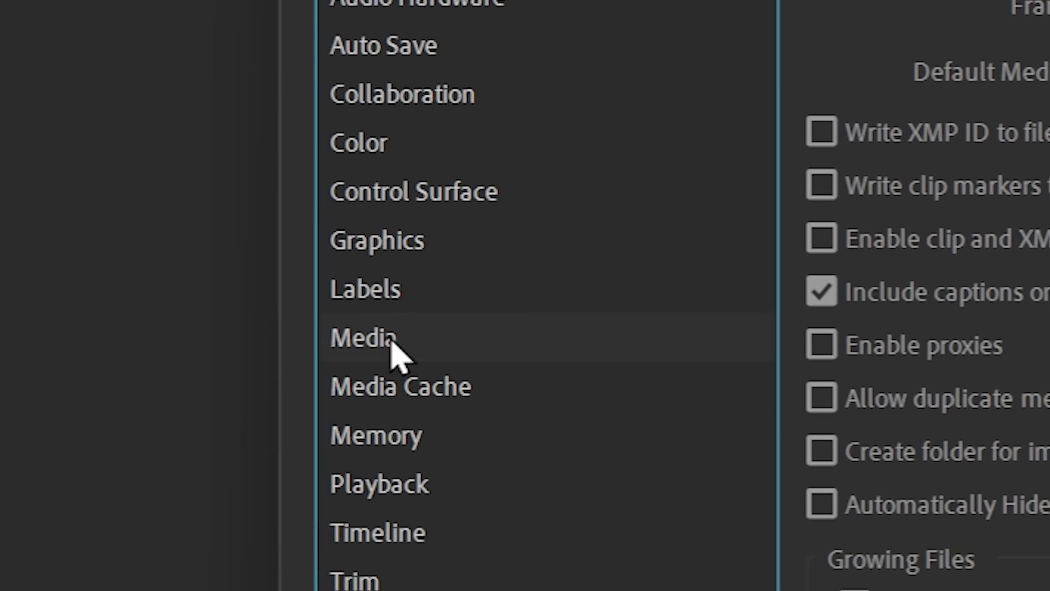
left_click(530, 158)
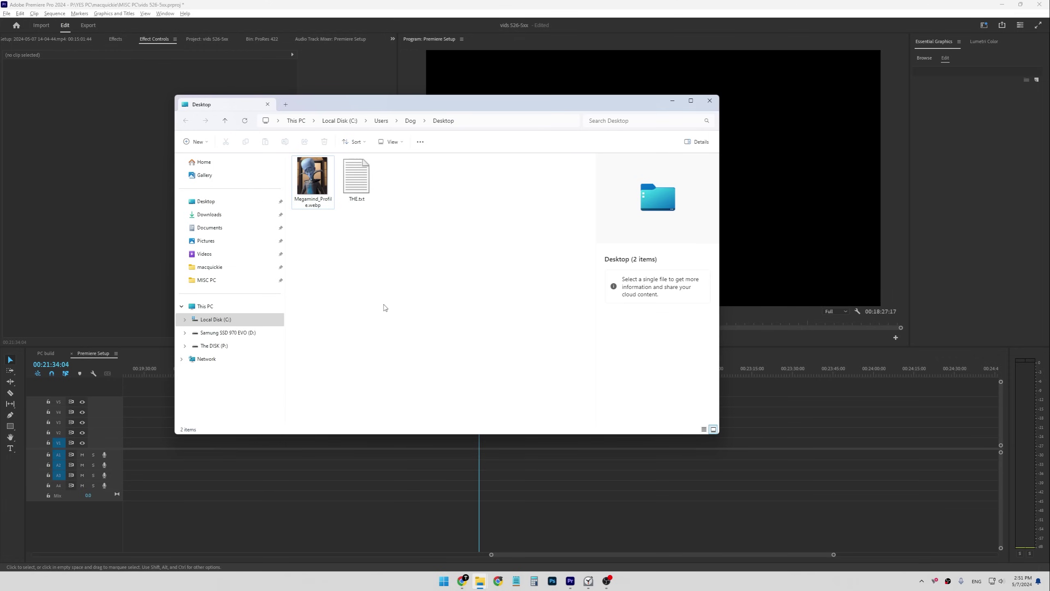
- Place the Megamind_Profile.webp image at the end of track V1, move the playhead onto it and adjust its Scale slightly
left_click_drag(313, 178, 517, 442)
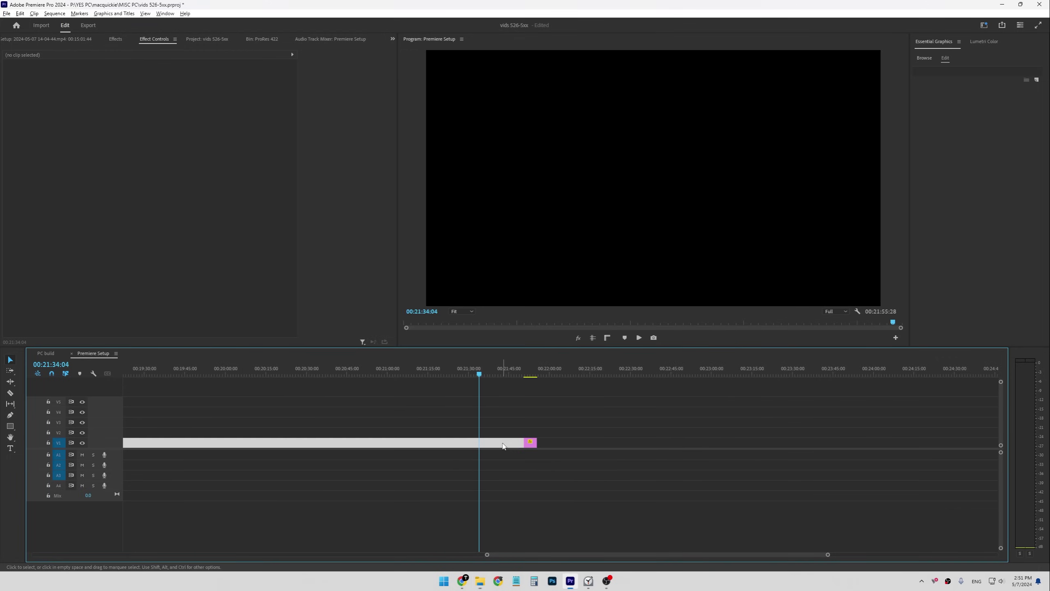
left_click(533, 372)
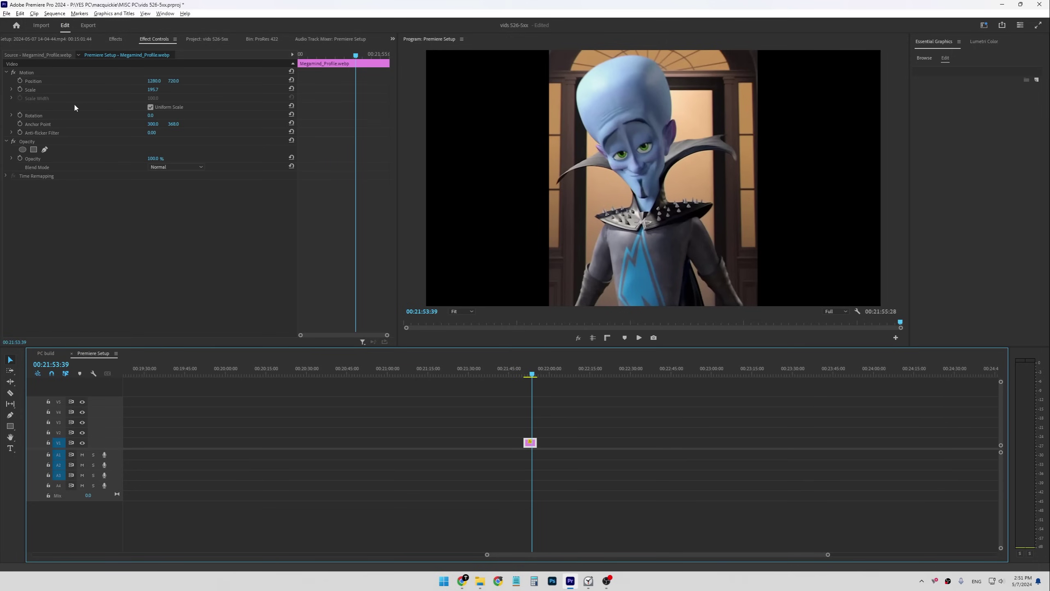
mouse_move(152, 89)
left_mouse_down()
mouse_move(128, 89)
mouse_move(162, 89)
mouse_move(152, 89)
left_mouse_up()
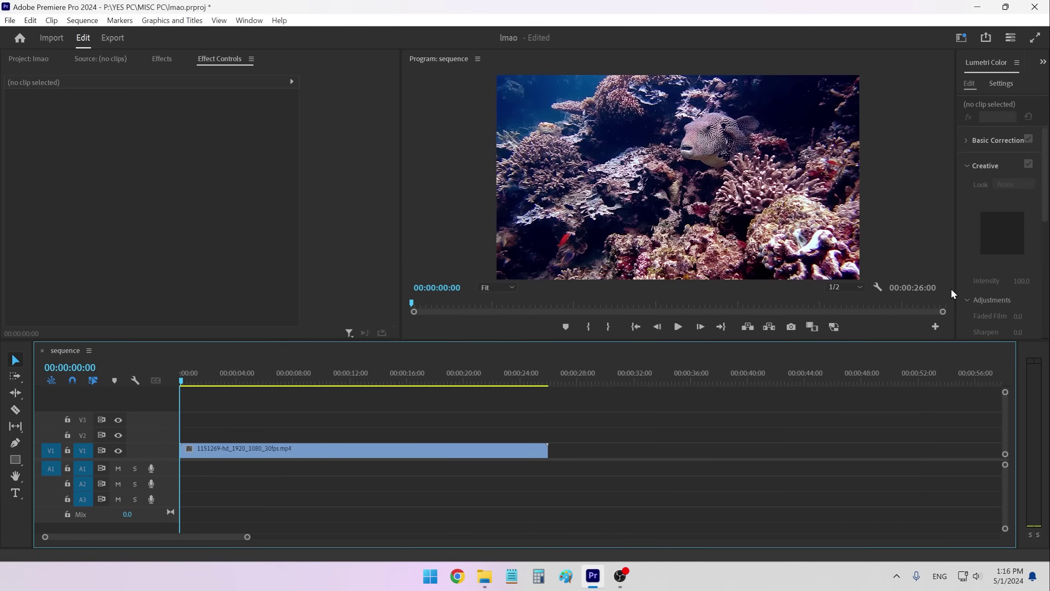
- Widen the Program monitor by narrowing the Lumetri Color panel, and show the Effects panel
left_click_drag(954, 282, 1013, 282)
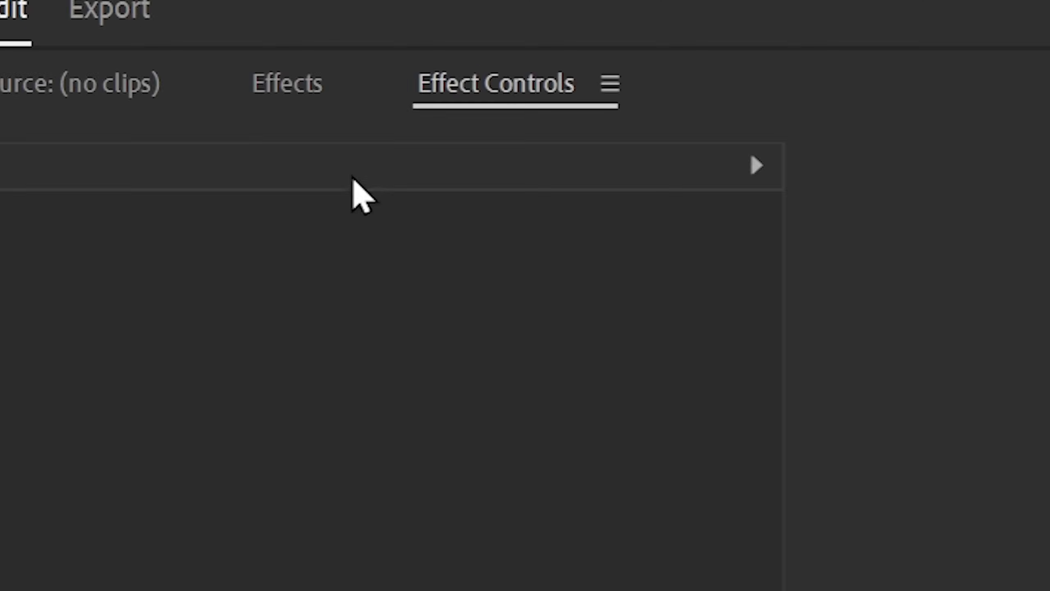
left_click(449, 128)
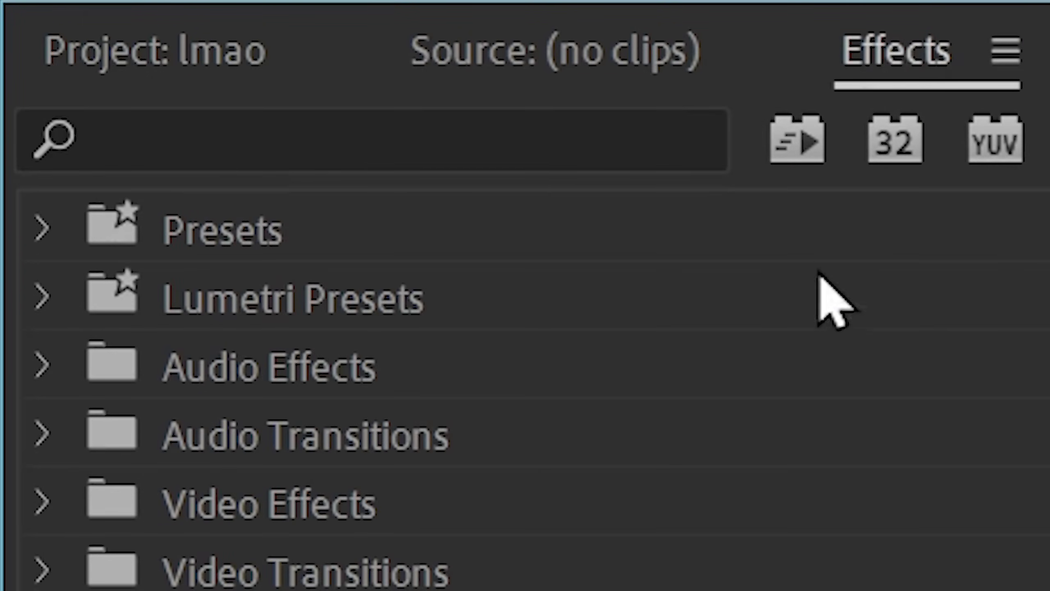
- Import Bog Presets.prfpset from the STOP READING MY FOLDER NAMES desktop folder into the effect presets and expand the BOG Presets folder
right_click(244, 238)
left_click(605, 451)
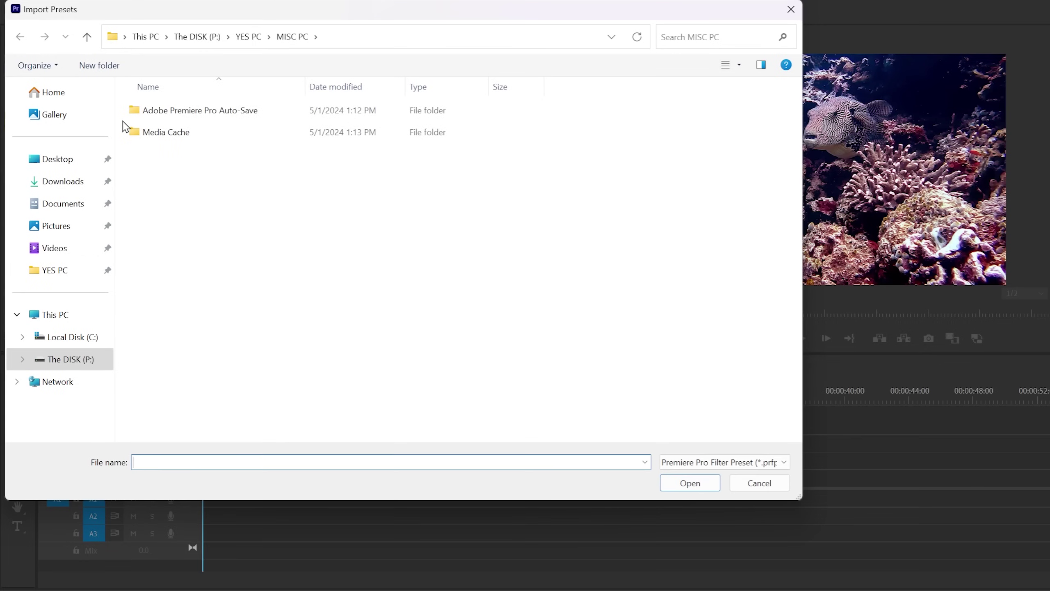
left_click(57, 159)
left_click(181, 132)
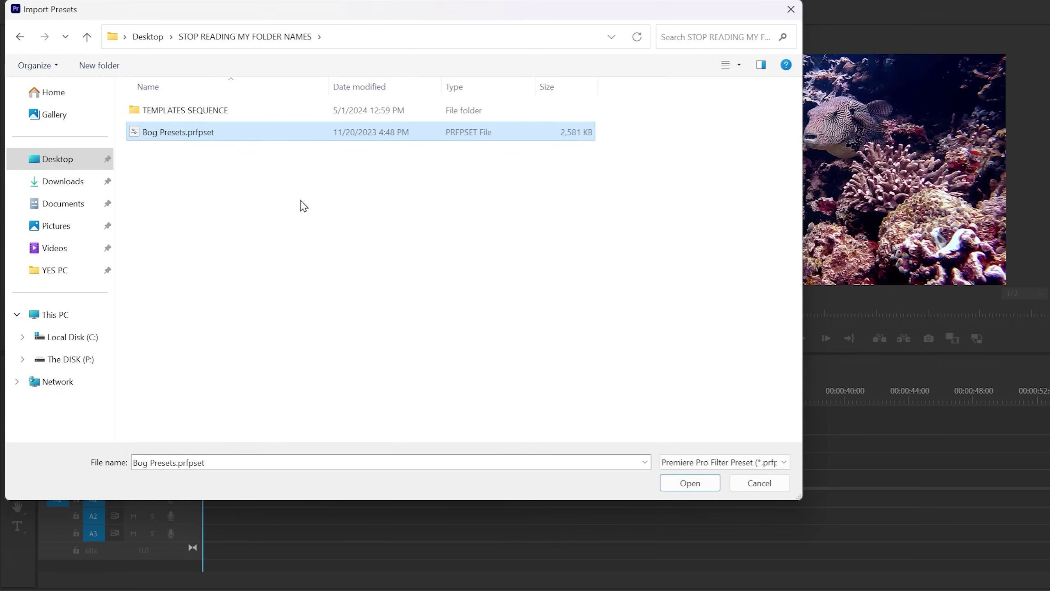
left_click(690, 482)
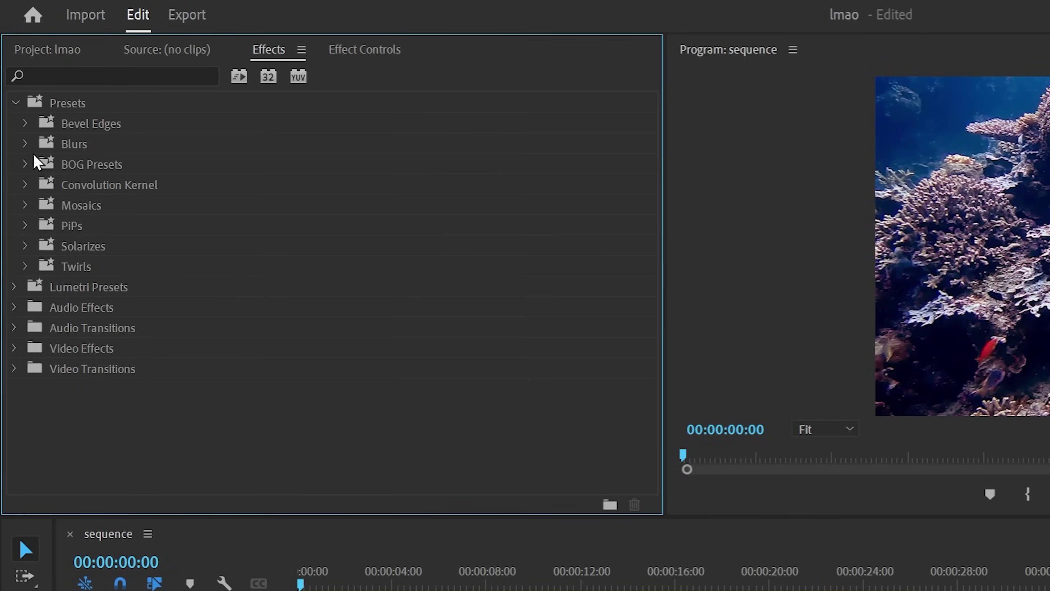
left_click(24, 162)
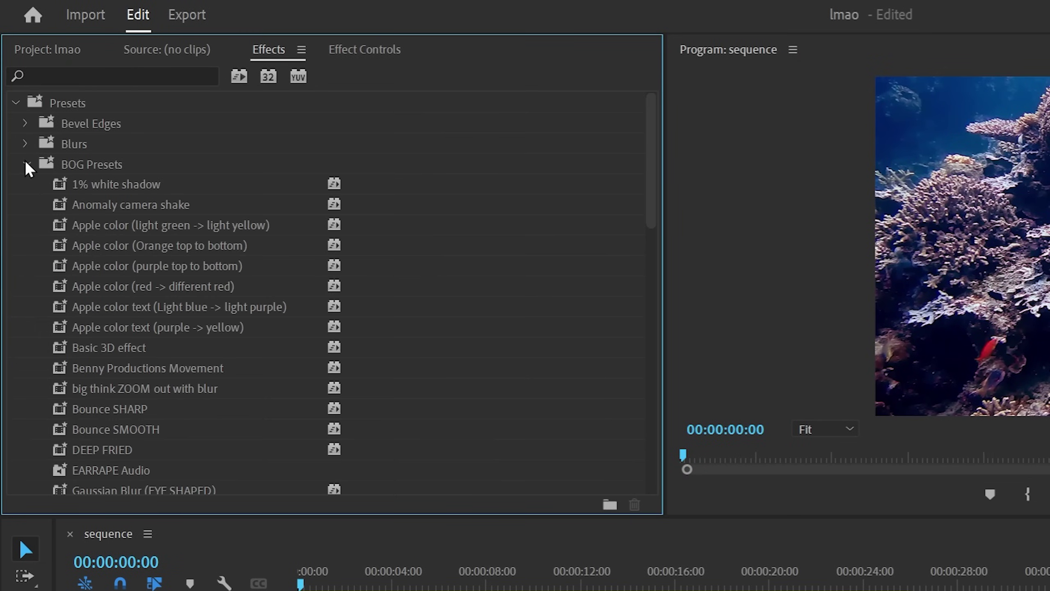
- Play the sequence from its start to preview the Transform UP with bounce preset on the reef clip
scroll(173, 239, "down", 4)
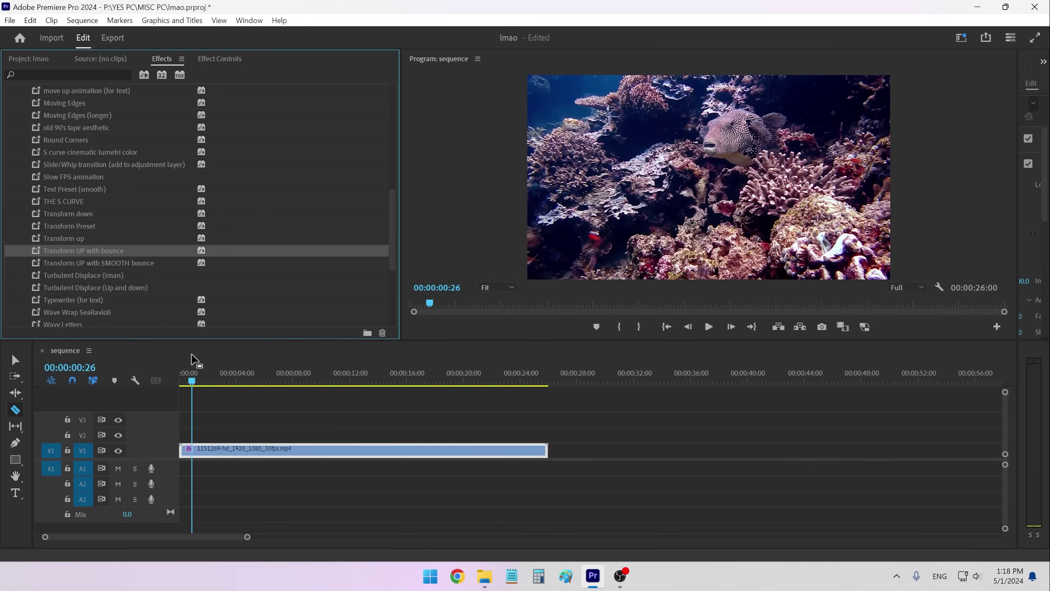
left_click(194, 368)
key("Home")
key("space")
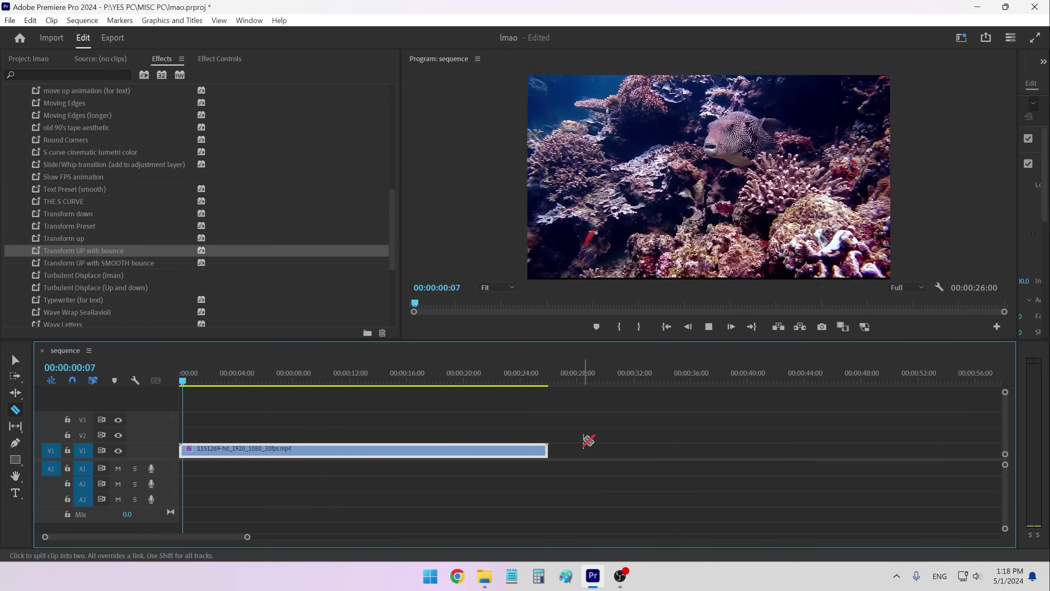
key("space")
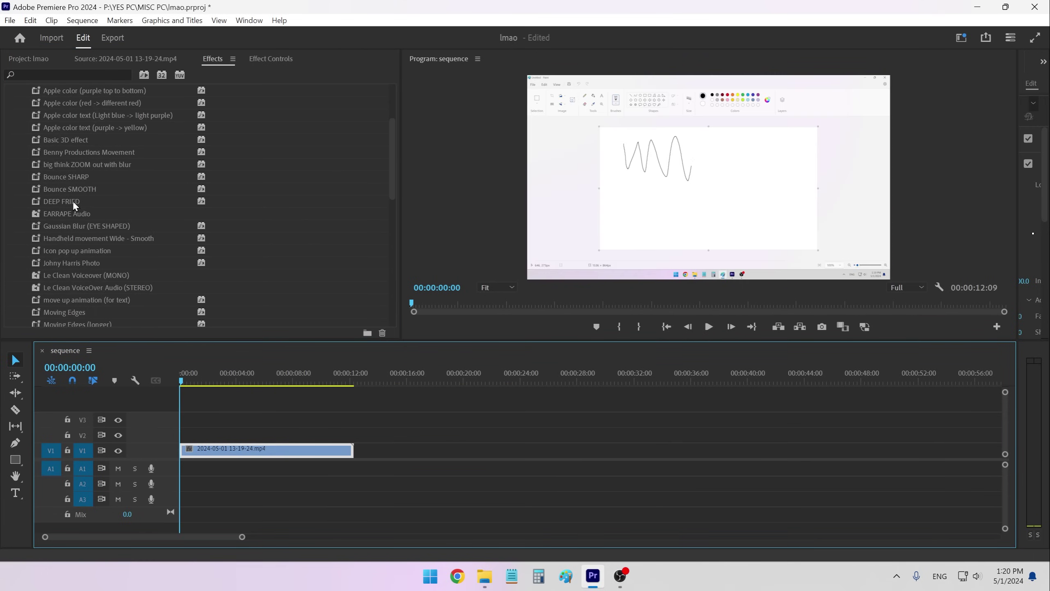
left_click_drag(67, 200, 257, 450)
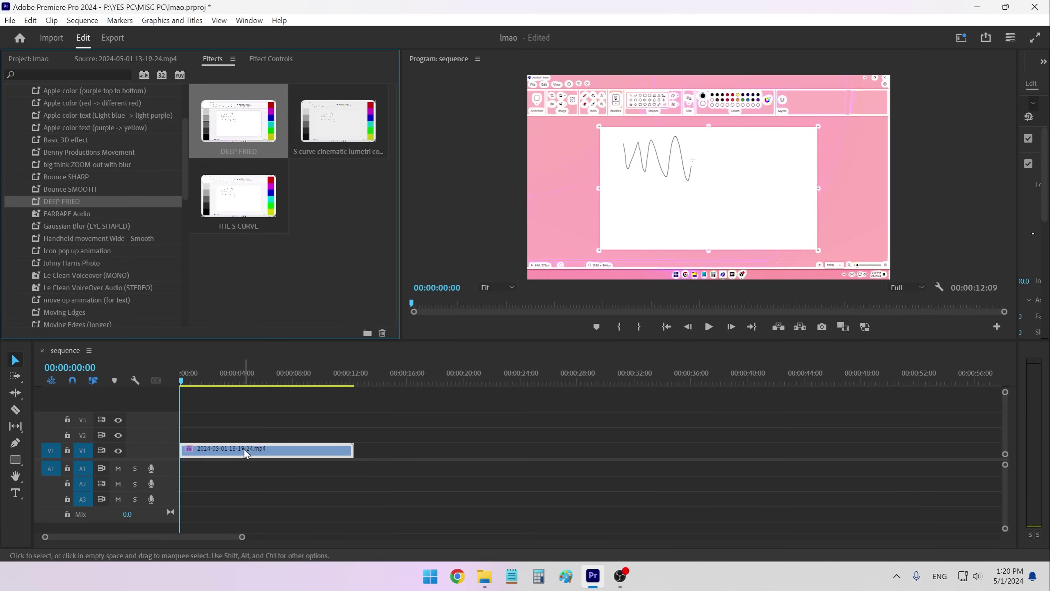
left_click_drag(60, 202, 253, 449)
left_click_drag(200, 375, 233, 370)
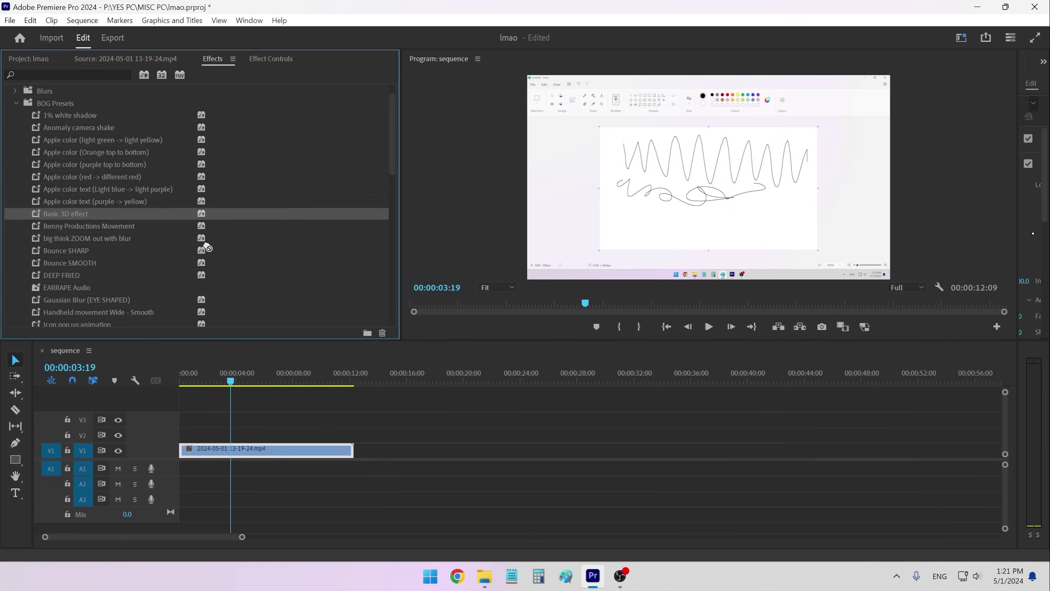
- Apply the Basic 3D effect preset to the clip on V1 and play it from the start
left_click_drag(208, 248, 250, 453)
left_click(183, 380)
key("space")
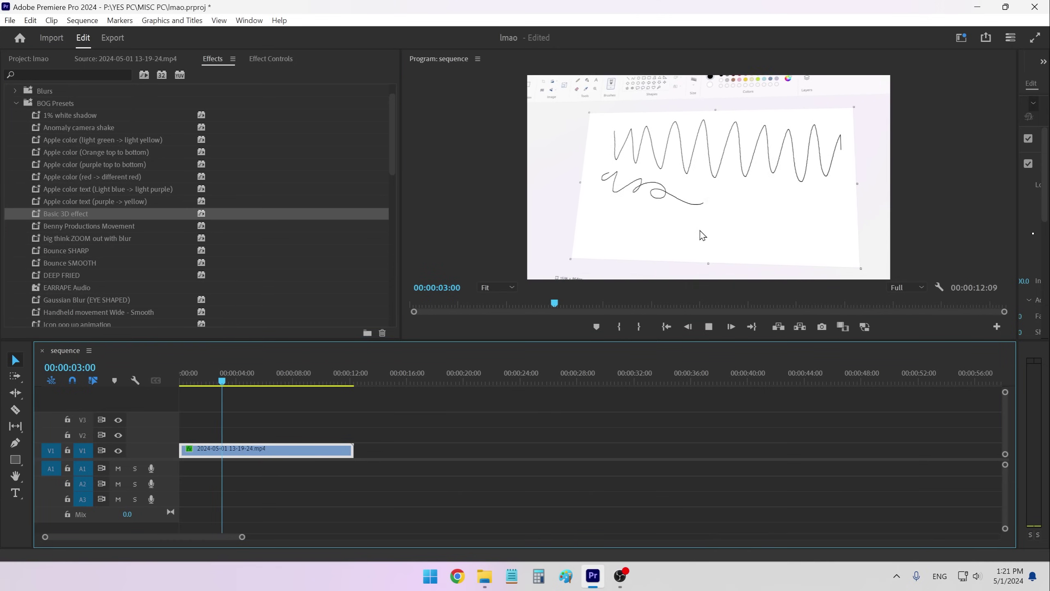
- Try the Benny Productions Movement preset on the V1 clip and preview its motion
left_click_drag(186, 226, 238, 448)
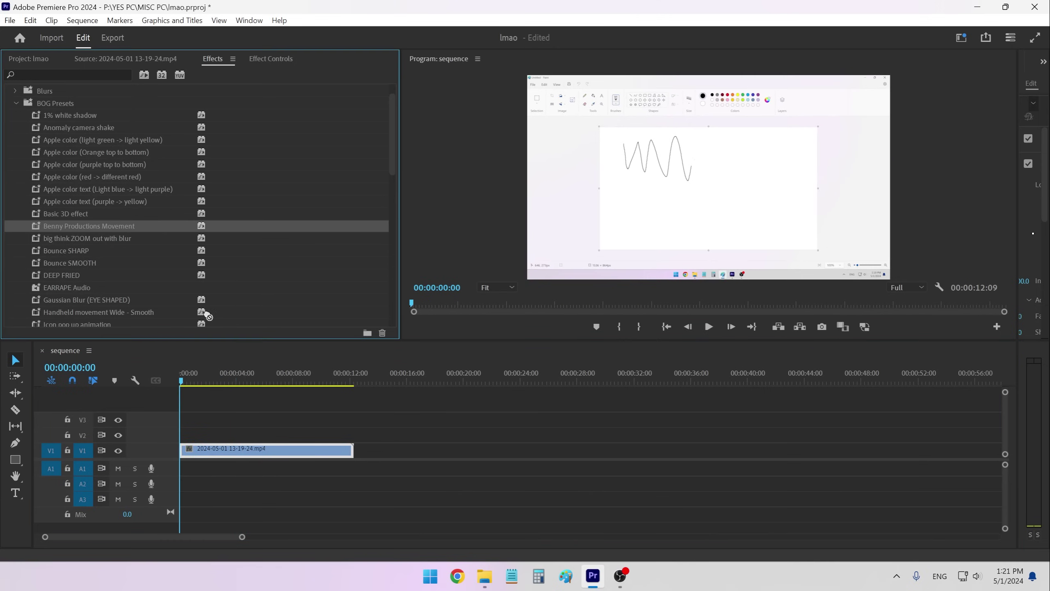
key("space")
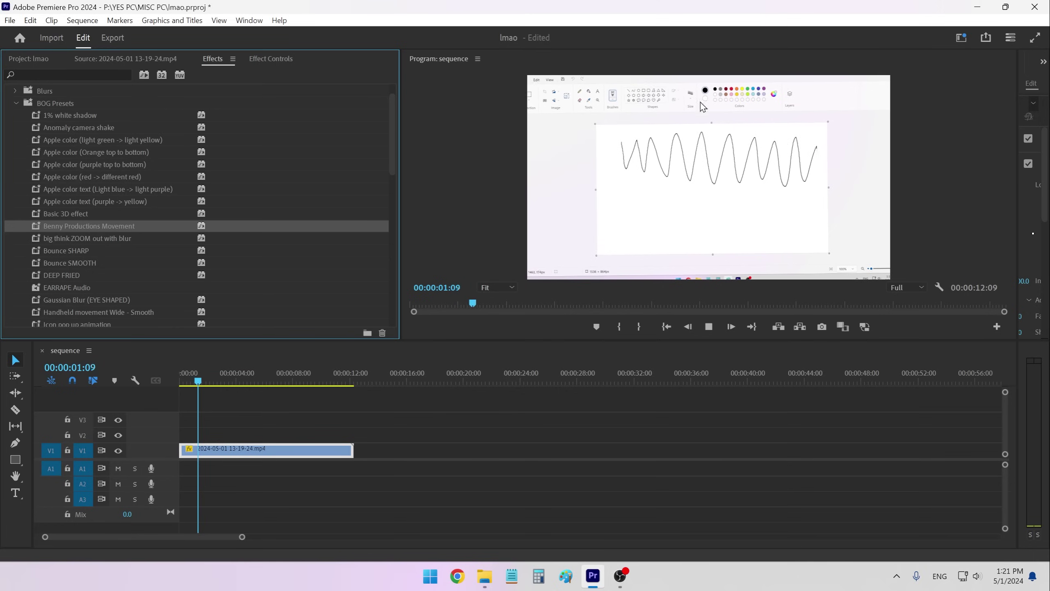
key("space")
scroll(174, 226, "down", 5)
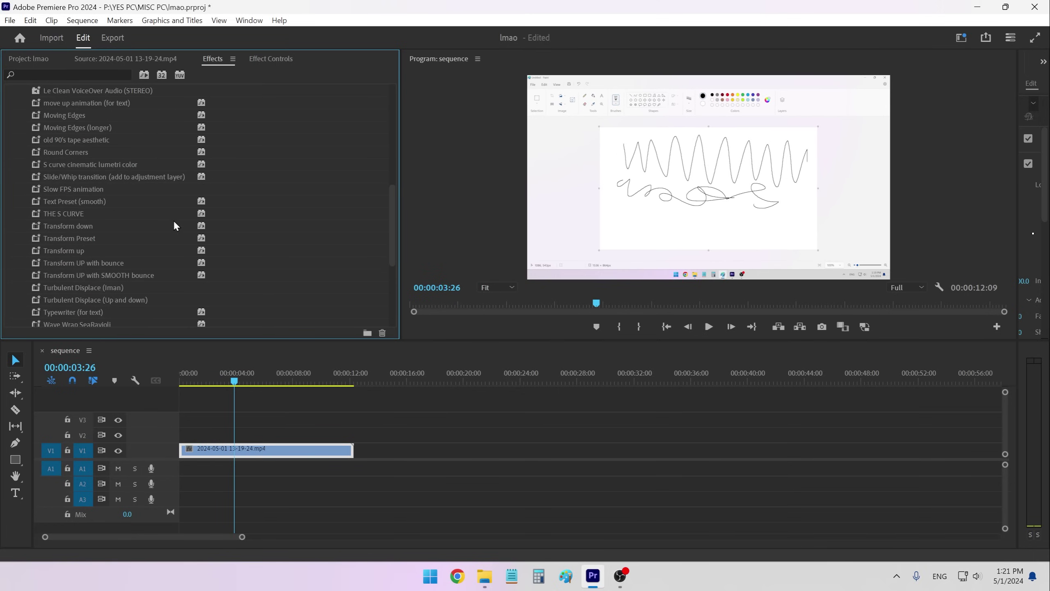
- Apply the Transform UP with SMOOTH bounce preset to the V1 clip and preview it from the start
left_click_drag(76, 268, 265, 449)
key("Home")
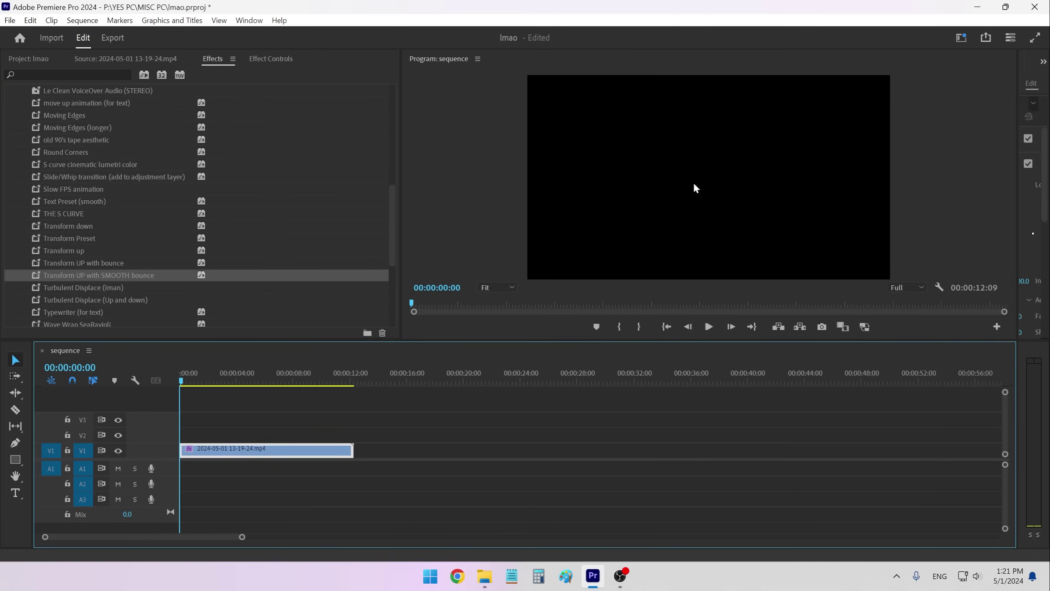
key("space")
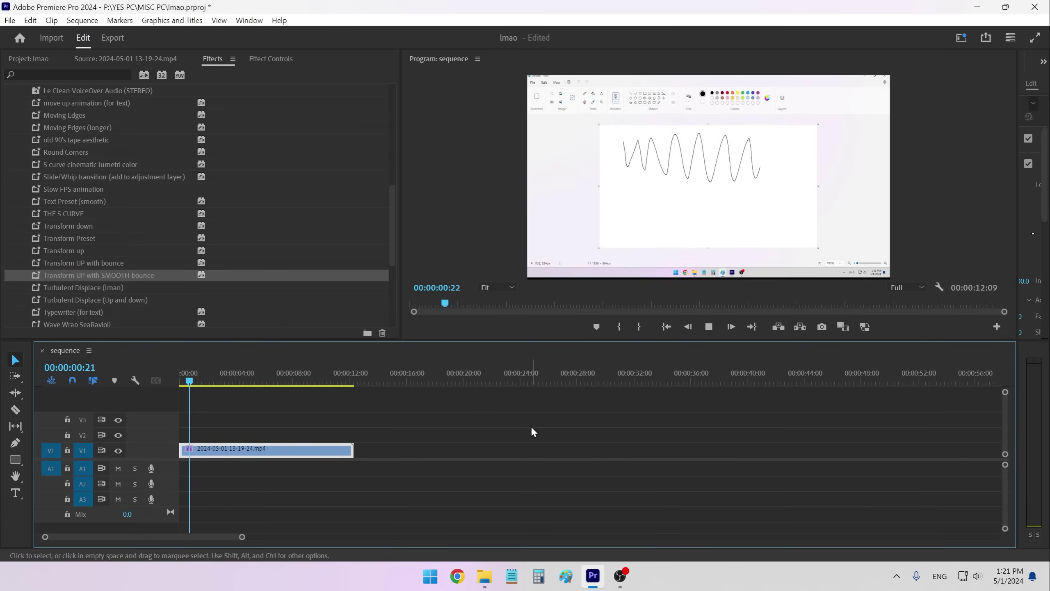
- Apply the Transform up preset to the V1 clip and play it from the beginning
left_click(73, 252)
left_click_drag(61, 249, 186, 447)
left_click_drag(199, 377, 179, 378)
key("space")
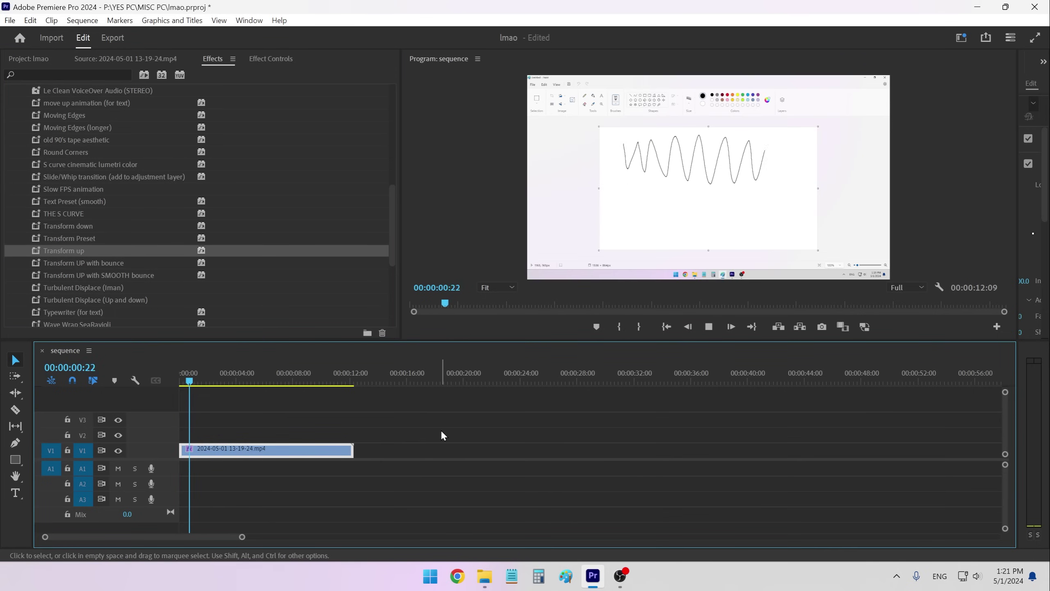
- Try another preset from BOG Presets on the V1 clip and browse the rest of the preset list
scroll(98, 203, "down", 1)
left_click_drag(97, 201, 344, 449)
left_click(339, 371)
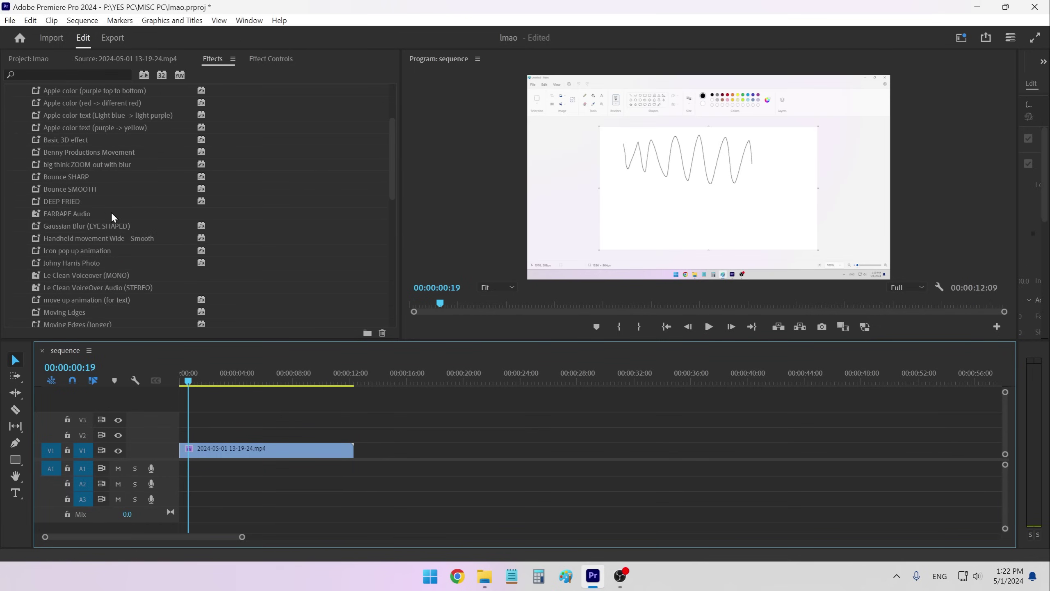
scroll(112, 212, "up", 4)
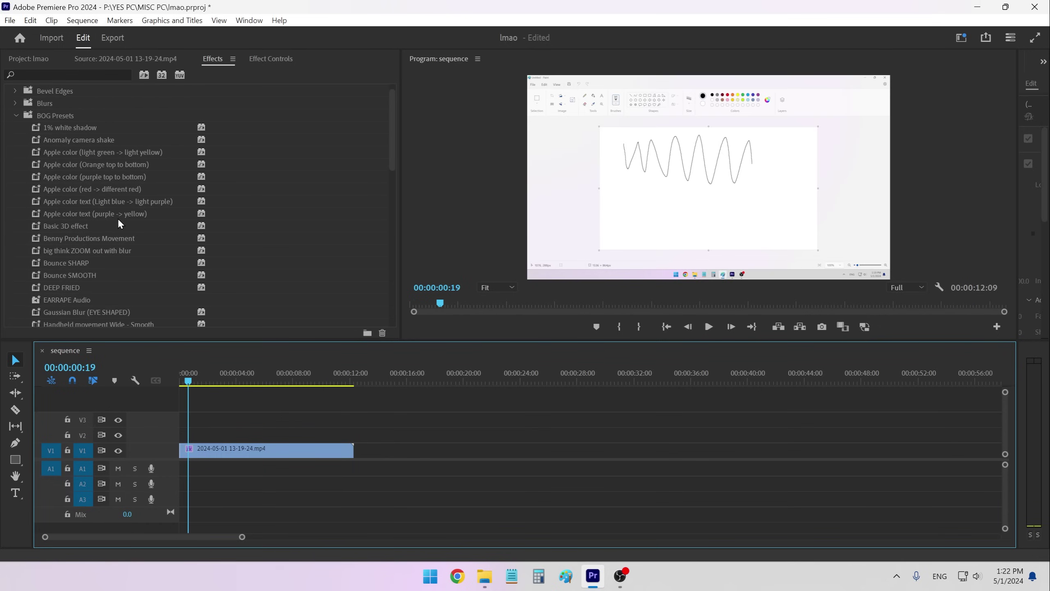
scroll(593, 236, "down", 4)
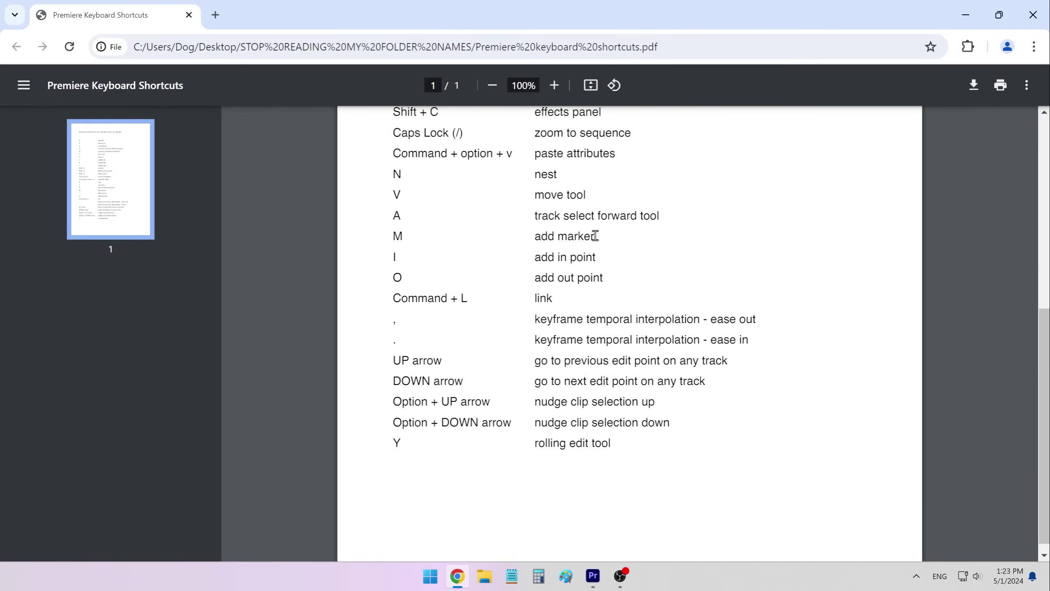
- Zoom the Premiere Keyboard Shortcuts PDF out to 67% and review its list of most-used shortcuts
scroll(595, 235, "down", 3, "ctrl")
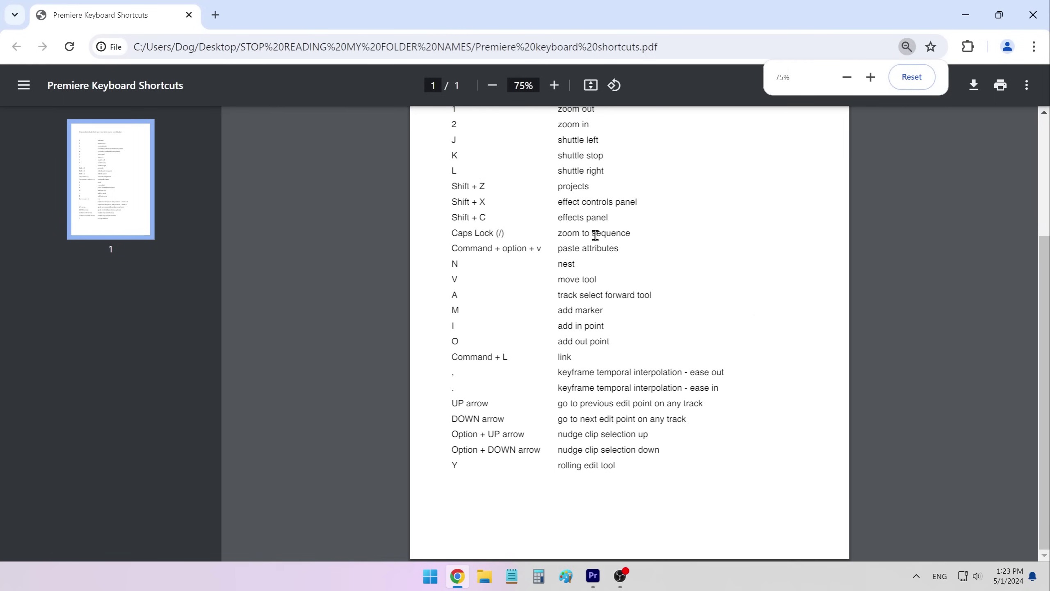
scroll(694, 359, "up", 3)
scroll(698, 359, "down", 1, "ctrl")
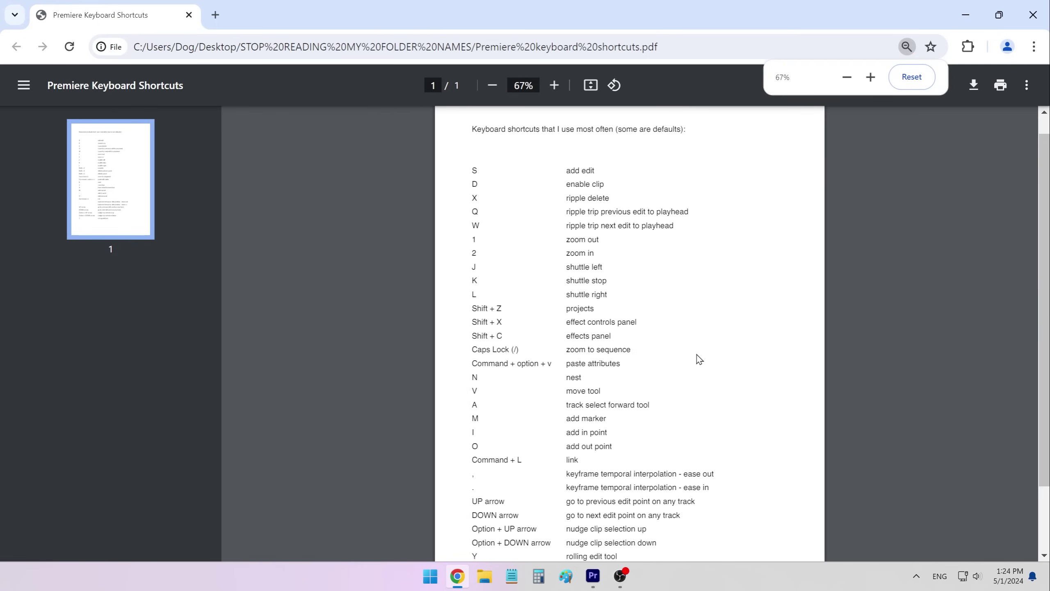
scroll(613, 248, "down", 1)
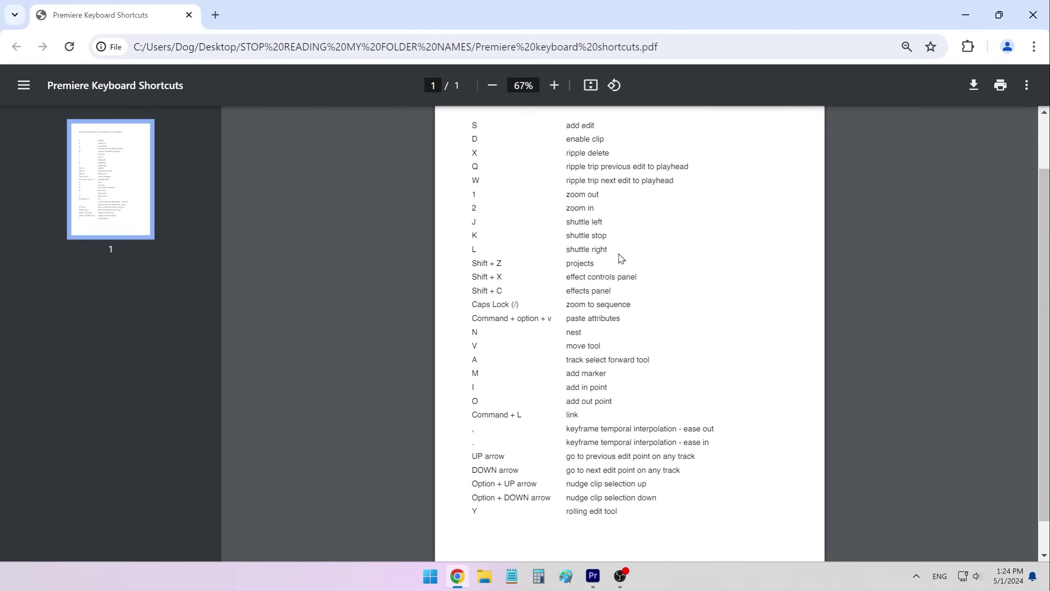
left_click_drag(470, 122, 661, 505)
left_click(661, 524)
- Switch to Premiere Pro and, in the Keyboard Shortcuts dialog, show the Ctrl+Alt assignments and inspect the K key
key("alt+Tab")
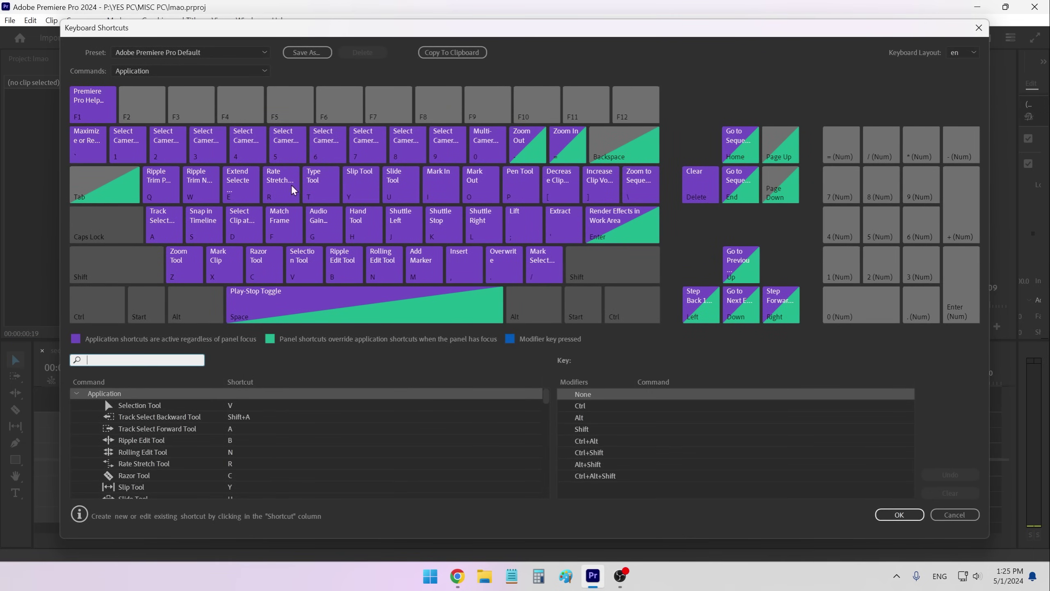
left_click(96, 313)
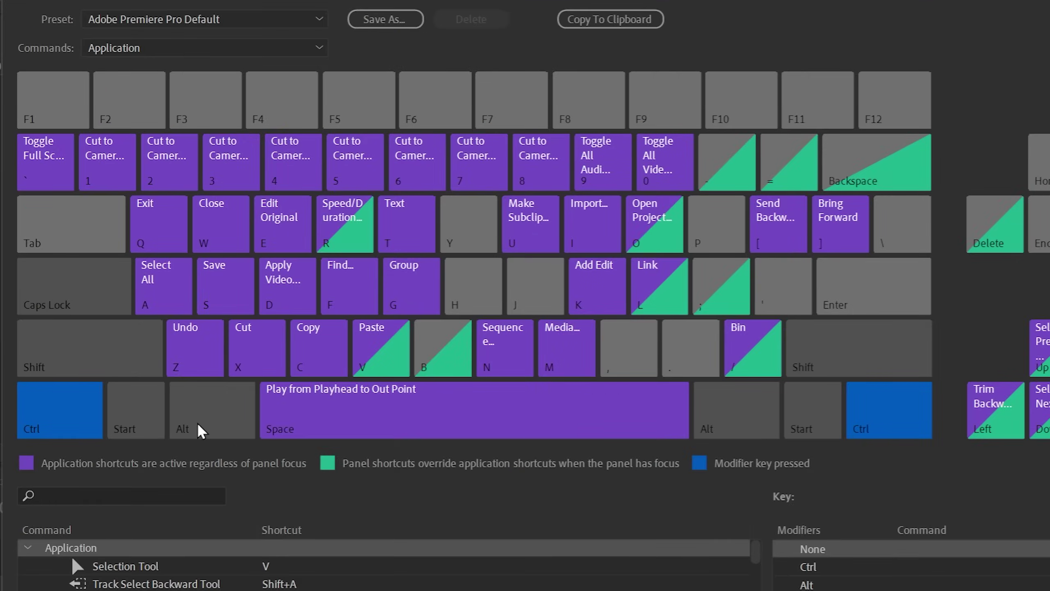
left_click(190, 316)
left_click(447, 220)
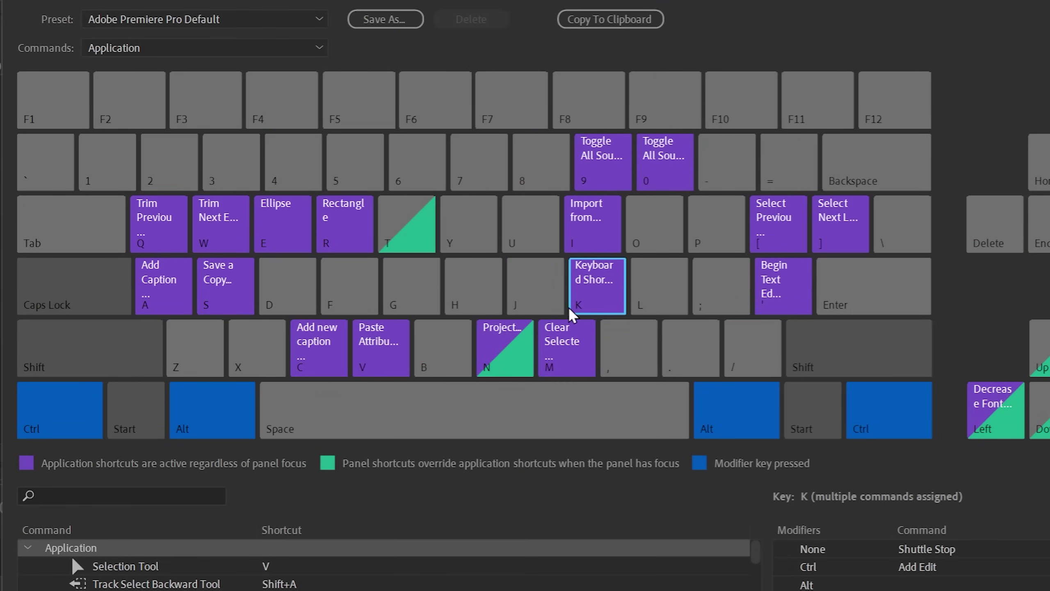
- Review the shortcuts assigned to Ctrl alone, including Add Edit, and close the Keyboard Shortcuts dialog
left_click(53, 414)
left_click(188, 417)
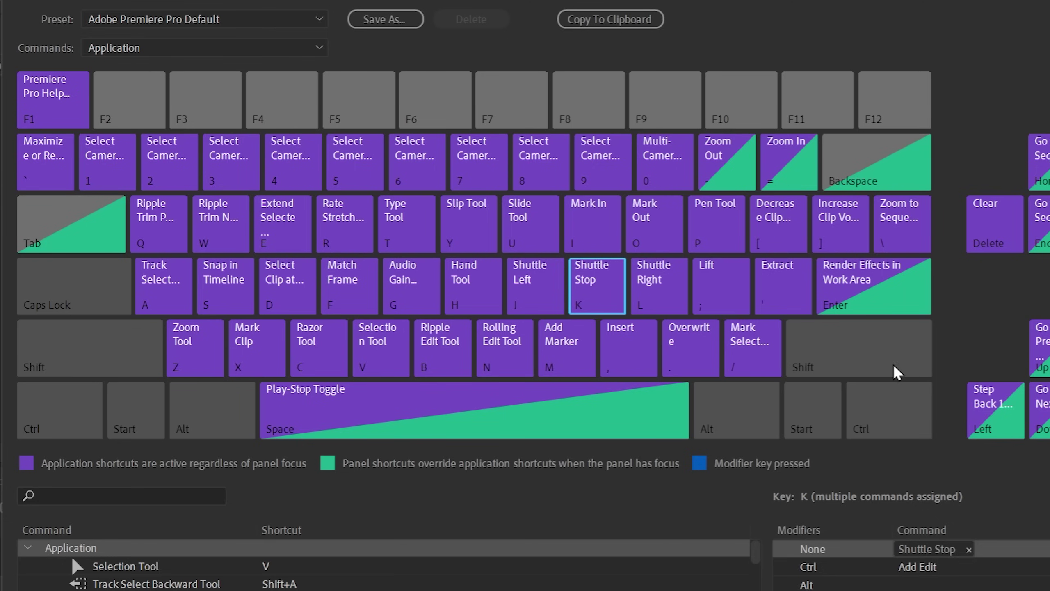
left_click(62, 415)
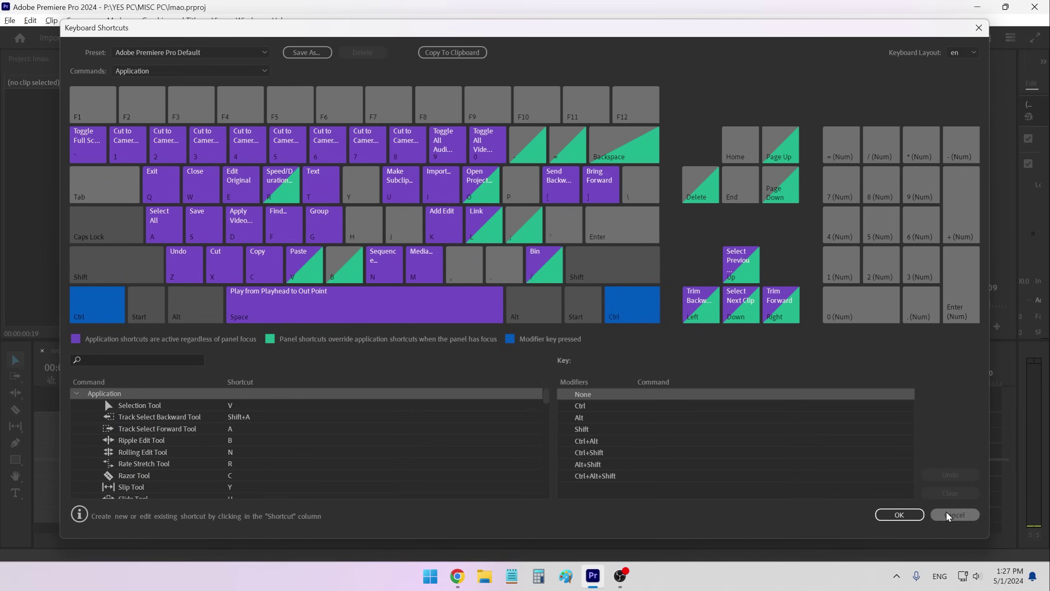
left_click(955, 514)
- Move the playhead to 00:00:06:28 and split the V1 clip there with Add Edit
left_click(240, 381)
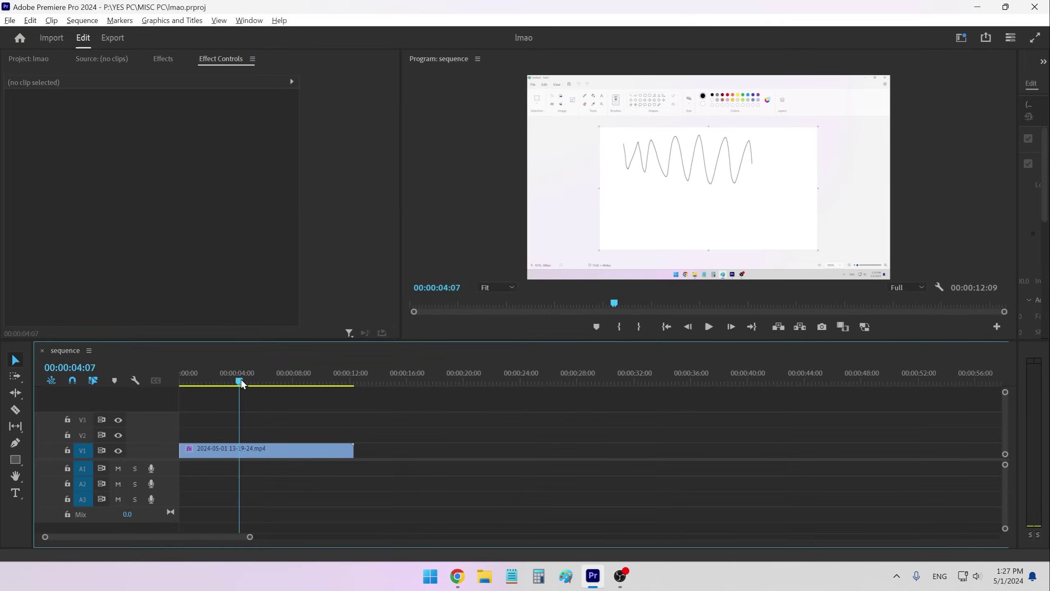
left_click_drag(241, 382, 279, 379)
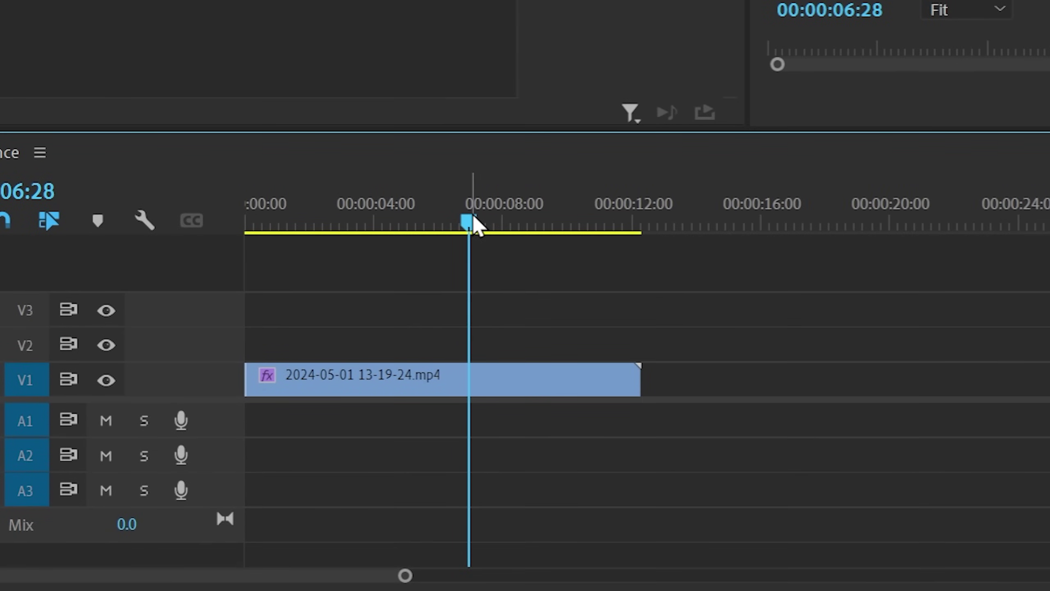
key("ctrl+k")
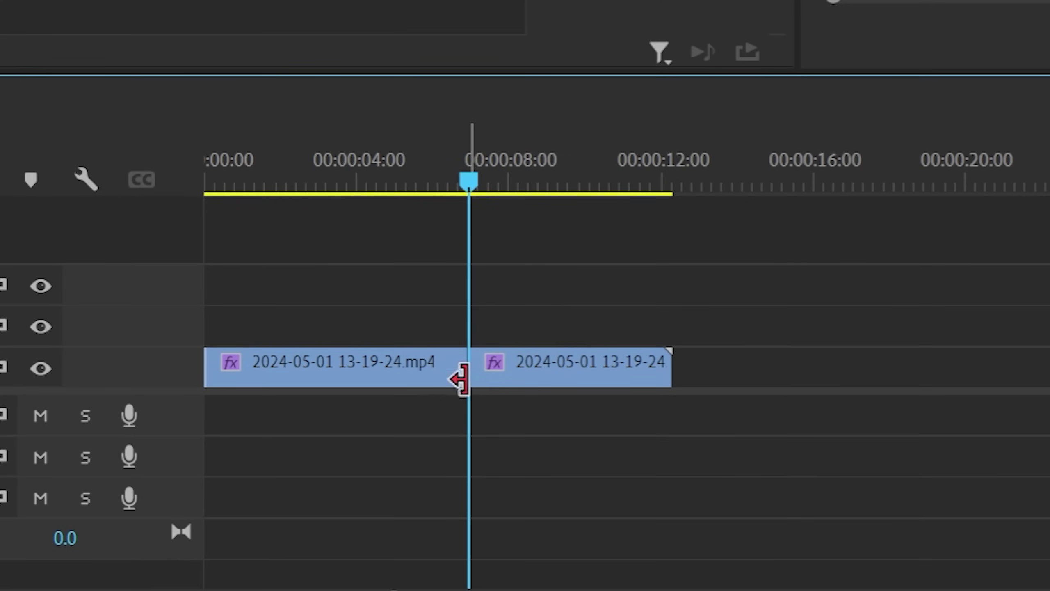
- Cut the first part of the V1 clip at three points with the Razor Tool and practise switching between the Razor and Selection tools
key("c")
left_click(240, 368)
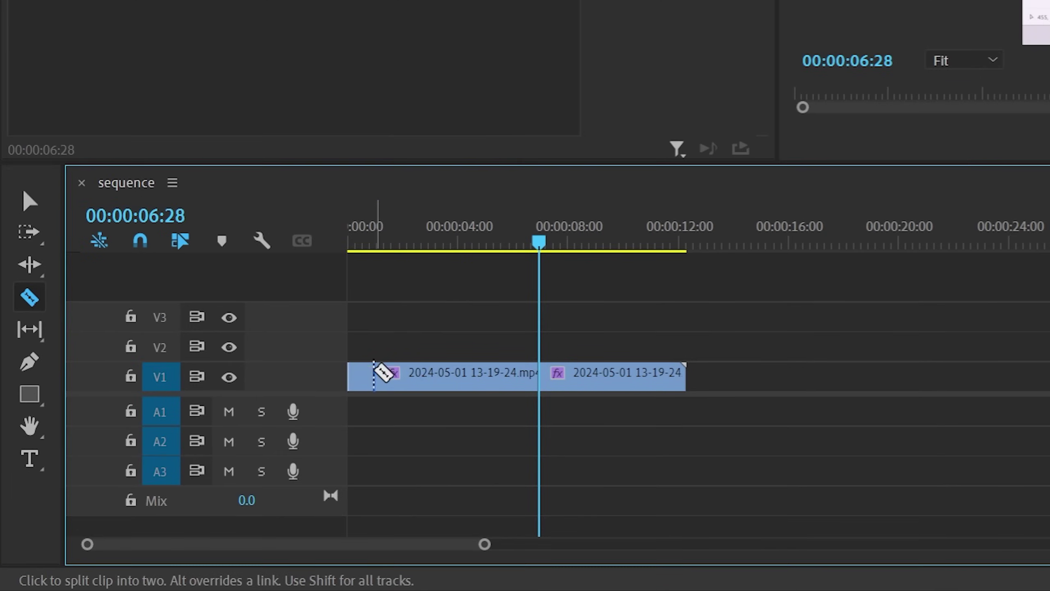
left_click(283, 368)
left_click(474, 374)
key("v")
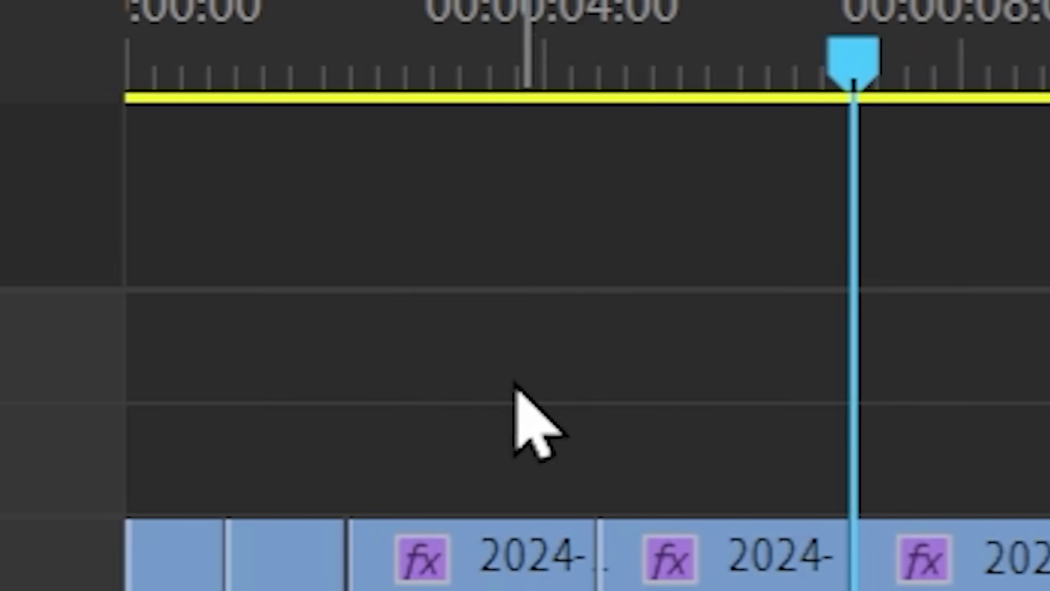
key("c")
key("v")
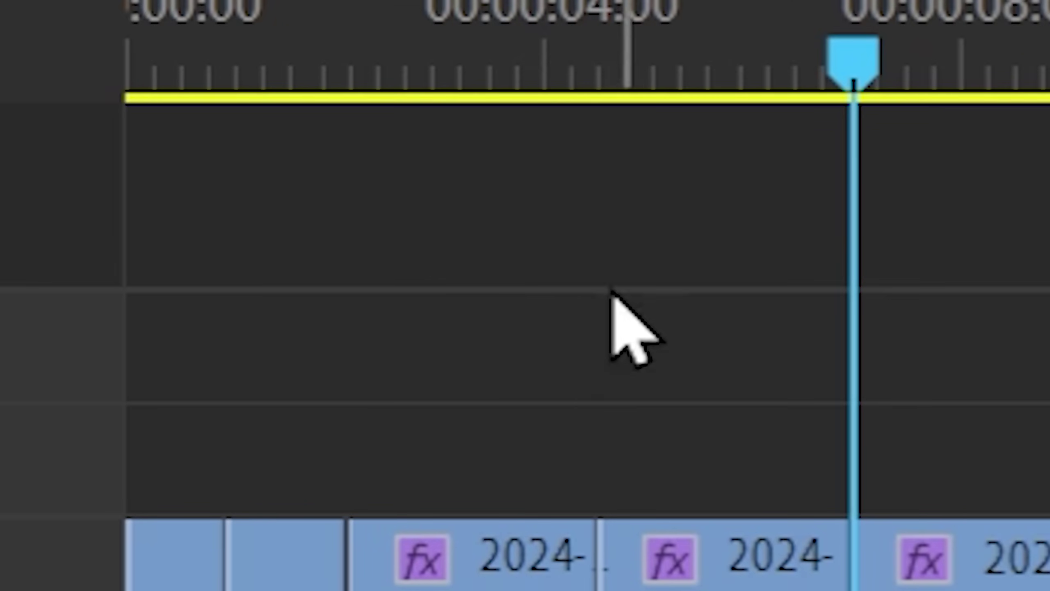
key("c")
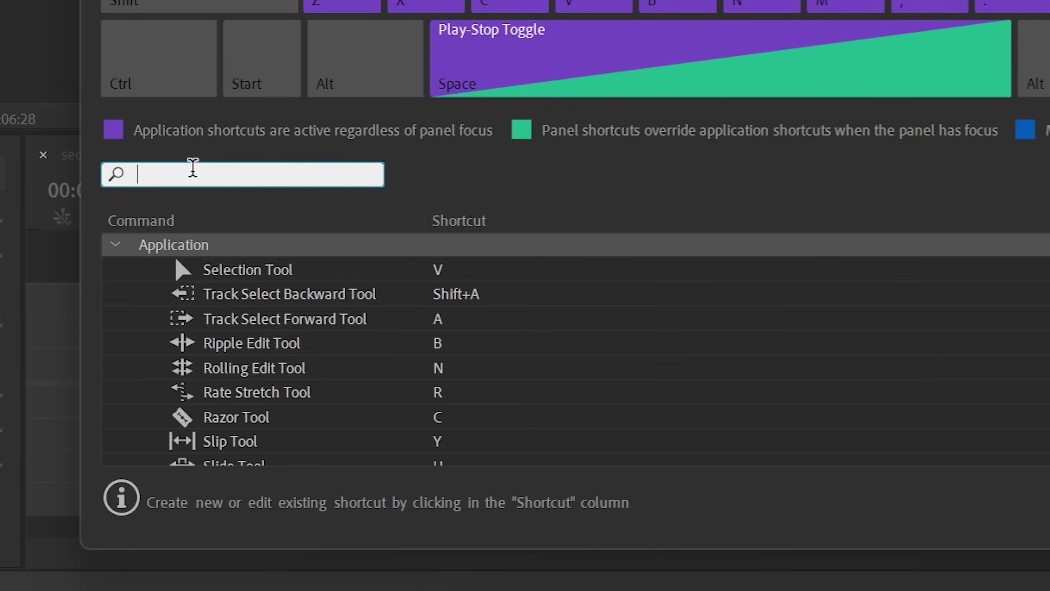
- Search the Keyboard Shortcuts command list for "add edit"
type("add")
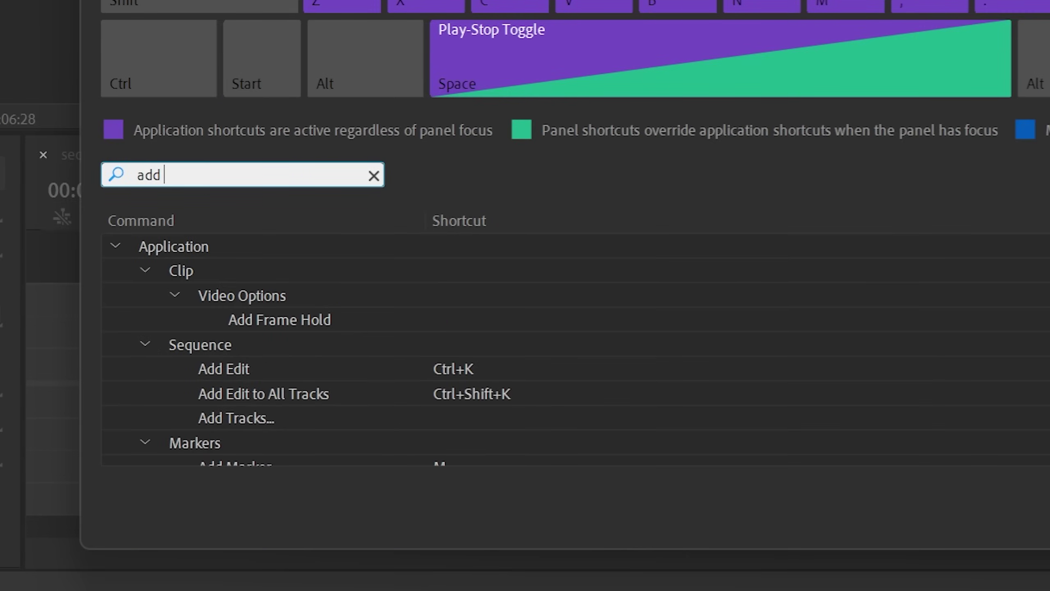
type(" adit")
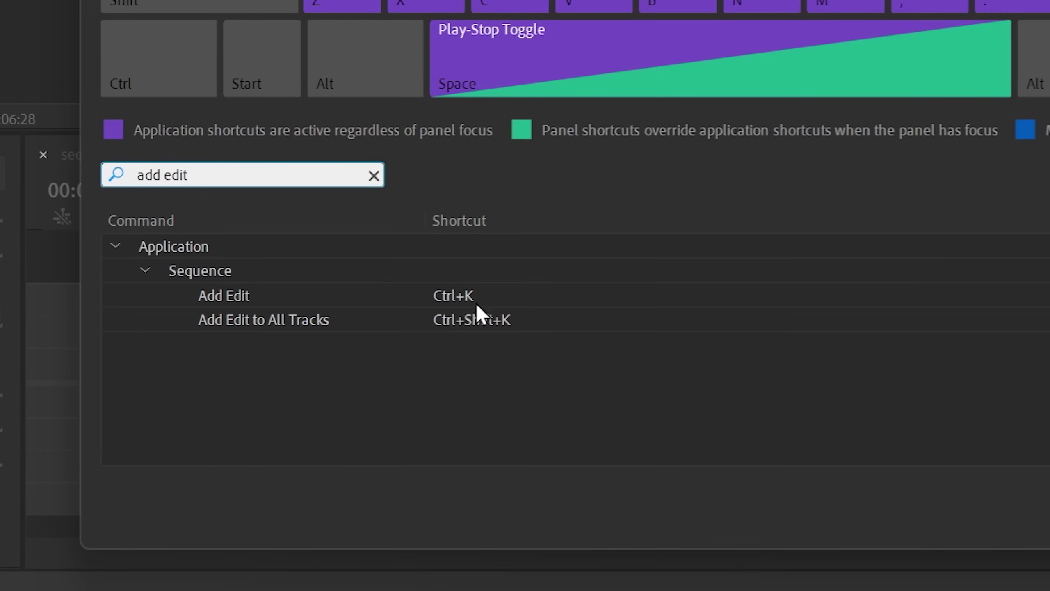
- Scrub the playhead along the V1 clip and split it at many points with the Add Edit shortcut
left_click_drag(236, 315, 362, 117)
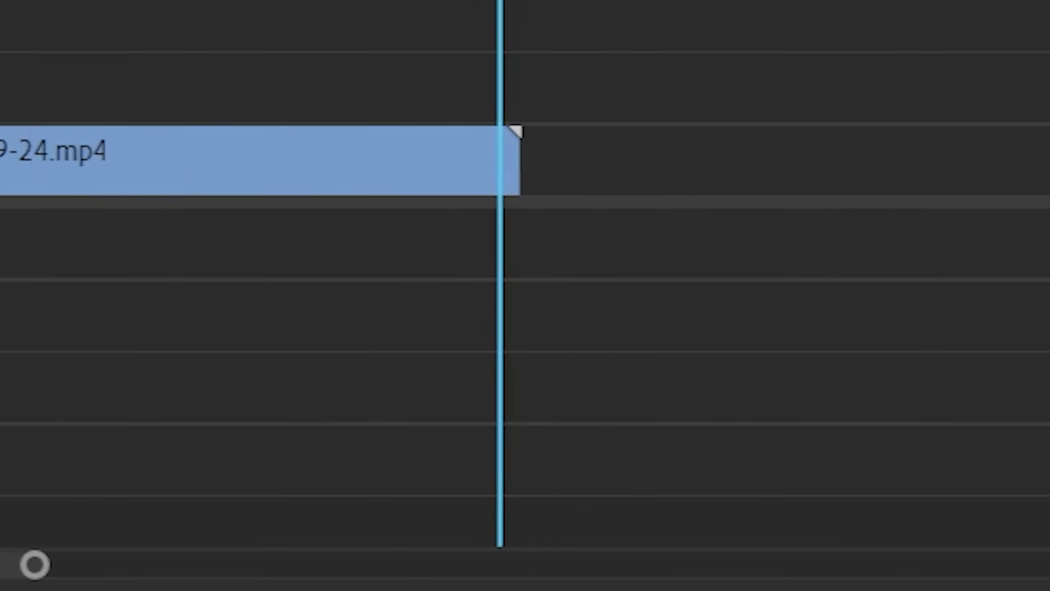
key("s")
key("s")
key("s")
key("s")
key("s")
key("s")
key("s")
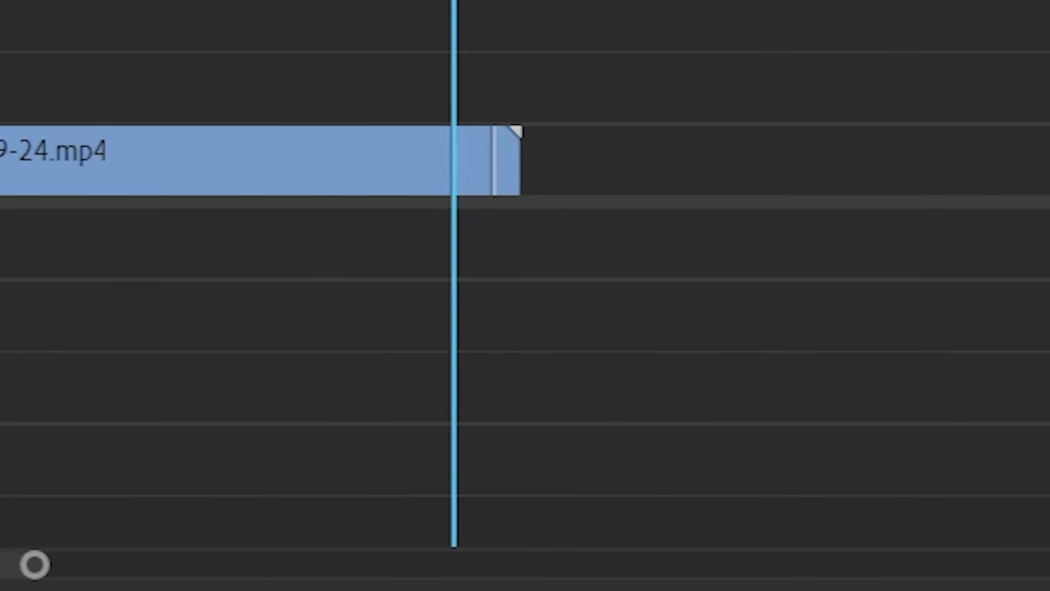
key("s")
key("s")
key("s")
key("s")
key("s")
key("s")
key("s")
key("s")
key("s")
key("s")
left_click_drag(481, 127, 178, 189)
key("s")
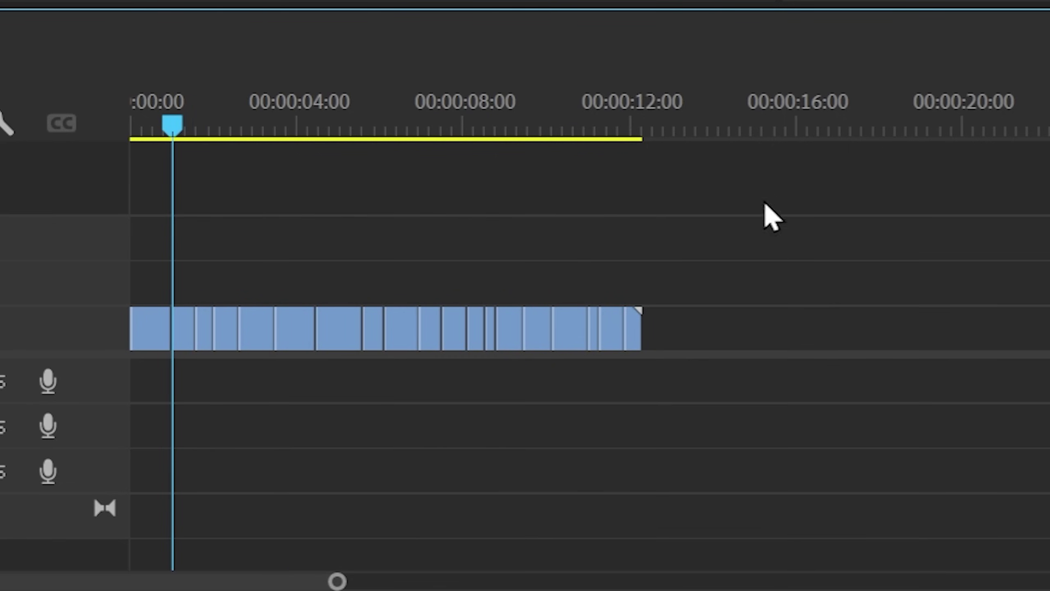
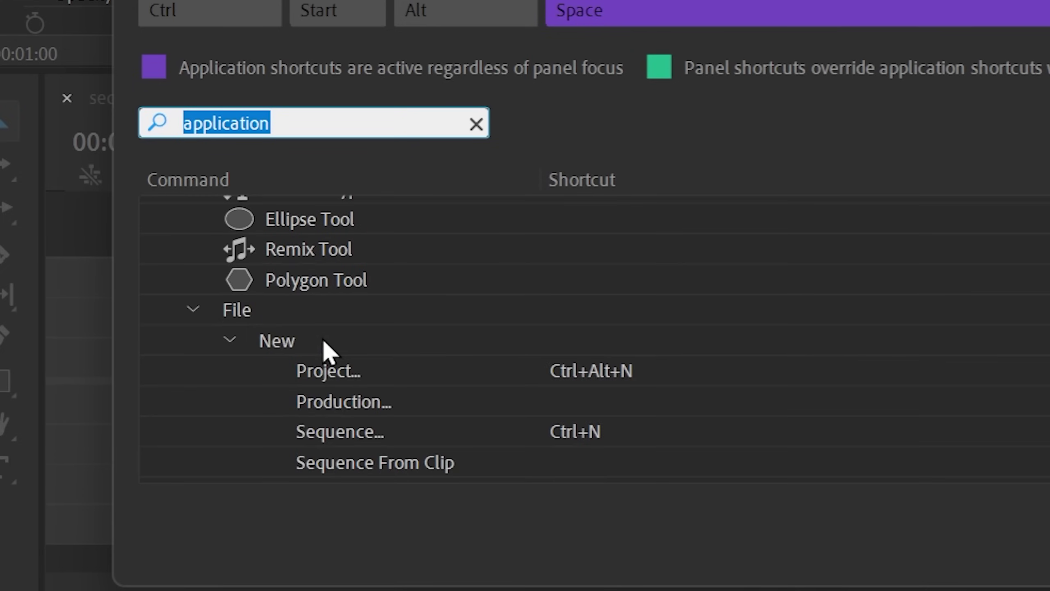
- Find the Clip group's Enable command in the Keyboard Shortcuts list and assign it to the D key
left_click(194, 311)
left_click(190, 341)
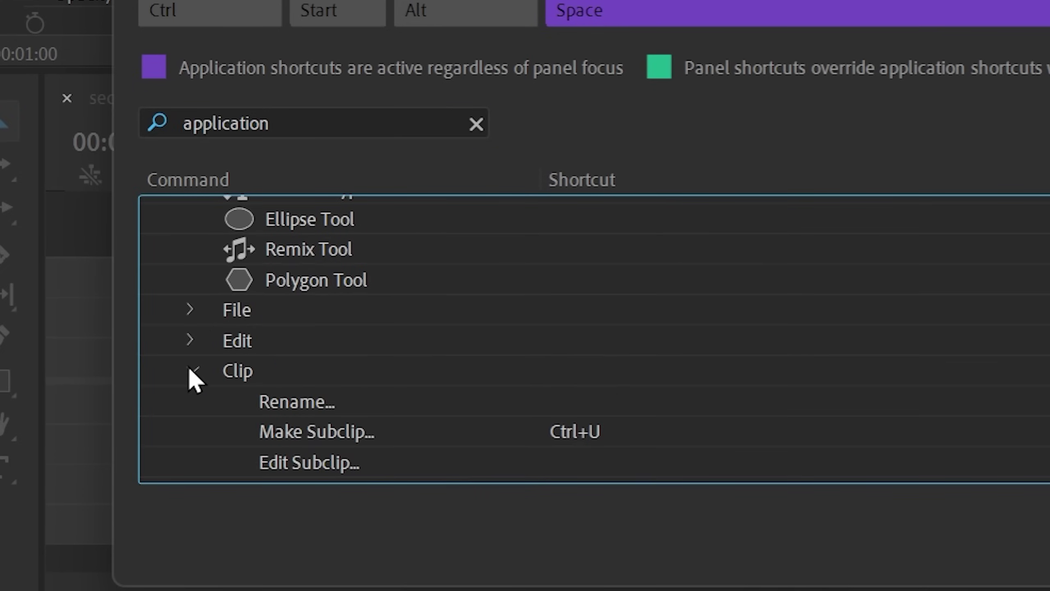
scroll(321, 373, "down", 12)
left_click(321, 352)
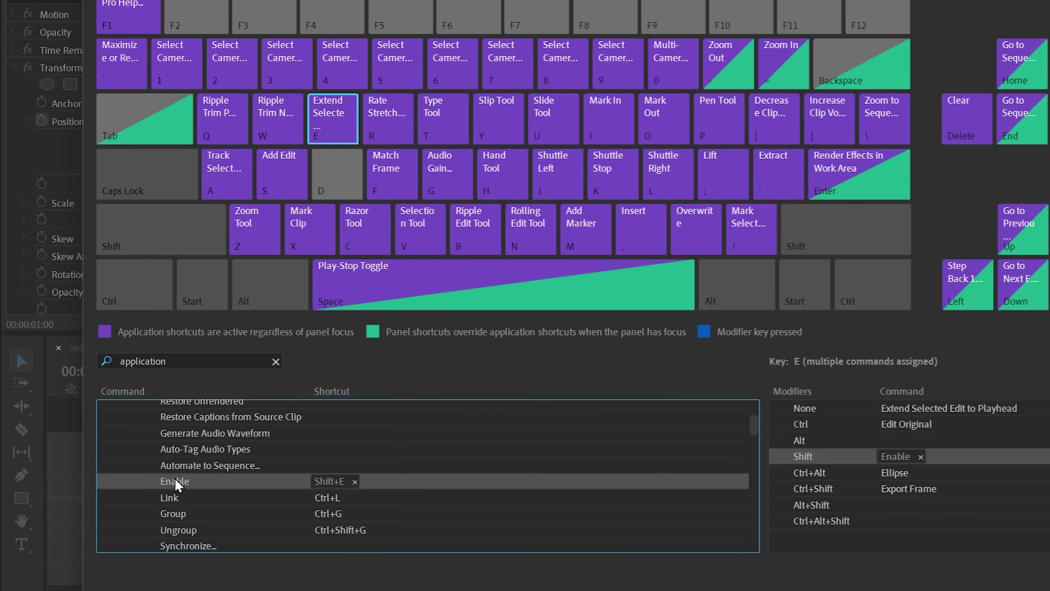
left_click_drag(174, 480, 333, 175)
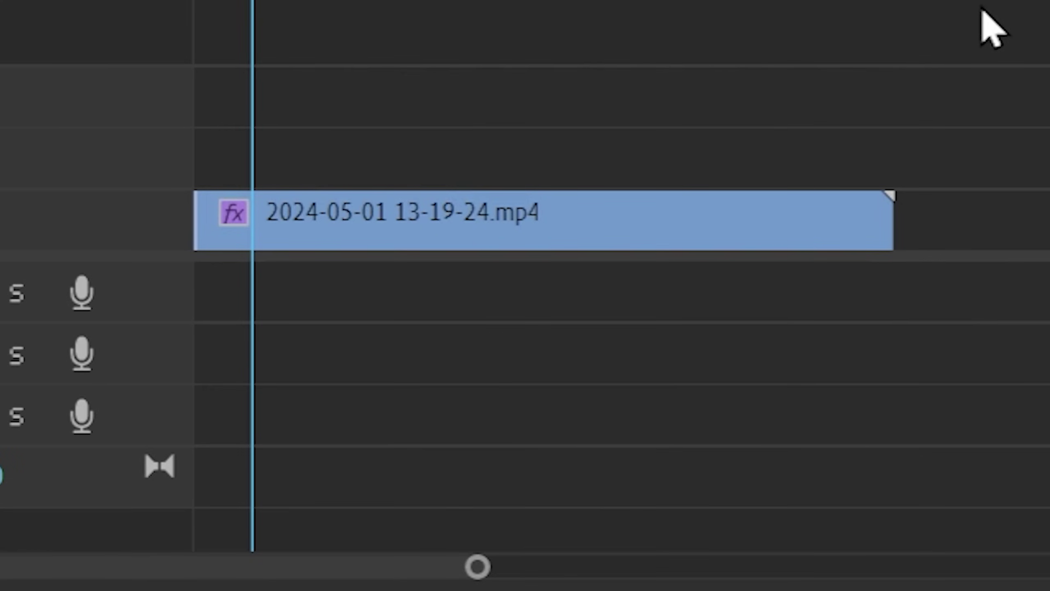
left_click(843, 219)
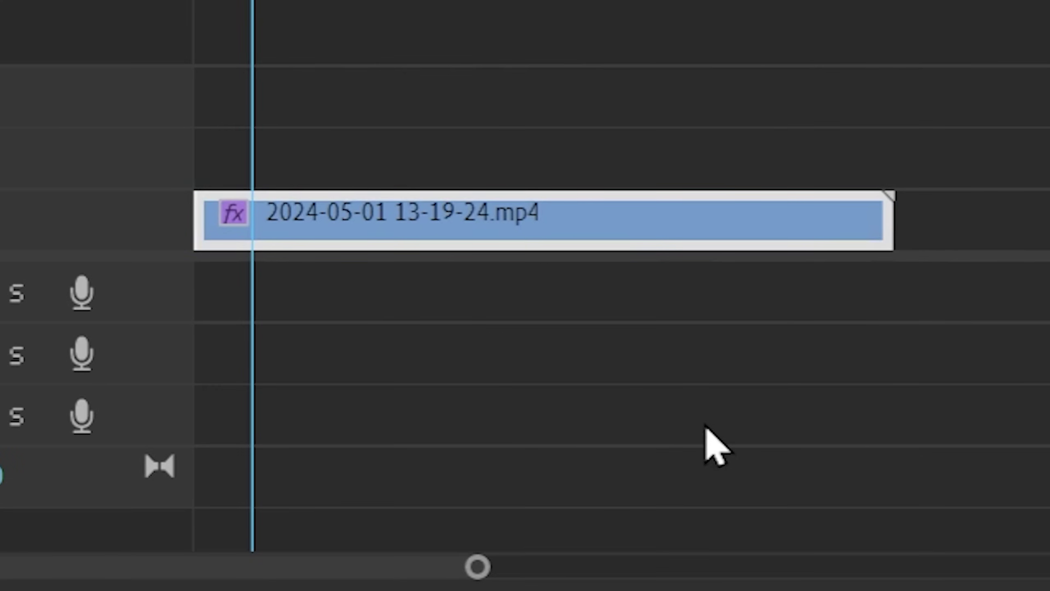
- Toggle the V1 clip off and on with the Enable shortcut, and switch the V1 track output off and back on
key("d")
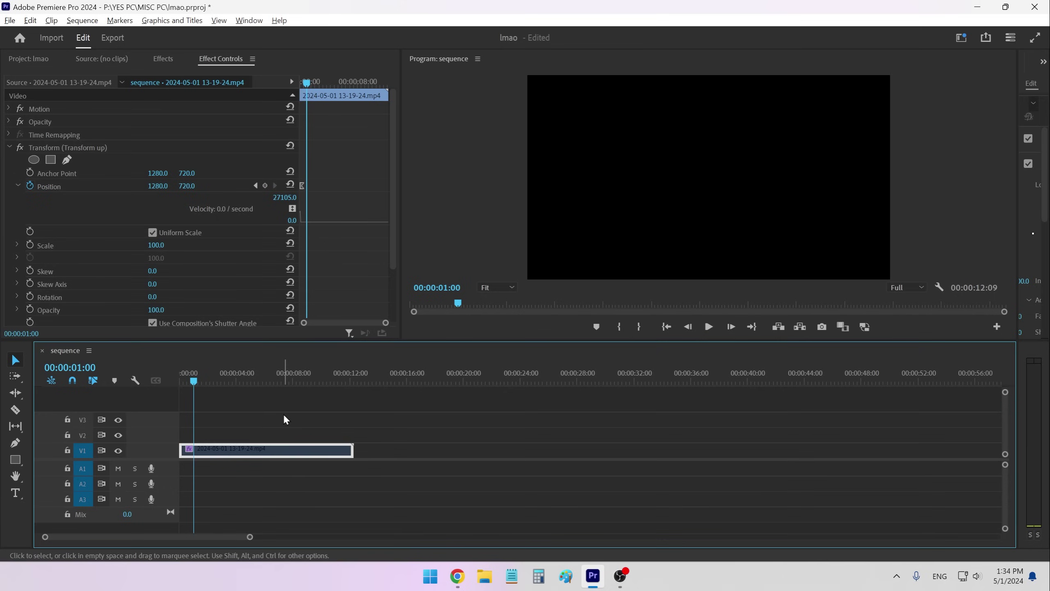
key("d")
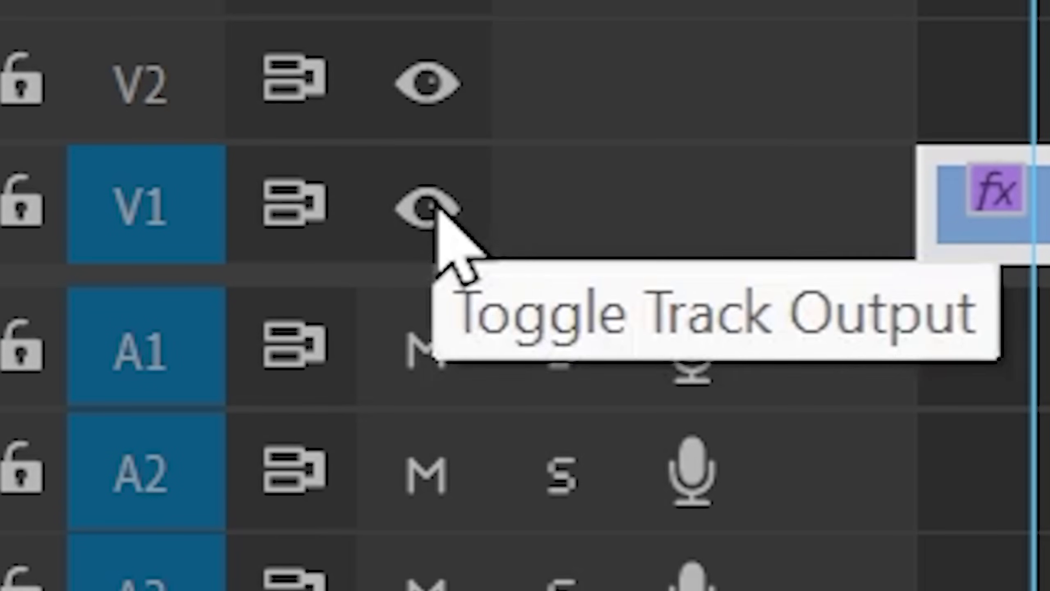
left_click(433, 208)
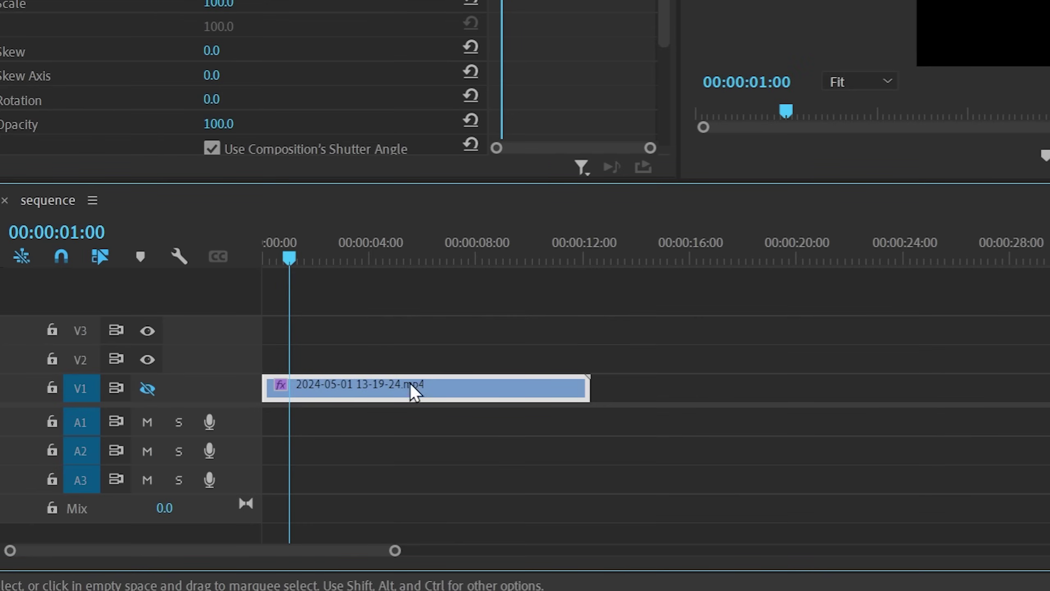
key("ctrl+z")
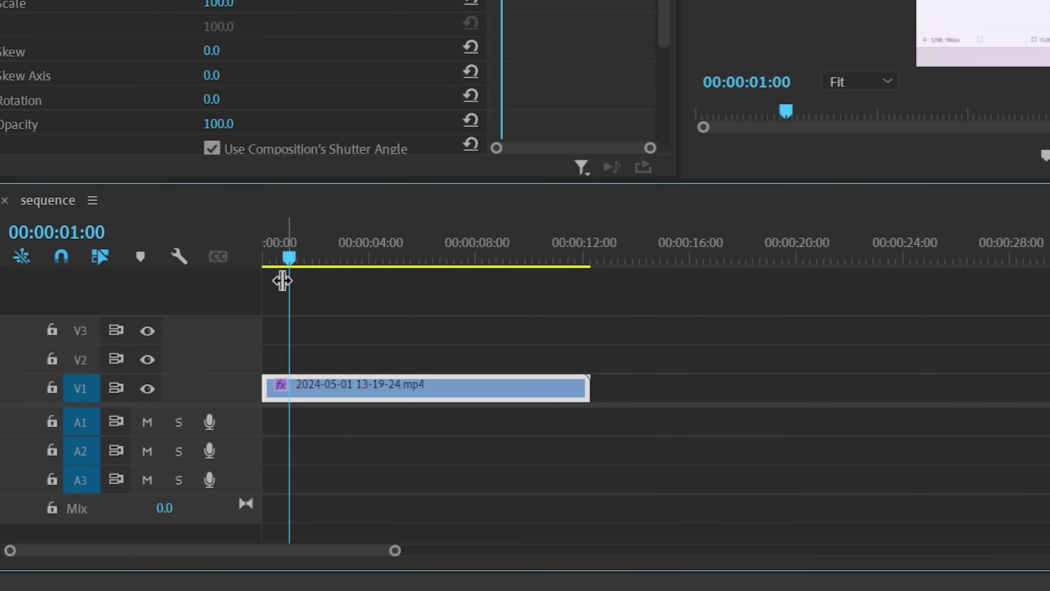
- Split the V1 clip at about 2 and 8.5 seconds and duplicate the middle piece onto V2
left_click(325, 261)
key("ctrl+k")
left_click(491, 262)
key("ctrl+k")
left_click(420, 386)
left_click_drag(416, 386, 409, 350)
- Move the playhead to 00:00:04:29 and toggle the enabled state of the stacked middle pieces on V1 and V2
left_click(394, 257)
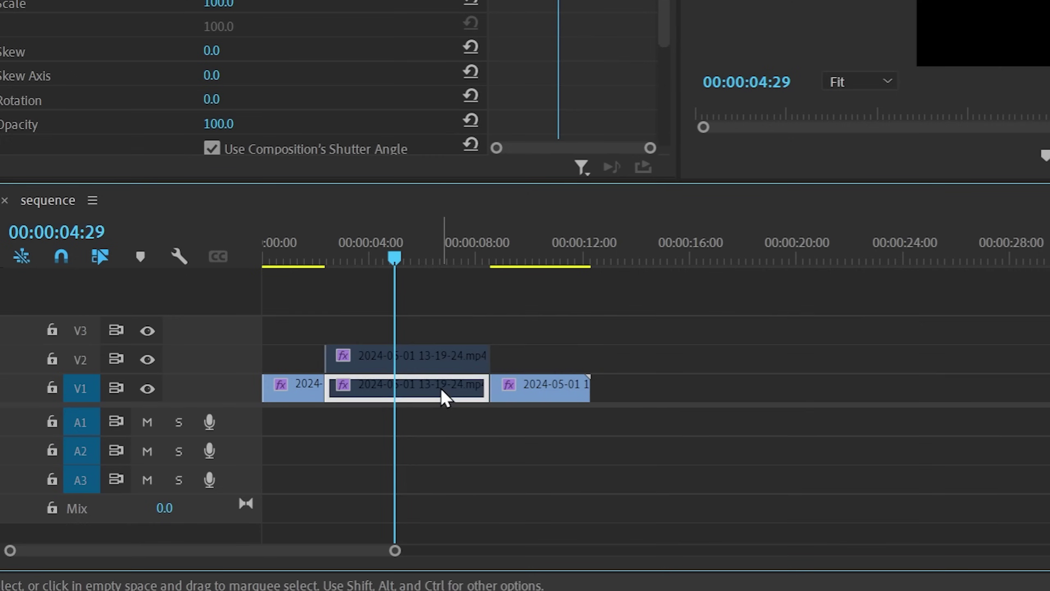
left_click(448, 351)
mouse_move(442, 359)
left_mouse_down()
mouse_move(436, 370)
mouse_move(441, 359)
left_mouse_up()
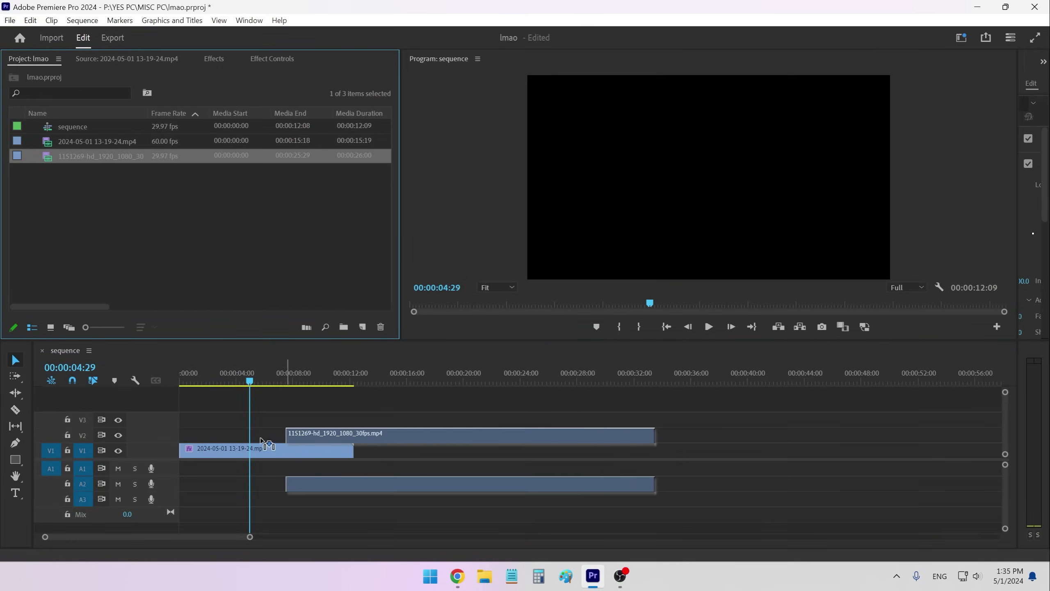
left_click_drag(314, 435, 212, 434)
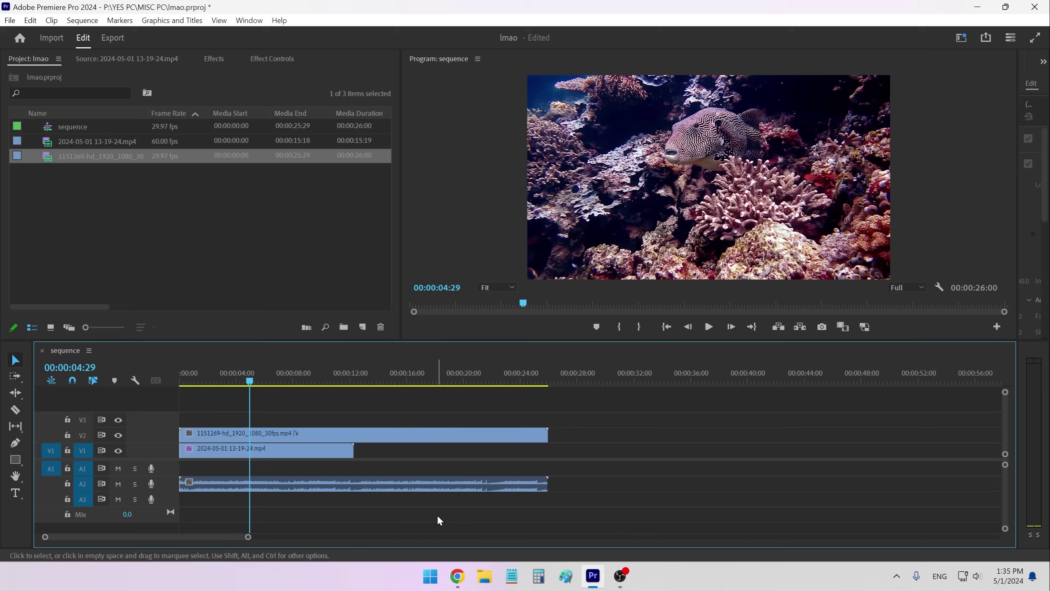
- Delete the coral reef clip's audio from track A2
left_click_drag(387, 510, 355, 486)
double_click(355, 486)
key("Delete")
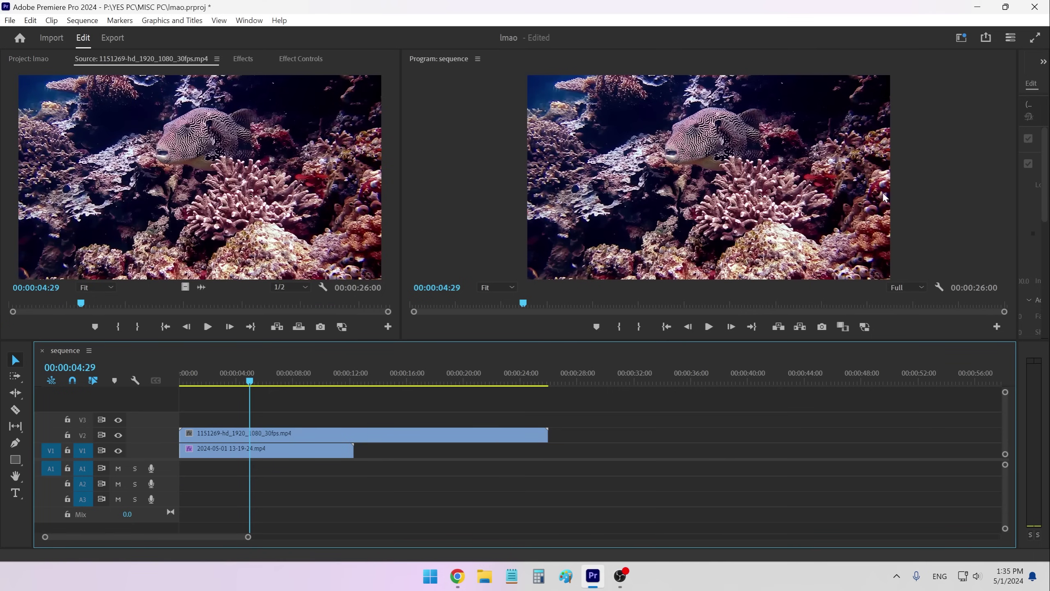
- Scale the reef clip on V2 to 25 and place it at position 1679.2, 946.6 as a corner overlay
left_click_drag(154, 134, 123, 134)
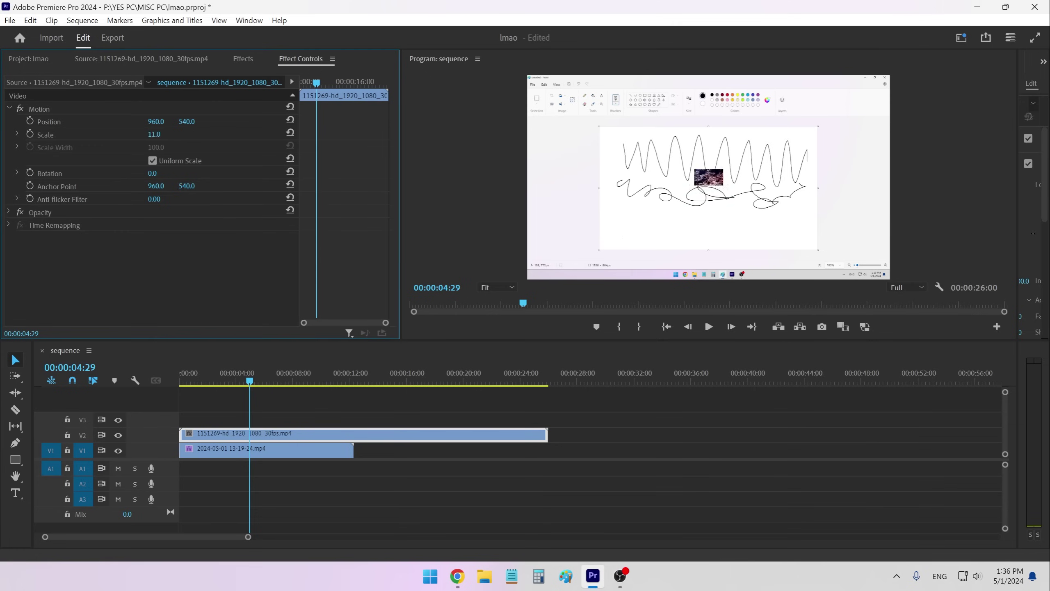
left_click(40, 109)
left_click_drag(715, 189, 852, 267)
left_click(745, 496)
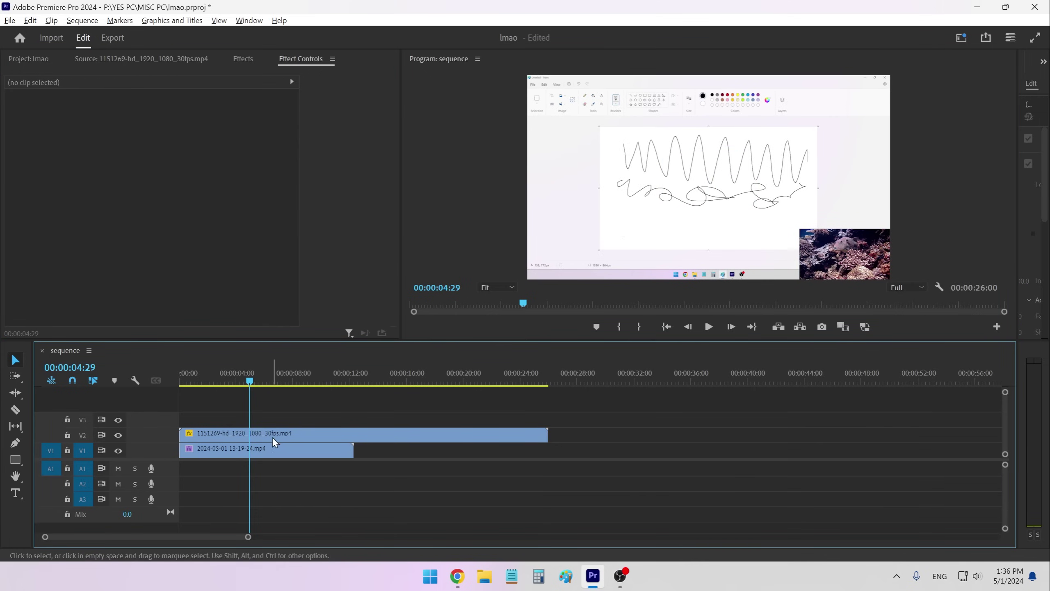
- Duplicate the reef clip from V2 onto V3 and reset the copy's scale and position
left_click_drag(273, 437, 266, 421)
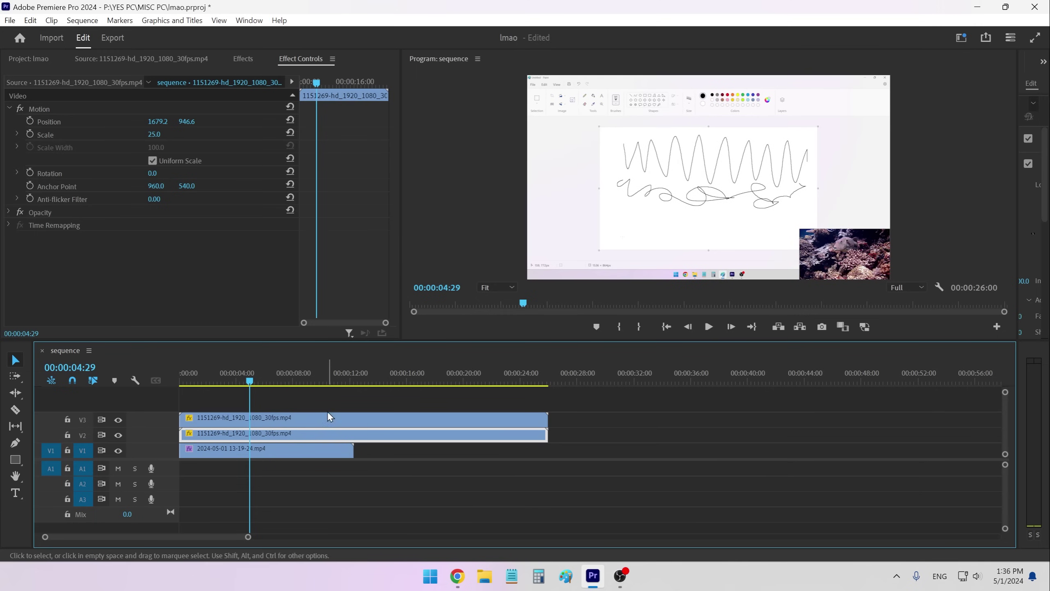
left_click(291, 133)
left_click(291, 120)
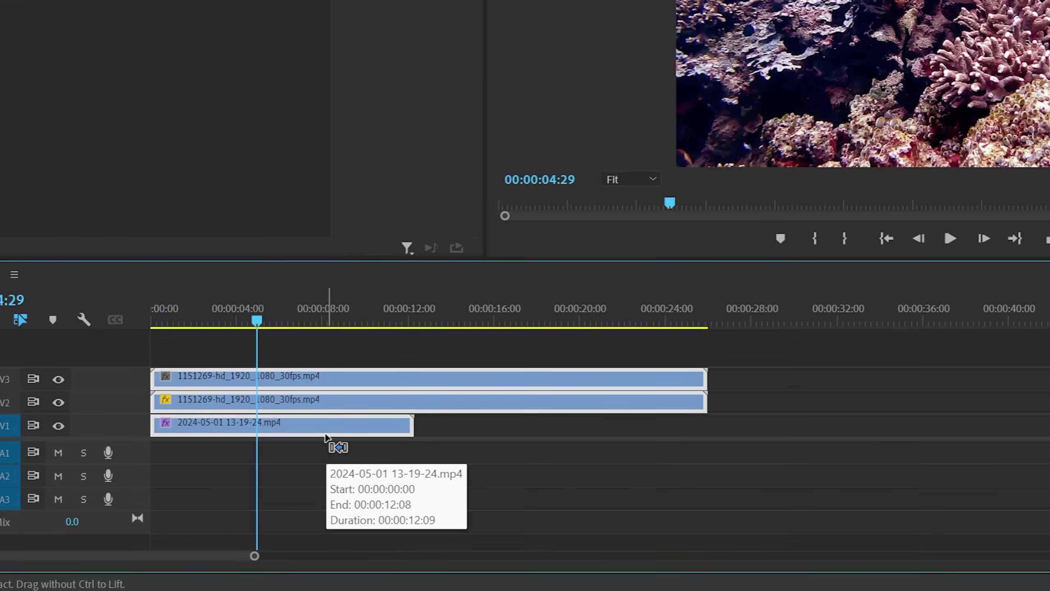
- Select the clips on all three video tracks and split them at 00:00:04:03
left_click(296, 454)
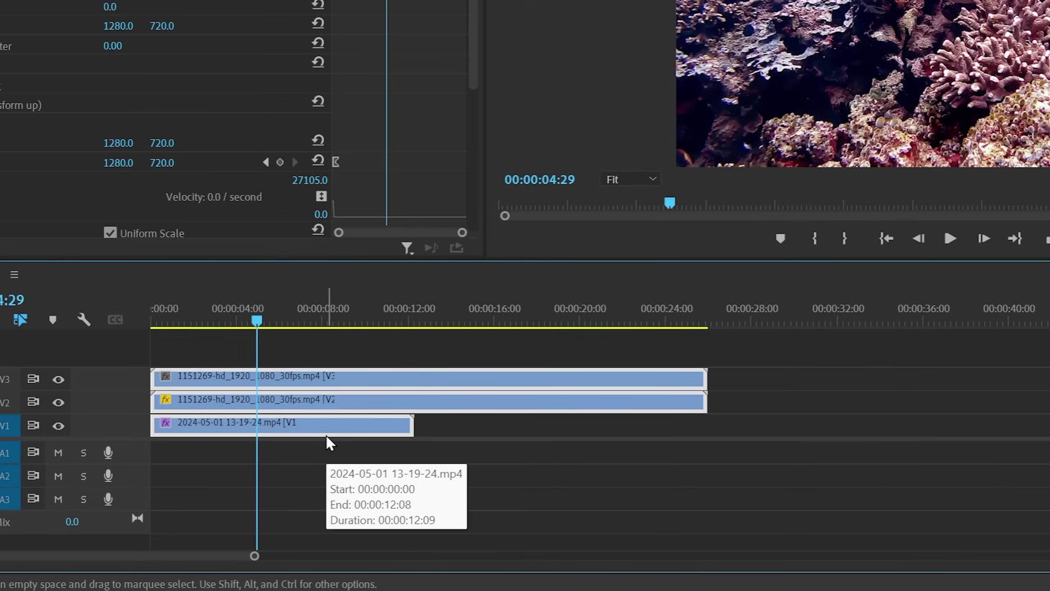
left_click(447, 493)
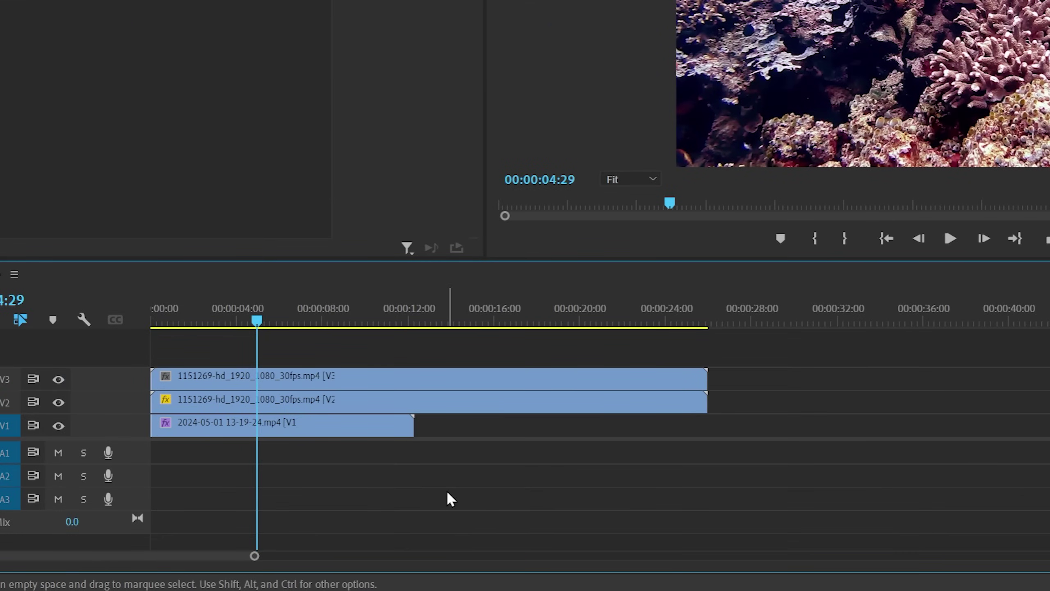
left_click_drag(171, 322, 238, 331)
key("ctrl+a")
key("ctrl+k")
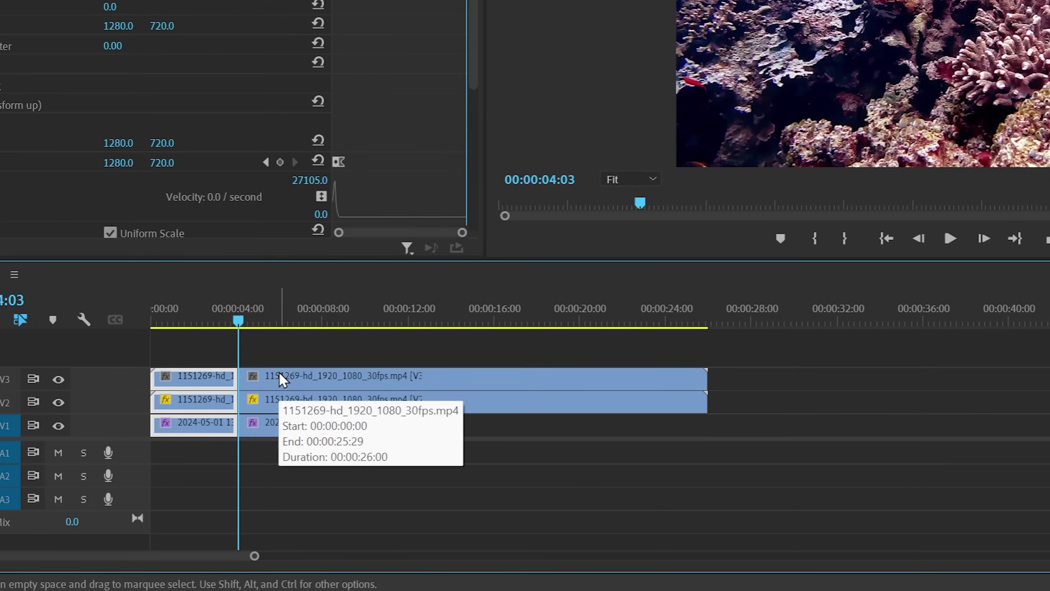
- Disable the second piece of the V3 reef clip and play the sequence from its start
left_click(280, 348)
left_click(276, 372)
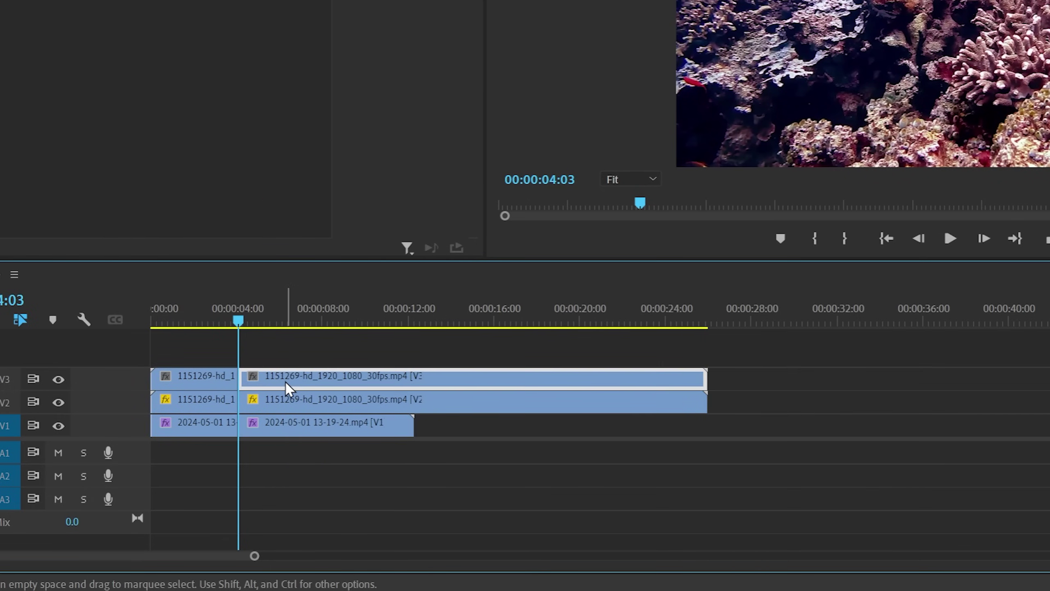
key("shift+e")
key("Home")
key("space")
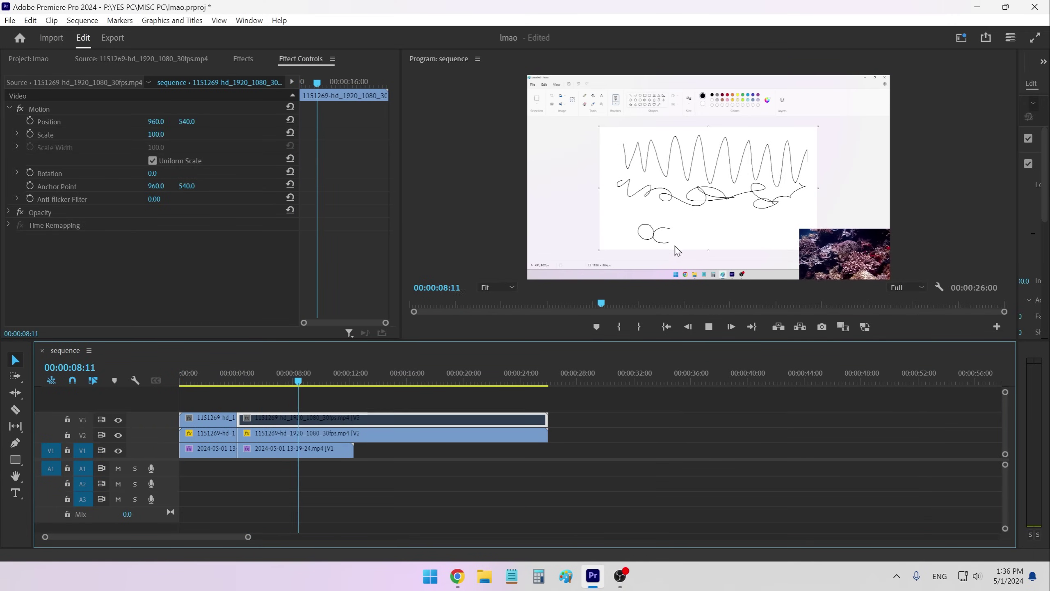
key("space")
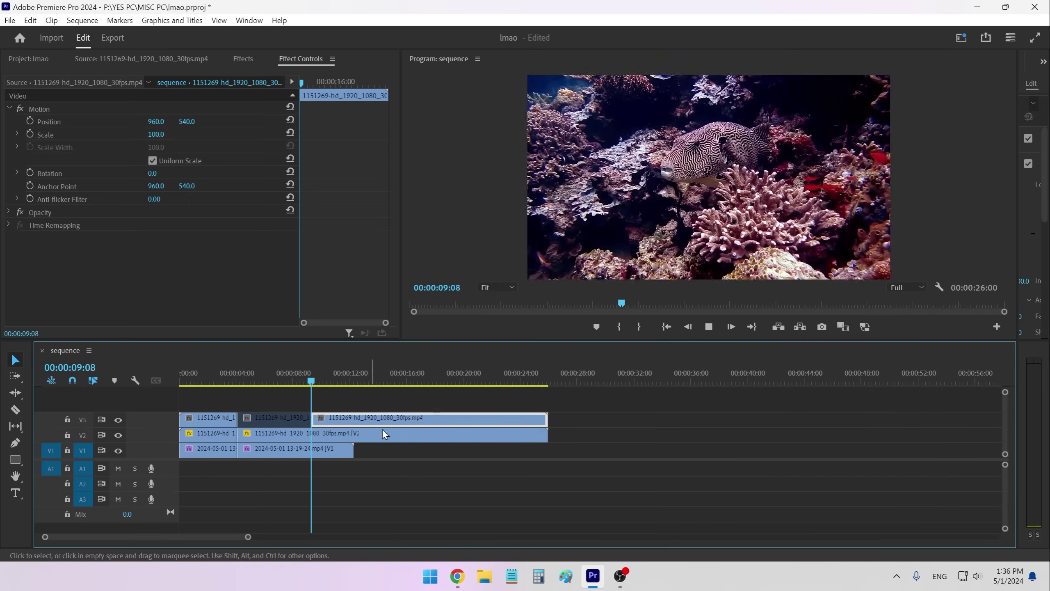
- Split the clips on all three video tracks at about 5 and 6.3 seconds
left_click_drag(284, 381, 252, 383)
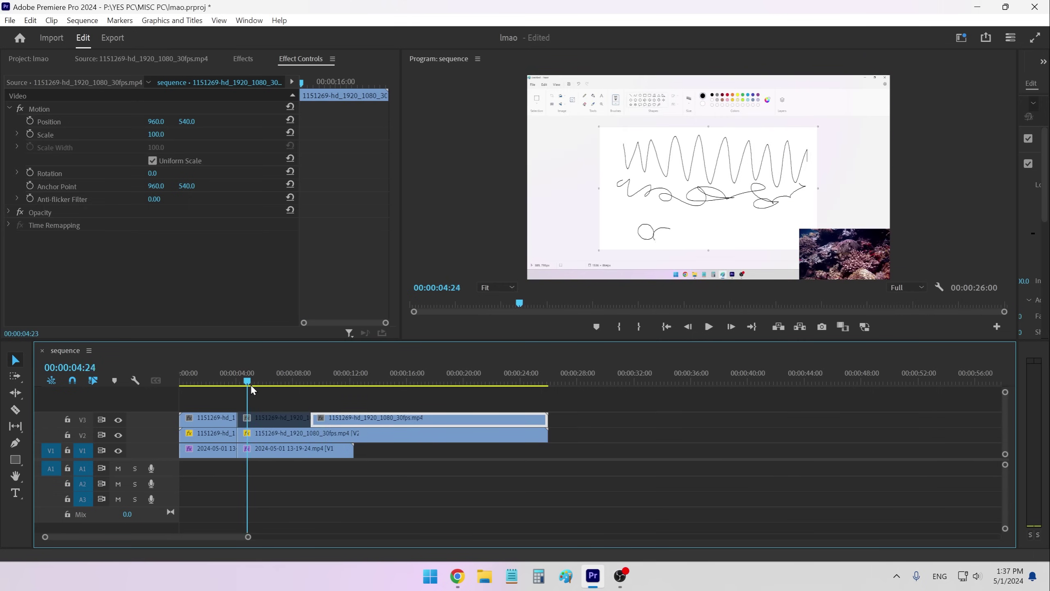
left_click_drag(270, 398, 269, 450)
key("ctrl+k")
left_click_drag(264, 374, 269, 374)
left_click_drag(293, 399, 292, 450)
key("ctrl+k")
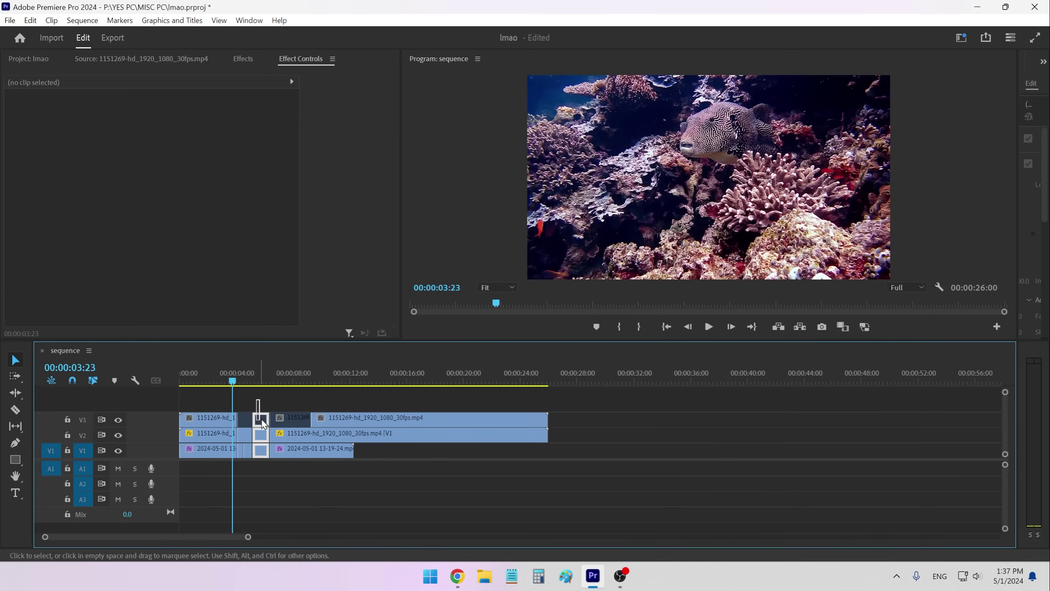
- Enable the short V3 piece between the two new cuts and play that part of the sequence
left_click(264, 380)
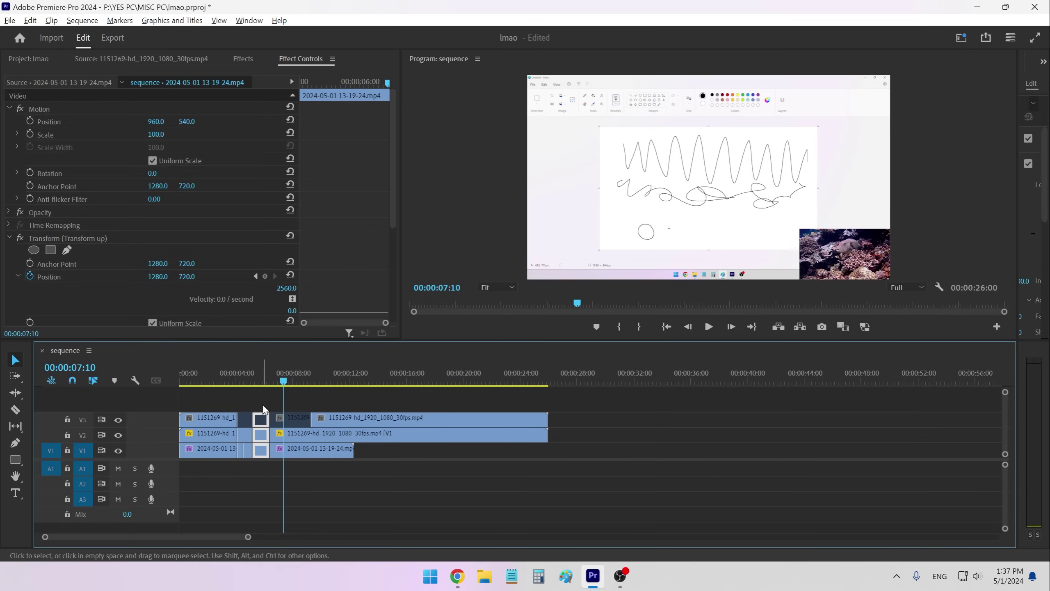
left_click(260, 419)
left_click(251, 380)
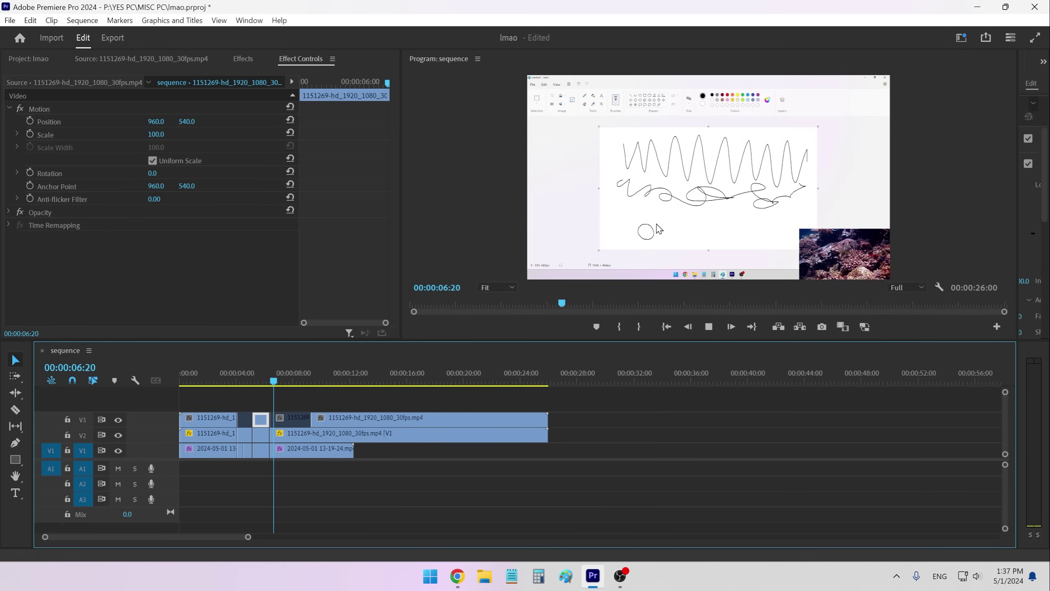
key("space")
left_click_drag(605, 428, 509, 413)
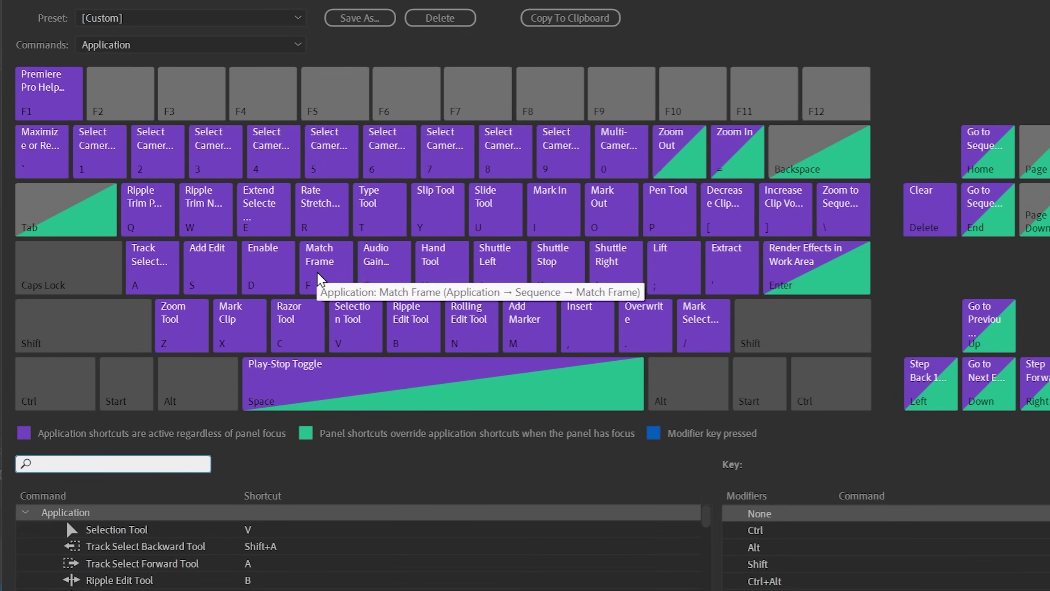
- Search the Keyboard Shortcuts commands for "delete" and assign the Clear command to the F key
left_click(317, 273)
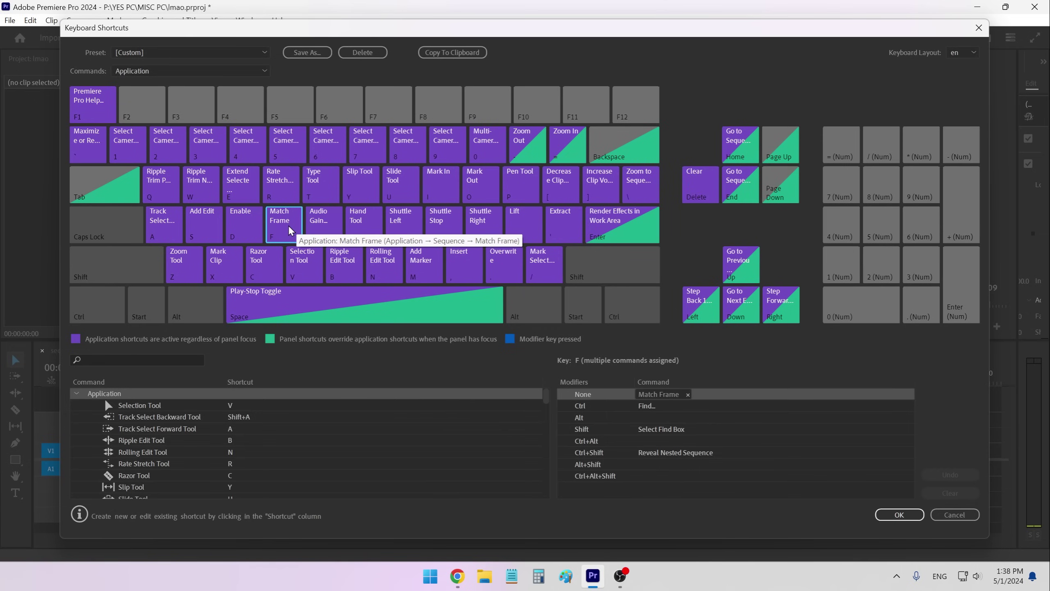
left_click(130, 358)
type("d")
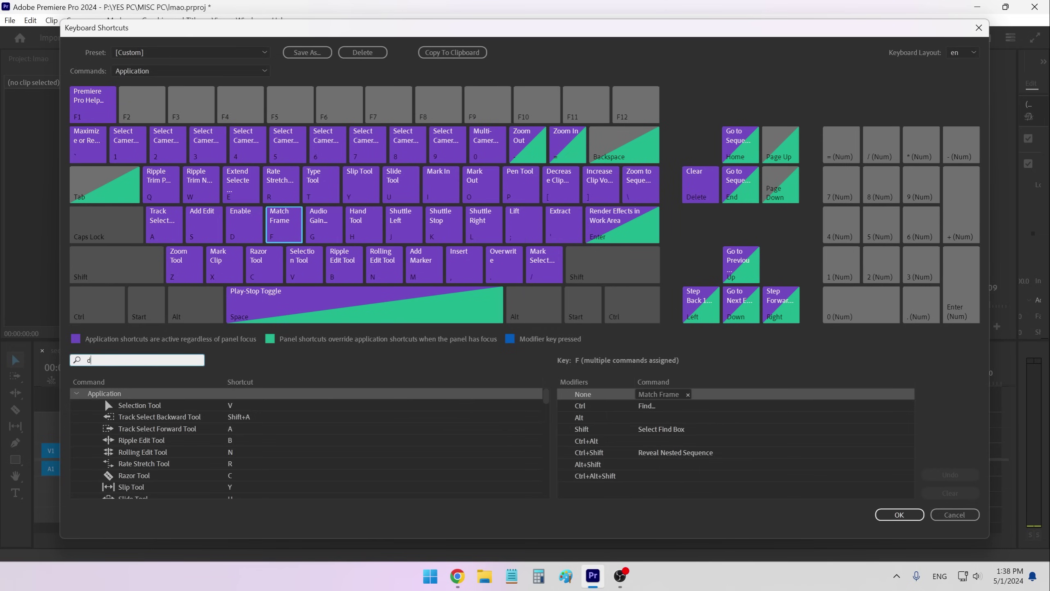
type("elete")
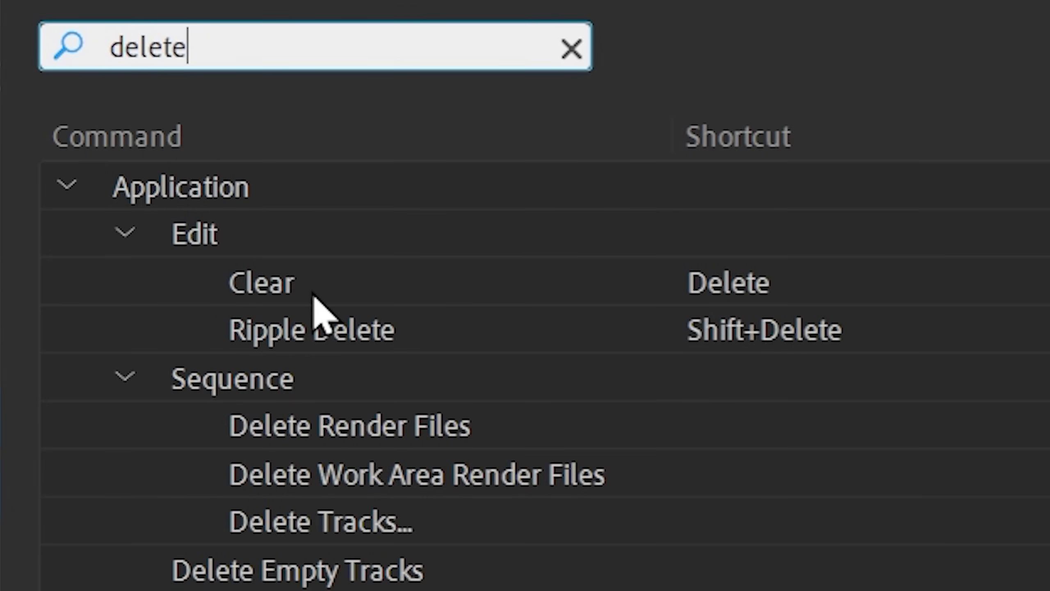
left_click_drag(247, 289, 313, 282)
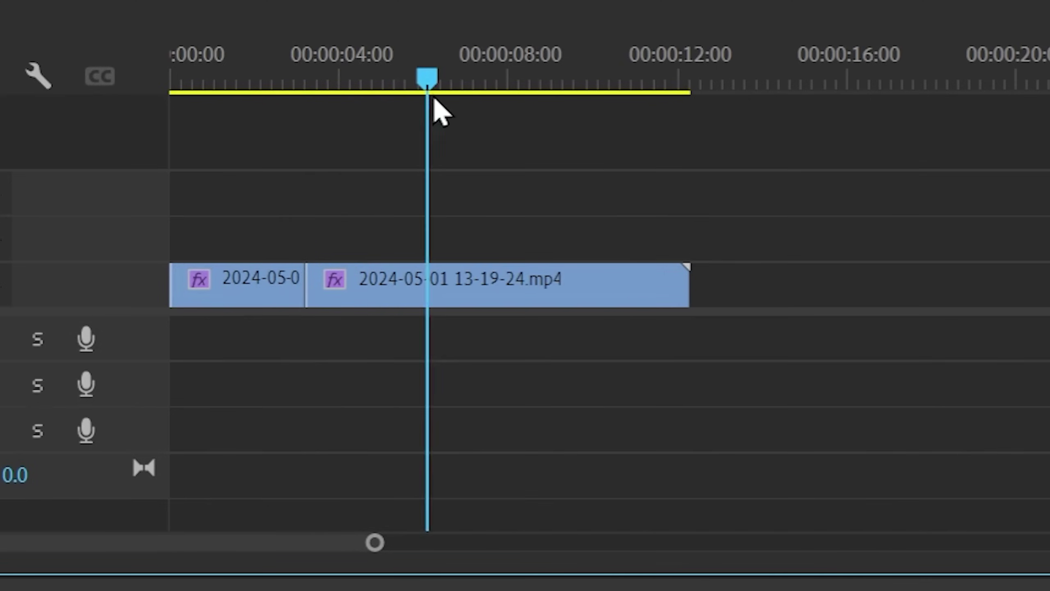
- Split the second V1 clip at about 6 seconds and delete the middle piece with the Clear shortcut, leaving a gap
key("ctrl+k")
left_click(335, 79)
left_click(368, 290)
key("f")
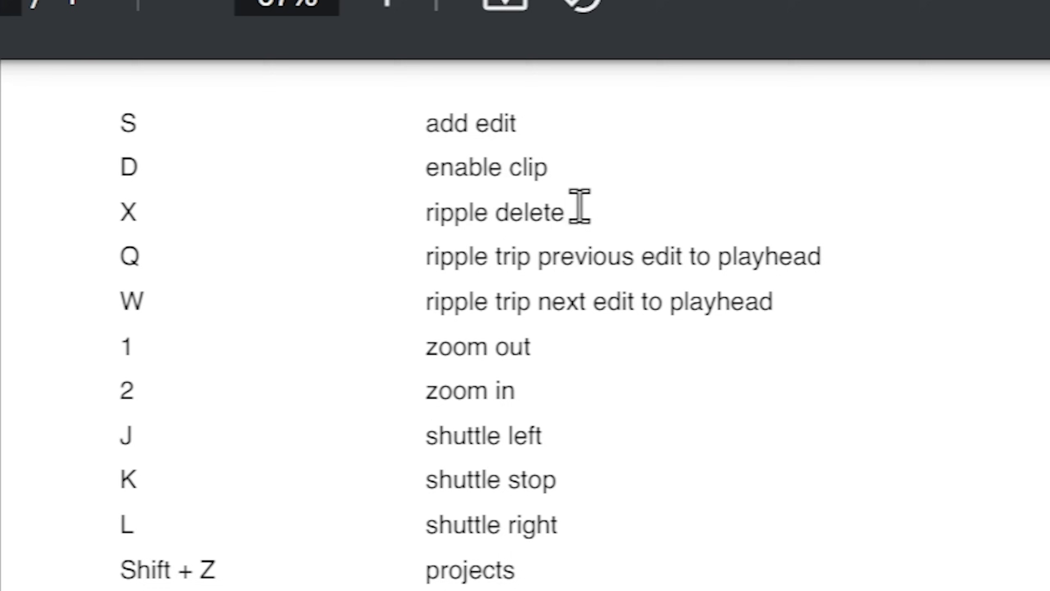
- Highlight the ripple delete entry in the shortcuts PDF and switch back to Premiere Pro
left_click_drag(577, 206, 17, 204)
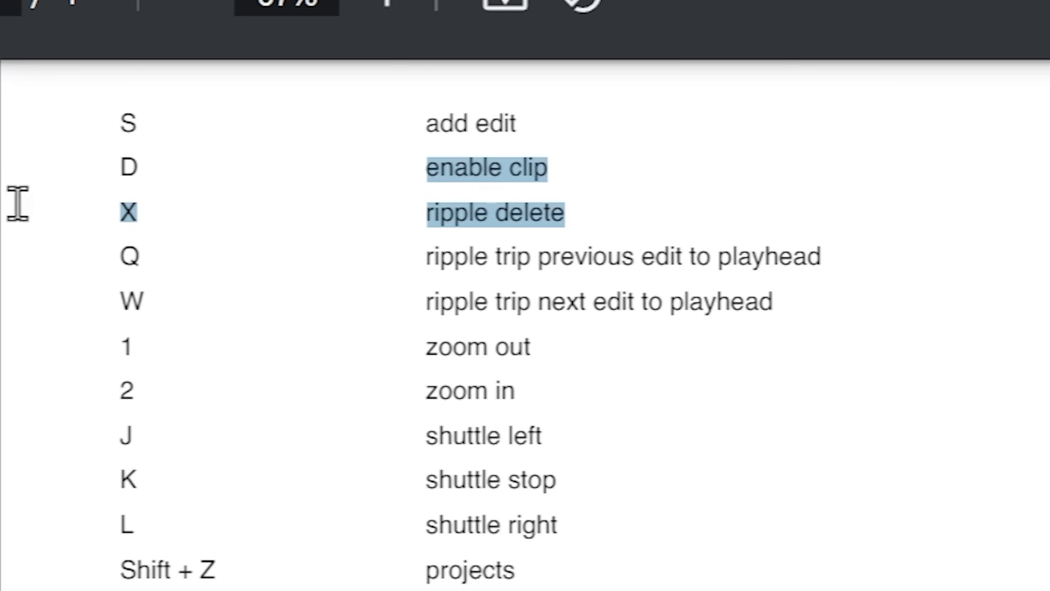
key("alt+Tab")
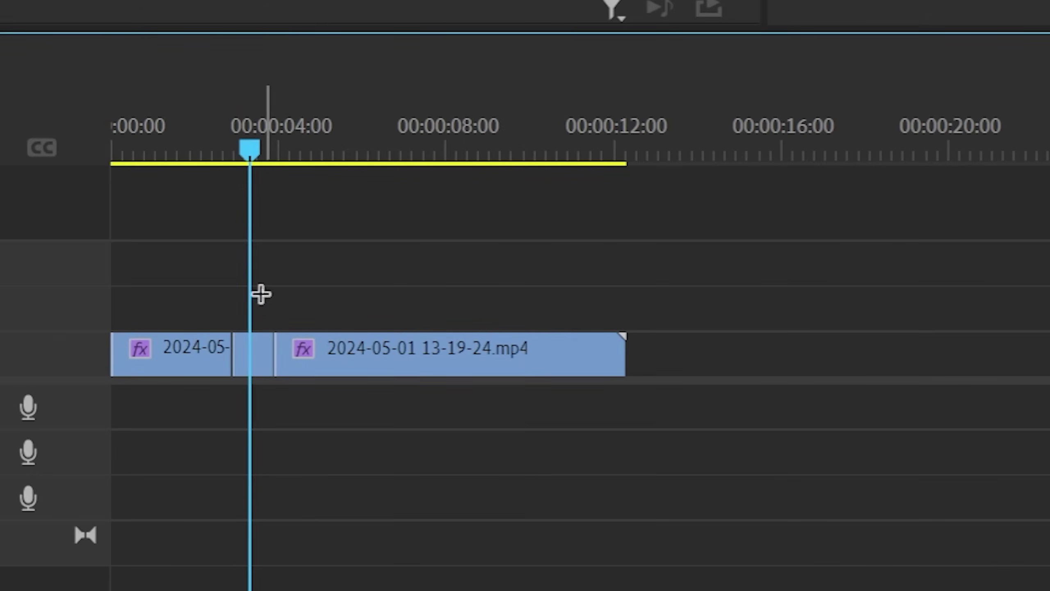
- Ripple delete the short V1 piece between the first and last clips
key("d")
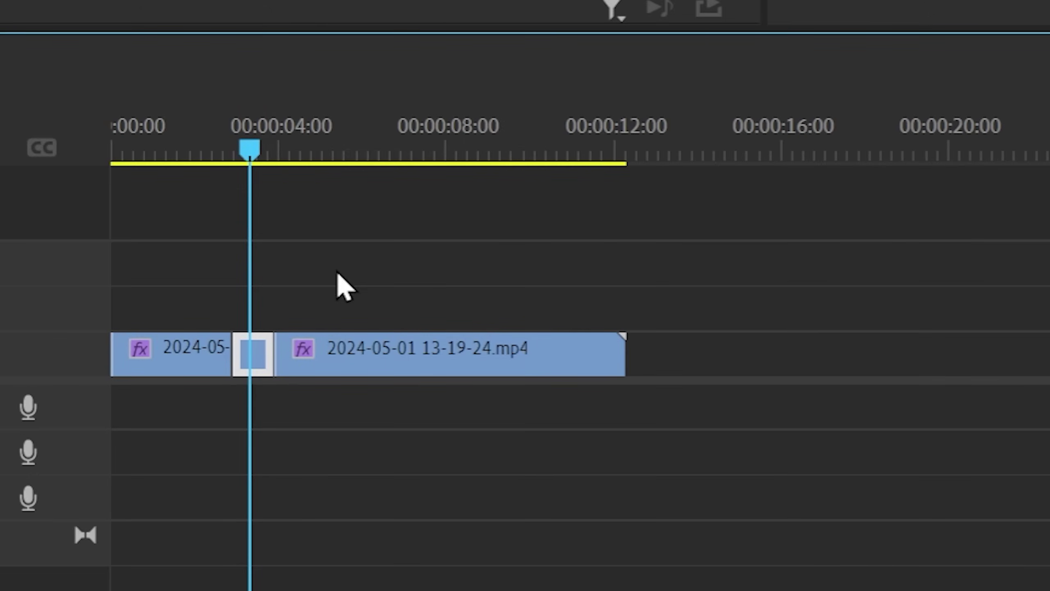
key("shift+Delete")
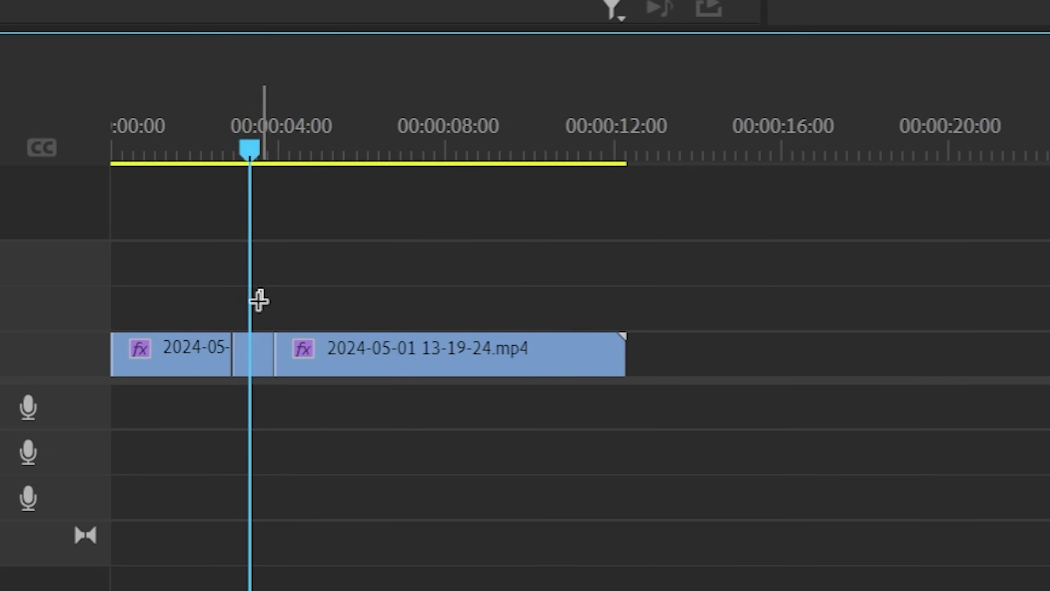
key("Delete")
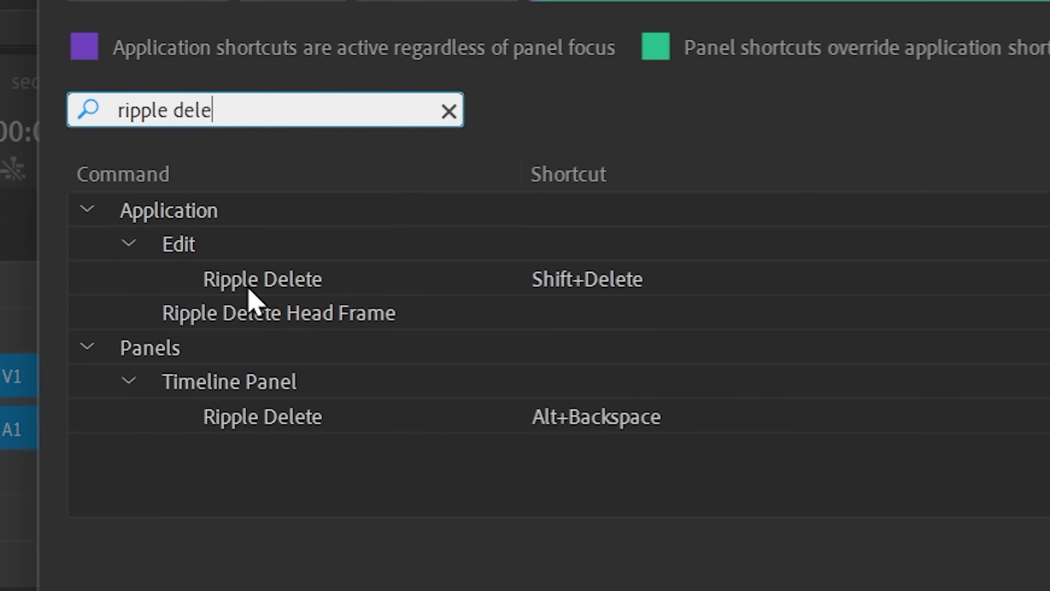
- Split the second V1 clip at about 5.5 seconds with Add Edit and move the playhead to 00:00:04:16
left_click_drag(247, 288, 429, 367)
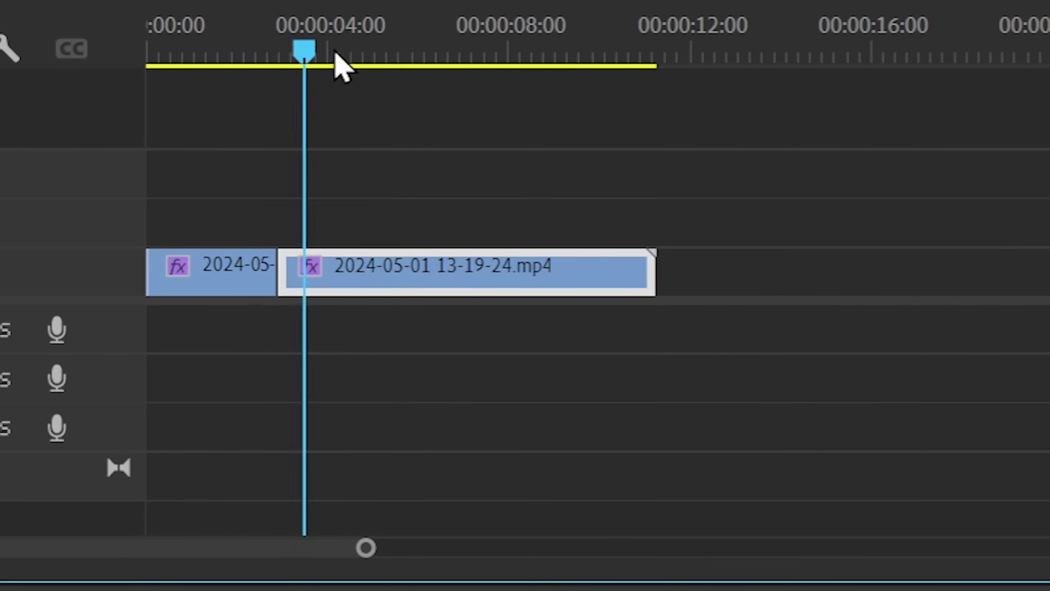
left_click_drag(334, 51, 404, 56)
key("ctrl+k")
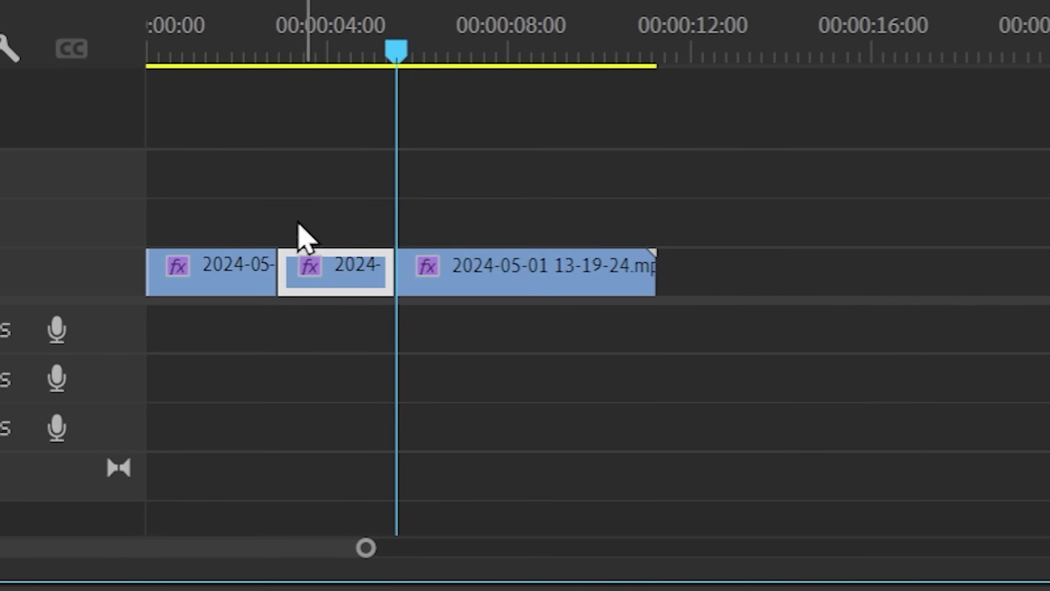
left_click_drag(469, 95, 1012, 373)
left_click_drag(331, 52, 343, 68)
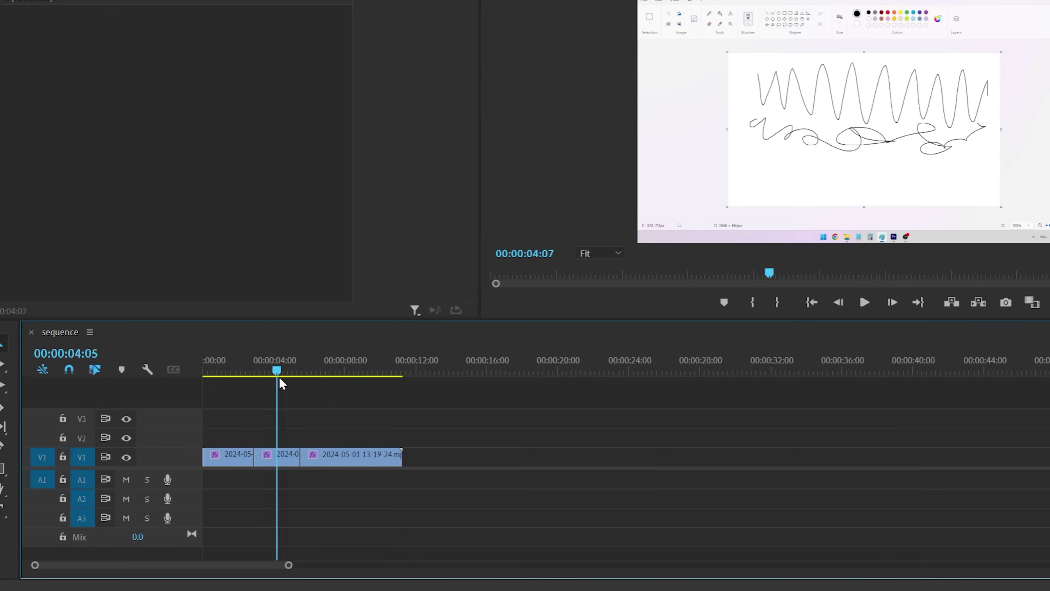
left_click_drag(279, 376, 284, 376)
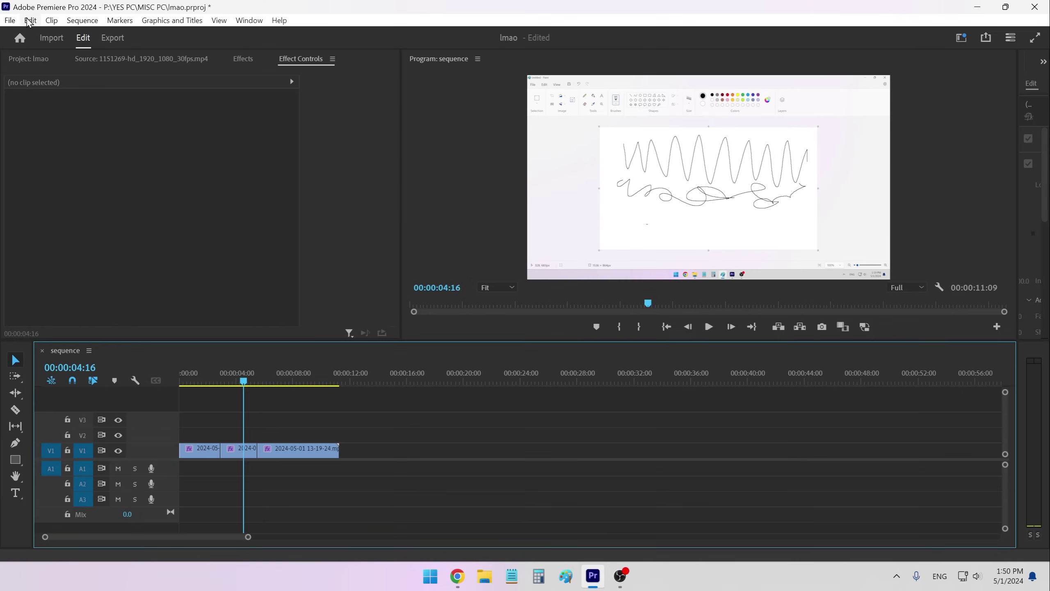
- Turn on Selection Follows Playhead for the sequence
left_click(29, 22)
left_click(123, 224)
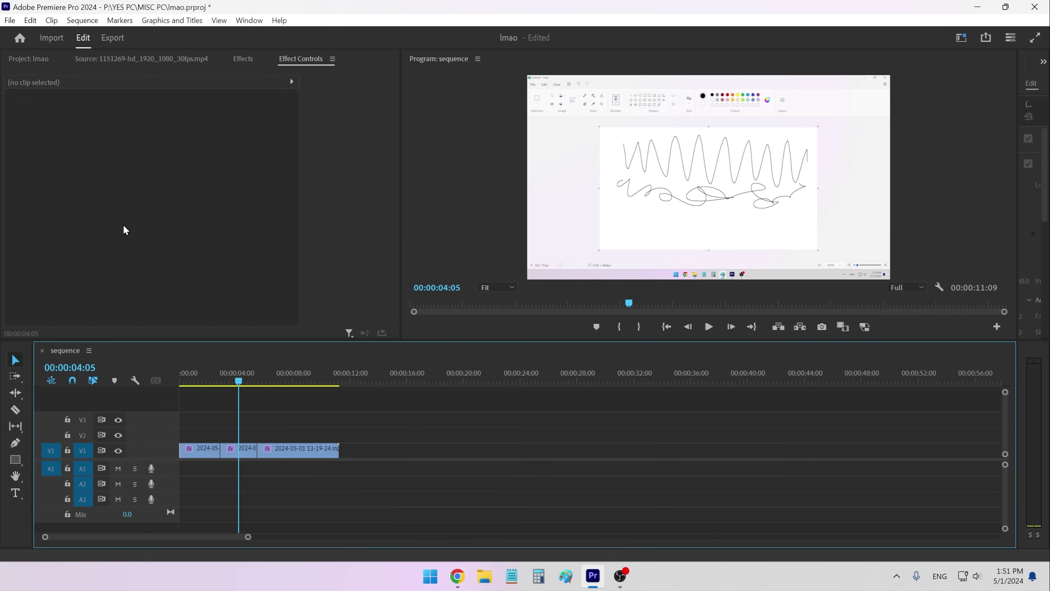
left_click(83, 24)
mouse_move(27, 21)
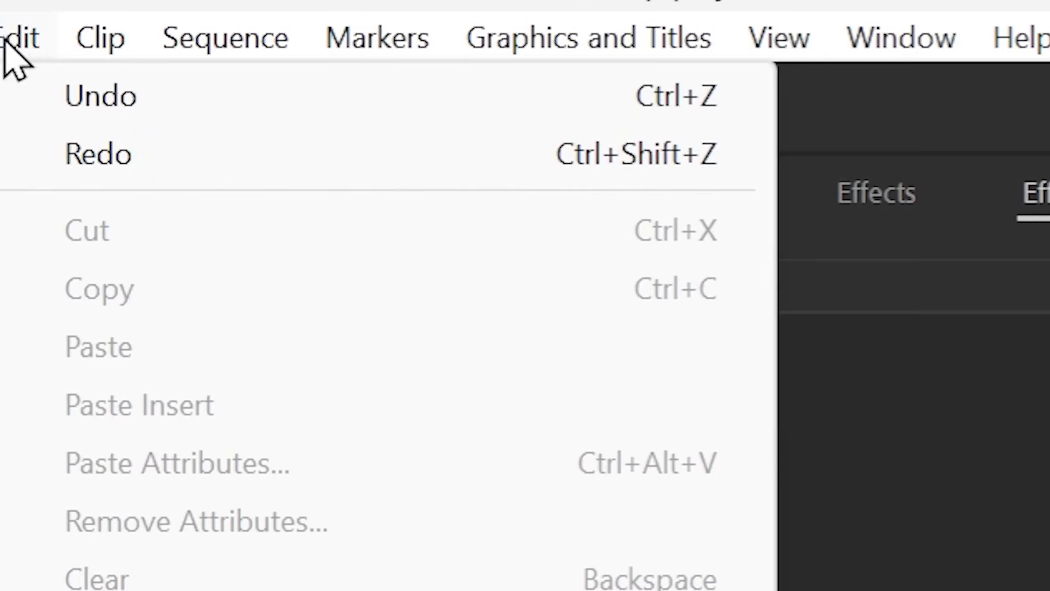
mouse_move(208, 41)
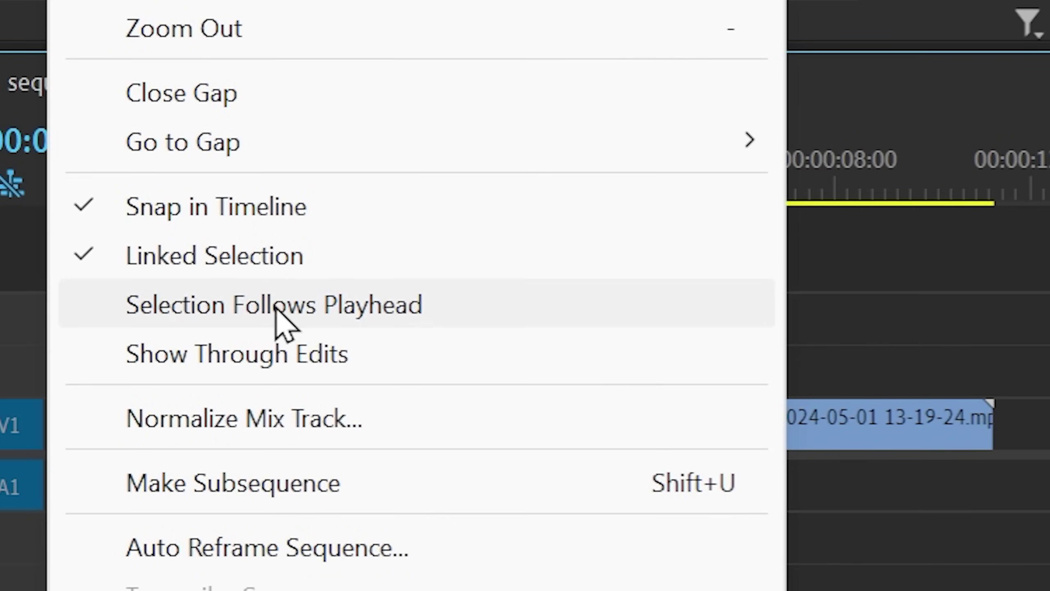
left_click(275, 308)
- Scrub the playhead across the V1 clips, park it at about 4 seconds and ripple delete the middle clip it selects
left_click_drag(650, 187, 686, 184)
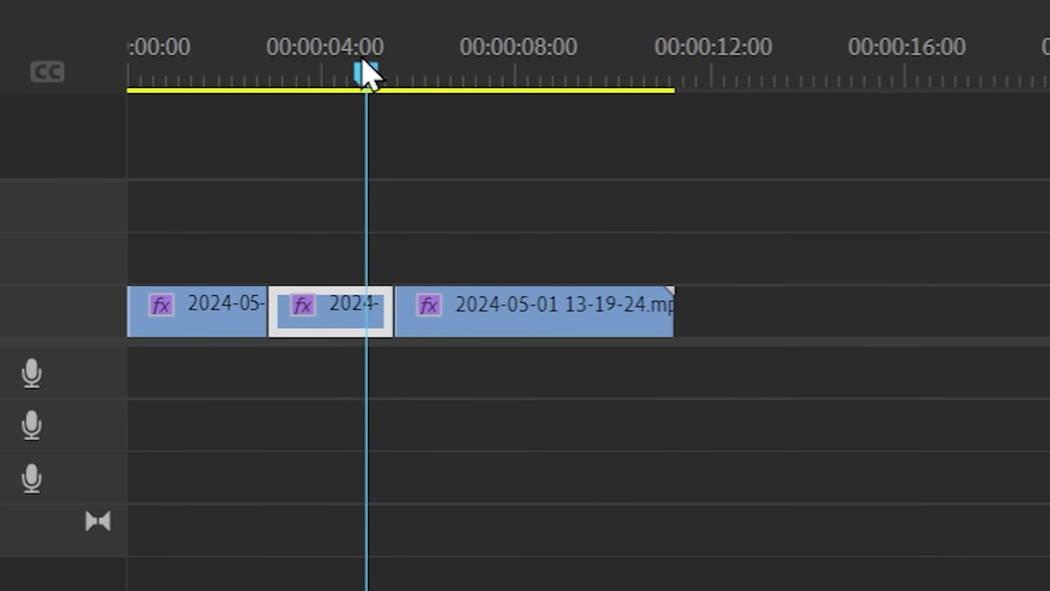
left_click_drag(363, 64, 567, 88)
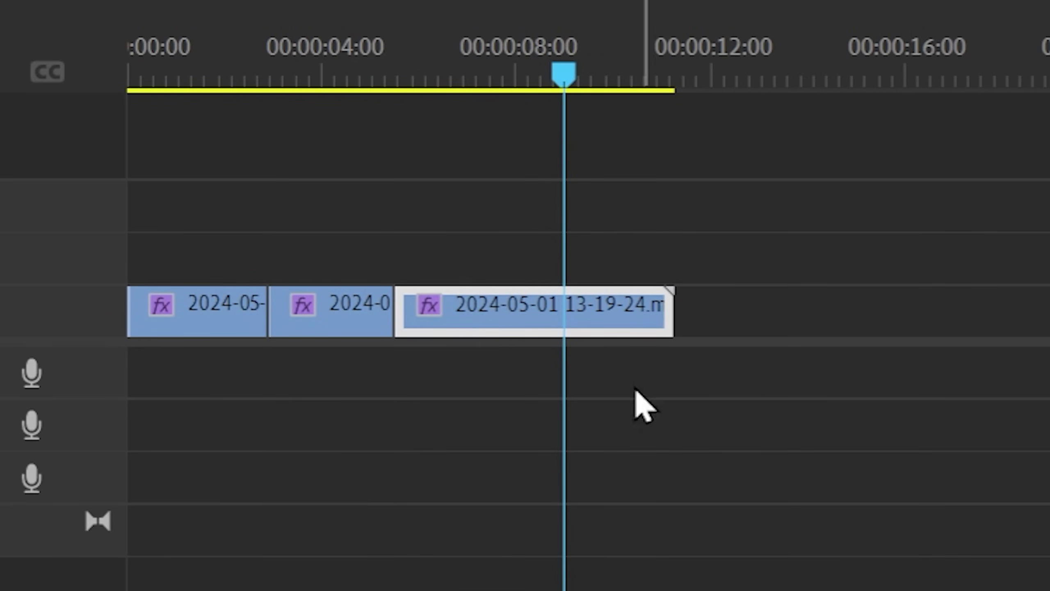
left_click(527, 73)
left_click_drag(291, 186, 355, 452)
left_click(423, 171)
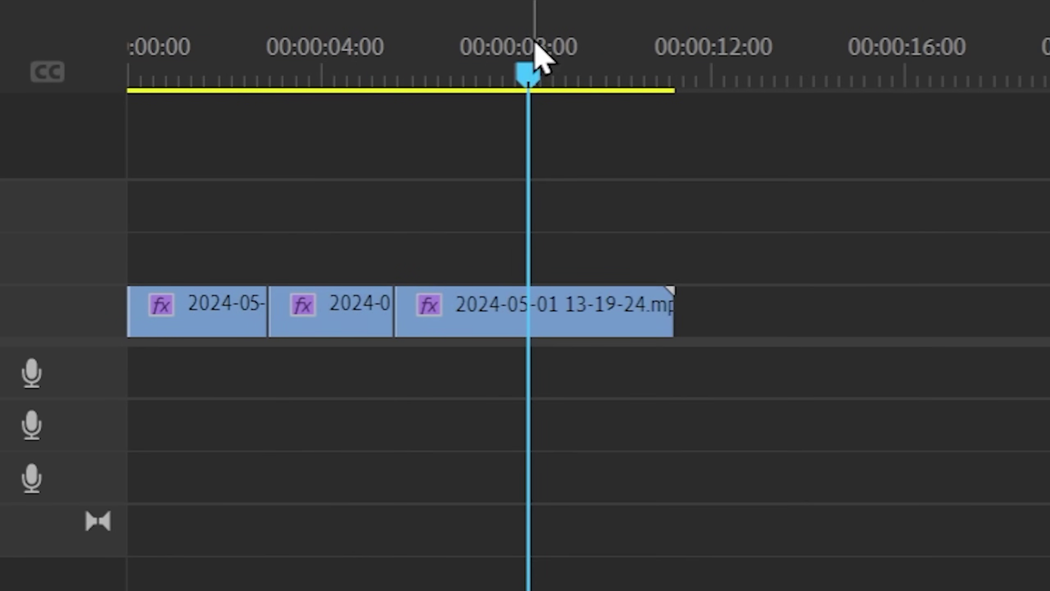
left_click_drag(534, 41, 333, 63)
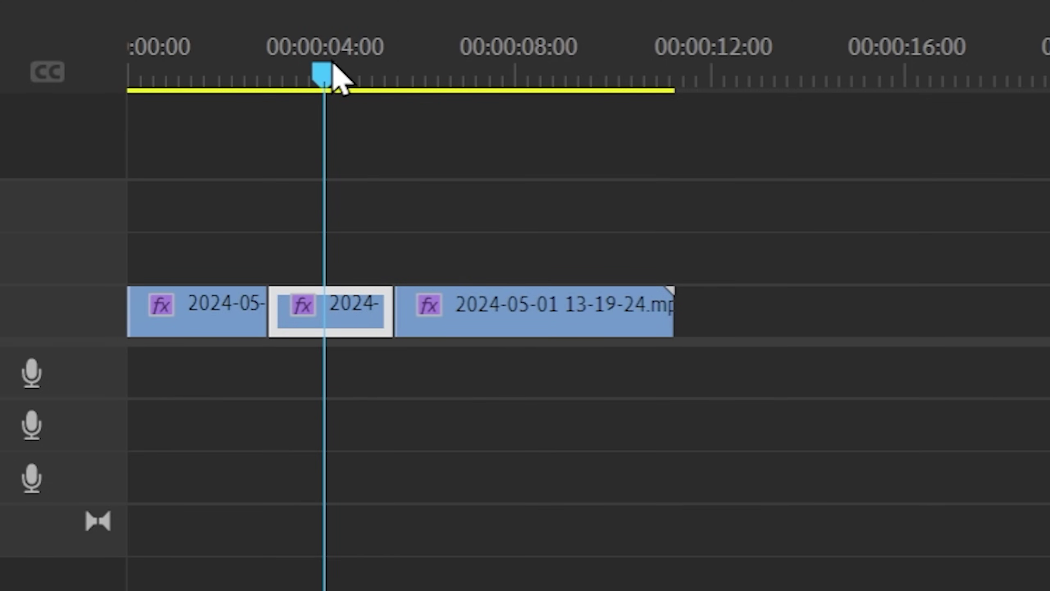
key("shift+Delete")
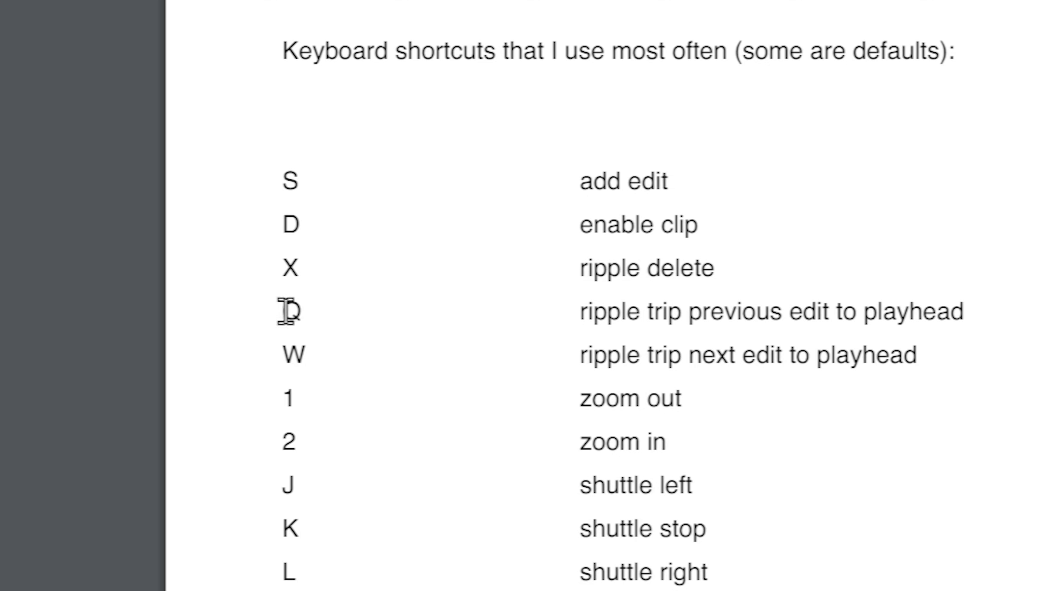
- Highlight the Q and W ripple trim entries in the shortcuts PDF, and set the Premiere Pro playhead to 00:00:05:12
left_click_drag(285, 311, 989, 365)
left_click_drag(578, 322, 929, 314)
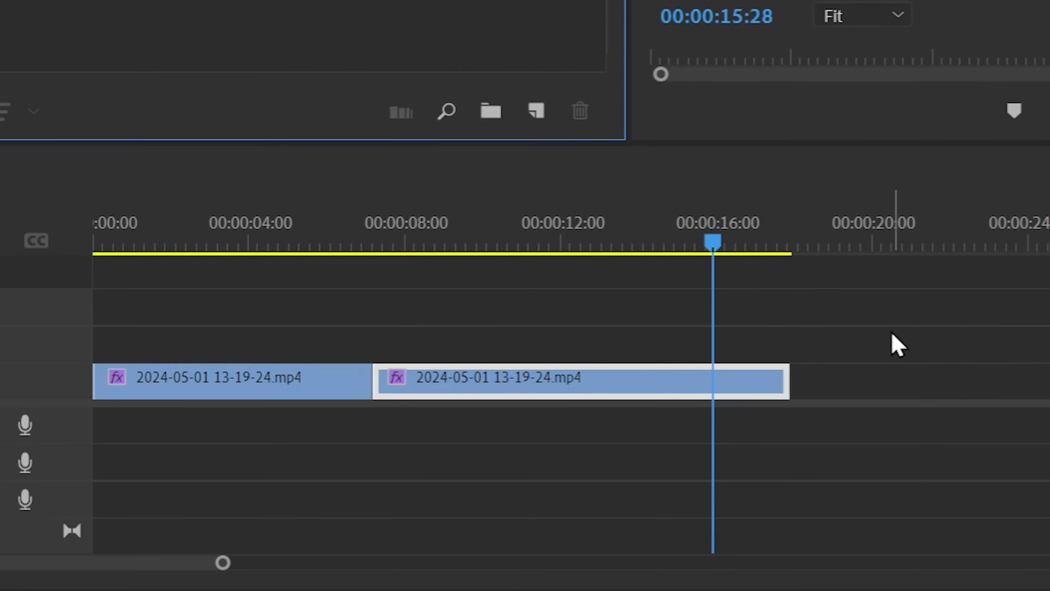
left_click_drag(350, 243, 308, 261)
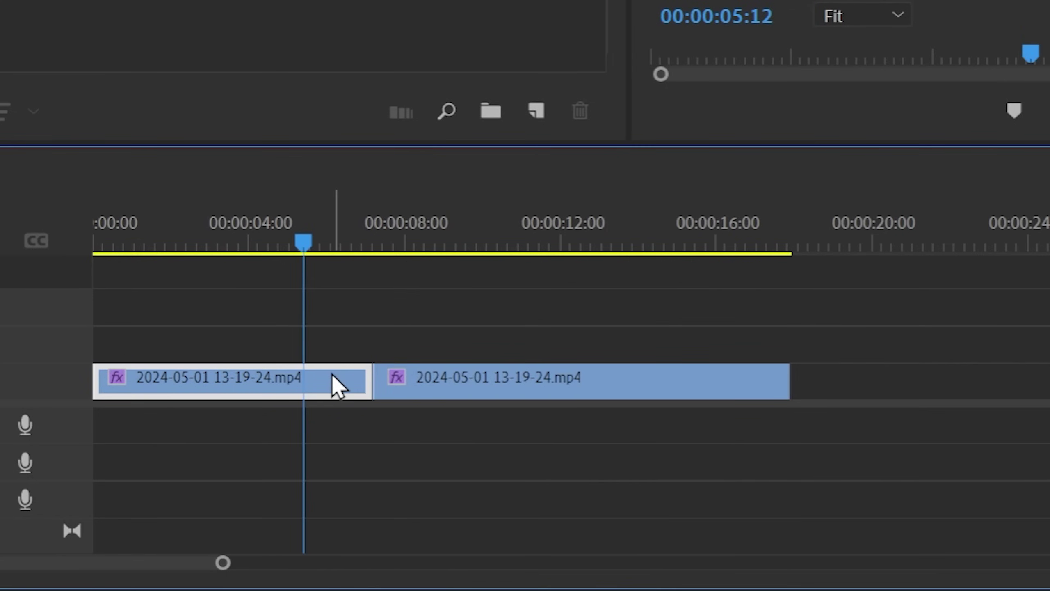
- Split the first V1 clip at the playhead, delete the piece after the cut and close the gap
left_click_drag(989, 310, 432, 432)
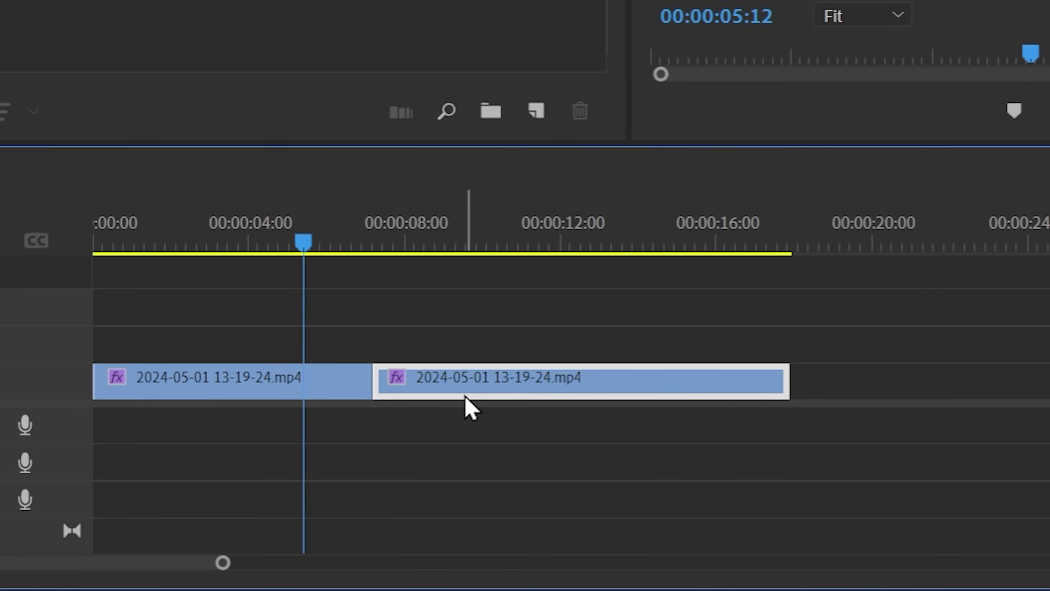
left_click(322, 381)
key("ctrl+k")
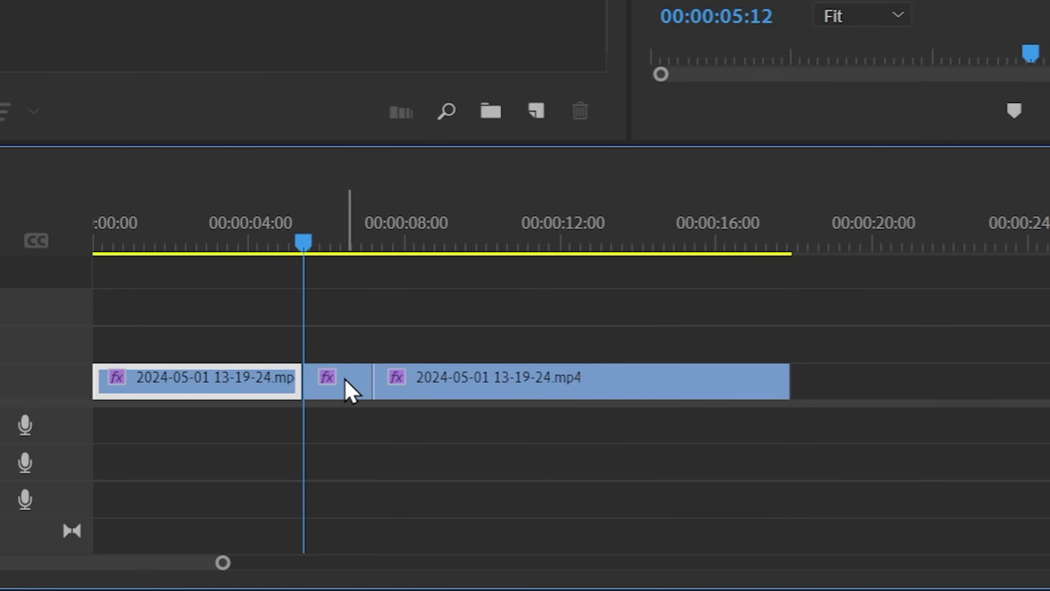
left_click(347, 388)
key("Delete")
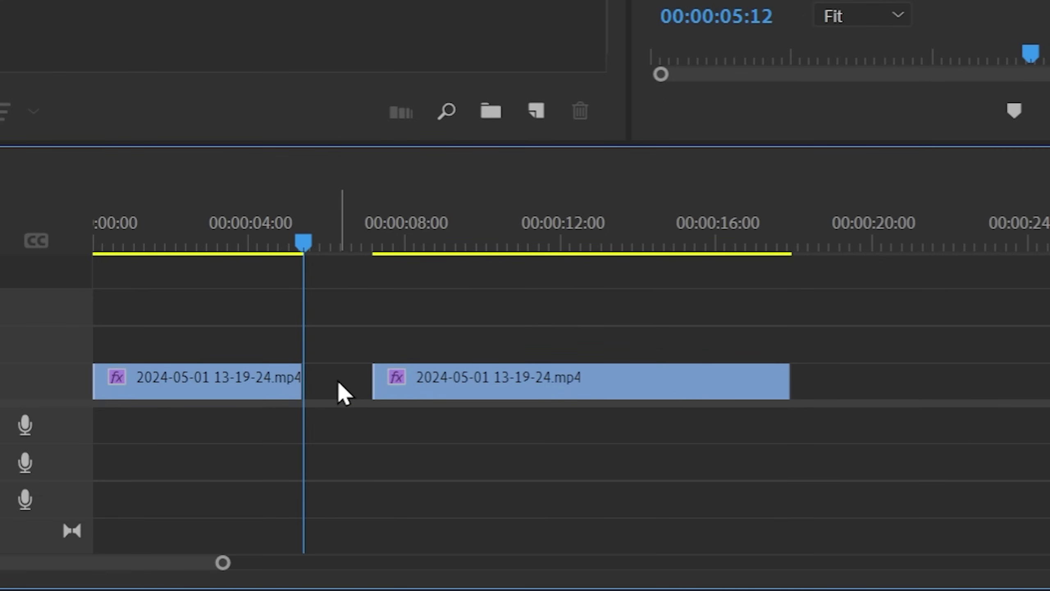
key("Delete")
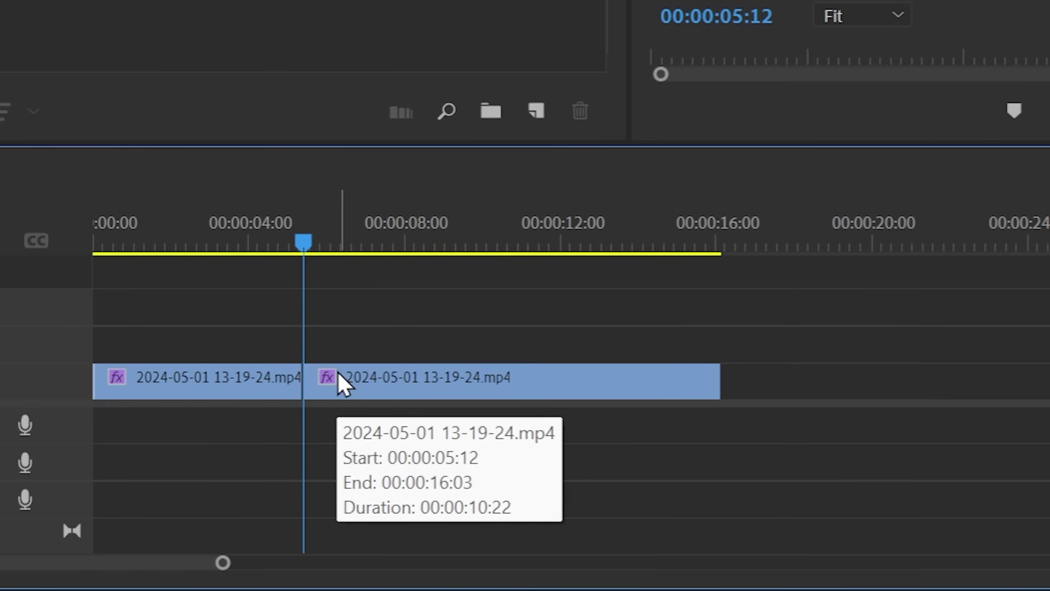
- Undo the gap closing, the deletion and the cut on the first V1 clip
key("ctrl+z")
key("ctrl+z")
key("ctrl+z")
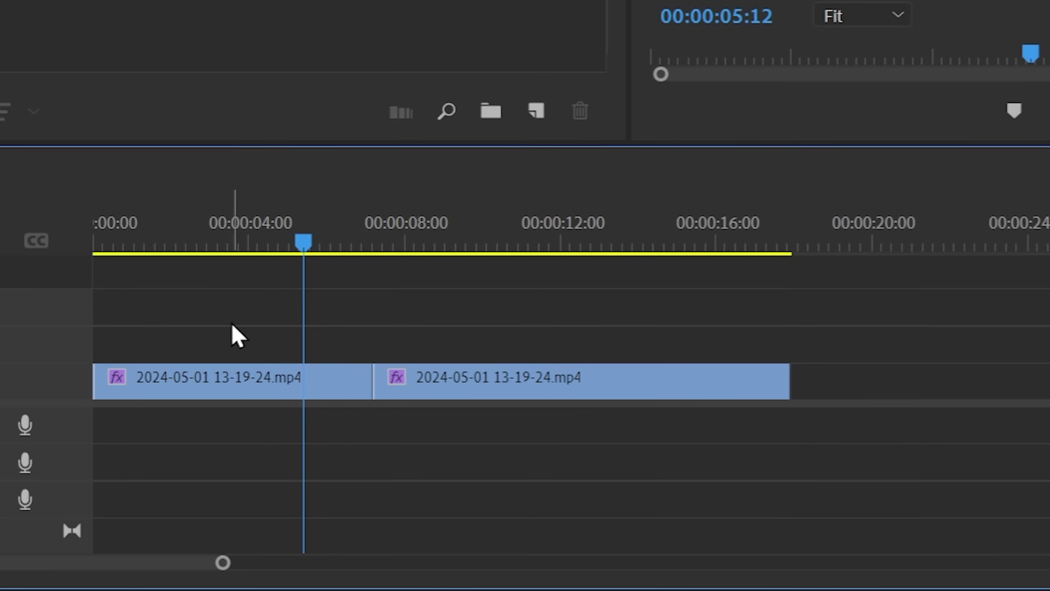
- Try ripple trimming the end of the first V1 clip to the playhead at 00:00:05:12, undoing each trim
key("ctrl+shift+z")
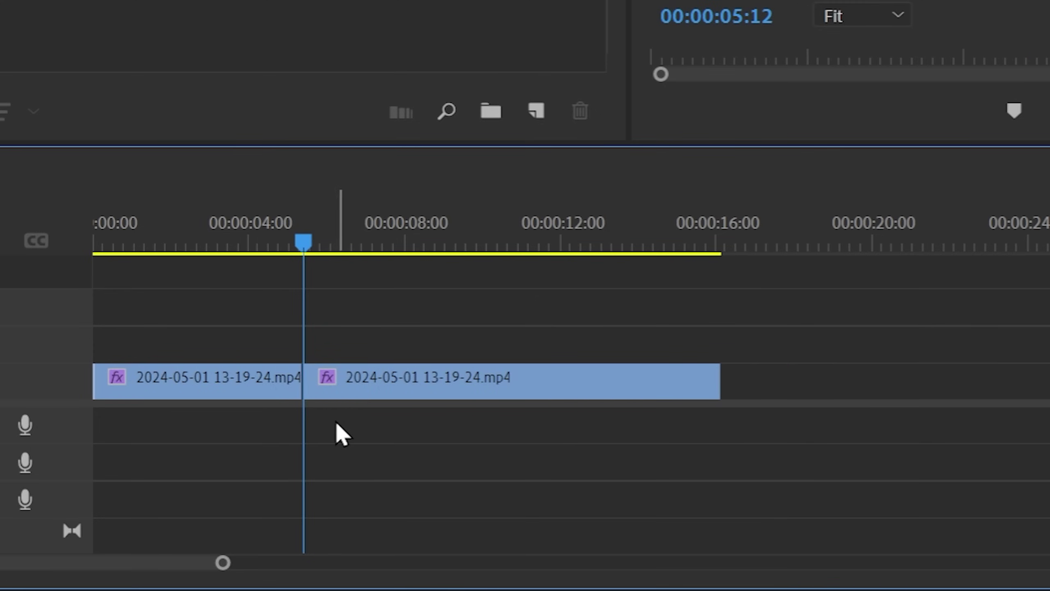
key("ctrl+z")
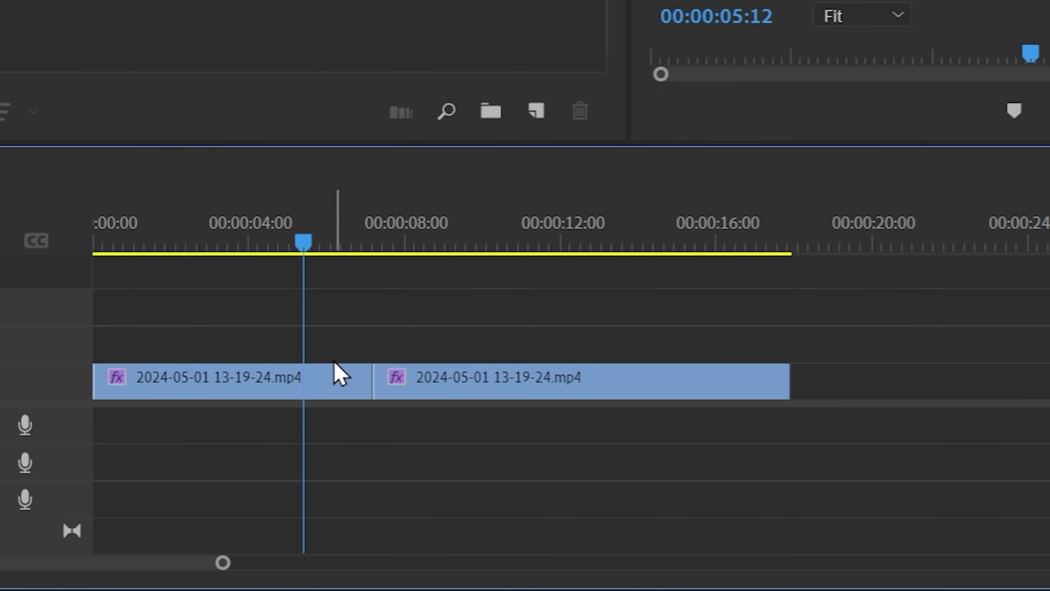
left_click_drag(522, 279, 951, 454)
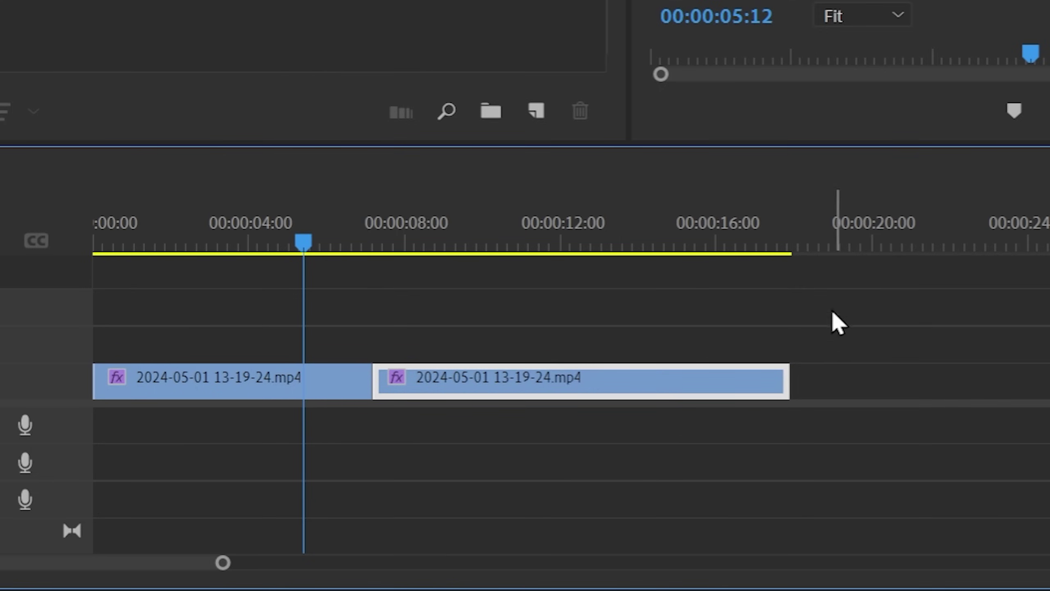
left_click(330, 381)
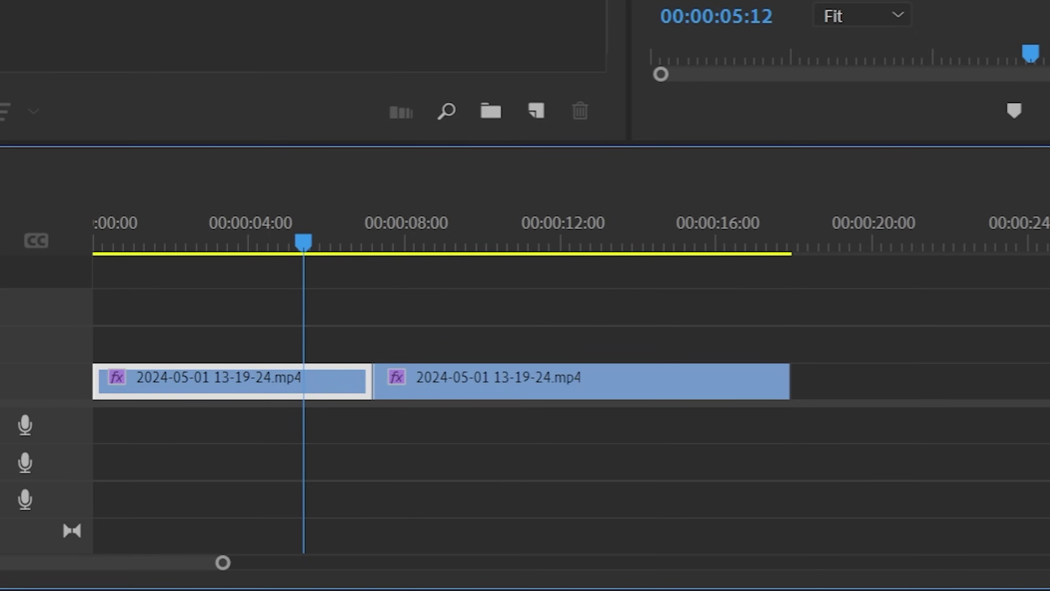
key("w")
key("ctrl+z")
- Move the playhead to 00:00:01:11 and try ripple trimming the start of the first V1 clip to it
left_click_drag(261, 216, 132, 299)
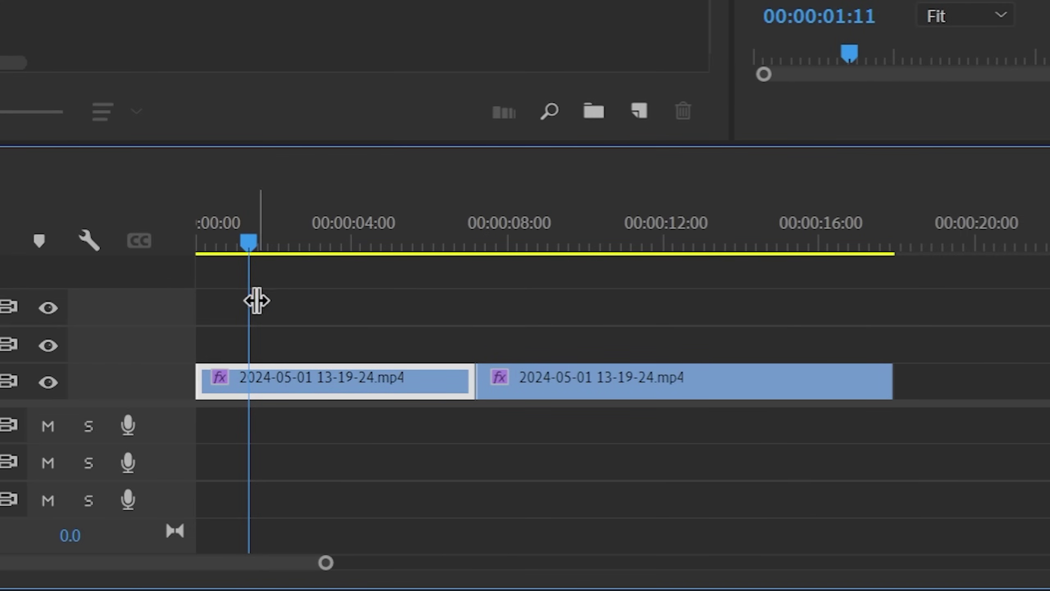
key("q")
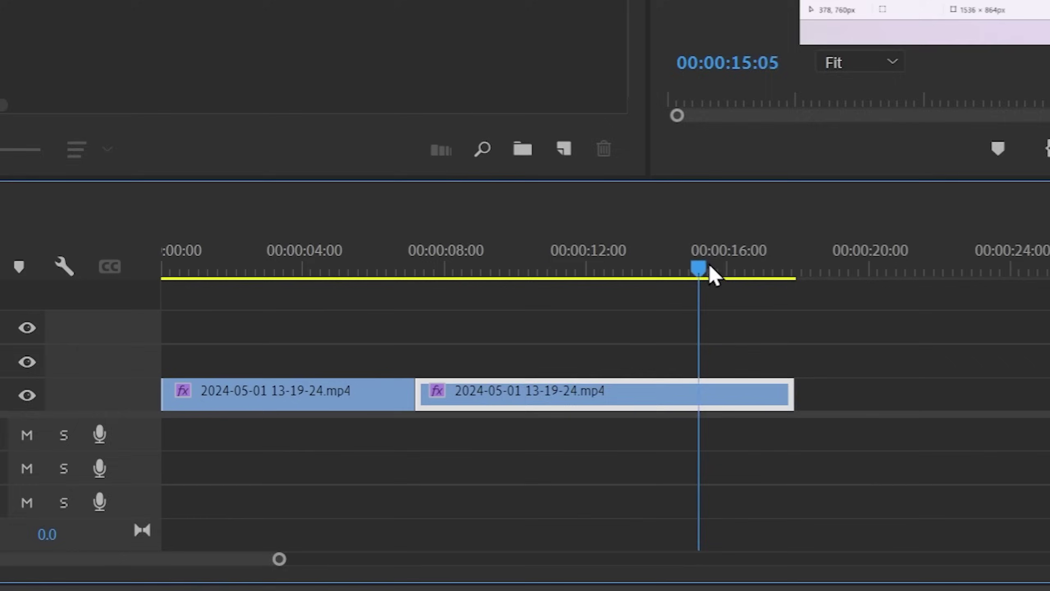
- Move the playhead to 00:00:16:14 and ripple trim the end of the second V1 clip to it
left_click_drag(801, 242, 837, 257)
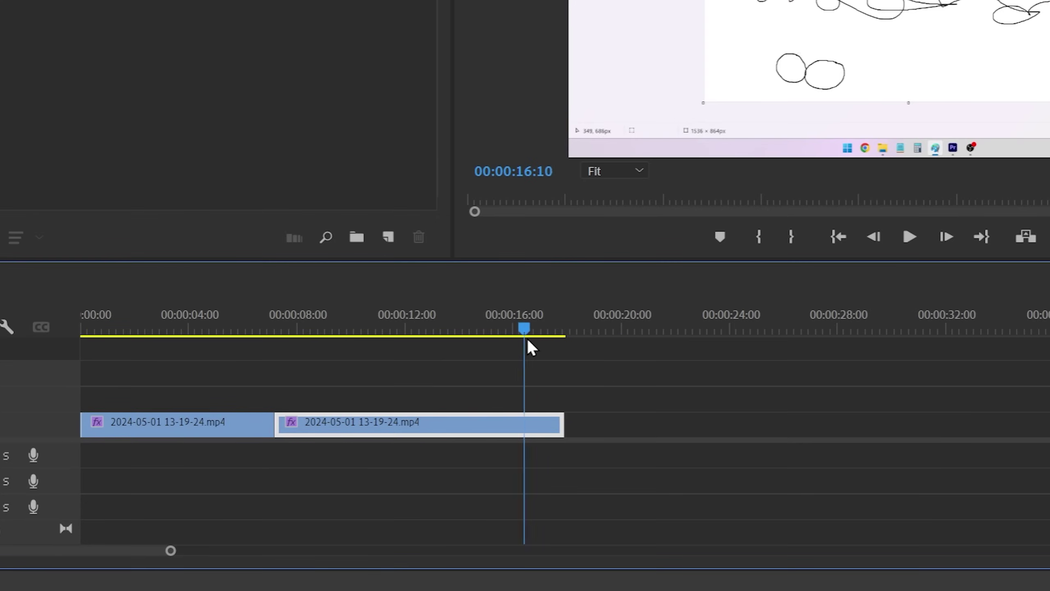
left_click_drag(528, 340, 528, 342)
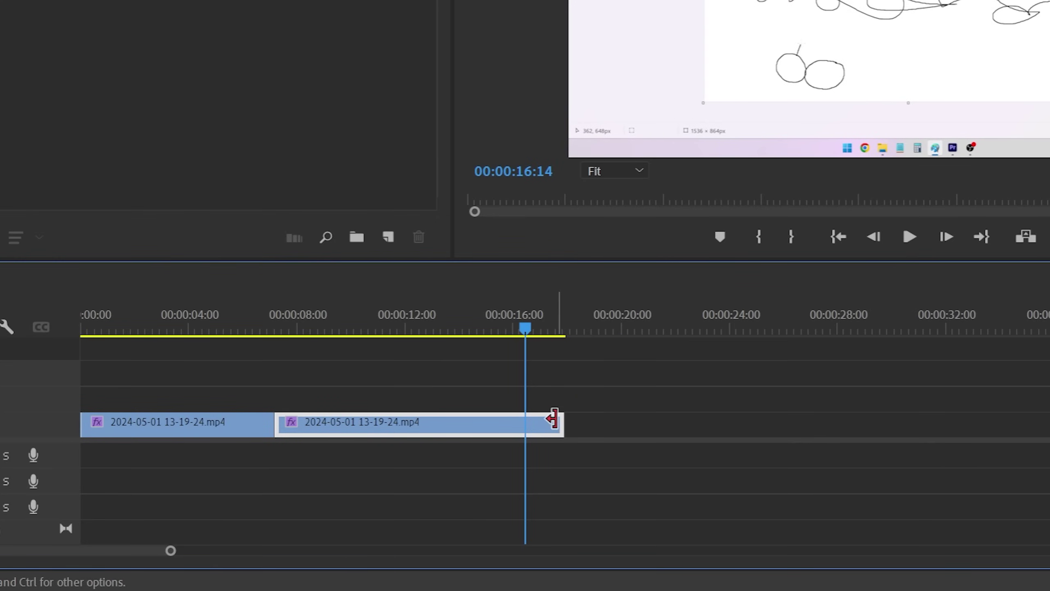
key("w")
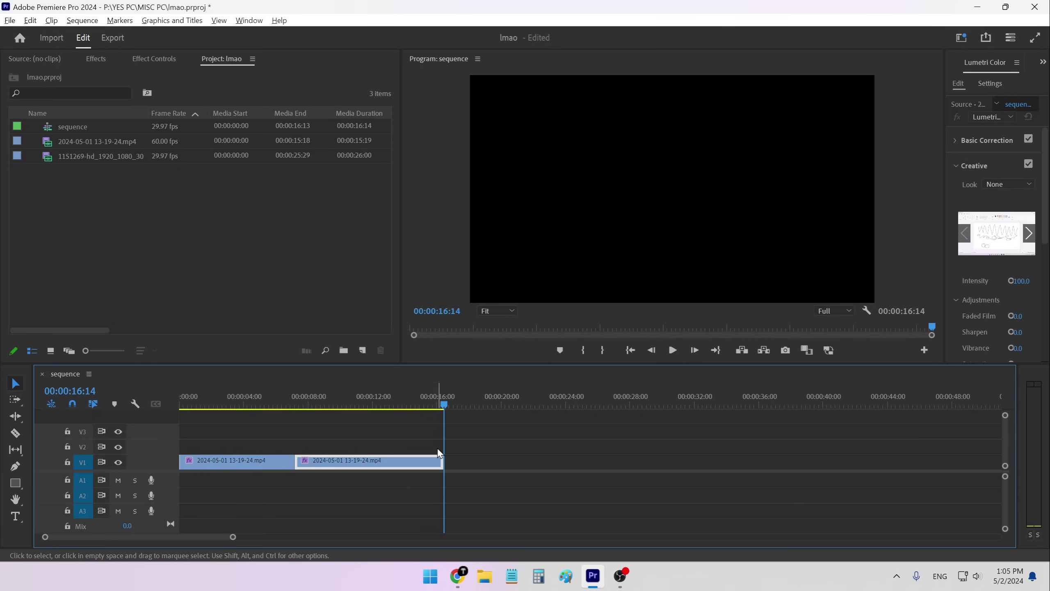
- Move the playhead to 00:00:09:10 and ripple trim the start of the second V1 clip to it
left_click_drag(546, 435, 943, 506)
left_click_drag(444, 404, 307, 414)
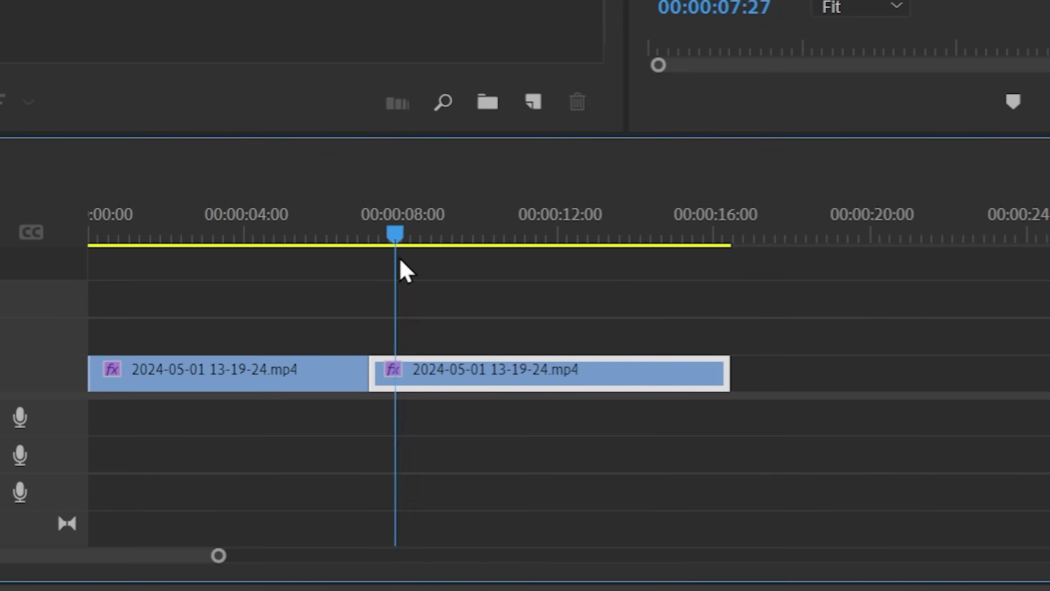
left_click_drag(400, 260, 457, 258)
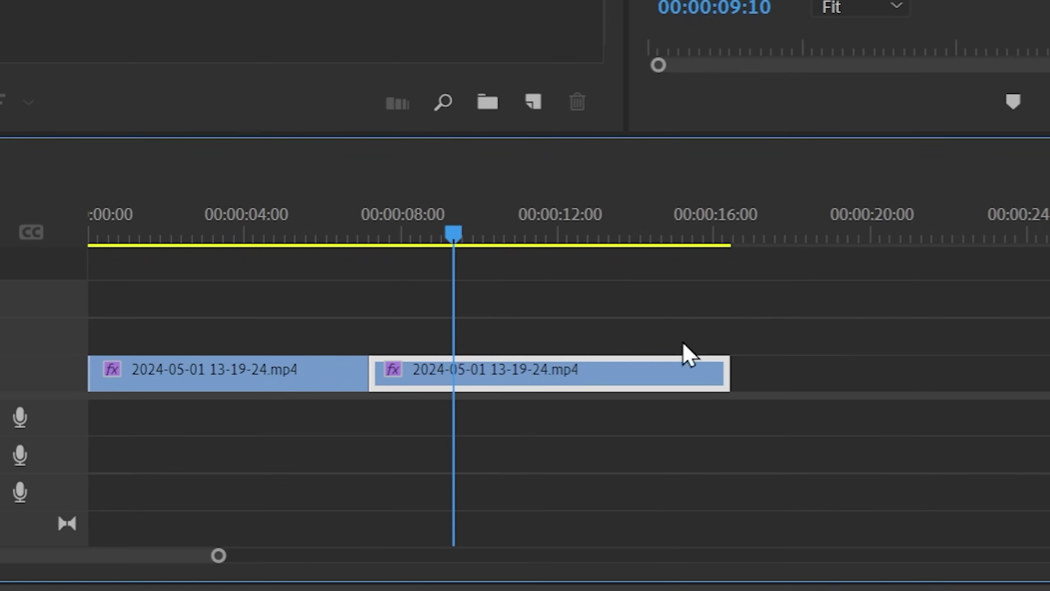
key("Up")
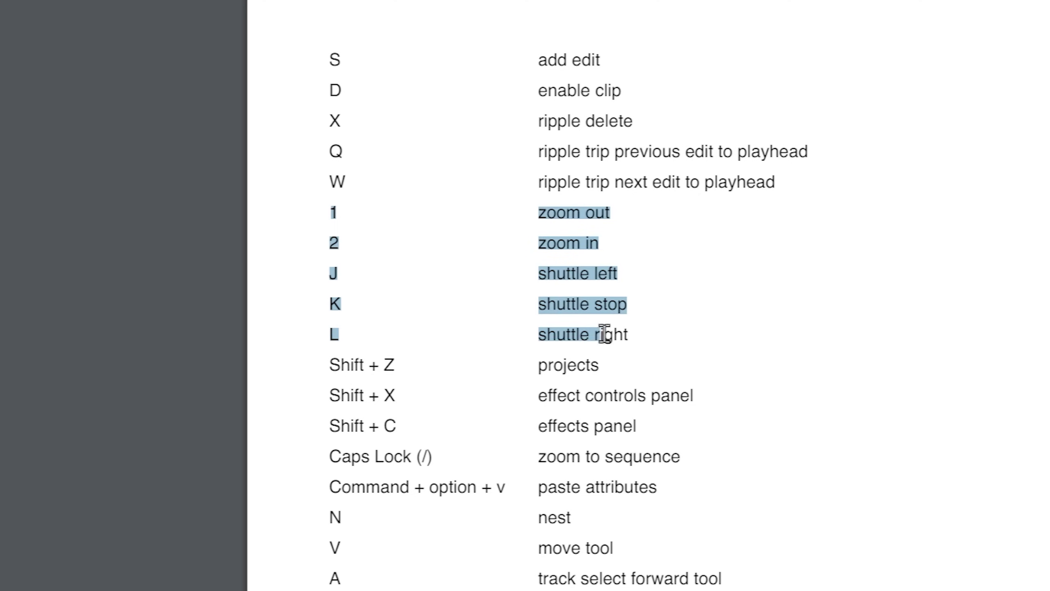
- Highlight the zoom and shuttle entries in the shortcuts PDF and check the 1, 2, J, K and L keys in Keyboard Shortcuts
left_click_drag(605, 333, 647, 353)
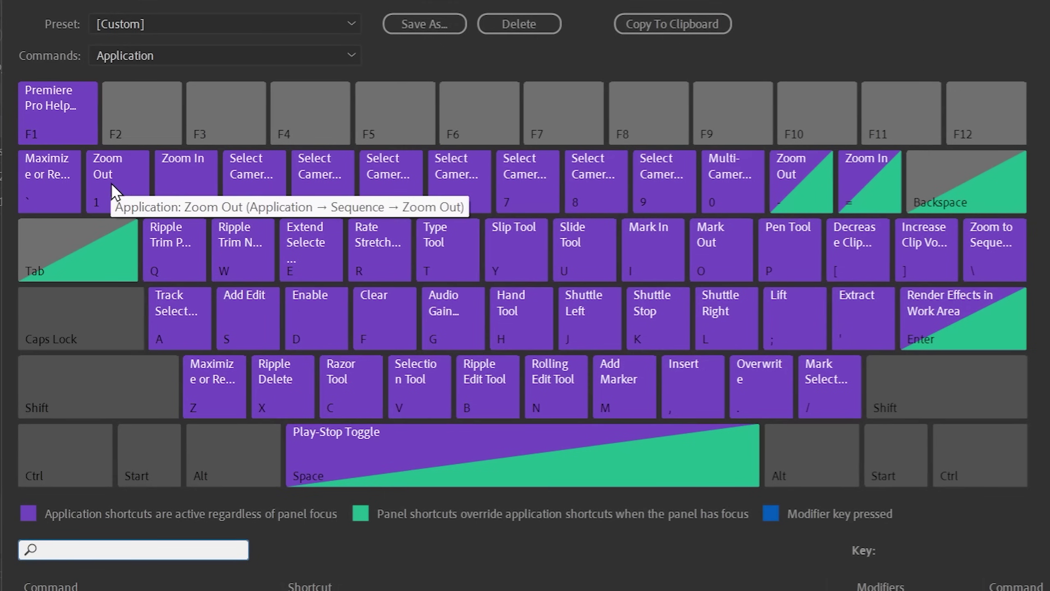
left_click(126, 191)
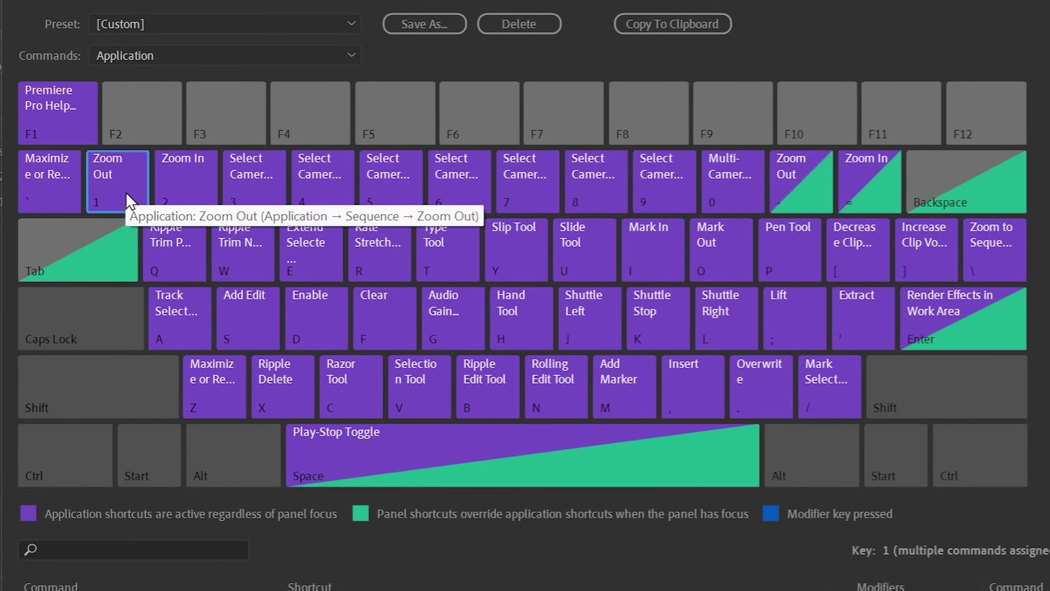
left_click(186, 195)
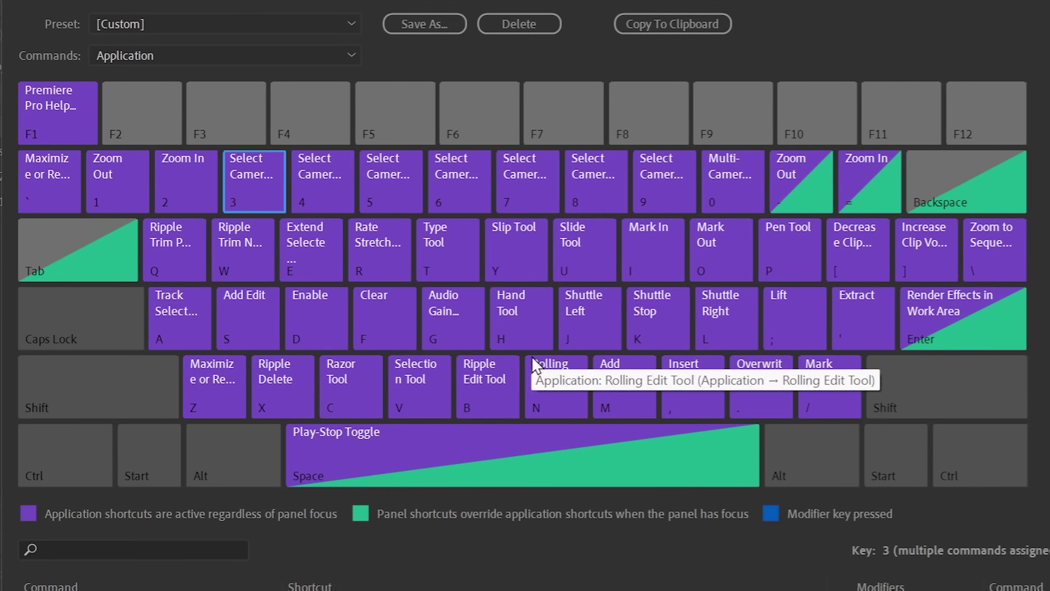
left_click(577, 315)
left_click(633, 332)
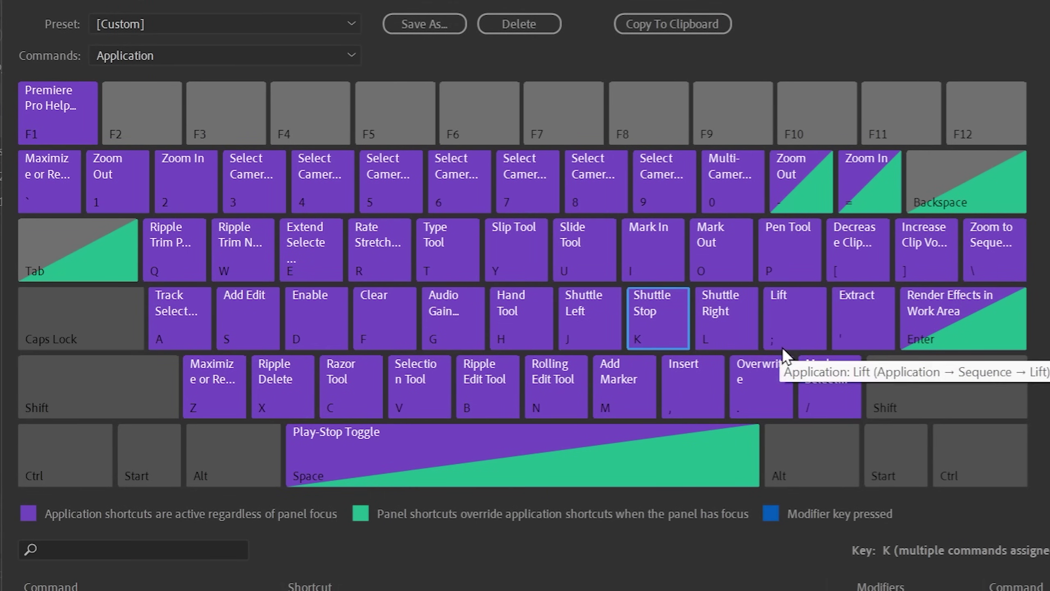
left_click(724, 325)
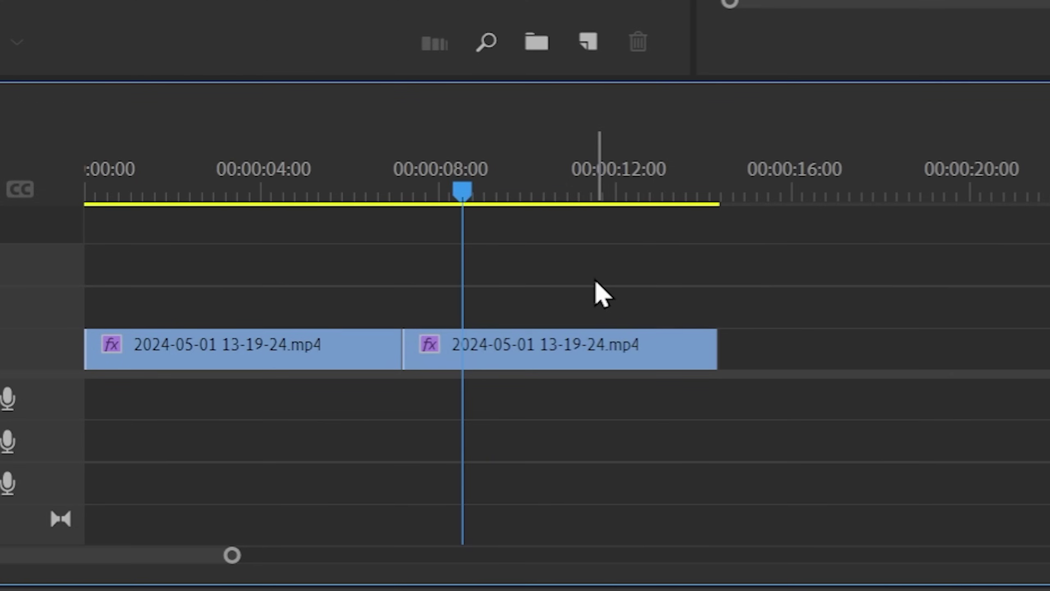
- Play the sequence forward with Shuttle Right, speed it up, reverse it with Shuttle Left and halt it with Shuttle Stop
key("l")
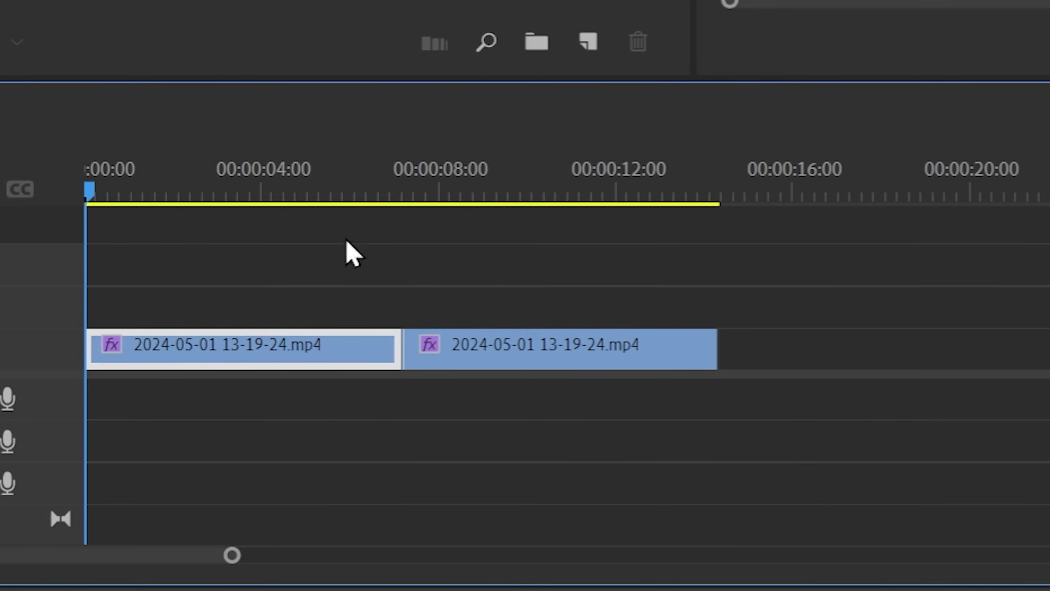
key("l")
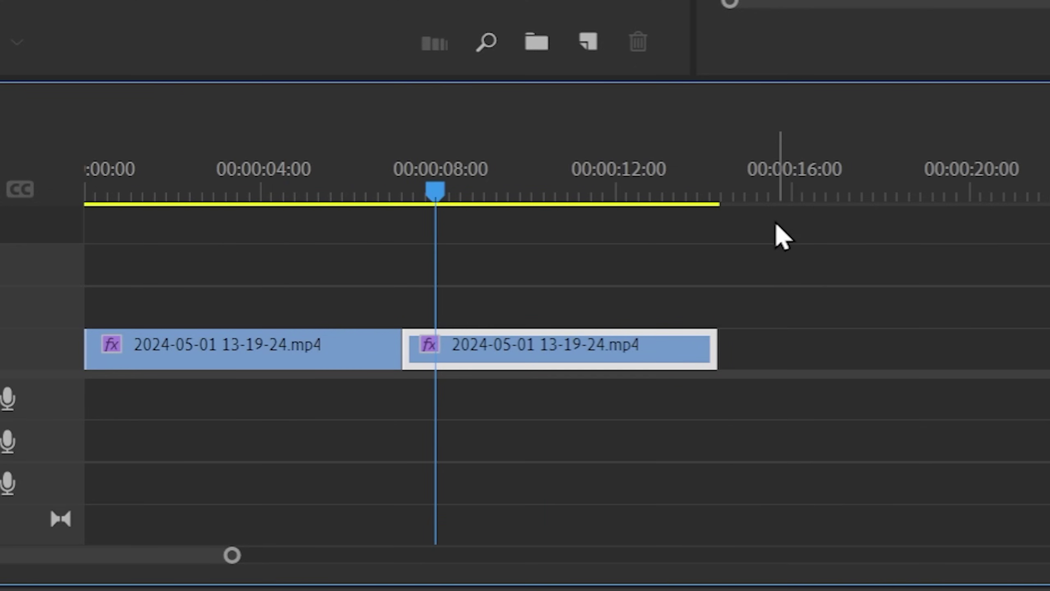
key("j")
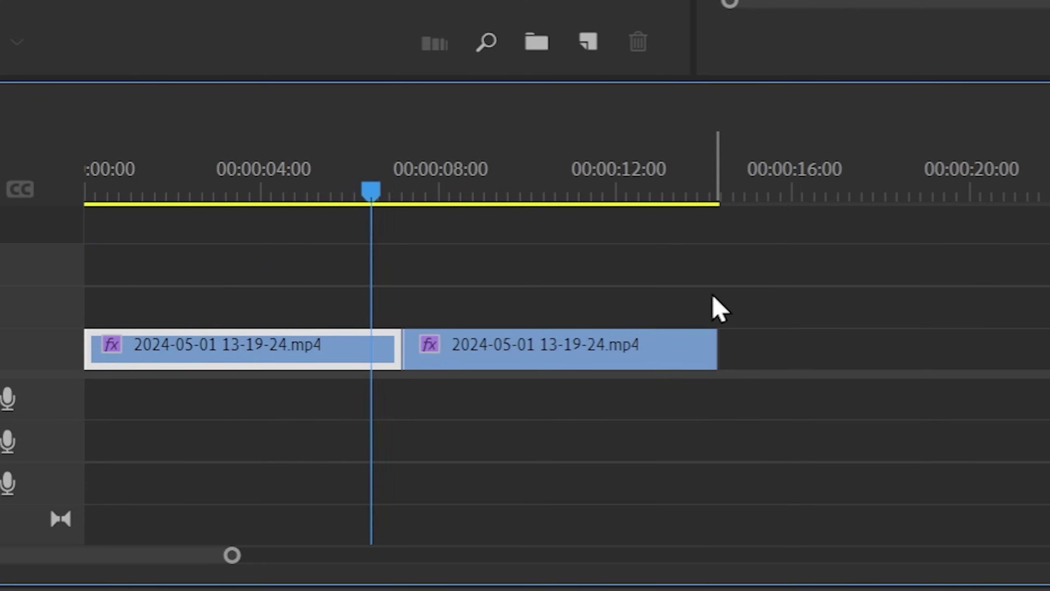
key("k")
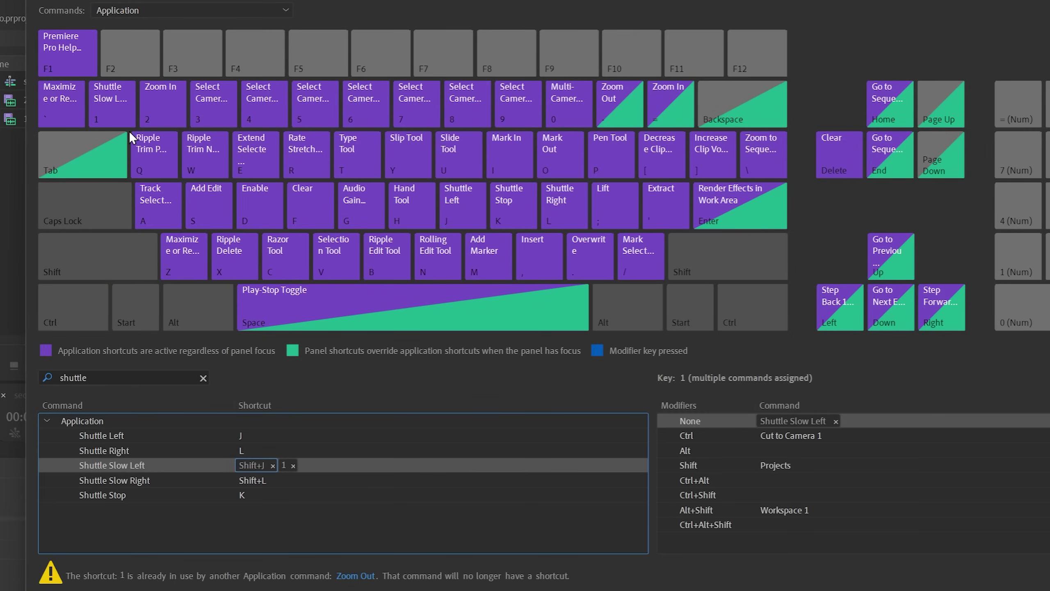
- Search the shortcut list for "shuttle" and assign 1 to Shuttle Slow Left, 3 to Shuttle Slow Right and 2 to Shuttle Stop
left_click(147, 480)
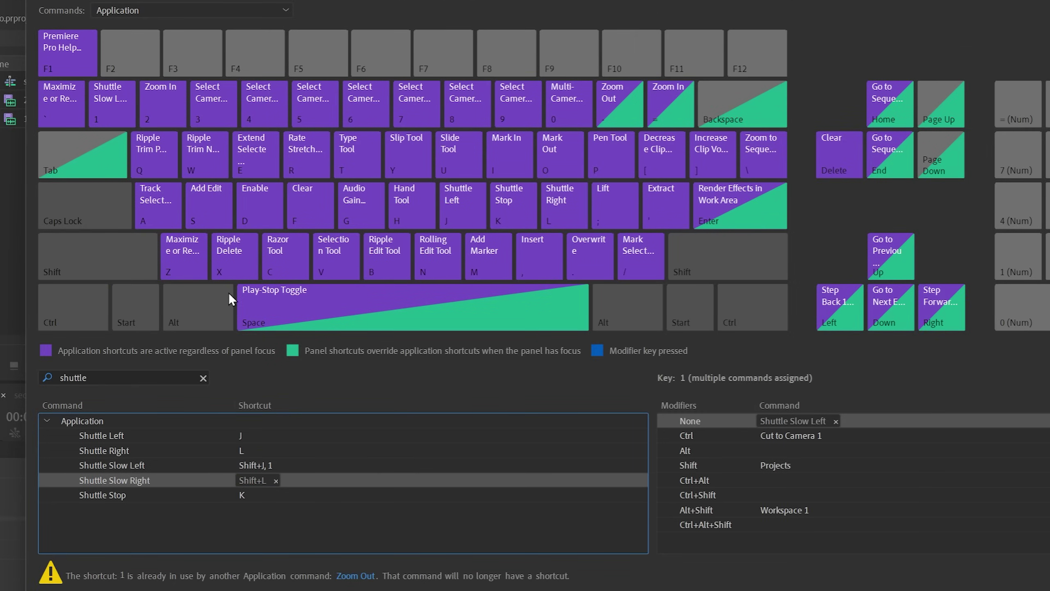
key("3")
key("Down")
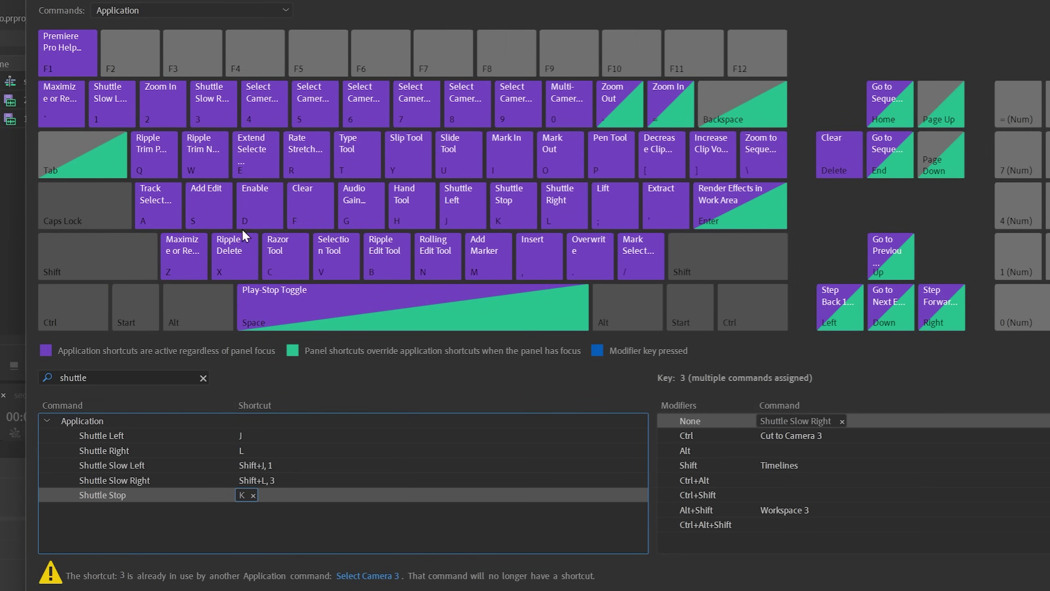
key("2")
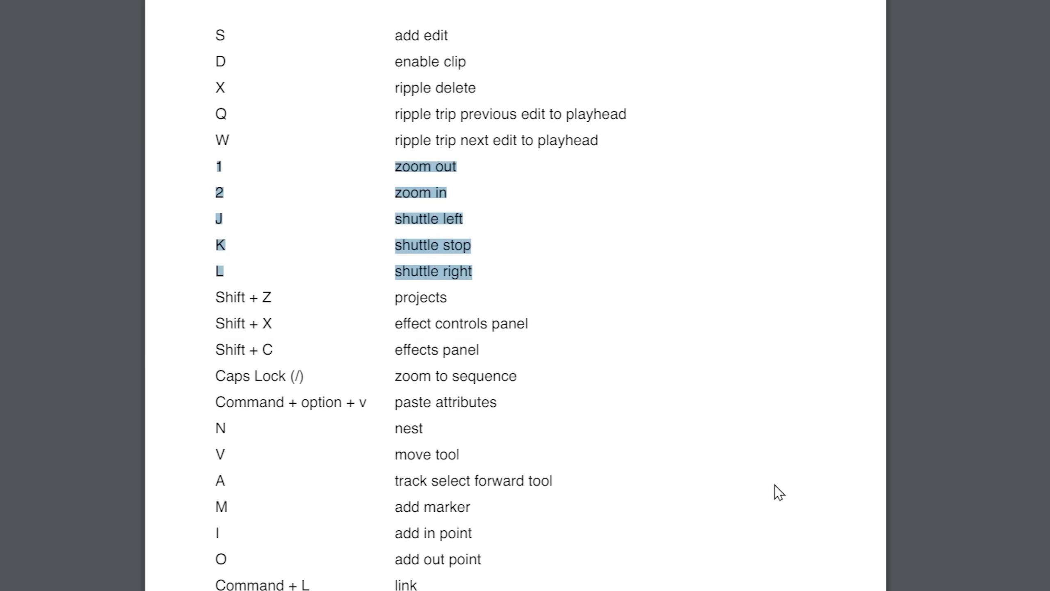
- Highlight the Shift + Z projects, Shift + X effect controls and Shift + C effects panel entries in the shortcuts PDF
left_click(364, 304)
left_click_drag(213, 297, 525, 299)
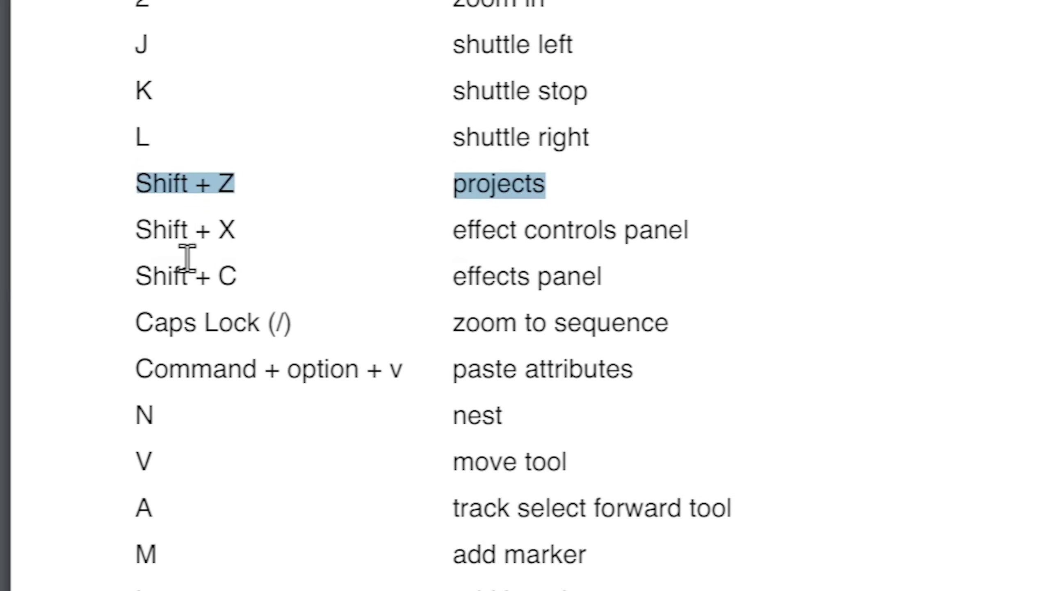
left_click_drag(121, 232, 688, 231)
left_click_drag(138, 280, 949, 296)
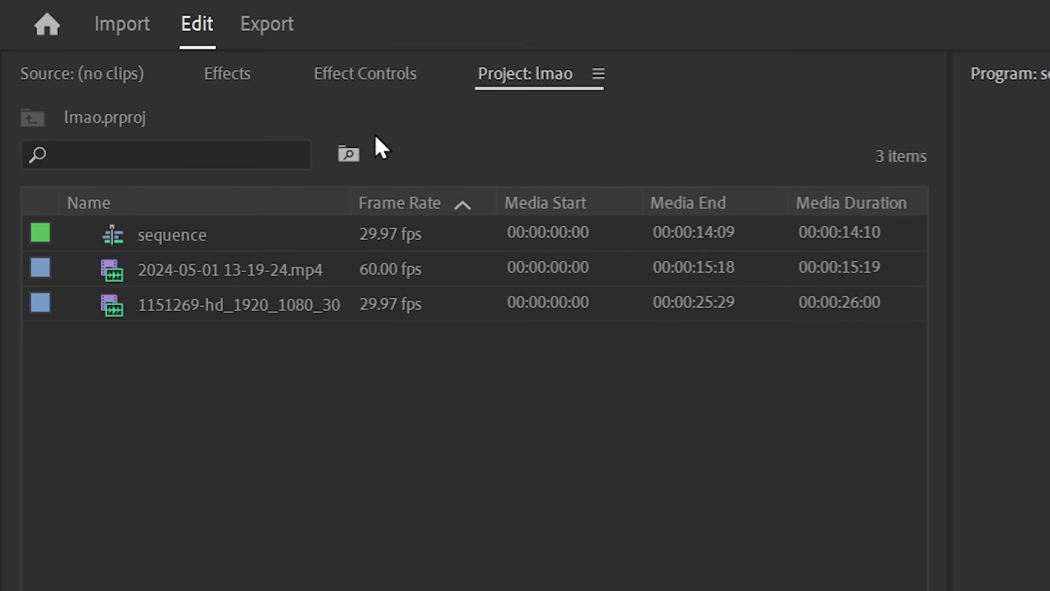
- Switch between the Effect Controls, Effects and Project panels, and highlight the projects entry in the shortcuts PDF
key("shift+x")
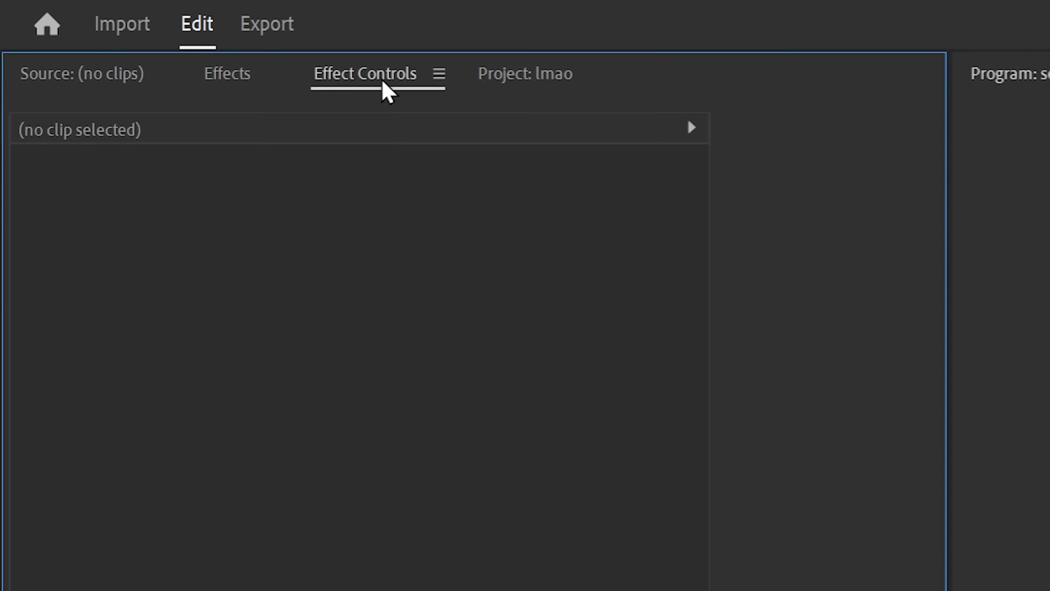
key("shift+c")
key("shift+x")
key("shift+1")
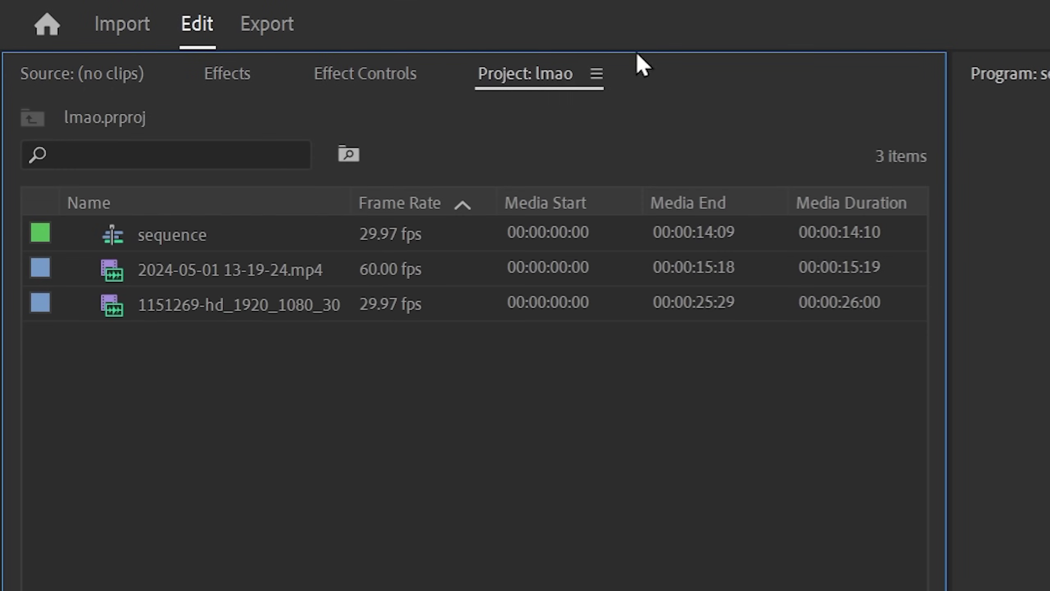
right_click(567, 78)
left_click(665, 67)
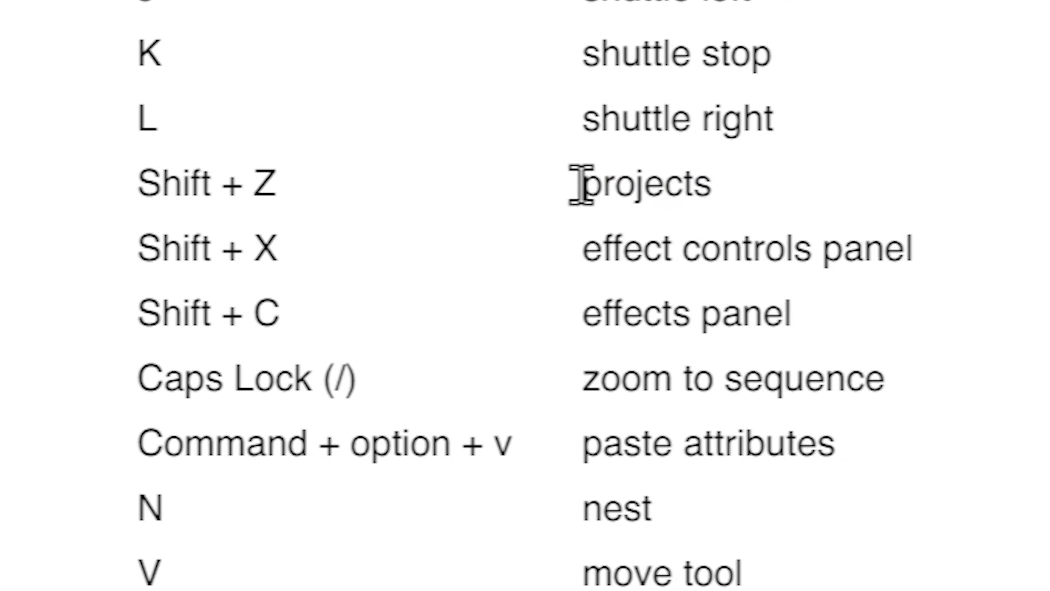
left_click_drag(579, 183, 854, 203)
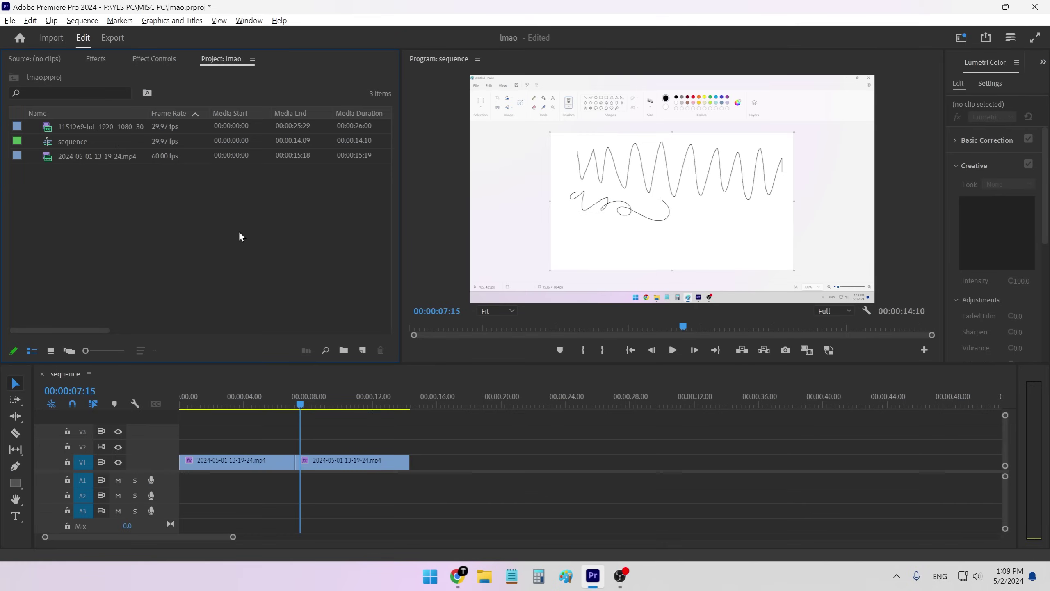
left_click_drag(238, 231, 78, 119)
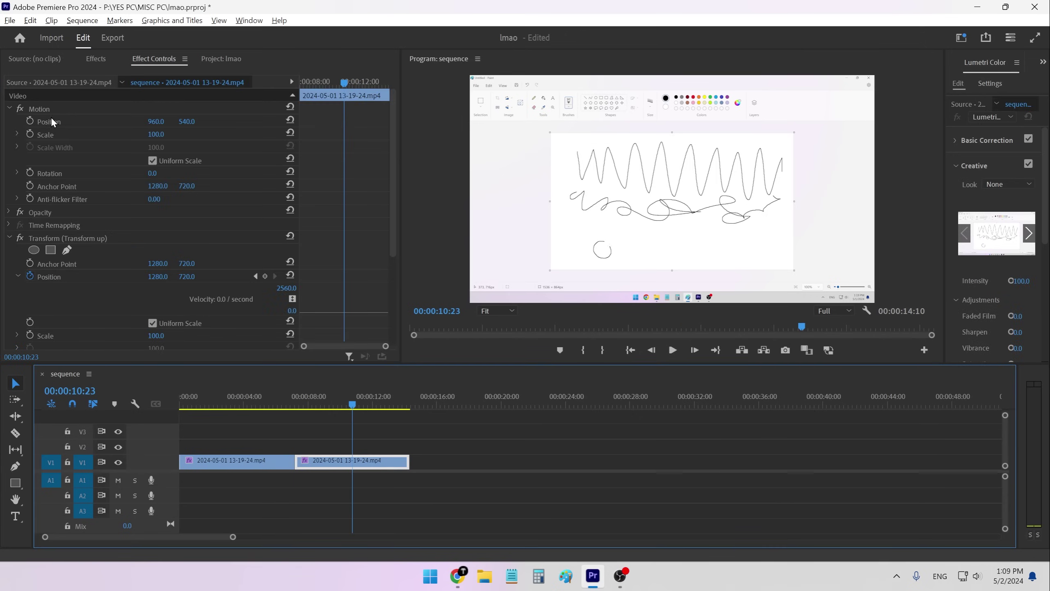
- Keyframe Position and Scale on the second V1 clip at 00:00:10:23, set Scale to 199 at 00:00:11:12, and show the Effects panel
left_click(30, 121)
left_click(30, 134)
left_click_drag(344, 82, 351, 84)
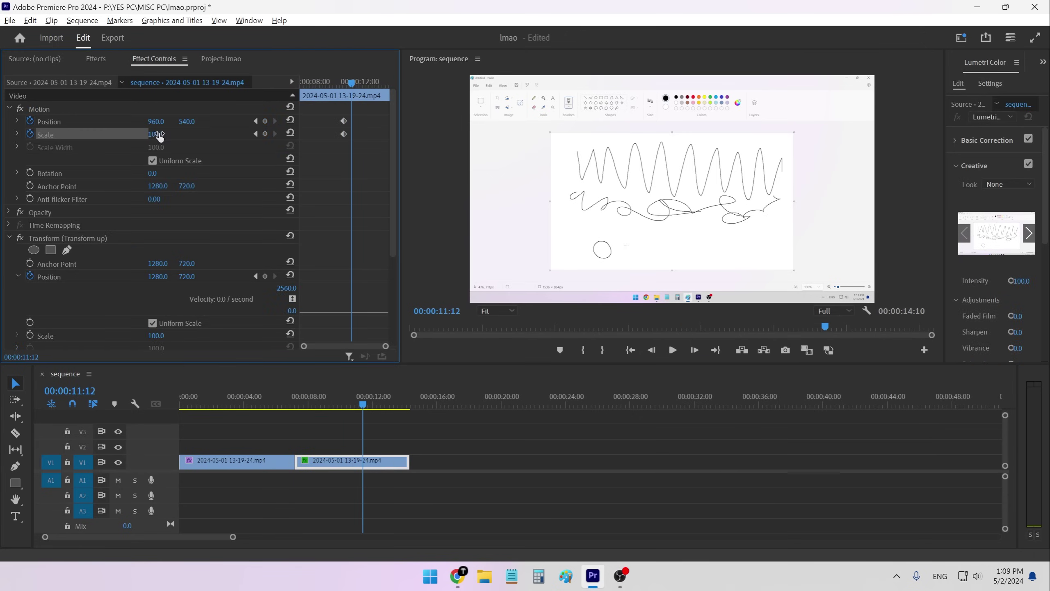
left_click_drag(160, 135, 200, 134)
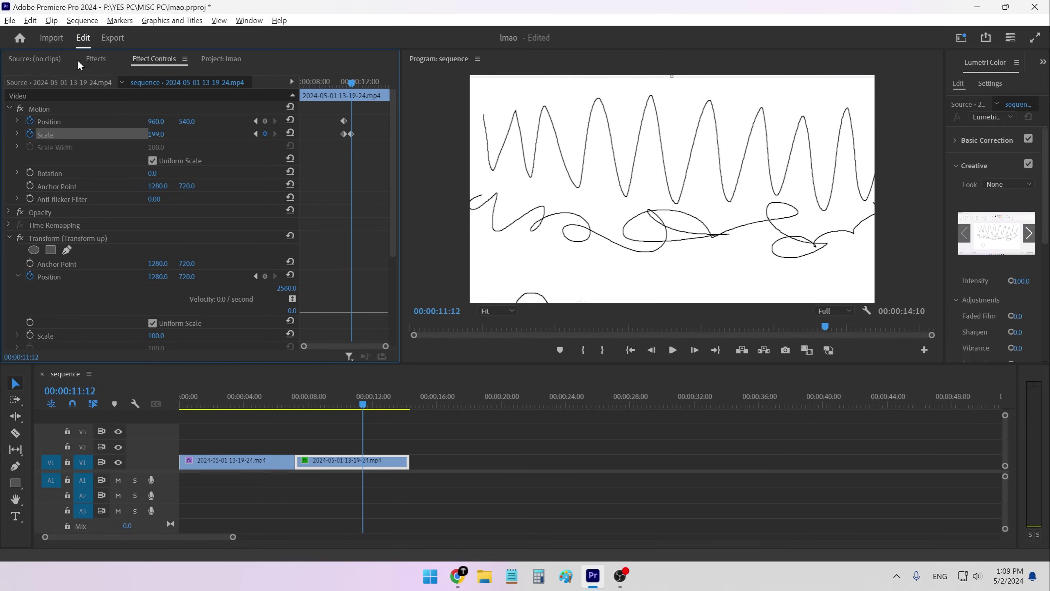
left_click(92, 59)
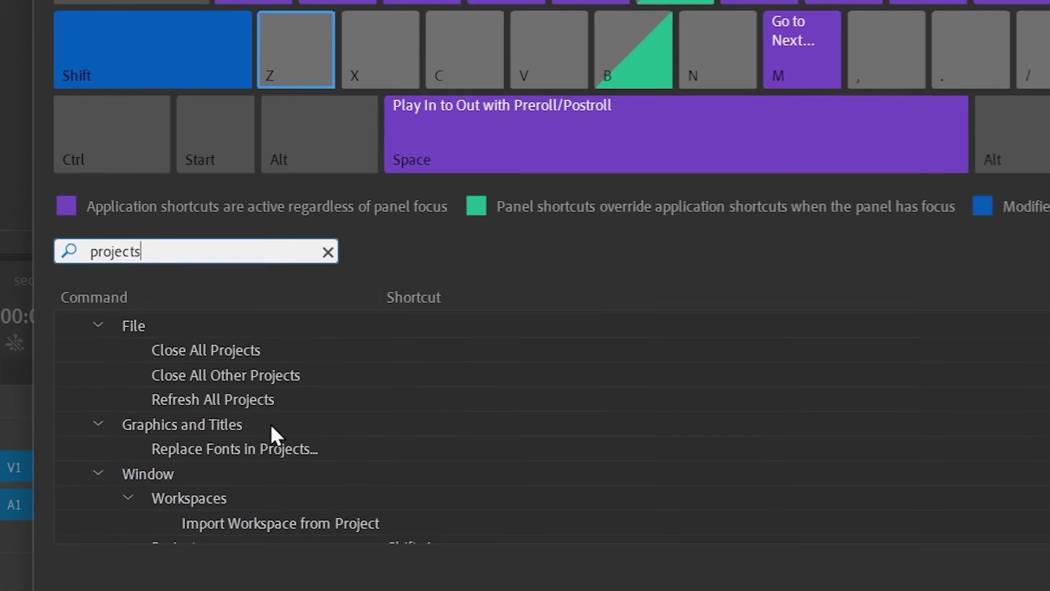
- Find the Projects window command in the "projects" search results and assign Shift+Z to it
scroll(271, 426, "down", 5)
scroll(248, 433, "up", 2)
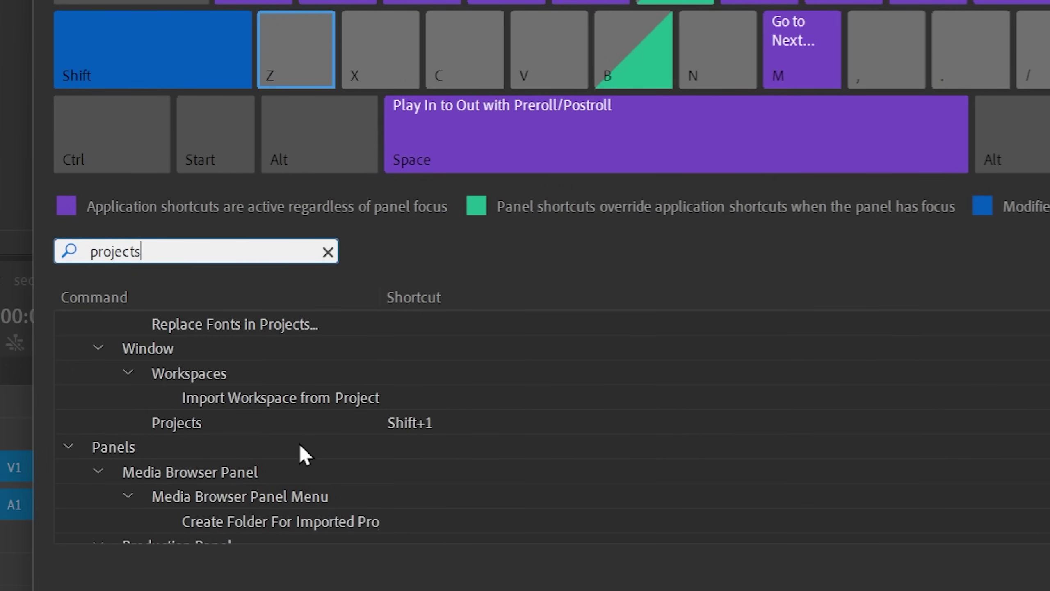
scroll(269, 446, "up", 2)
left_click(409, 467)
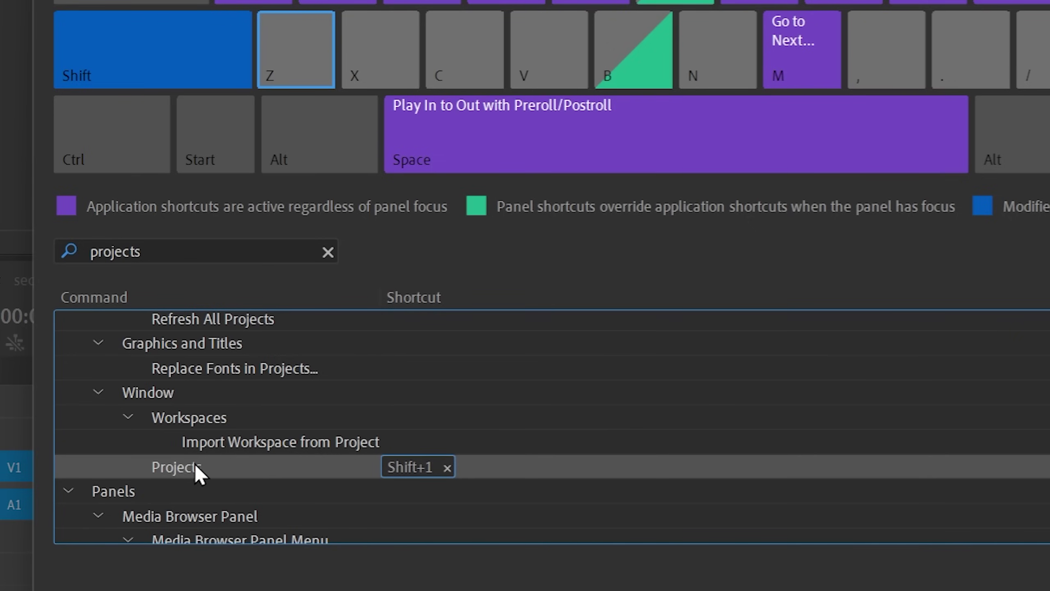
left_click_drag(192, 464, 272, 38)
- Search for "effect controls" and "effects", assigning Shift+X to the Effect Controls window and Shift+C to the Effects window
left_click_drag(153, 252, 77, 254)
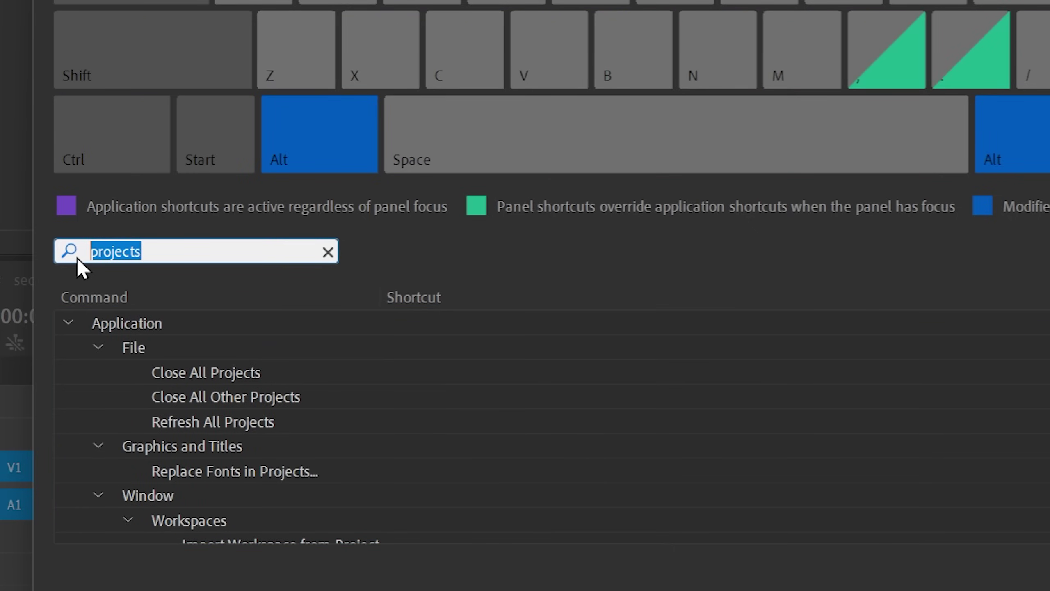
type("effect control")
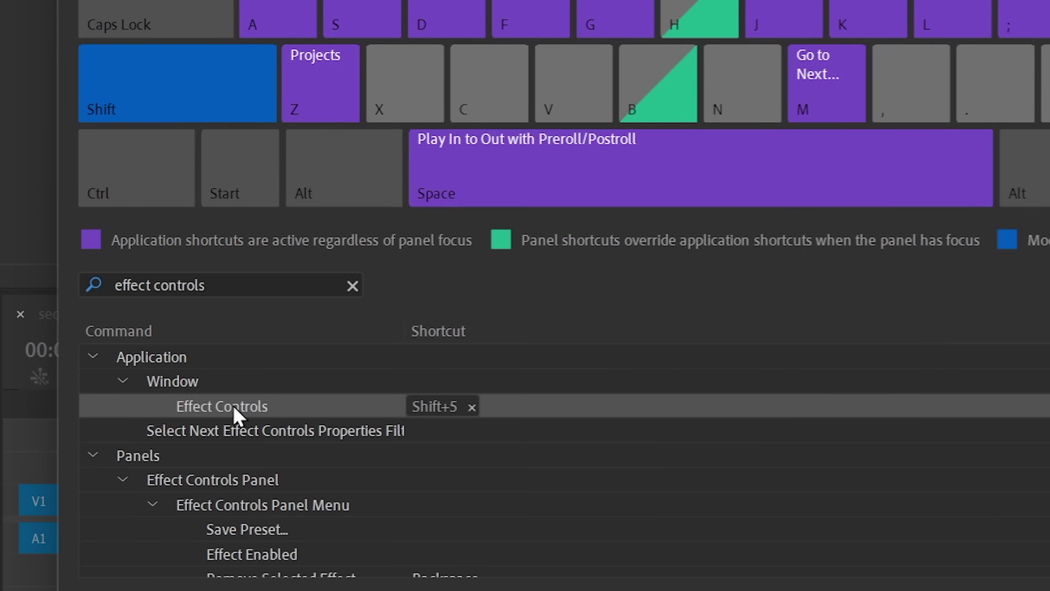
left_click_drag(238, 415, 403, 94)
left_click_drag(403, 94, 403, 94)
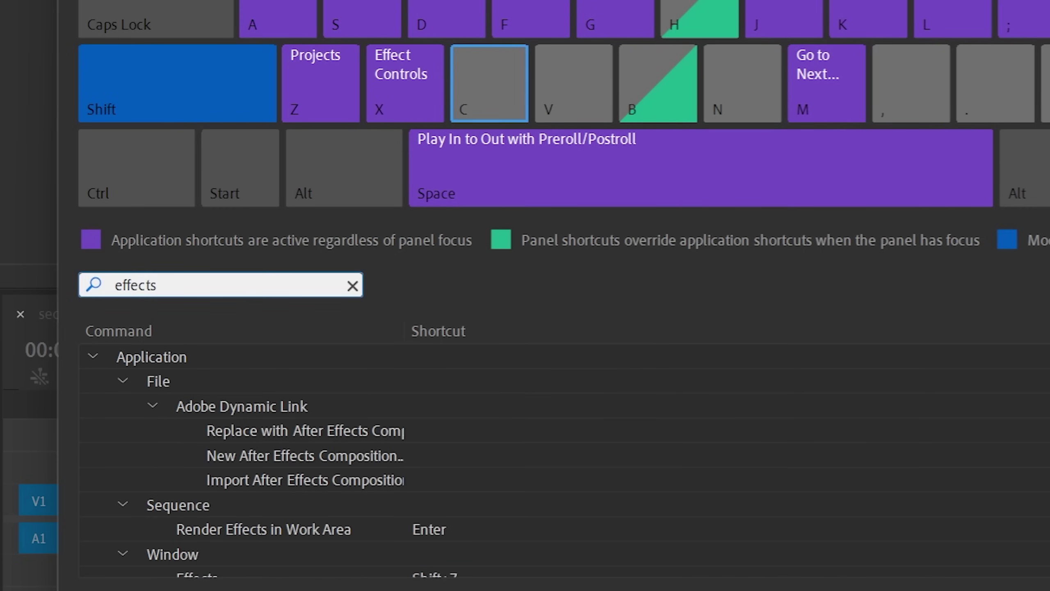
scroll(549, 438, "down", 3)
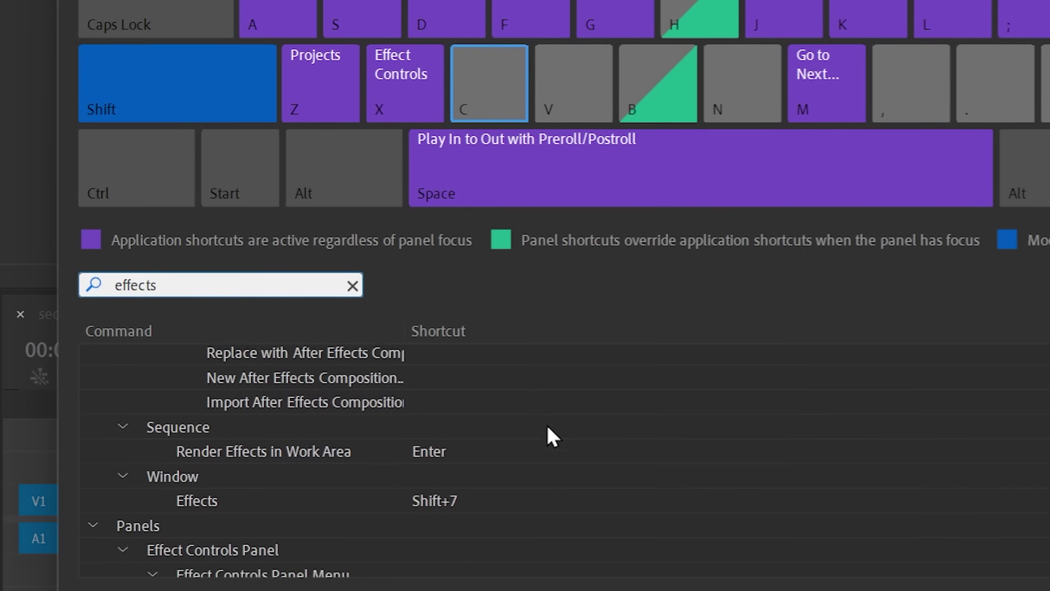
left_click_drag(162, 457, 490, 94)
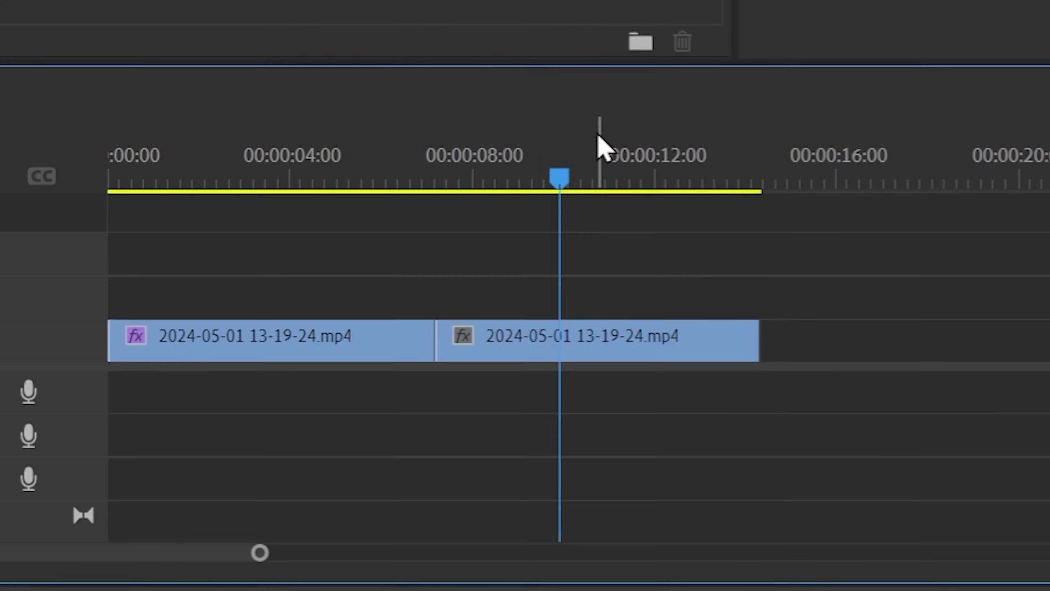
- Move the playhead to 00:00:09:13 and switch from the Effects panel to Effect Controls for the second V1 clip
left_click_drag(569, 173, 544, 154)
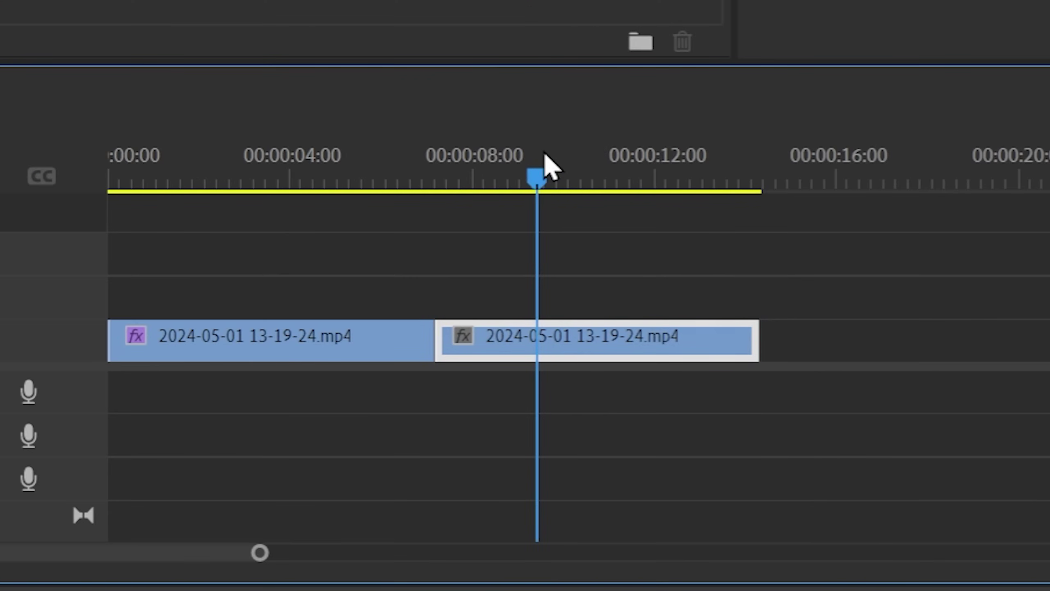
key("shift+c")
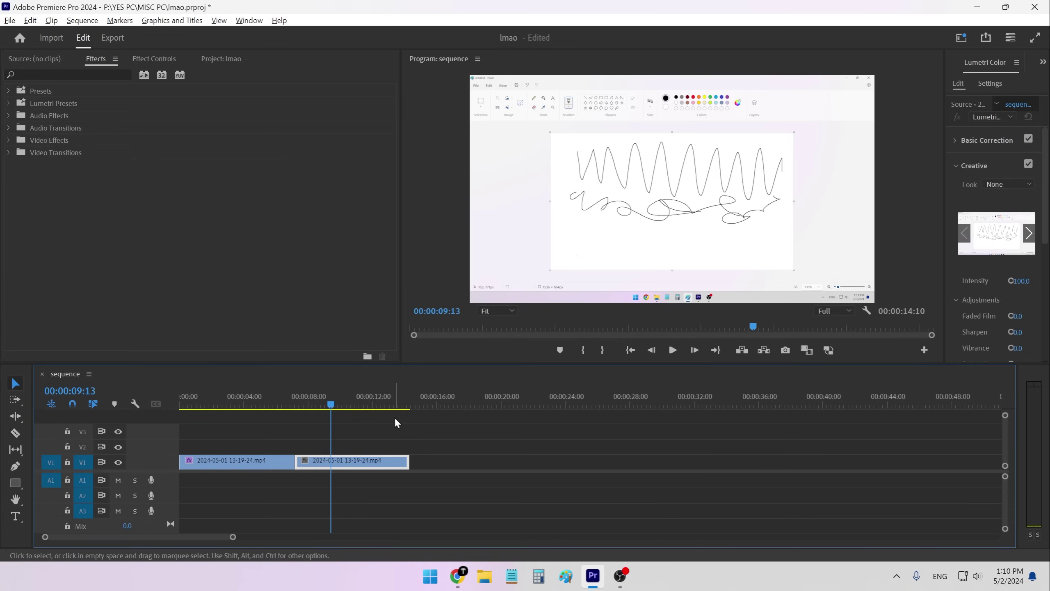
key("shift+5")
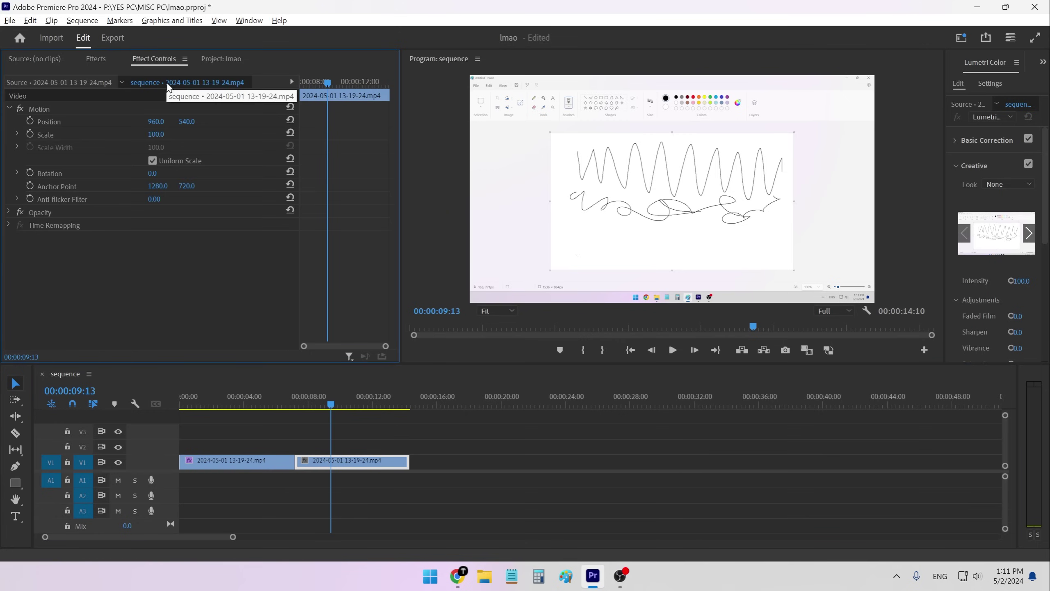
- Keyframe Position and Scale at 00:00:09:13, set Scale to 324 at 00:00:10:05, and shift the image toward its upper-left content in the preview
left_click(30, 134)
left_click(30, 121)
left_click_drag(333, 82, 336, 83)
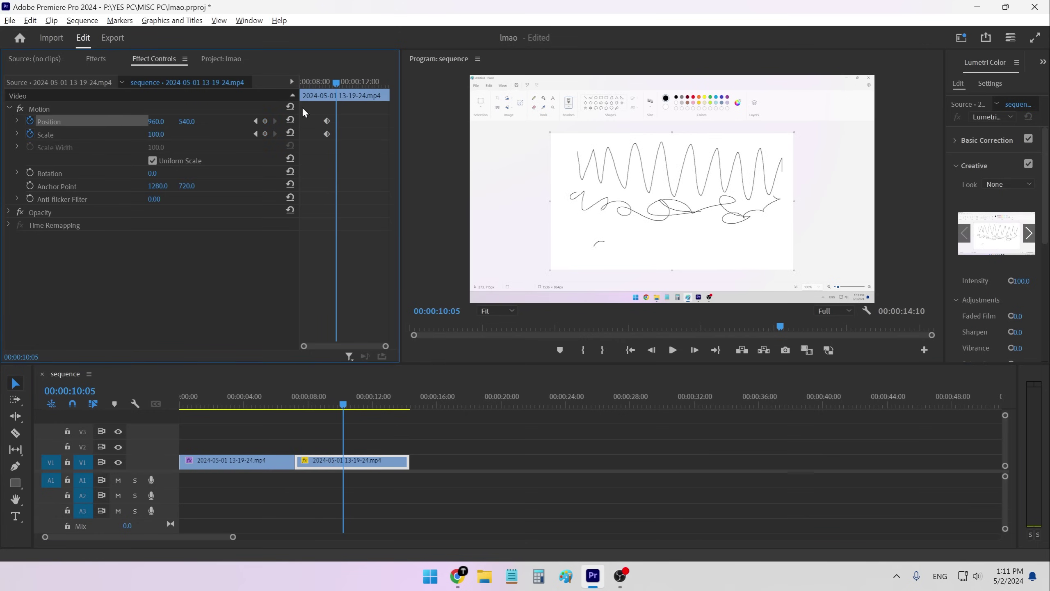
left_click_drag(152, 134, 406, 174)
double_click(578, 173)
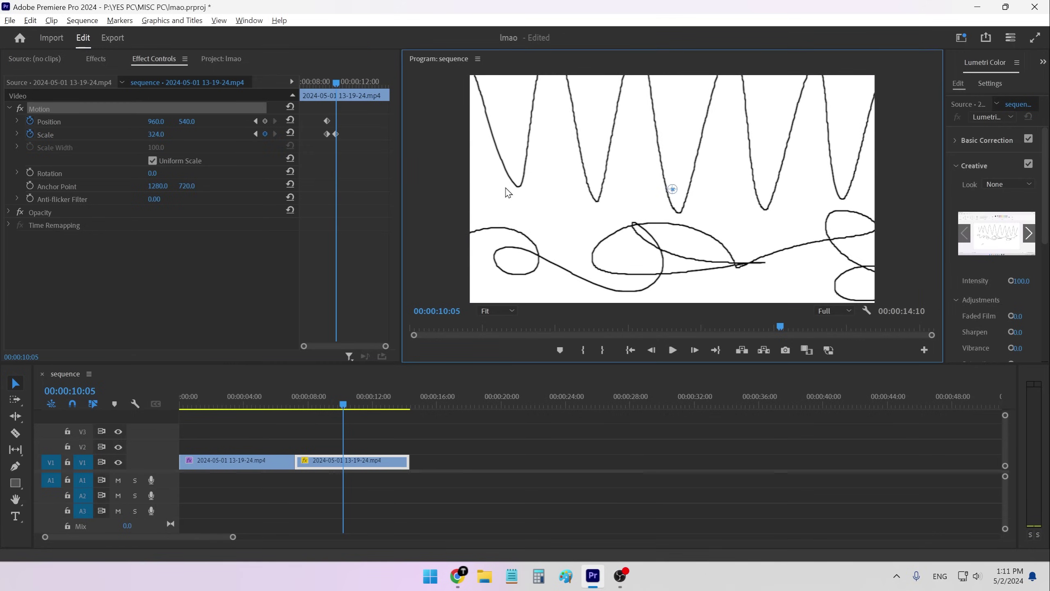
left_click_drag(509, 193, 600, 244)
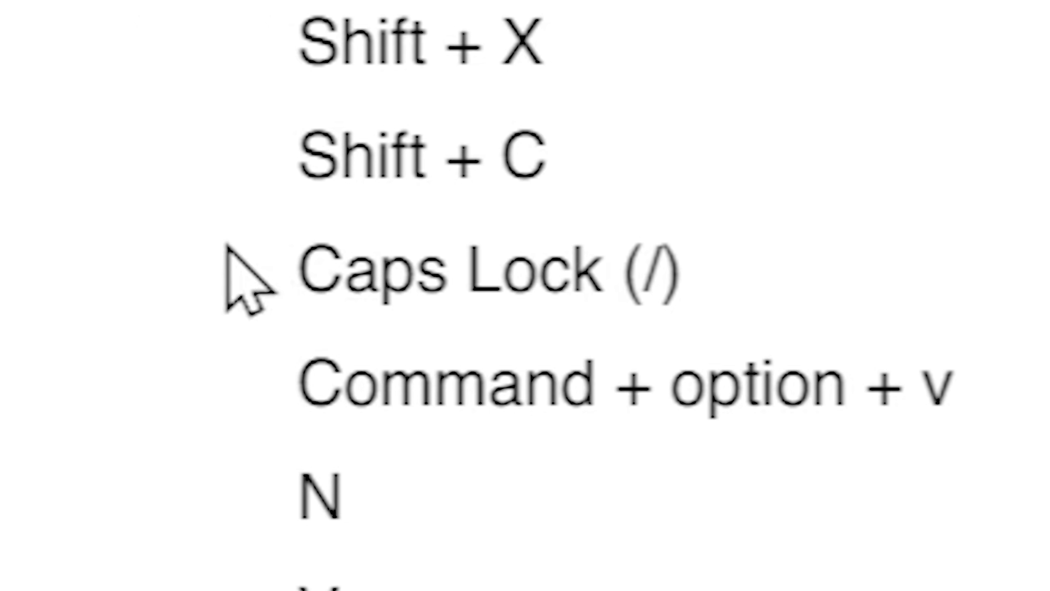
- Check the zoom to sequence entry in the shortcuts PDF, zoom the timeline in and out, and fit the whole sequence
double_click(654, 272)
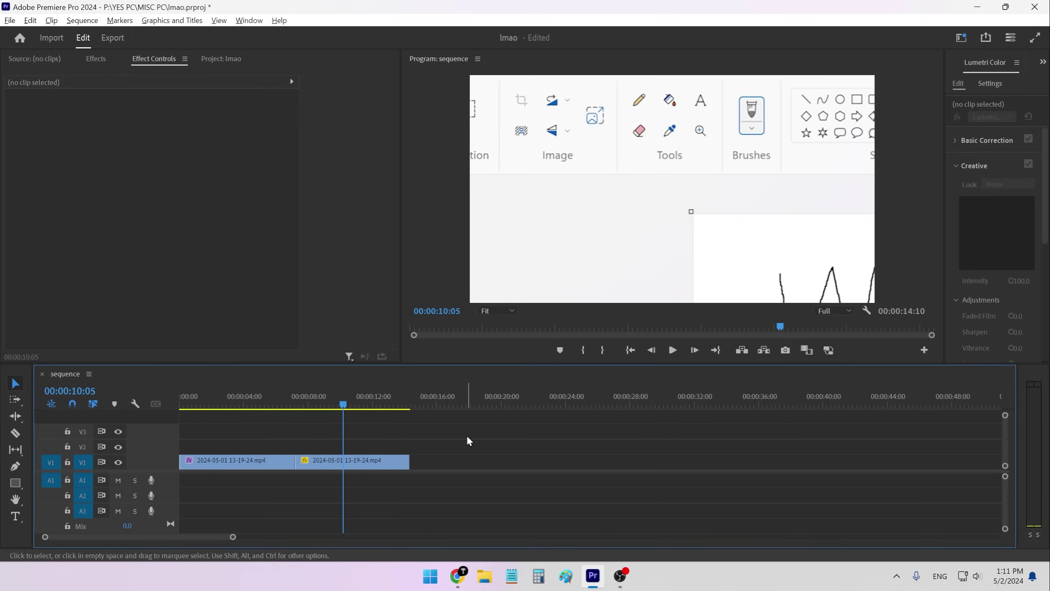
key("equal")
key("minus")
key("backslash")
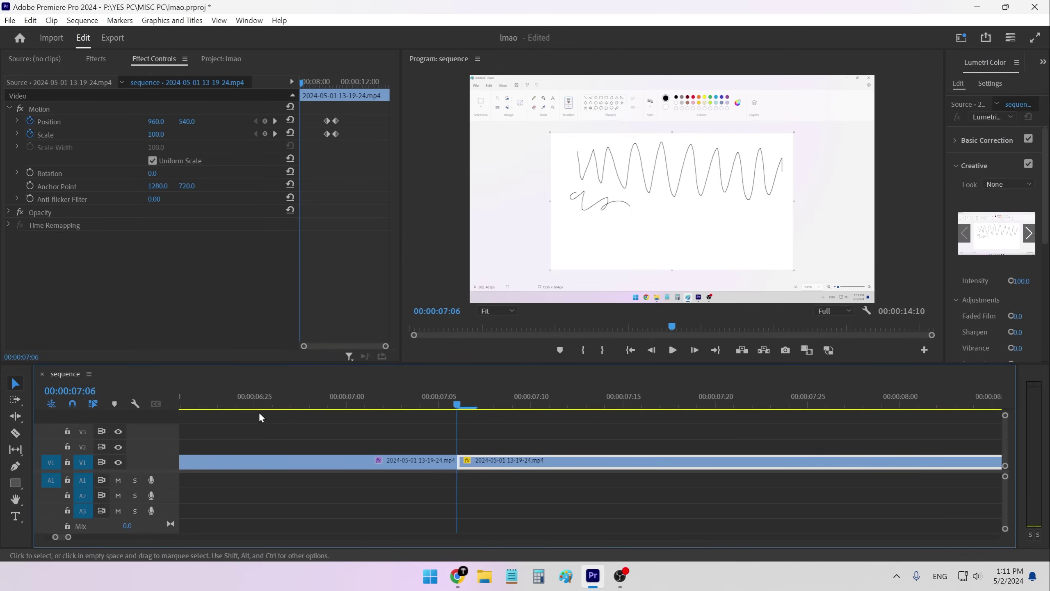
- Zoom in on the timeline to cut V1 into short pieces around 00:00:07:10, and fit the whole sequence in view
key("equal")
key("equal")
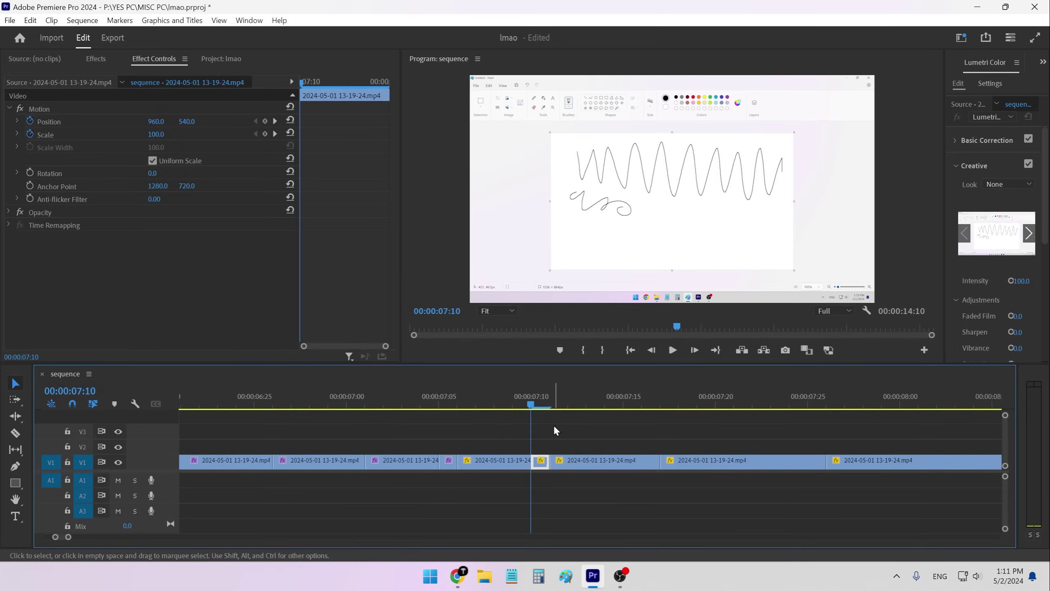
key("backslash")
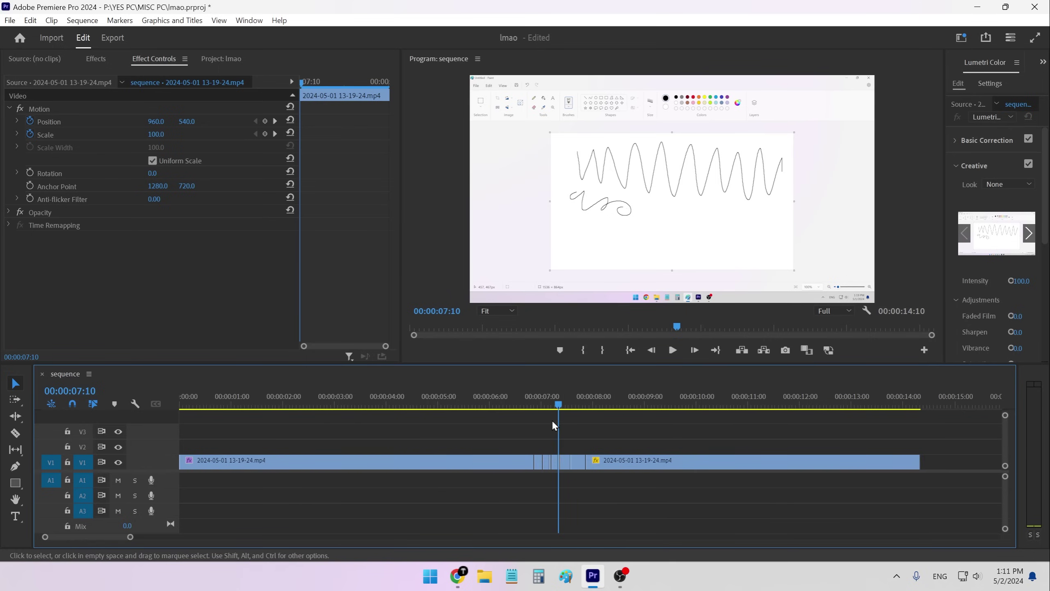
- Highlight the paste attributes entry in the shortcuts PDF and preview the Paste Attributes options for the selected V1 clips without applying them
left_click_drag(247, 426, 927, 479)
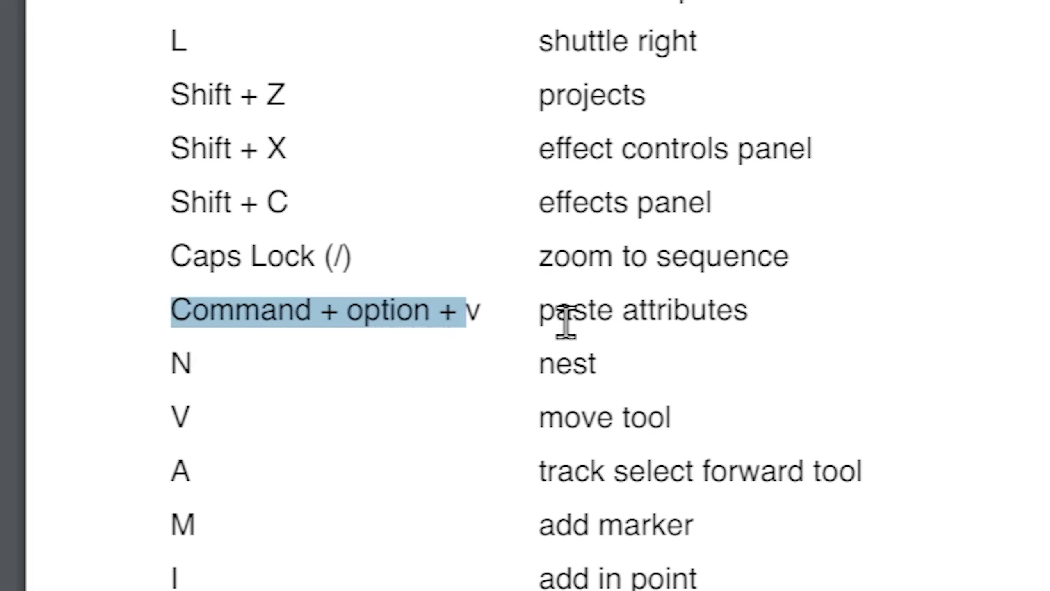
left_click_drag(565, 316, 980, 322)
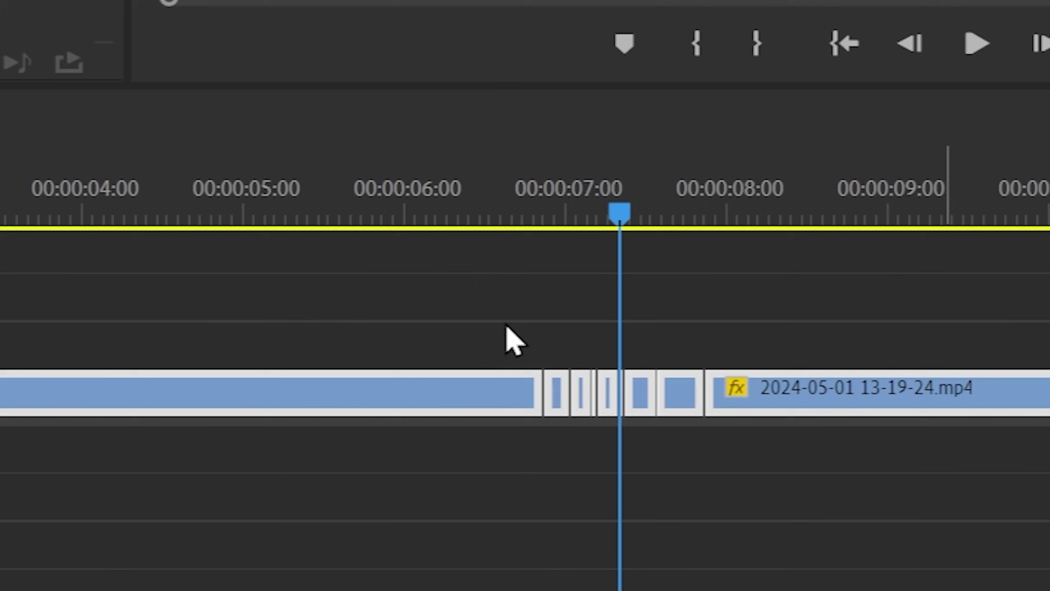
left_click_drag(691, 302, 307, 448)
key("ctrl+alt+v")
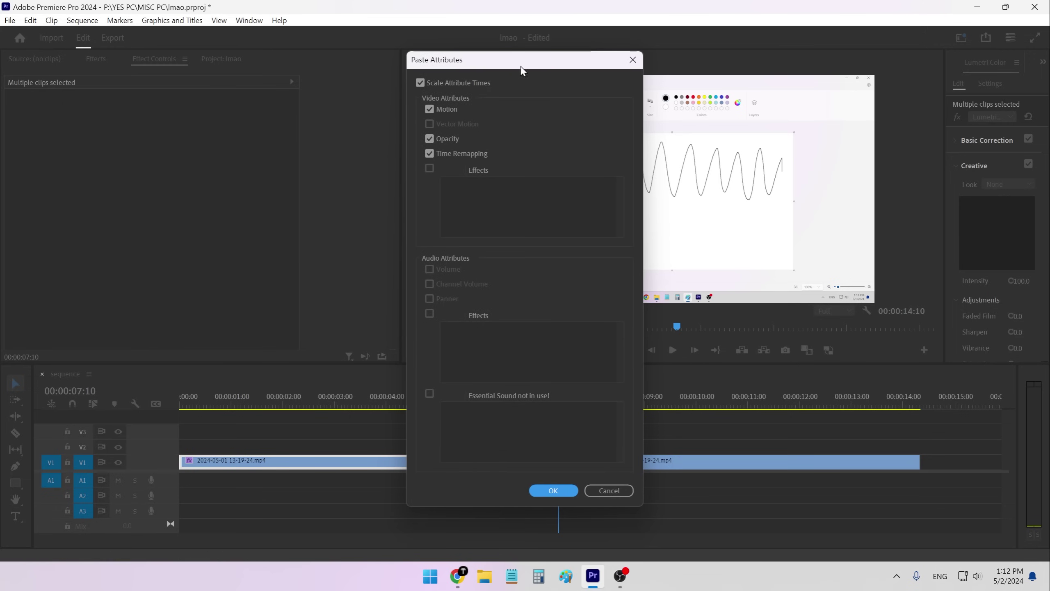
left_click(627, 488)
- Select the last V1 clip and scrub through its Position and Scale keyframes to 00:00:09:23
left_click(619, 467)
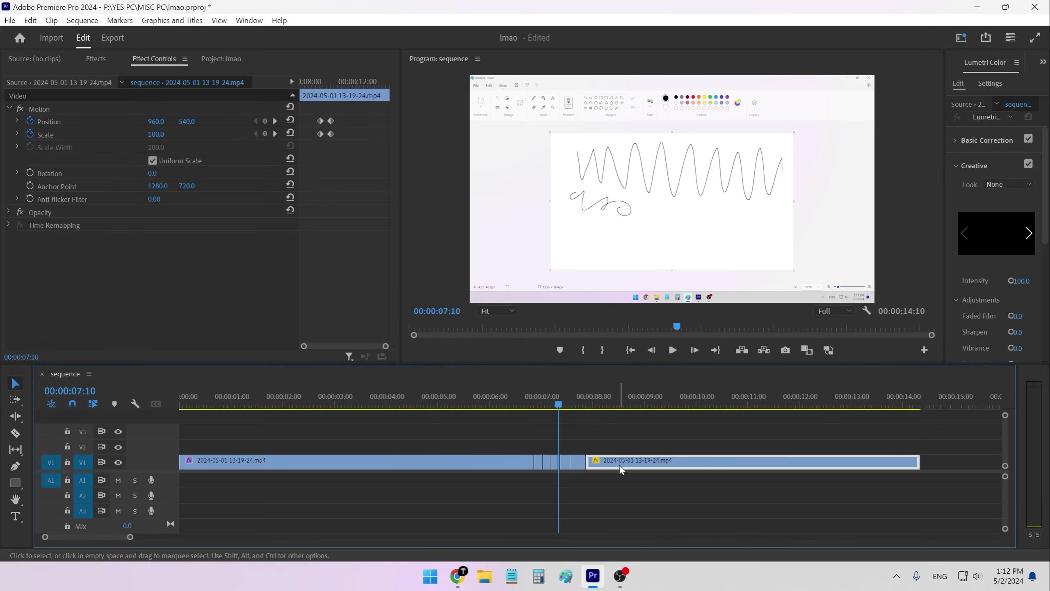
left_click(625, 396)
left_click_drag(310, 84, 326, 92)
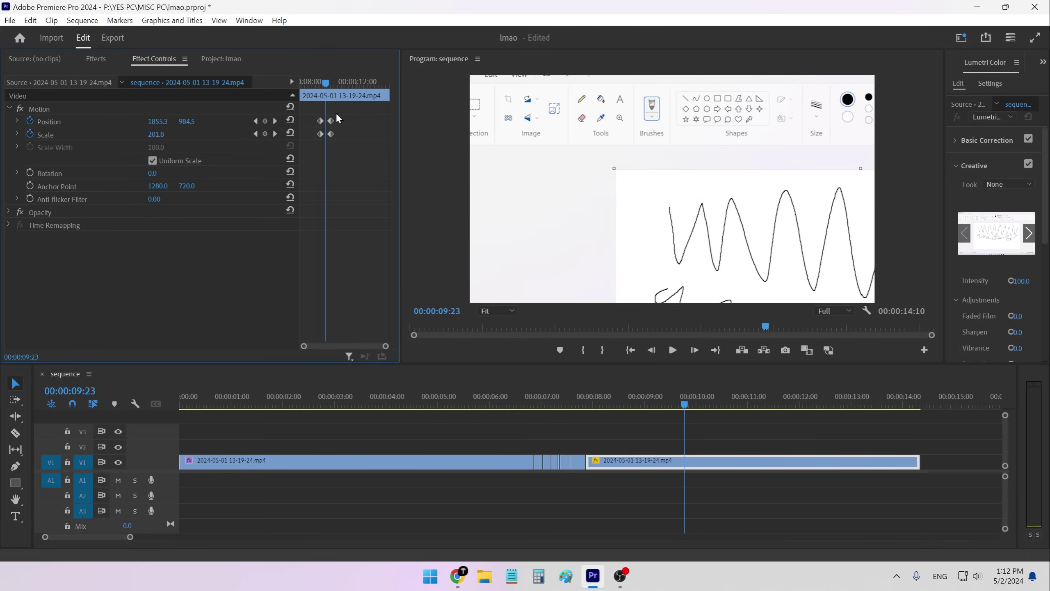
- Select the V1 clips before the last one and paste the Motion, Opacity and Time Remapping attributes onto them with Scale Attribute Times enabled
left_click_drag(462, 432, 554, 472)
key("ctrl+alt+v")
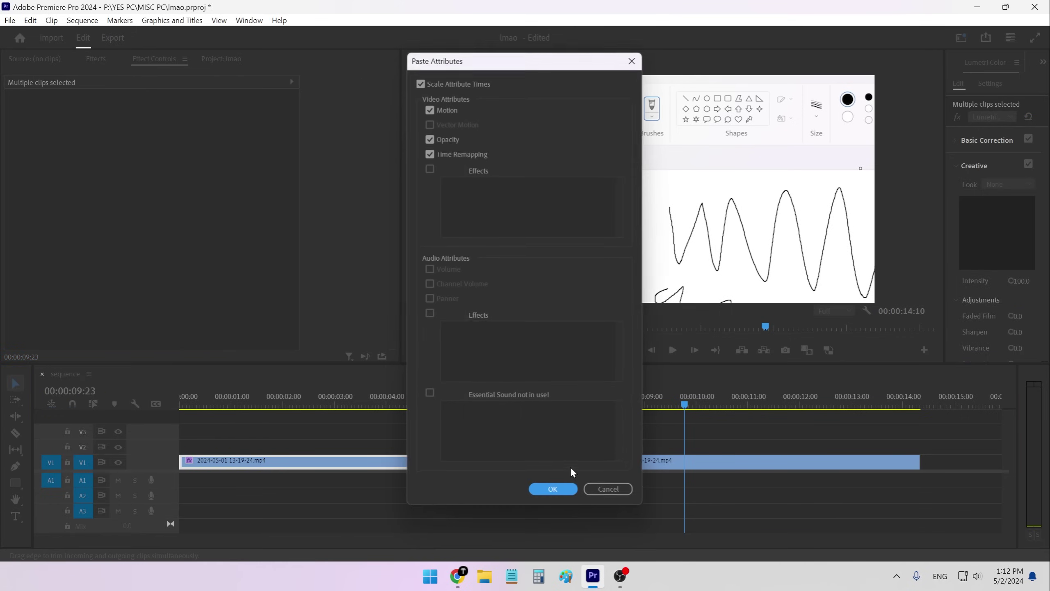
left_click(553, 490)
- Inspect the pasted keyframes on the first V1 clip, scrubbing to 00:00:02:04, and on the short clip after it
left_click(233, 461)
left_click_drag(227, 395, 290, 396)
left_click(538, 461)
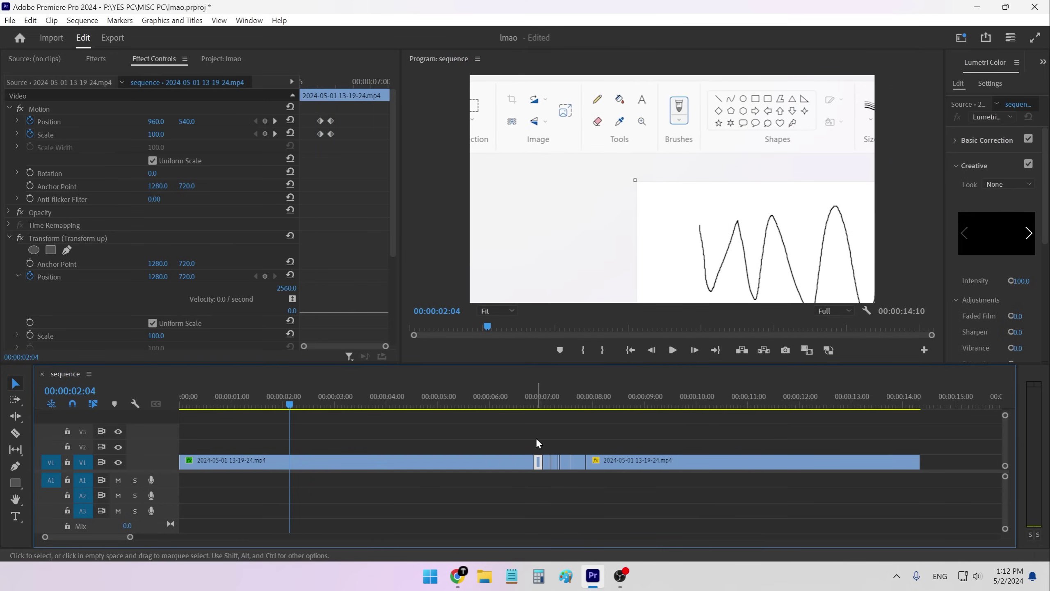
- Scrub to 00:00:06:24 and nest all the clips on V1 together, keeping the default nested sequence name
left_click_drag(536, 398, 531, 400)
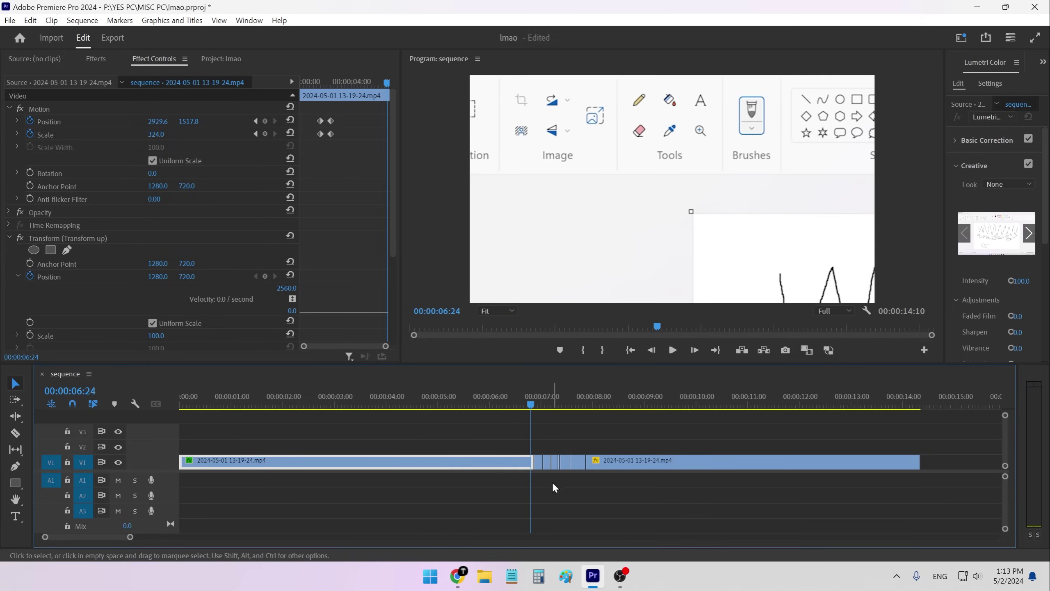
left_click_drag(396, 413, 721, 476)
right_click(504, 468)
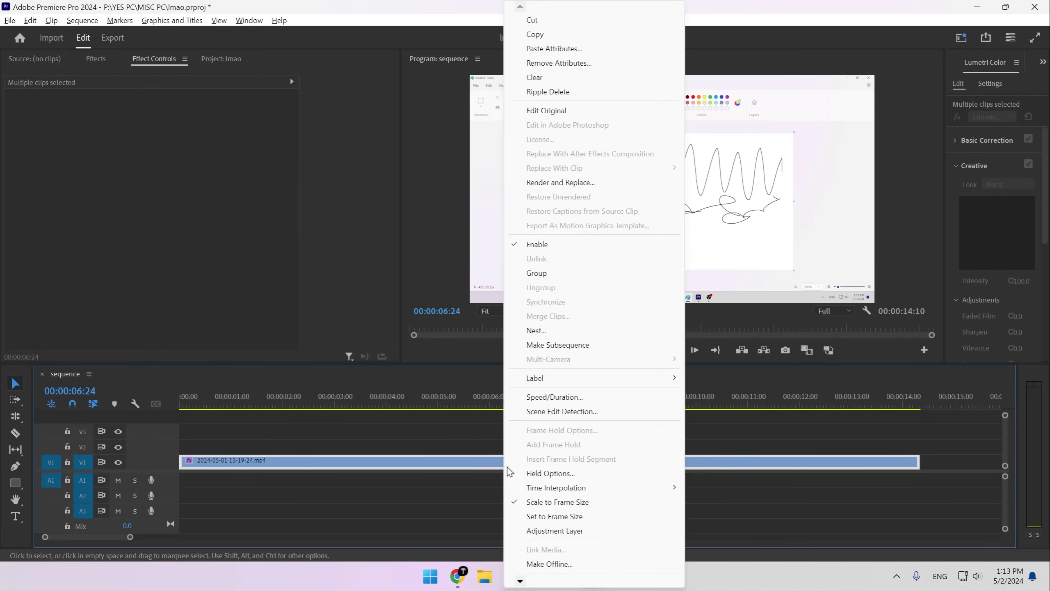
left_click(556, 331)
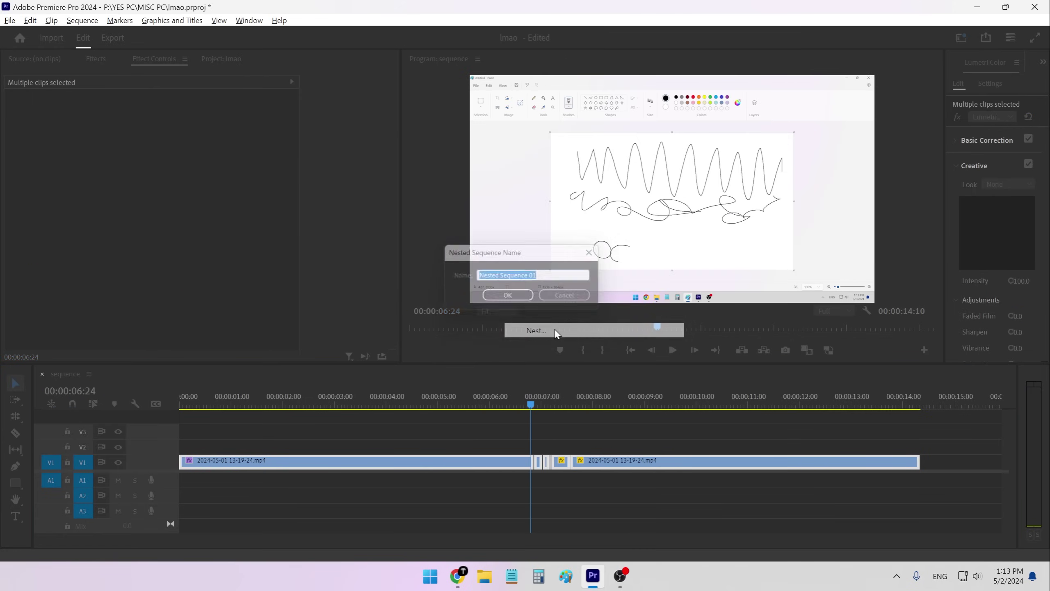
left_click(513, 296)
right_click(452, 460)
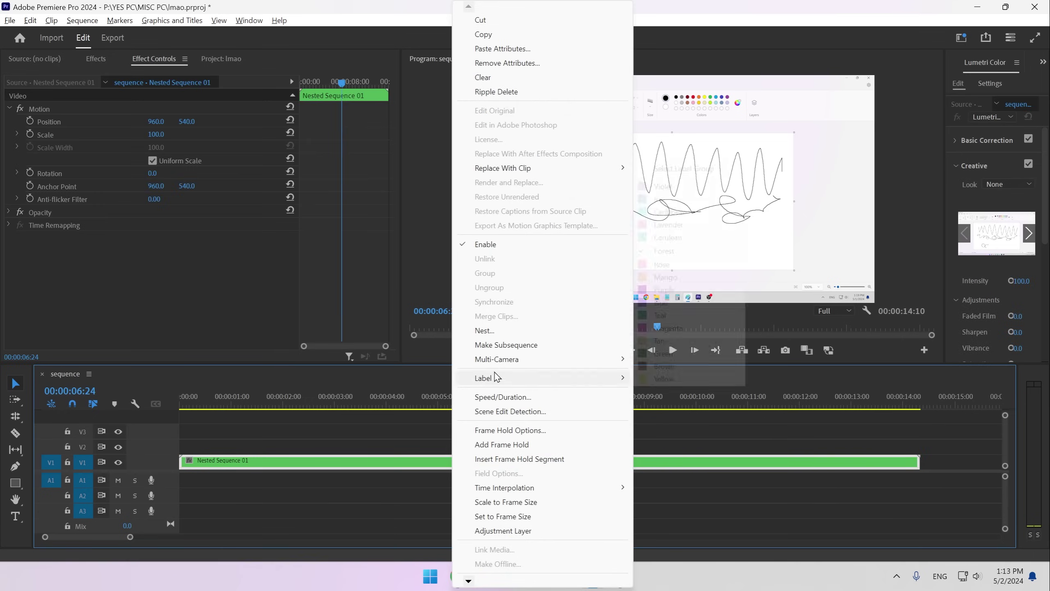
left_click(349, 447)
- Assign the N key to the Nest command and use it to nest the V1 clips after the first one
key("ctrl+alt+k")
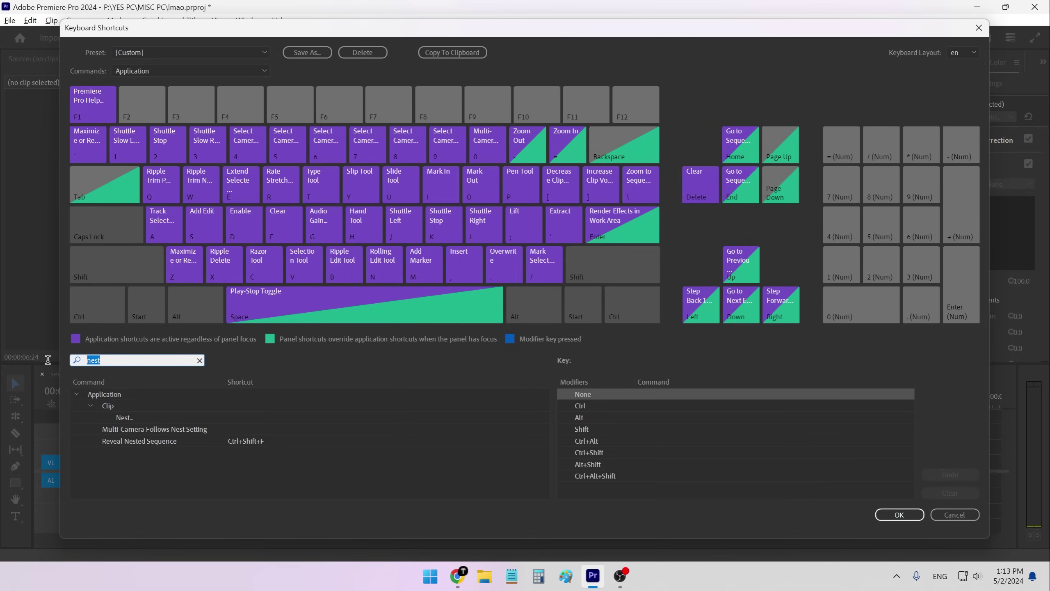
left_click(140, 417)
left_click_drag(387, 290, 384, 279)
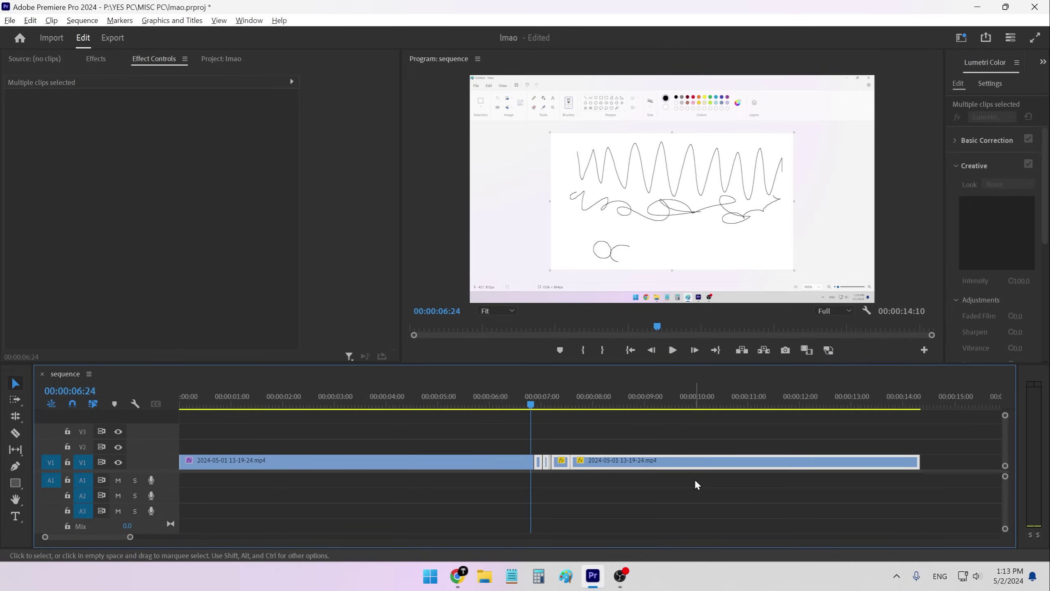
key("n")
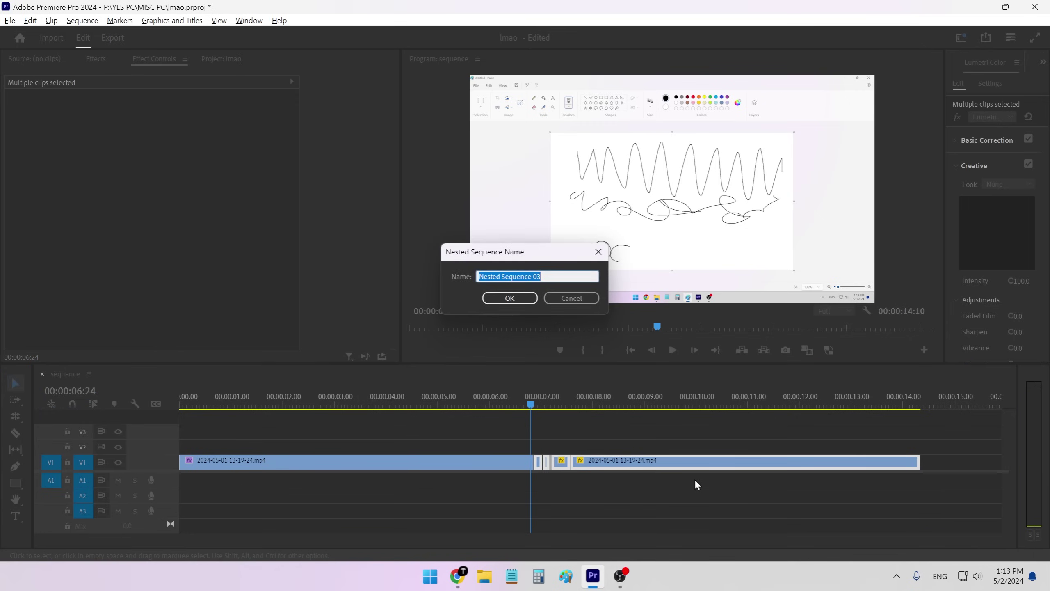
left_click(509, 298)
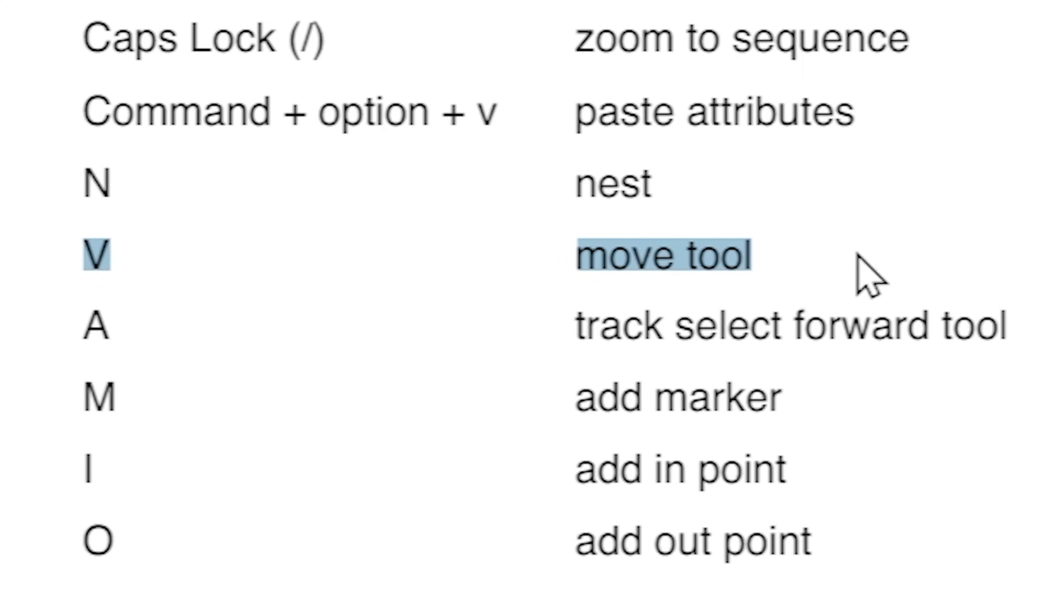
- Highlight the track select forward tool, add marker key and keyframe ease out and ease in entries in the shortcuts PDF
left_click_drag(86, 331, 1006, 327)
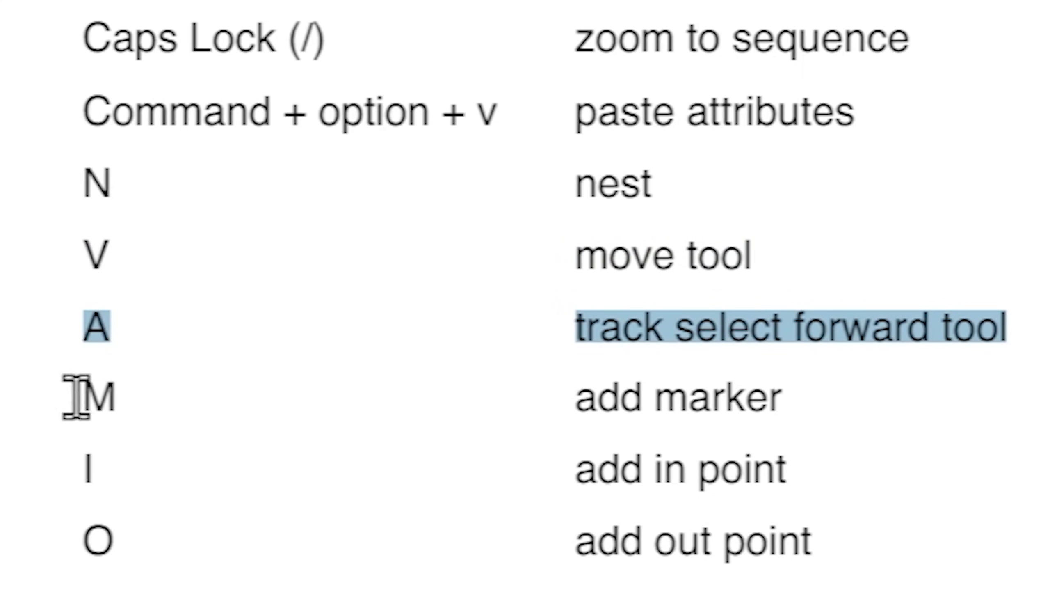
left_click_drag(77, 397, 116, 397)
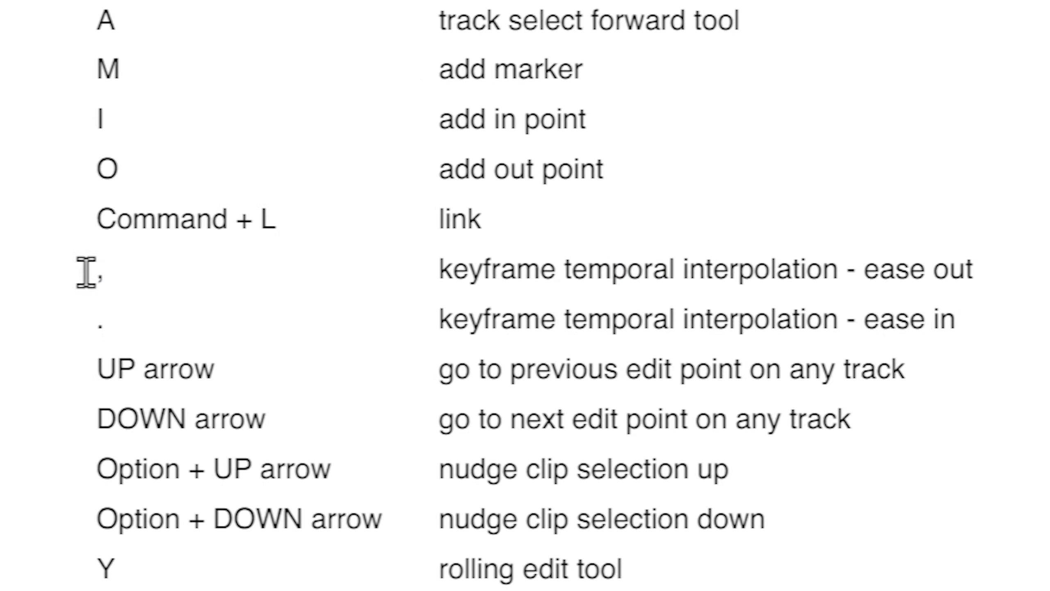
left_click_drag(86, 272, 963, 316)
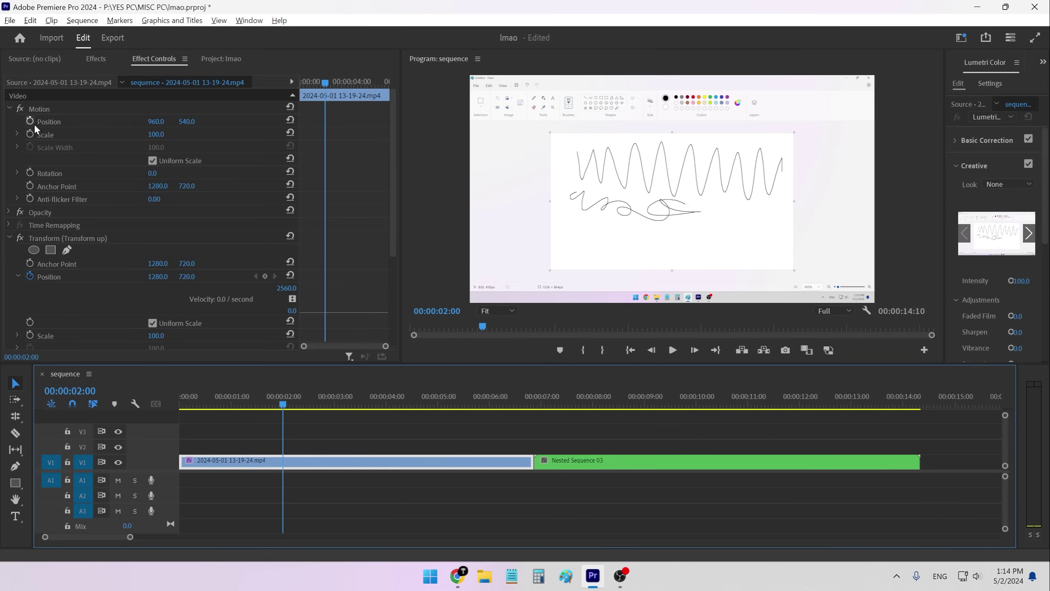
- Keyframe the first V1 clip's Position and Scale at 00:00:02:00, with second keyframes at 00:00:02:10 set to Position 960, 1264 and Scale 243
left_click(30, 120)
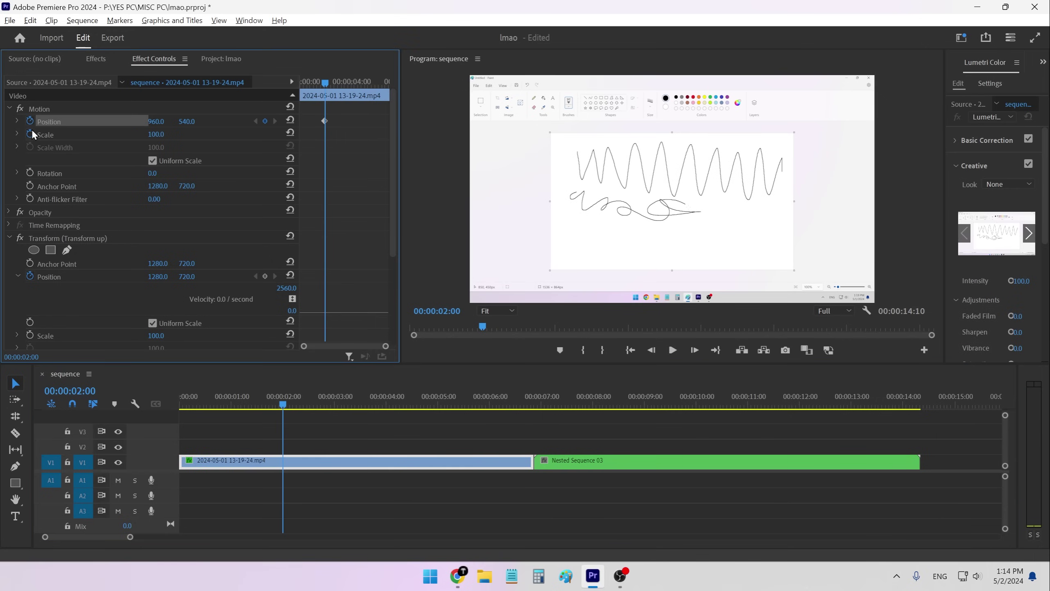
left_click(30, 133)
key("shift+Right")
key("shift+Right")
left_click_drag(157, 134, 215, 134)
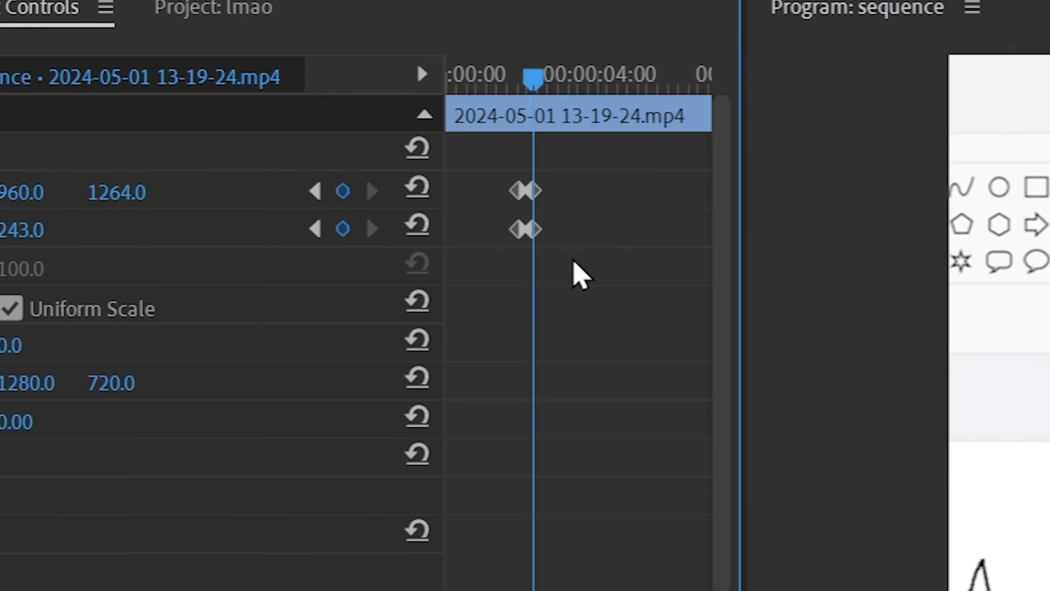
- Apply temporal interpolation Ease In to the second Position and Scale keyframes and Ease Out to the first ones
left_click_drag(343, 145, 329, 122)
right_click(538, 193)
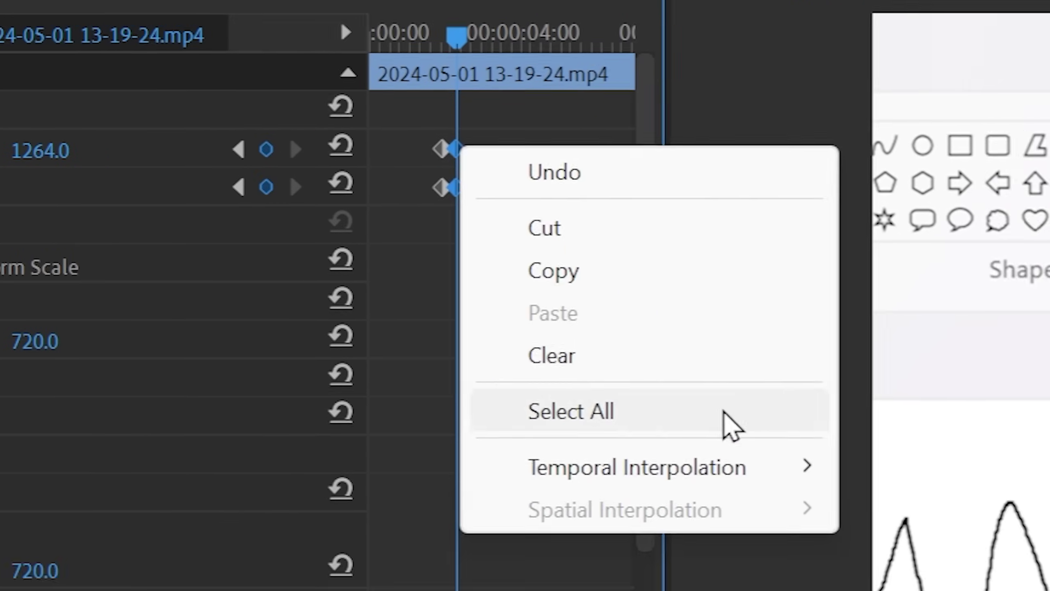
mouse_move(802, 512)
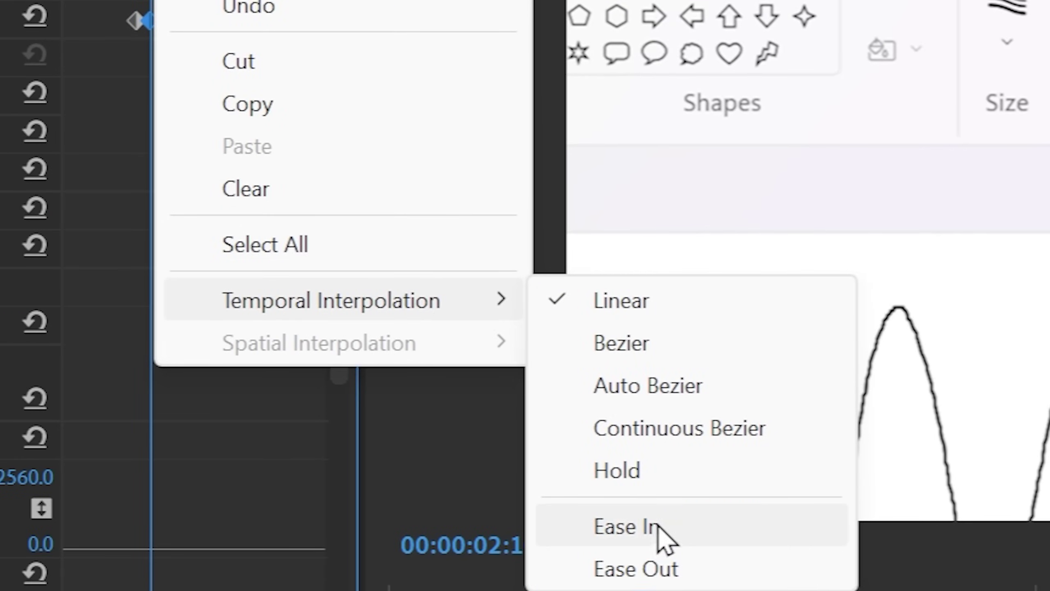
left_click(658, 526)
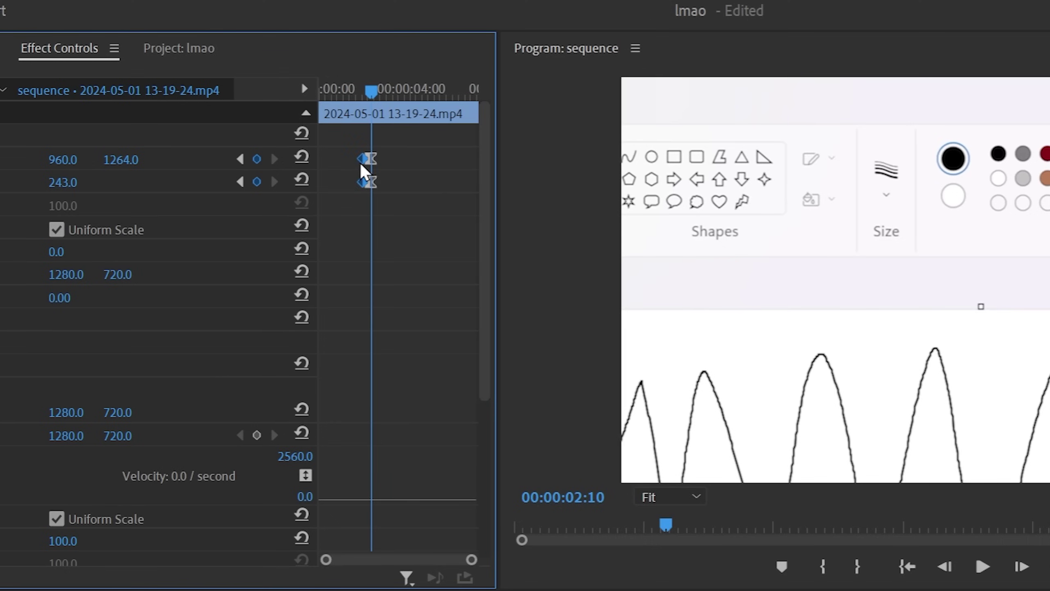
right_click(361, 158)
mouse_move(498, 353)
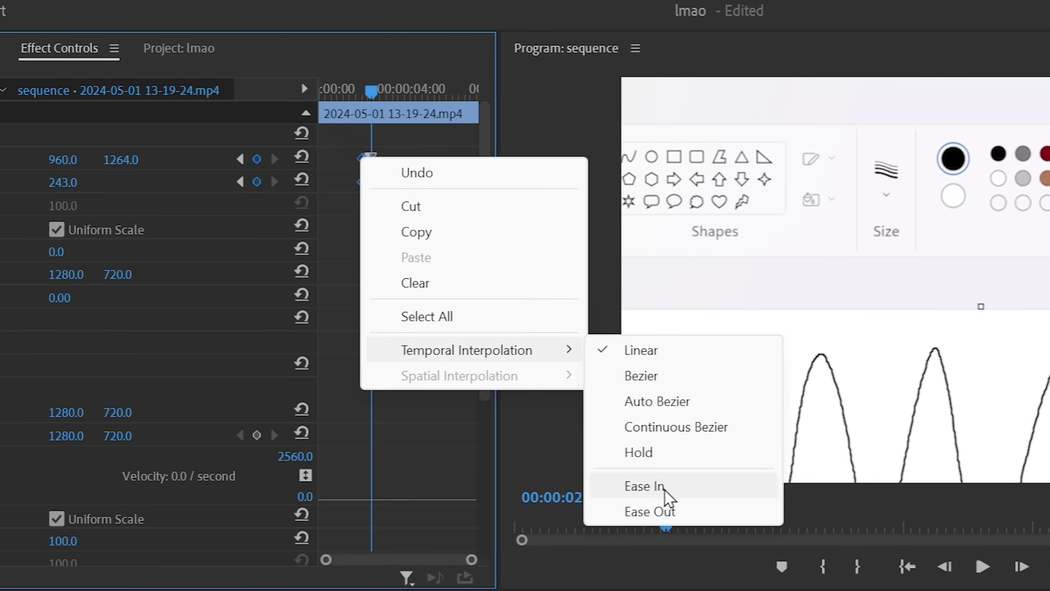
left_click(649, 511)
- Play back the first V1 clip's eased zoom from just before the first keyframes
left_click_drag(366, 96, 355, 97)
key("space")
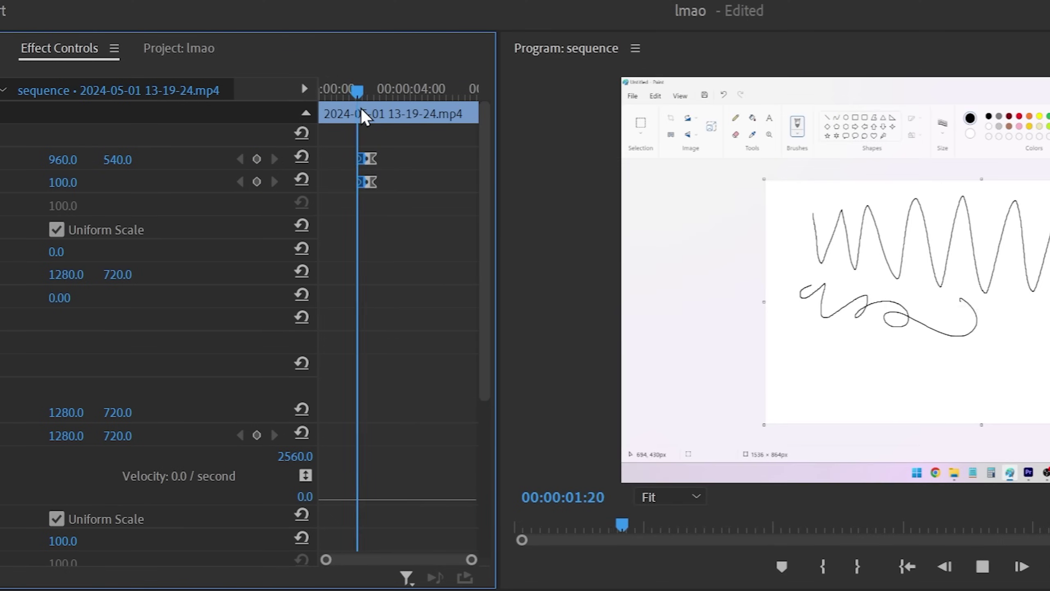
key("space")
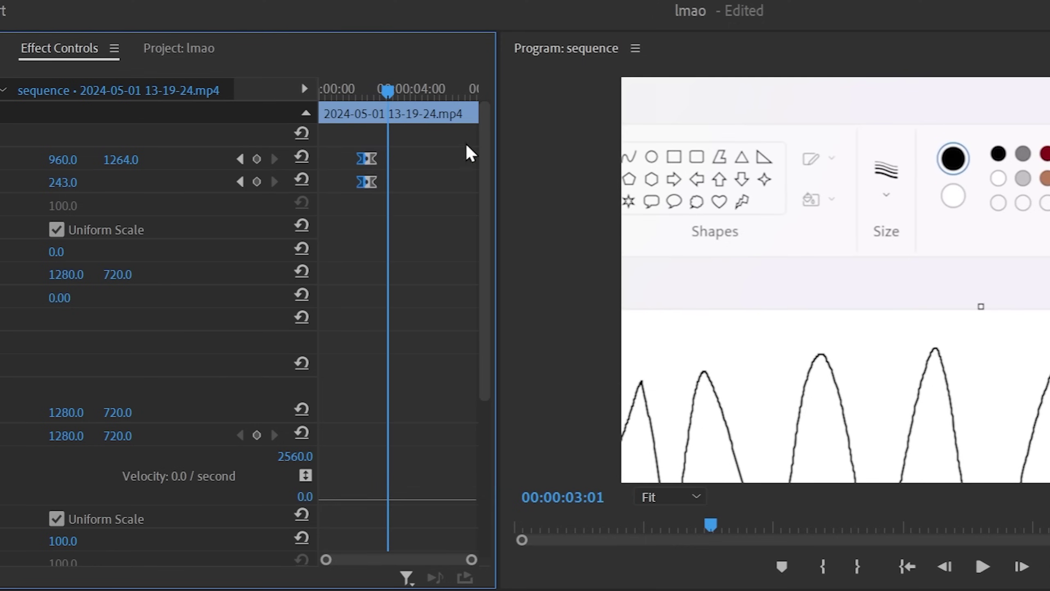
- Move the second Position and Scale keyframes later in the clip and play back the longer zoom
left_click_drag(415, 211, 365, 140)
left_click_drag(372, 158, 440, 164)
left_click_drag(387, 89, 343, 90)
key("space")
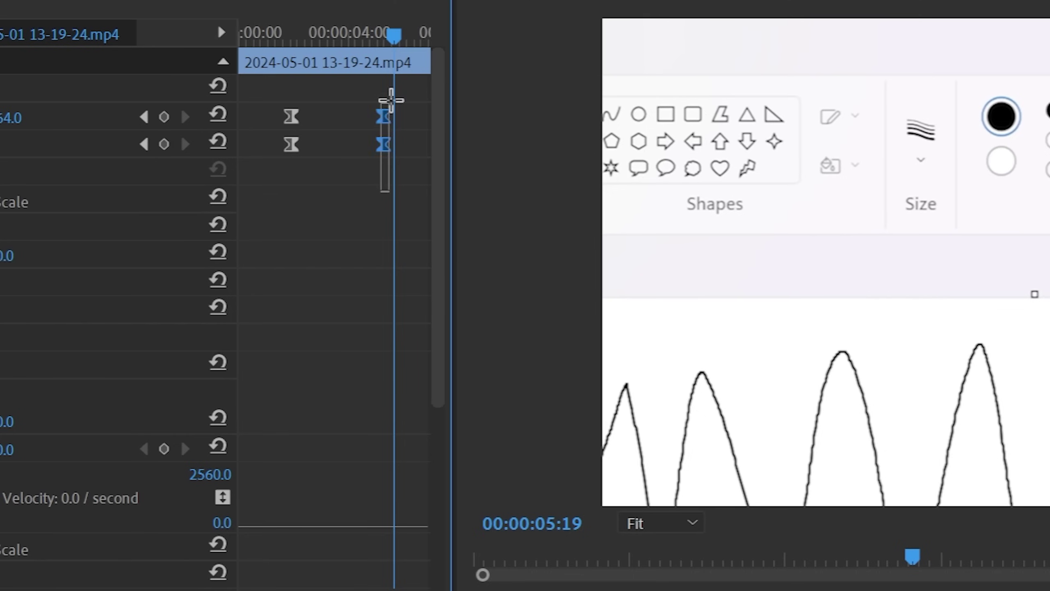
- Review the Temporal Interpolation options for the second Position and Scale keyframes without applying any
right_click(380, 115)
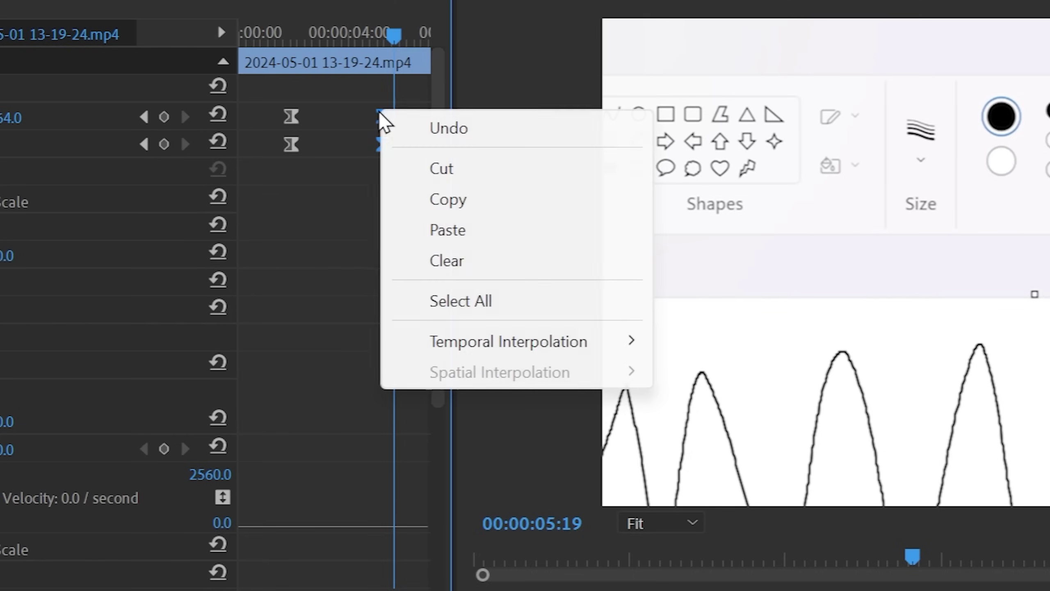
mouse_move(538, 352)
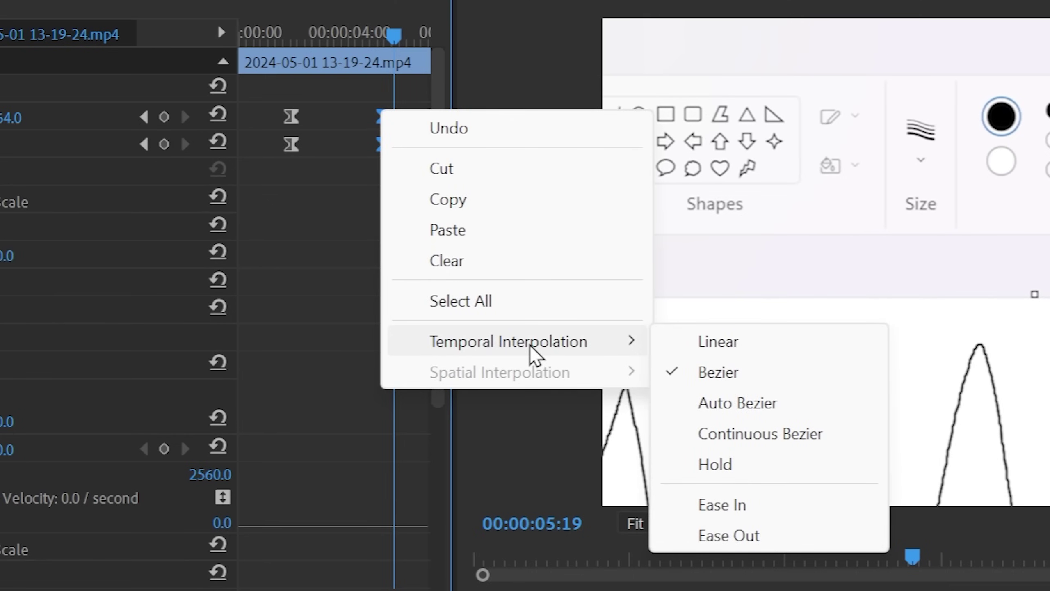
left_click(265, 271)
left_click_drag(253, 90, 420, 201)
left_click(309, 216)
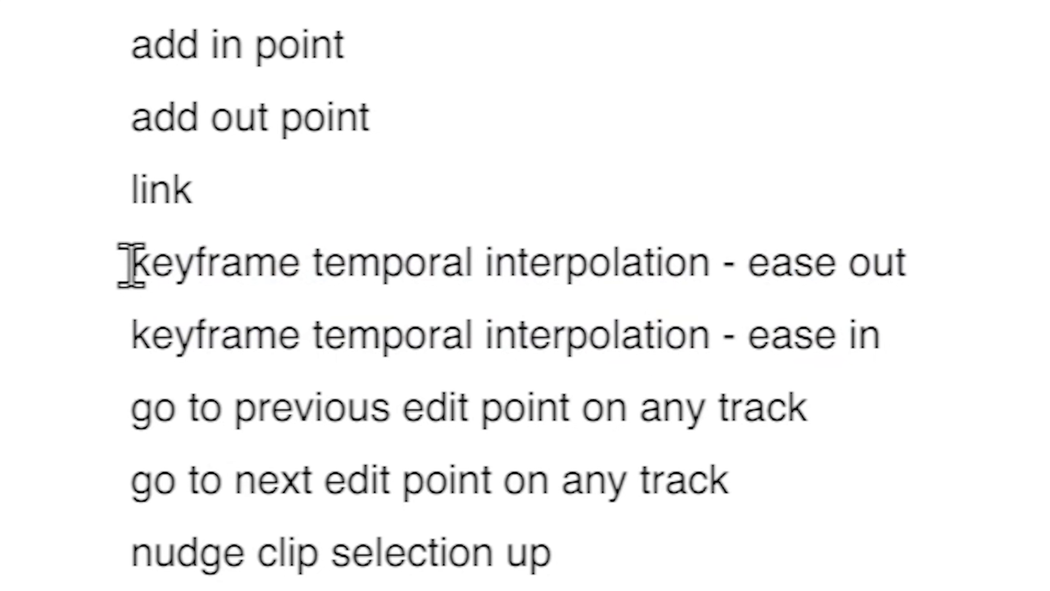
- Assign the comma key to Keyframe Temporal Interpolation - Ease Out and the period key to Keyframe Temporal Interpolation - Ease In
left_click_drag(133, 262, 1016, 286)
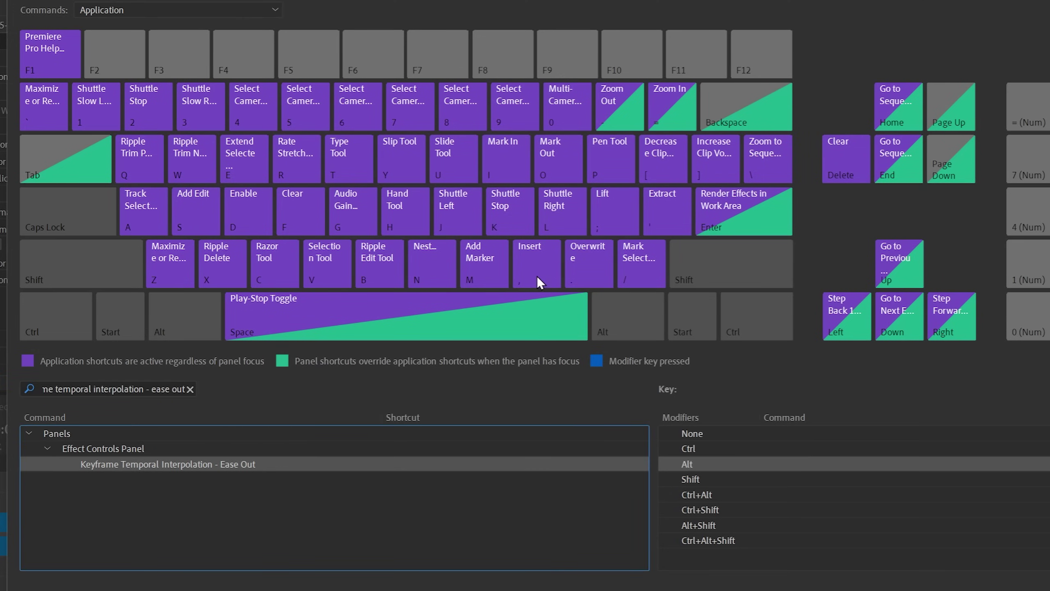
left_click_drag(533, 259, 533, 258)
double_click(178, 389)
type("in")
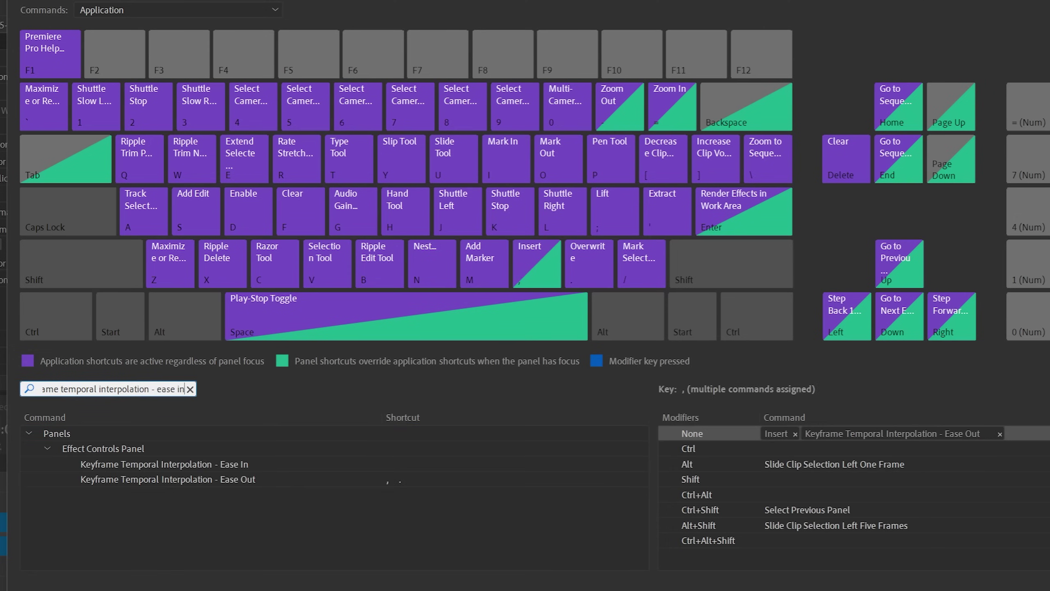
left_click(220, 461)
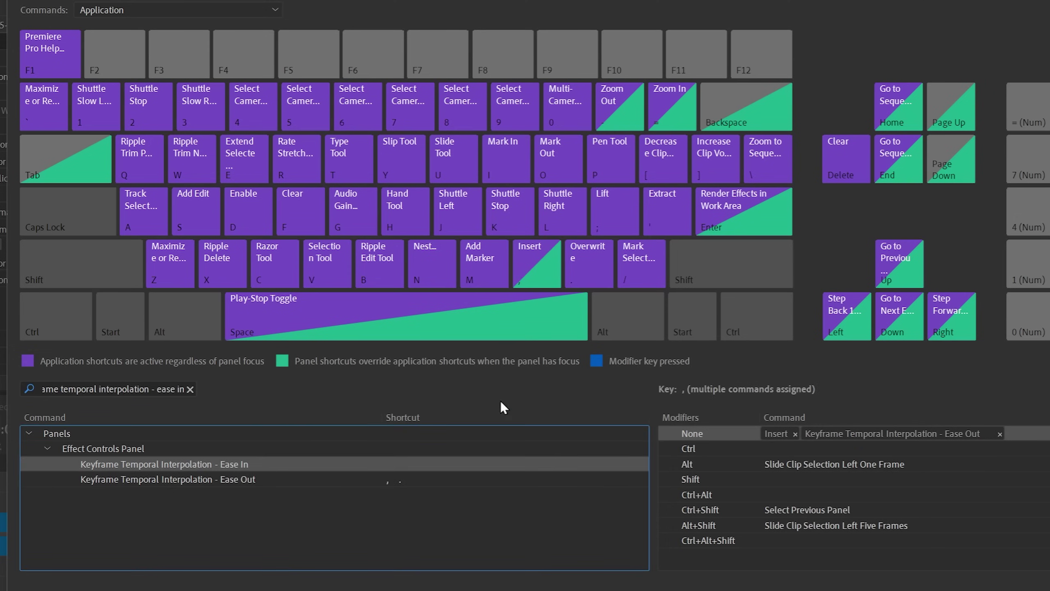
left_click(592, 263)
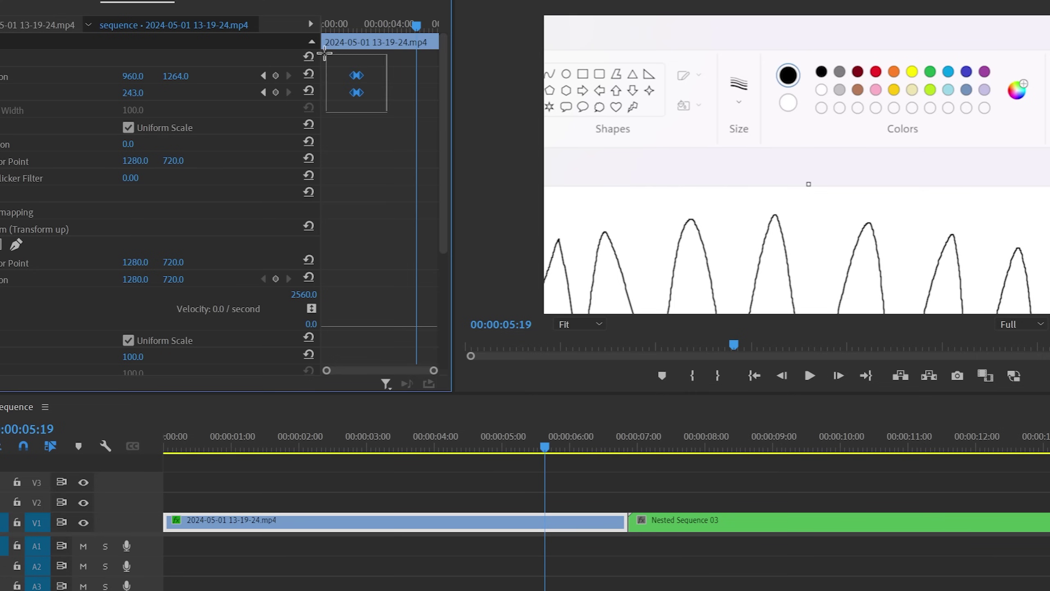
- Use the new shortcuts to ease in the second Position and Scale keyframes and ease out the first ones
left_click_drag(389, 120, 348, 52)
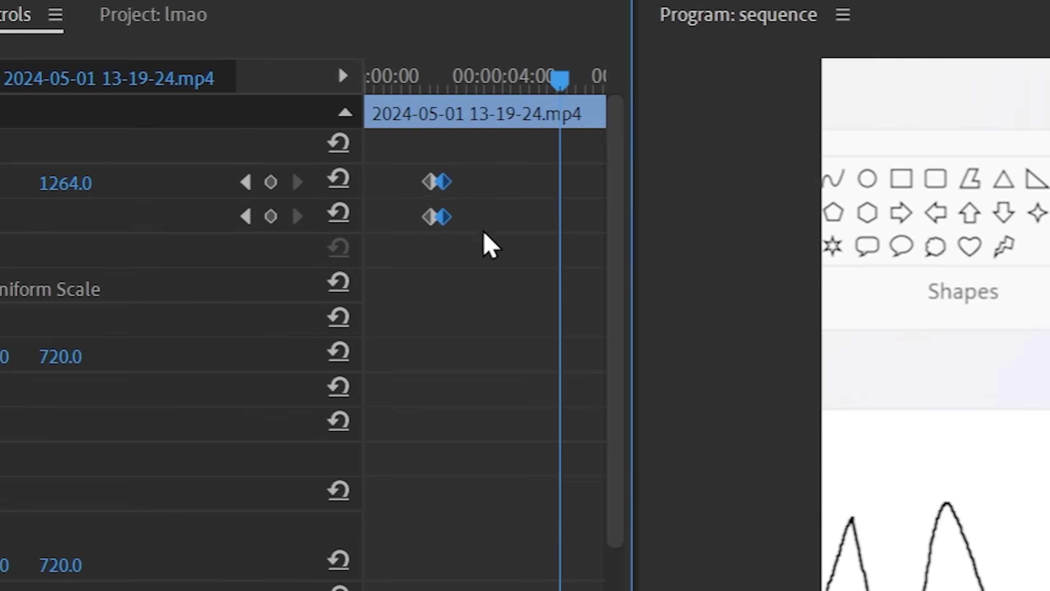
key(".")
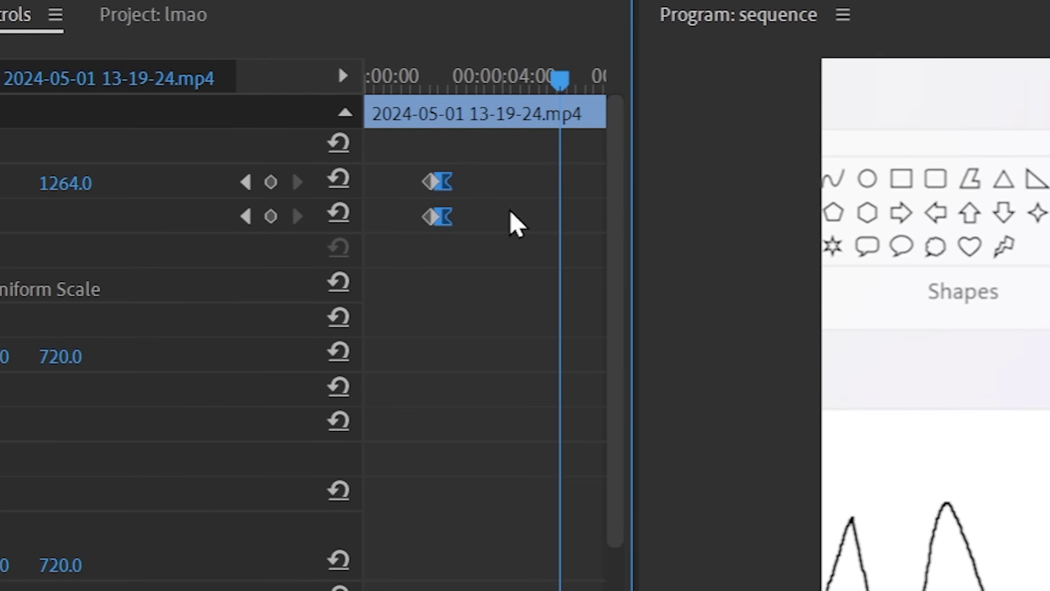
left_click_drag(403, 152, 445, 253)
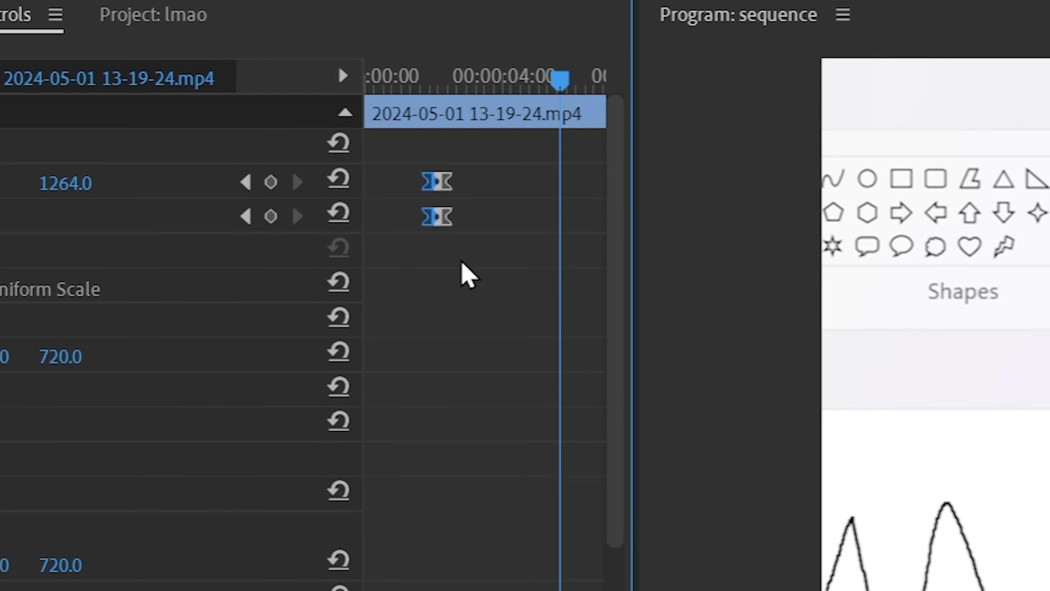
key("comma")
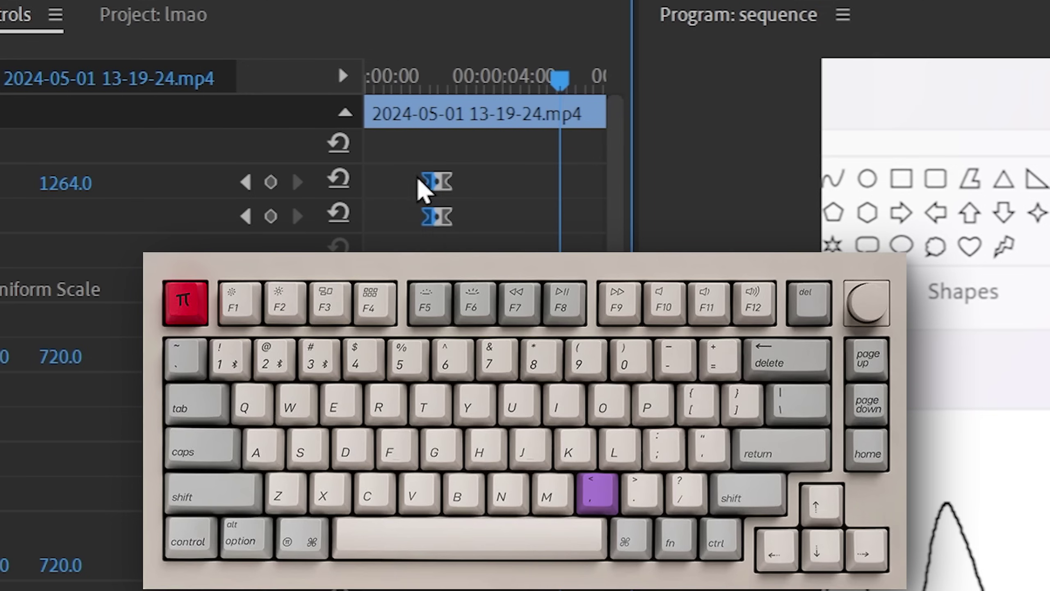
key("period")
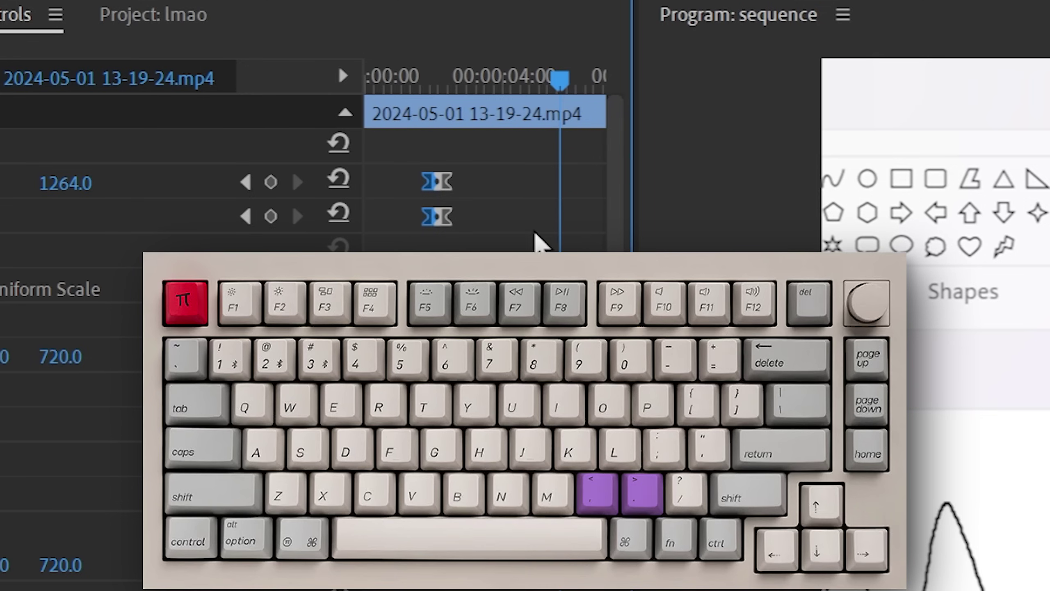
left_click_drag(492, 263, 439, 249)
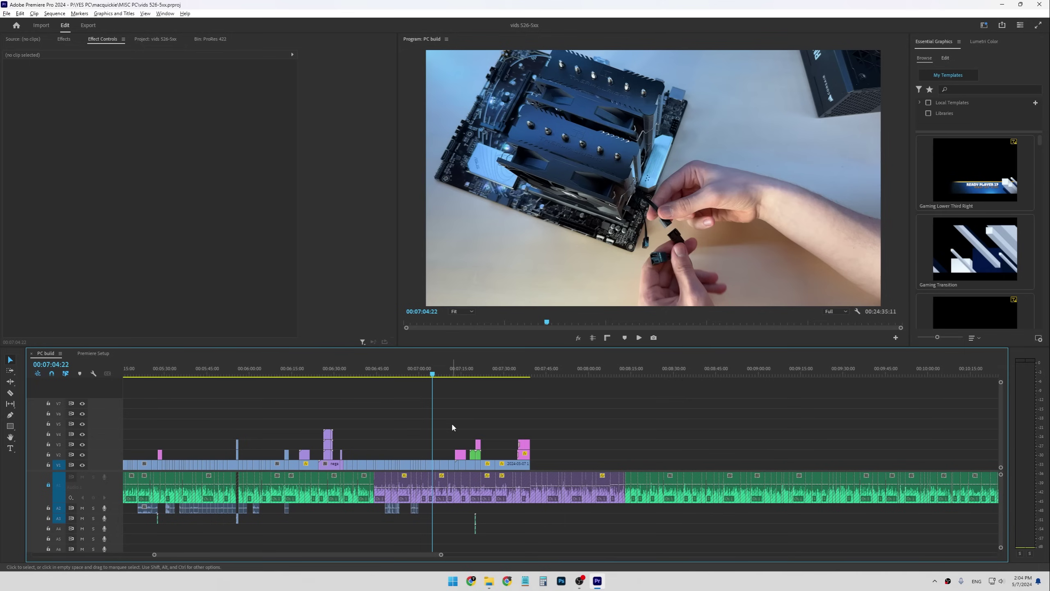
scroll(451, 422, "down", 3)
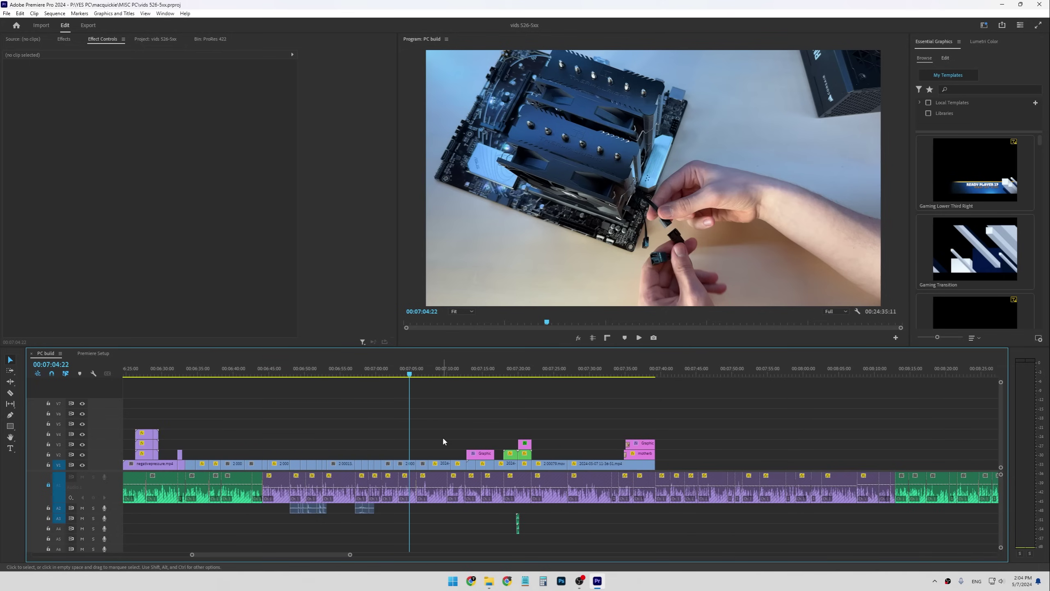
scroll(442, 439, "up", 2)
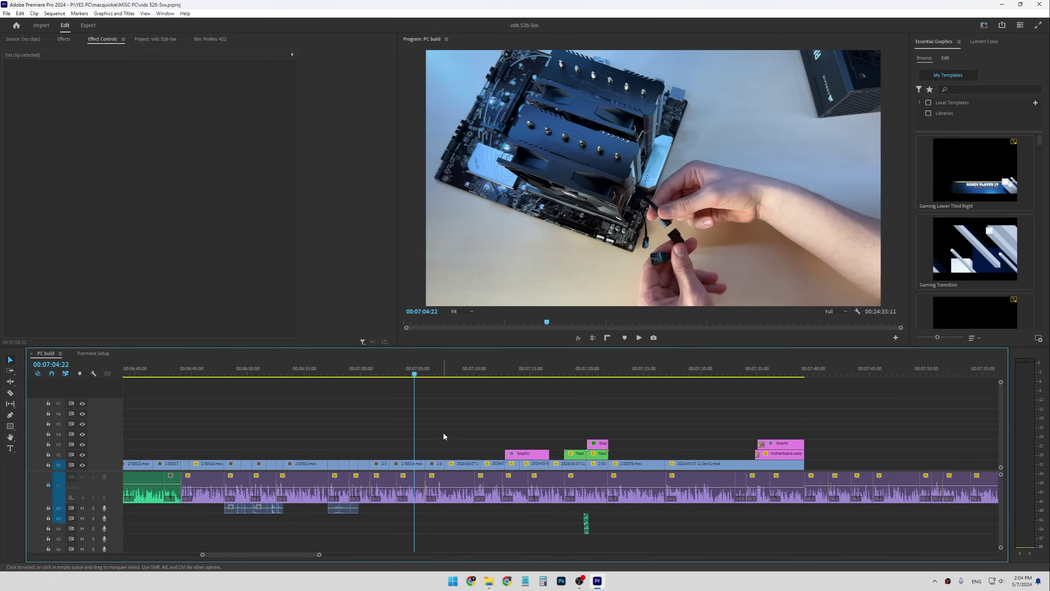
scroll(444, 435, "up", 5)
scroll(503, 449, "up", 3)
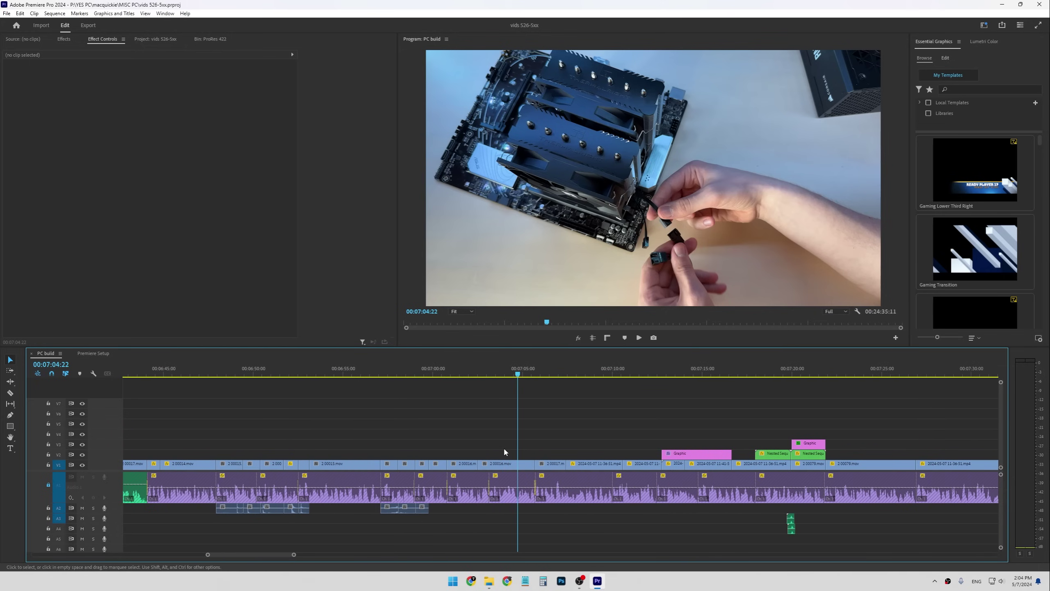
- Remove the Text command from the Ctrl+T shortcut, keeping only Activate Direct Manipulation in Program Monitor
key("ctrl+alt+k")
key("ctrl")
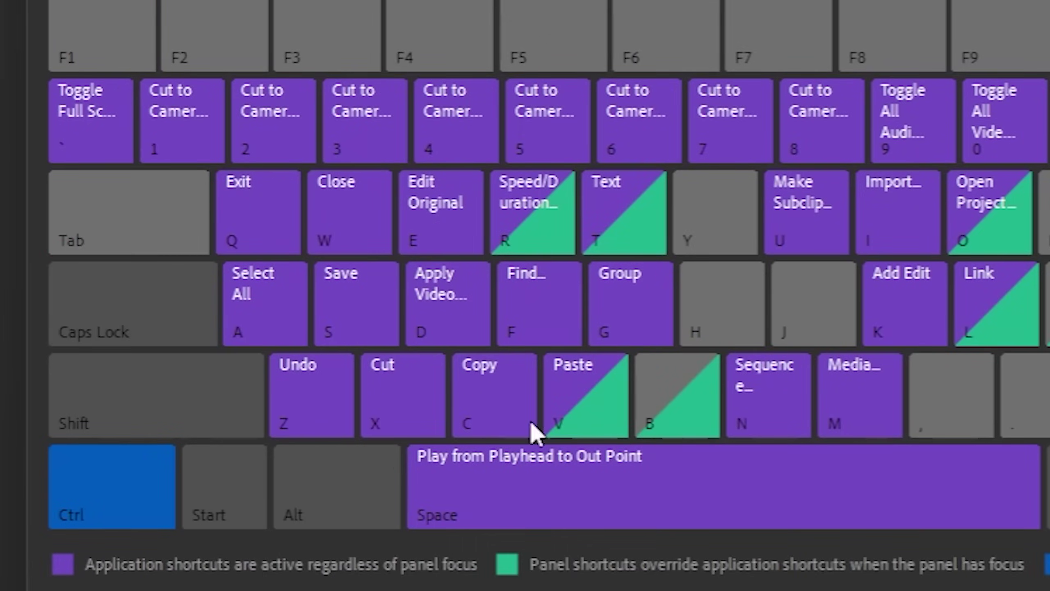
left_click(644, 222)
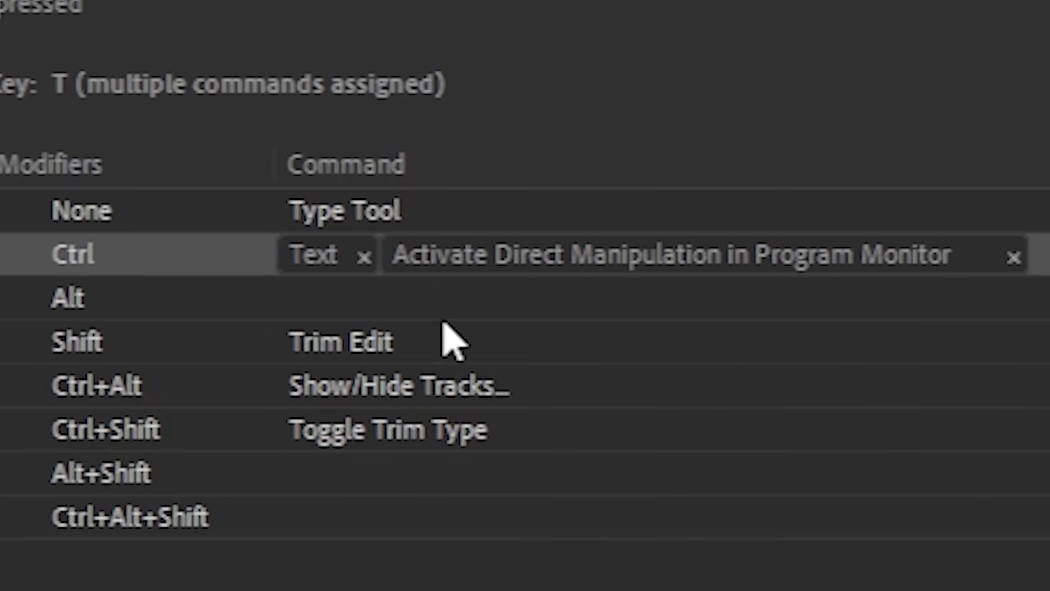
left_click(363, 253)
left_click(331, 258)
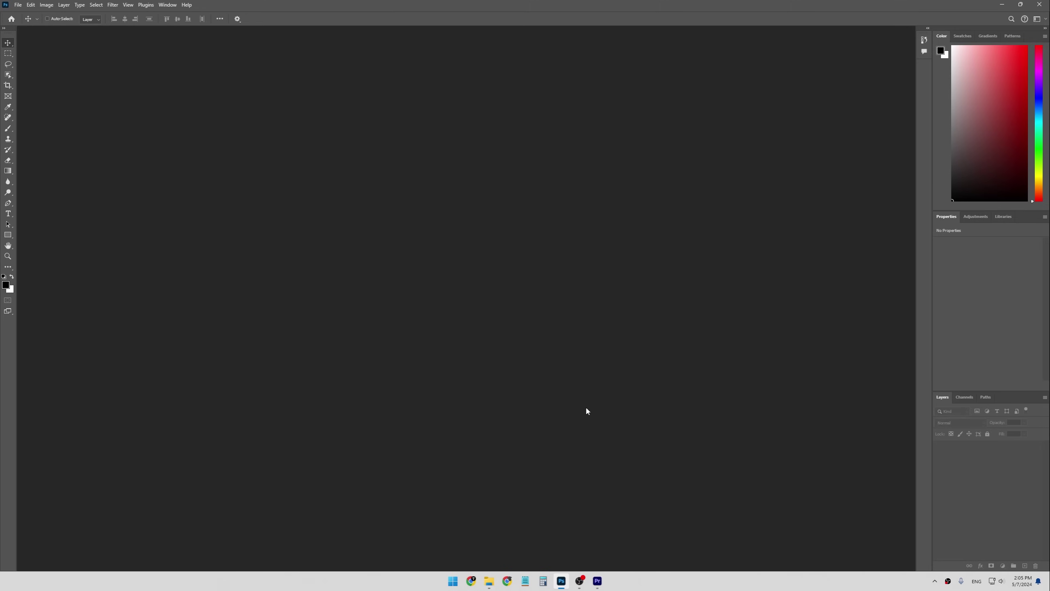
- In Photoshop, create a 1280 x 720 px document and paint a black zigzag brush stroke on its unlocked background layer
key("ctrl+n")
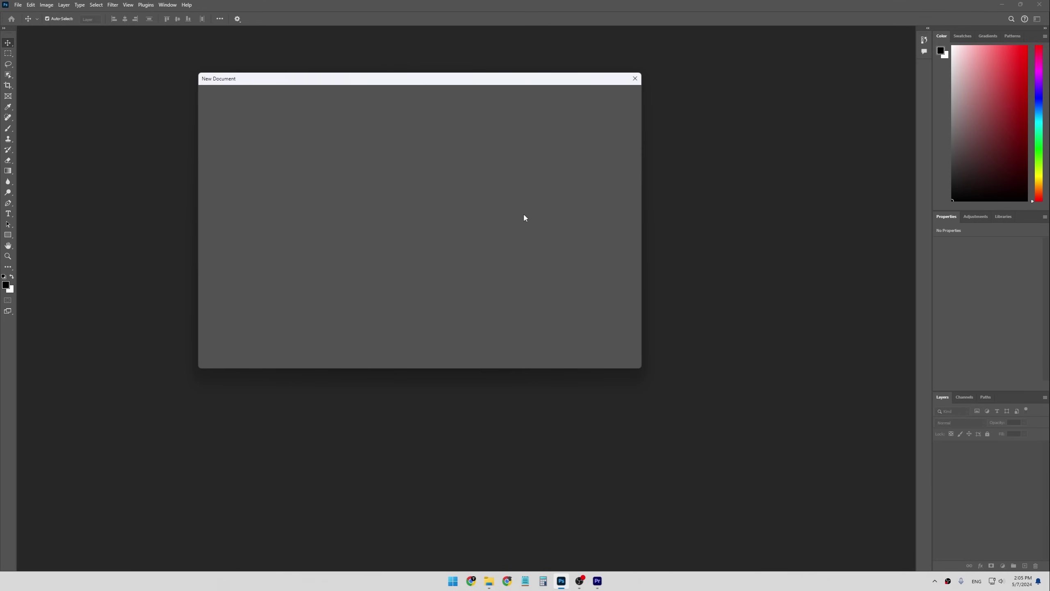
left_click(581, 350)
key("b")
mouse_move(437, 225)
left_mouse_down()
mouse_move(463, 298)
mouse_move(575, 348)
left_mouse_up()
left_click(1033, 446)
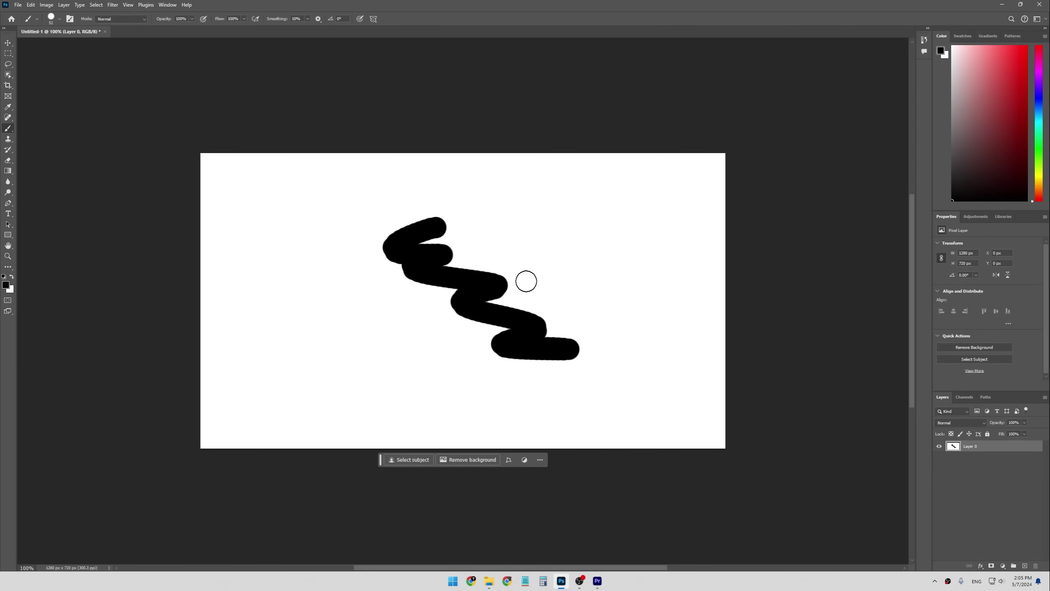
- Shift the painted layer slightly down and to the left with the Move tool and return to Premiere Pro
key("v")
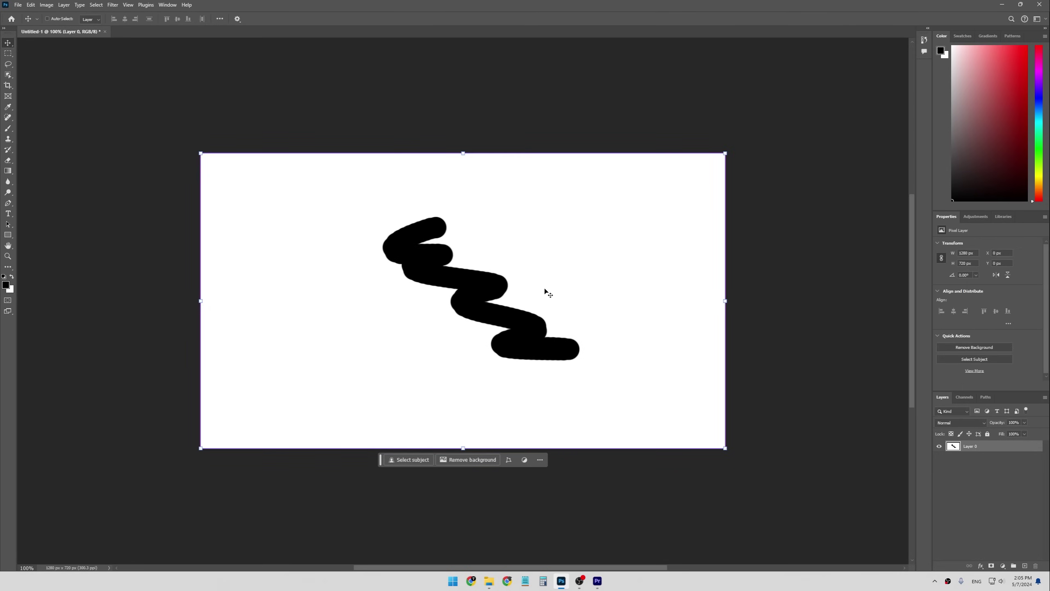
mouse_move(544, 291)
left_mouse_down()
mouse_move(516, 322)
mouse_move(579, 169)
mouse_move(600, 307)
mouse_move(533, 299)
left_mouse_up()
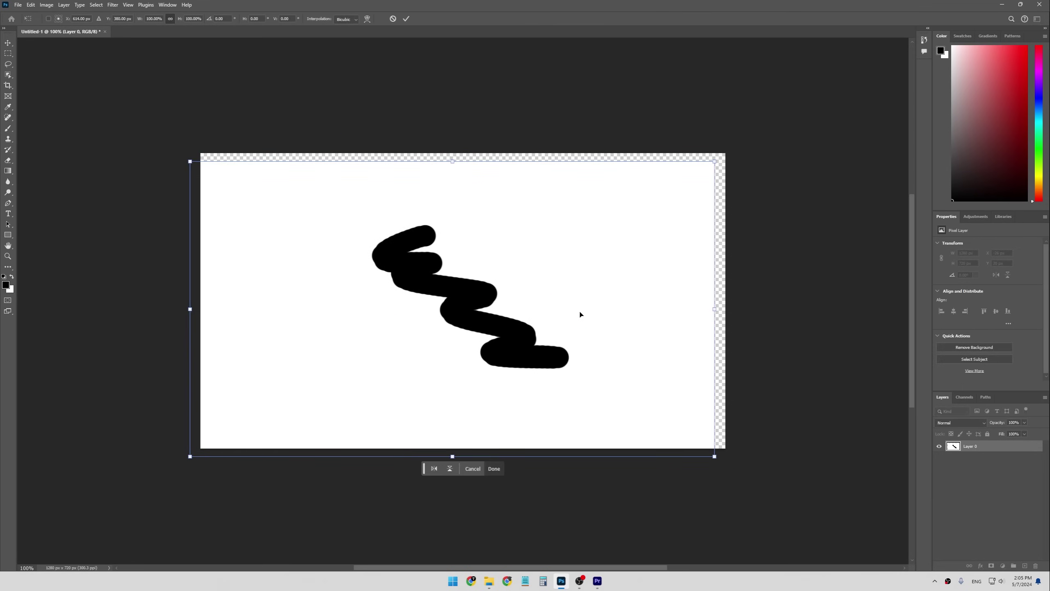
key("alt+Tab")
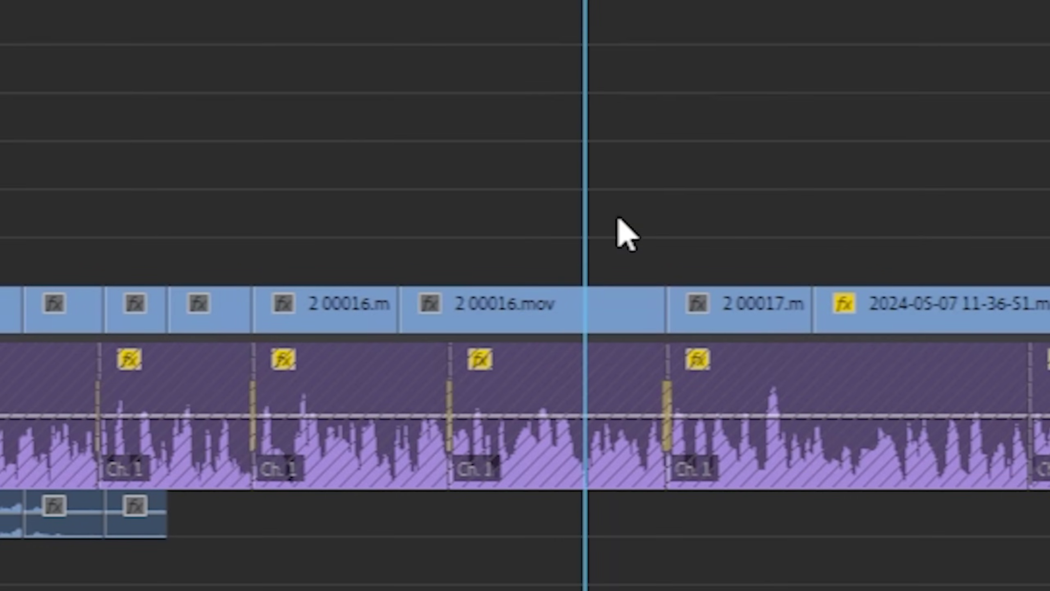
- Shift the 2 00016.mov clip's horizontal position to 1942 and activate its Motion effect for direct manipulation
left_click(519, 309)
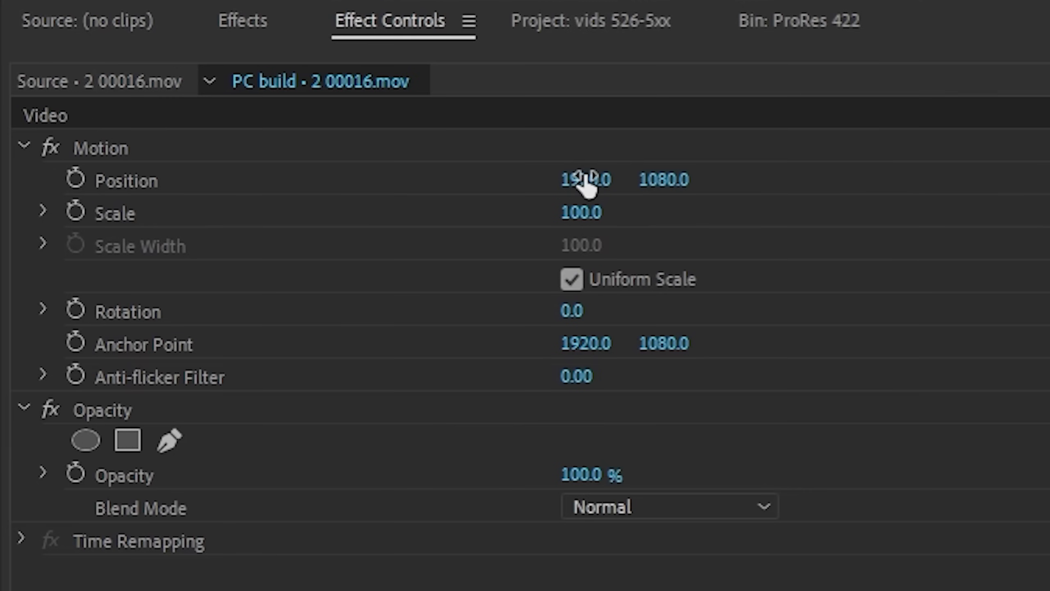
left_click_drag(874, 480, 785, 480)
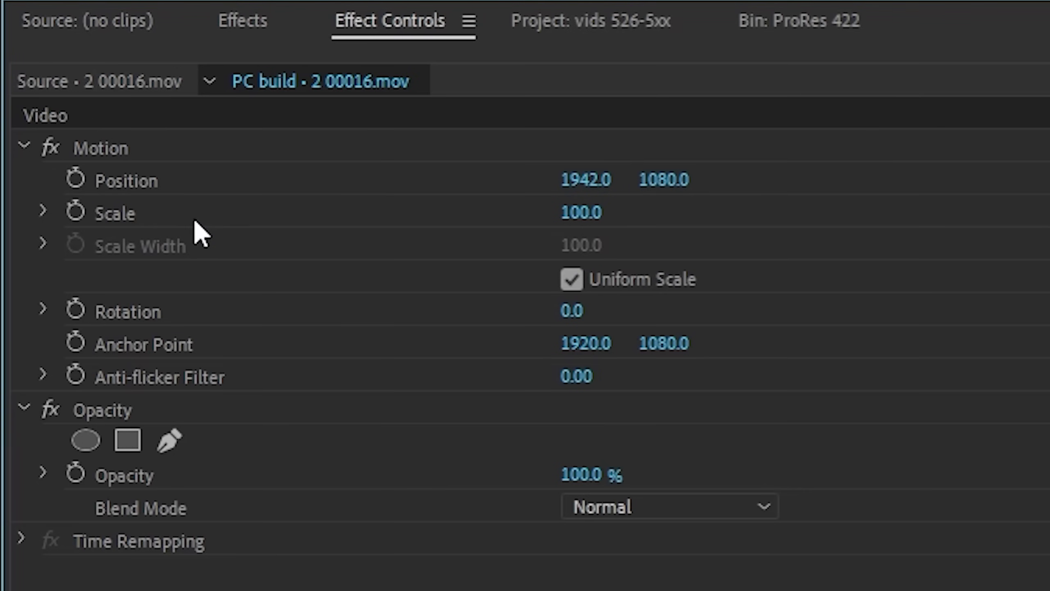
left_click(139, 149)
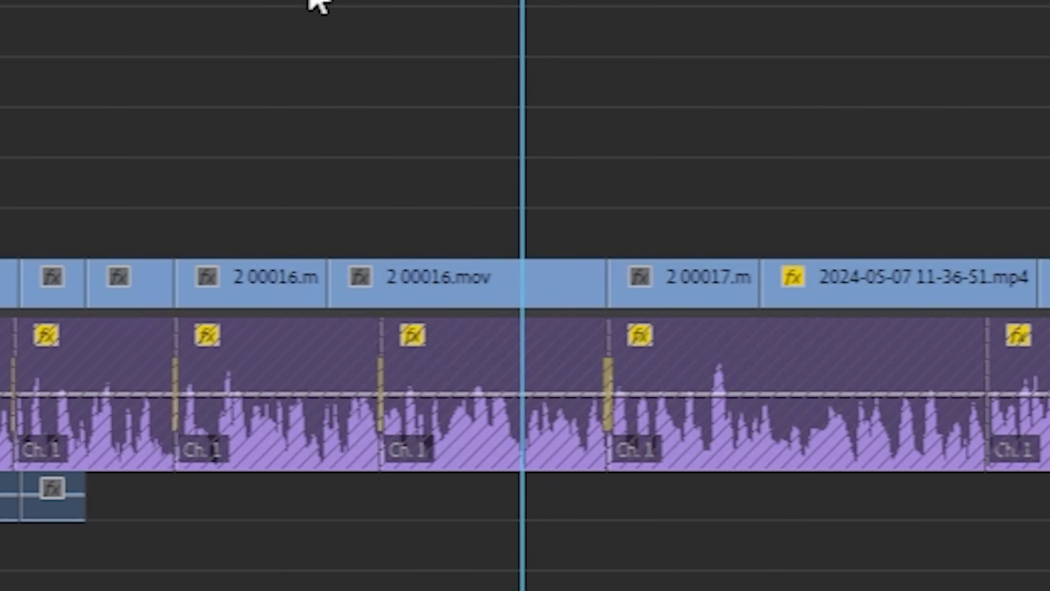
- Activate direct manipulation for the 2 00016.mov clip with the shortcut and reposition its image in the Program Monitor
left_click(534, 279)
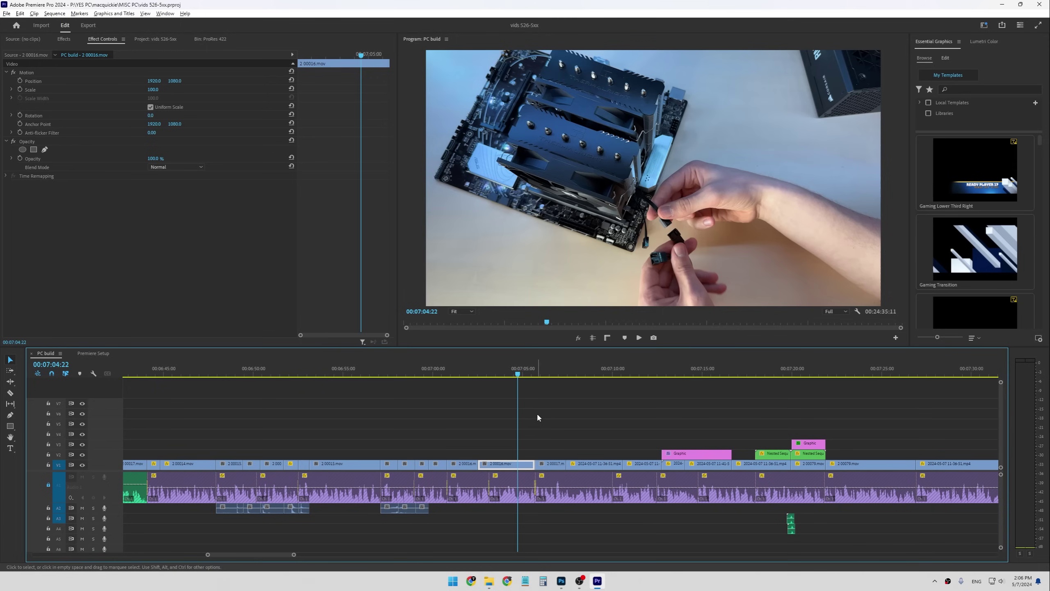
key("shift+v")
left_click_drag(626, 268, 648, 358)
left_click_drag(556, 228, 641, 234)
- Look up the shortcut assigned to Add Frame Hold in the keyboard shortcuts
key("ctrl+alt+k")
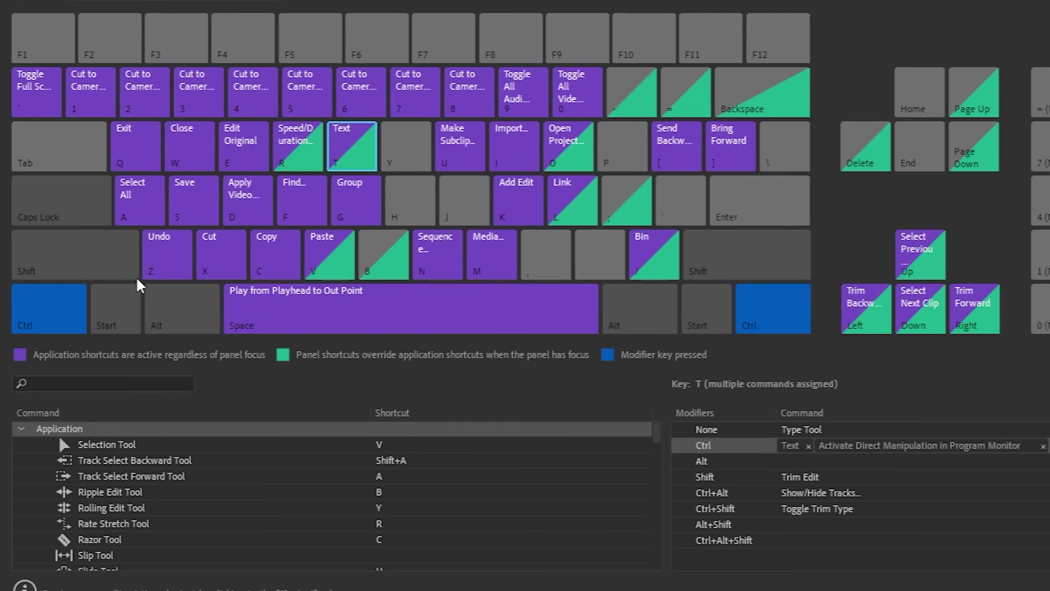
left_click(62, 253)
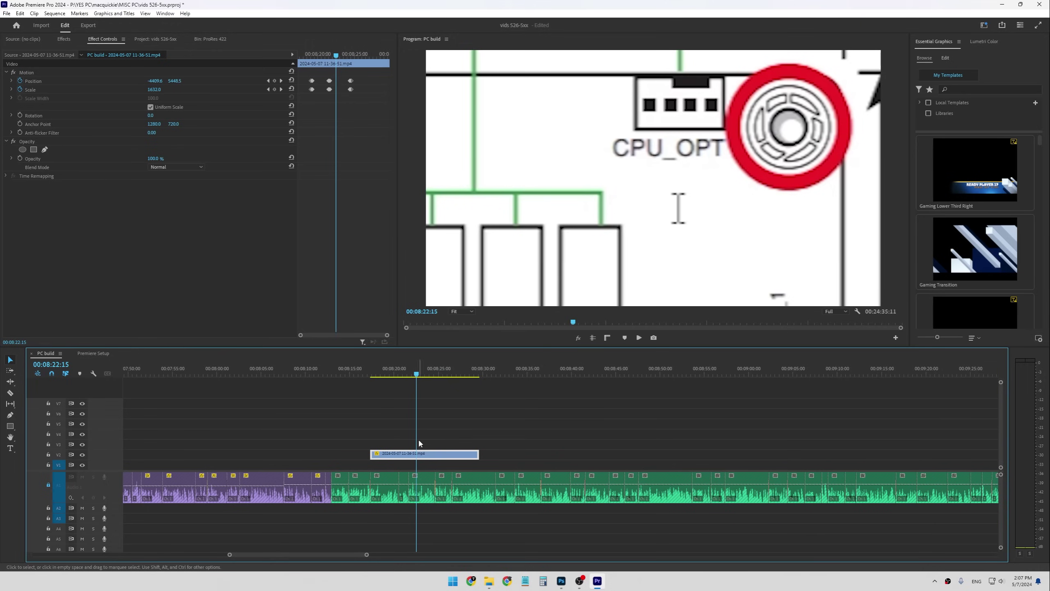
- Split the motherboard diagram clip at 00:08:23:20 and move its second part later to leave a gap
scroll(419, 443, "up", 3)
scroll(433, 467, "left", 1)
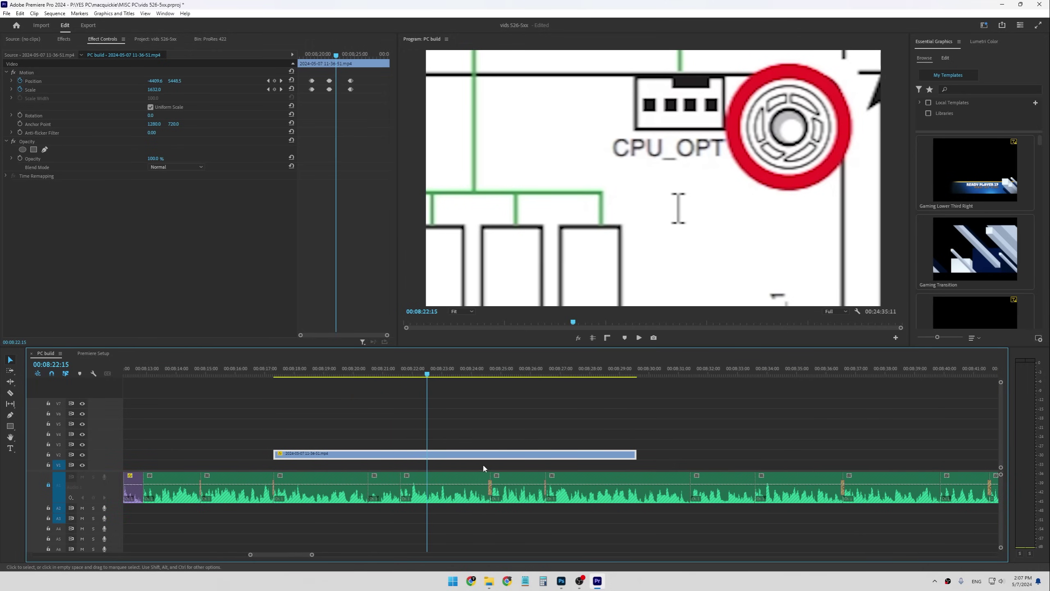
scroll(470, 435, "down", 2)
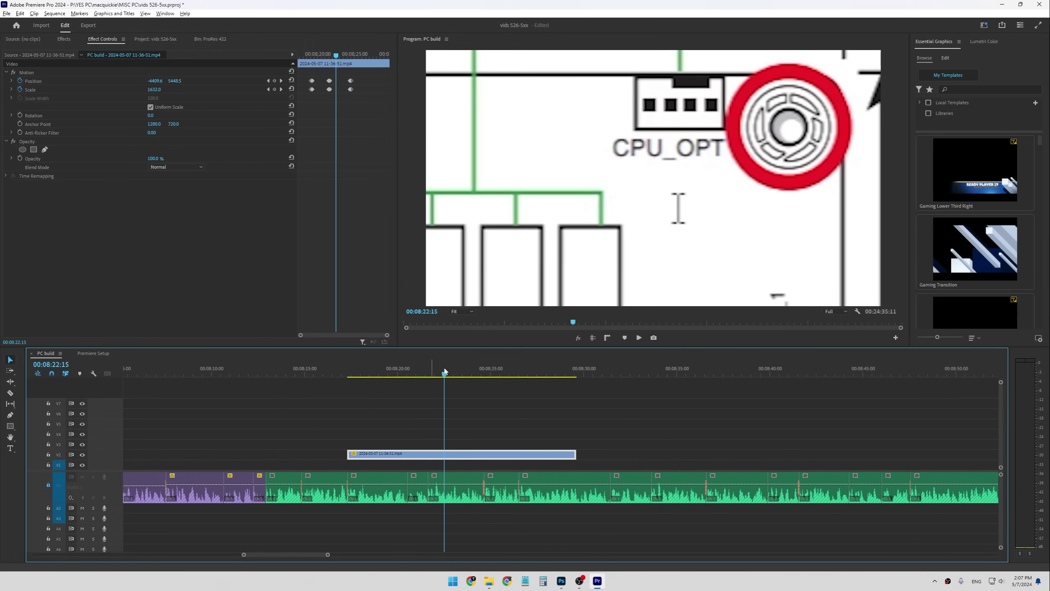
left_click_drag(444, 371, 467, 375)
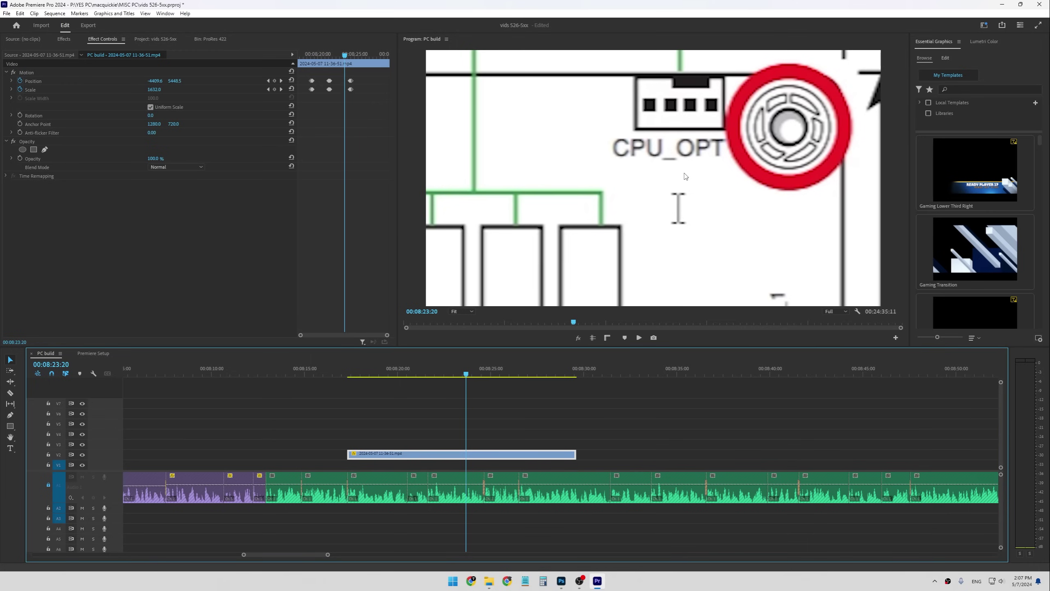
key("ctrl+k")
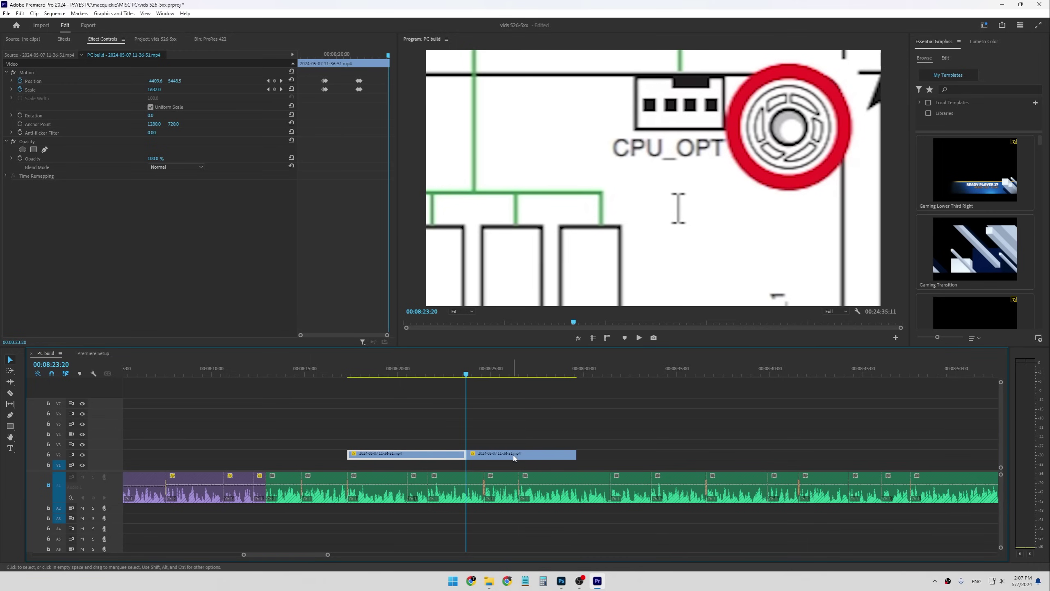
left_click_drag(495, 374, 532, 375)
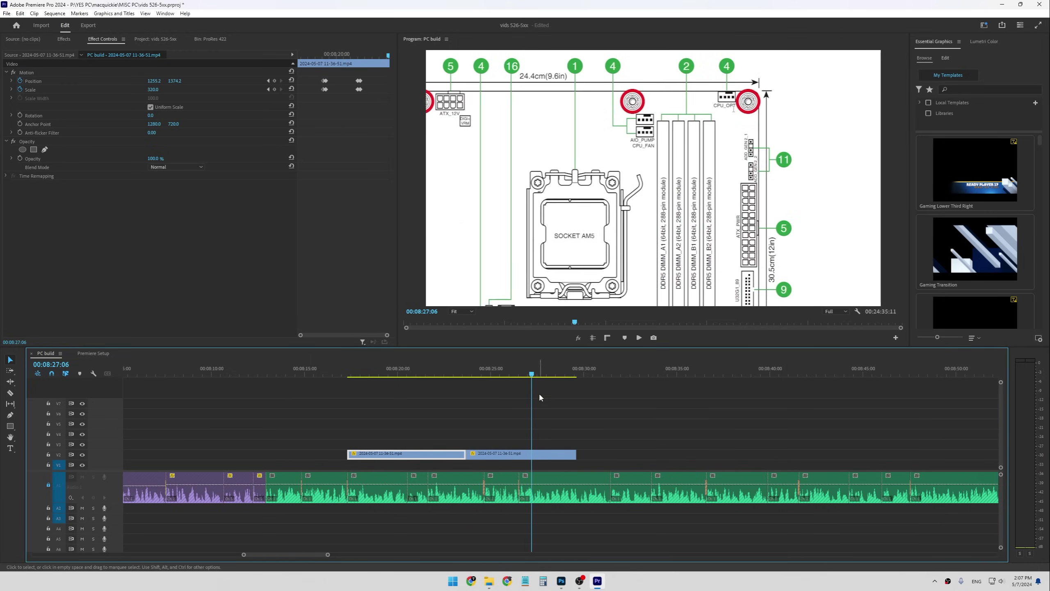
left_click_drag(518, 454, 709, 455)
- Export the frame at 00:08:23:18, near the end of the first clip part, as a JPEG still
left_click(465, 375)
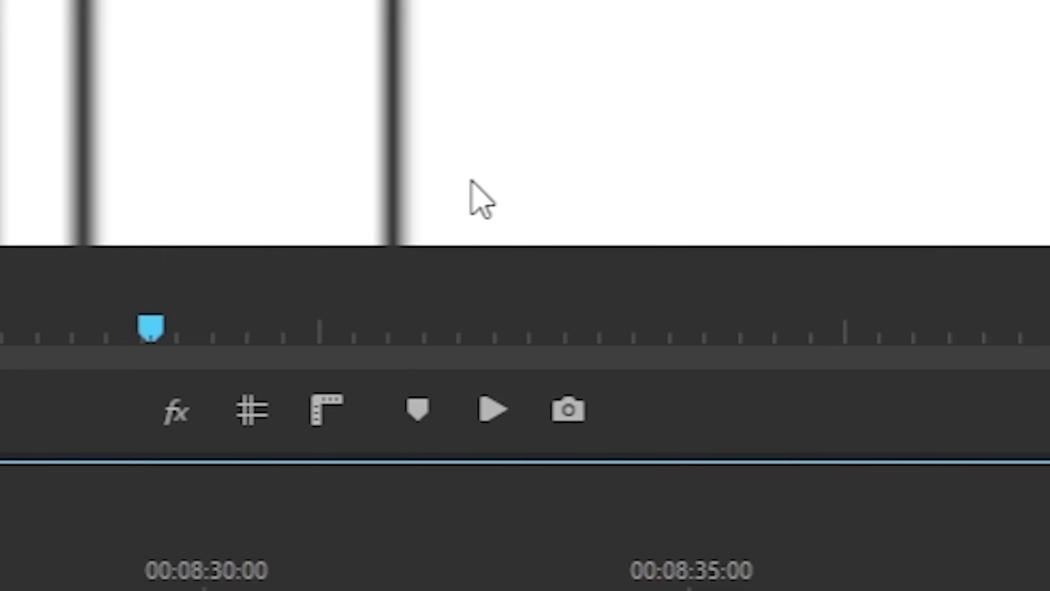
left_click(654, 338)
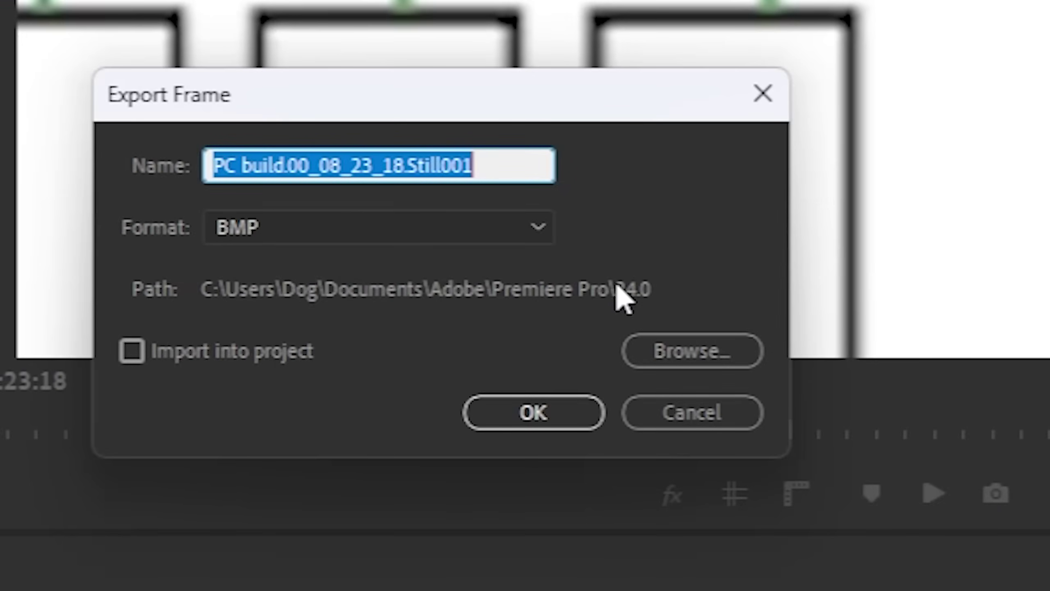
left_click(682, 356)
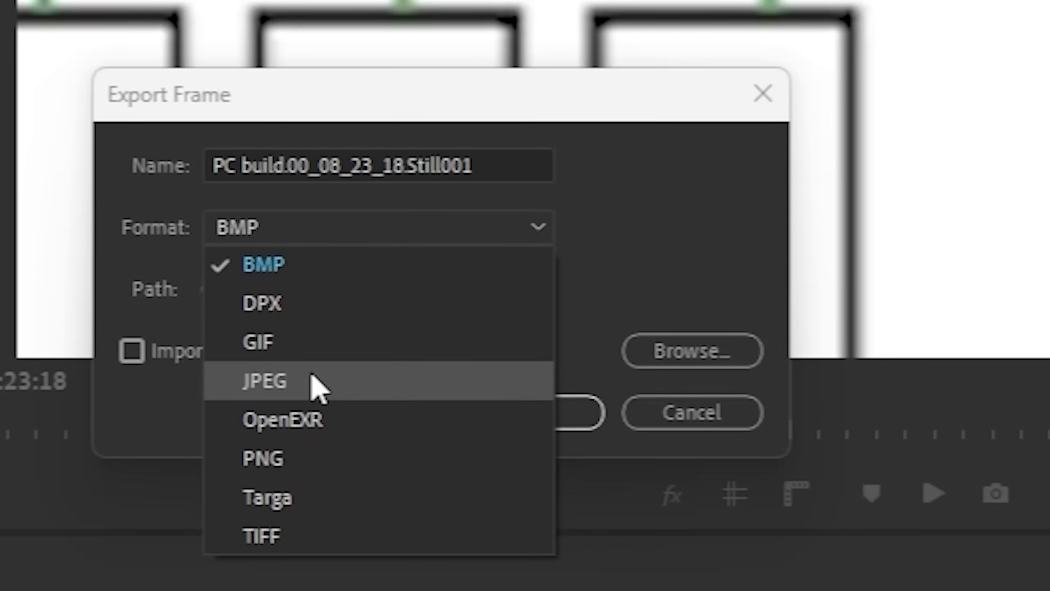
left_click(312, 382)
left_click(480, 412)
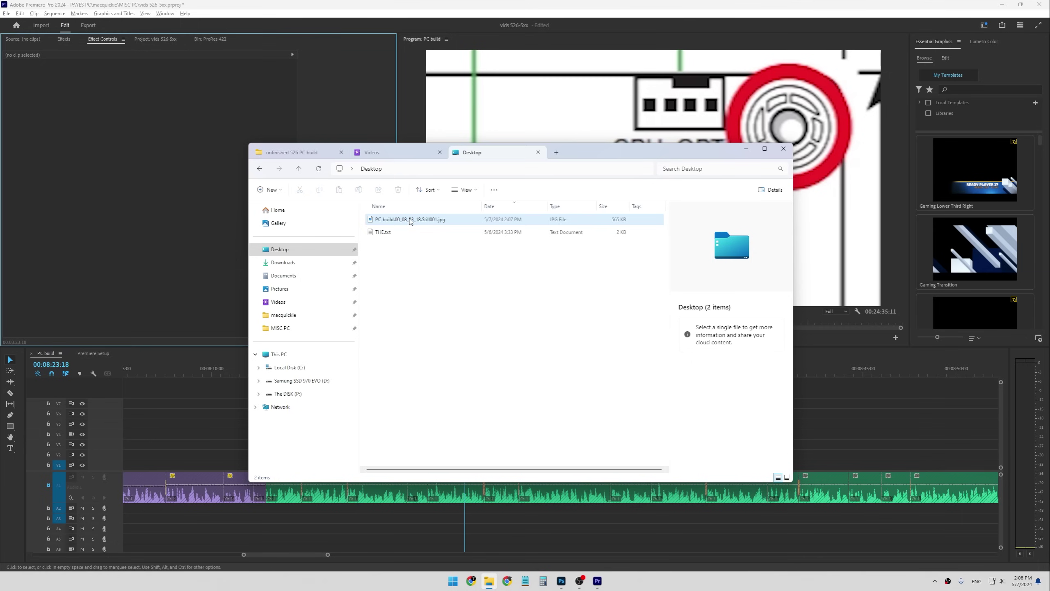
- Try filling the gap with the exported still image, stretched up to the second clip part, and remove it
left_click(407, 219)
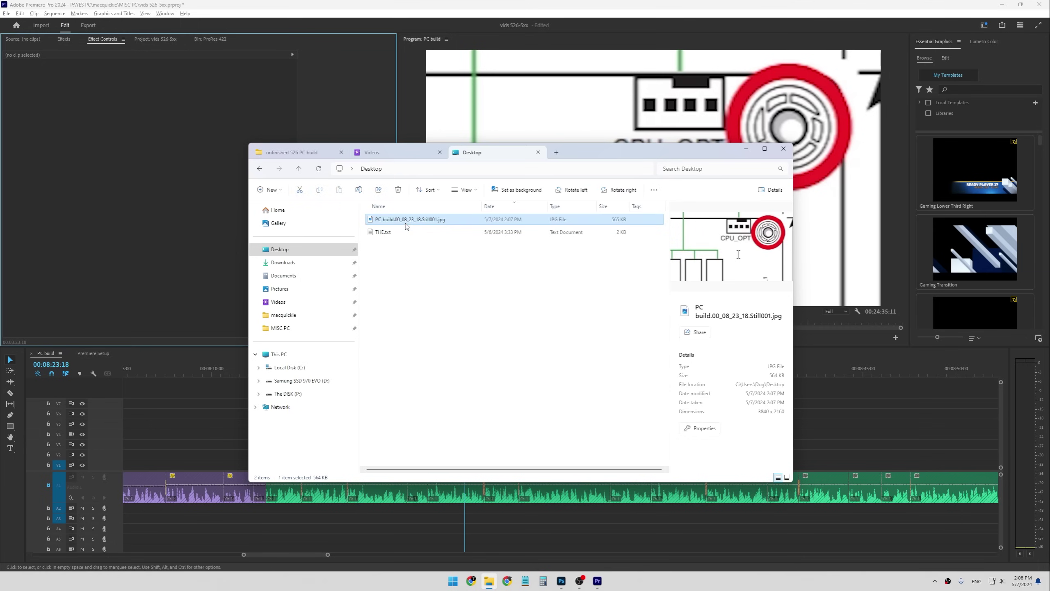
left_click_drag(403, 224, 491, 454)
left_click_drag(558, 454, 657, 453)
left_click_drag(465, 374, 557, 379)
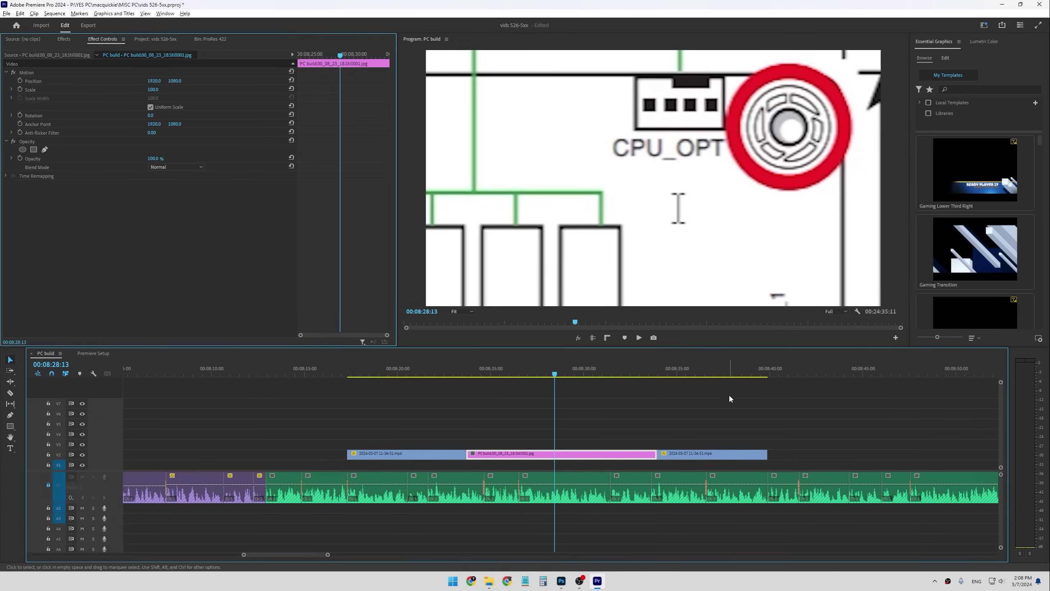
key("Delete")
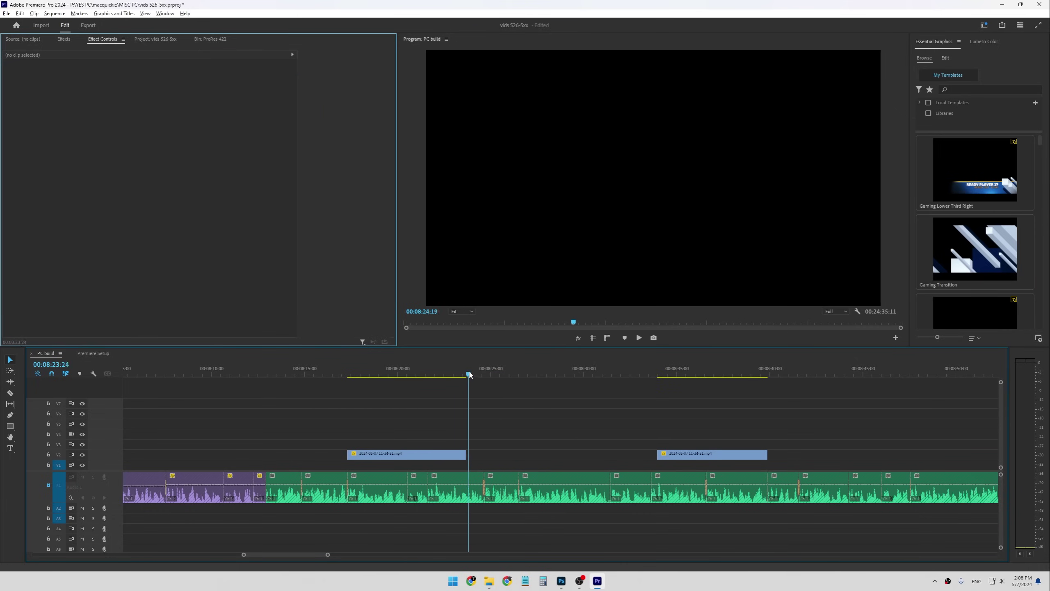
- Select the first clip part near its end and examine the Ctrl+Shift assignments in the keyboard shortcuts
left_click_drag(470, 374, 463, 375)
left_click(452, 454)
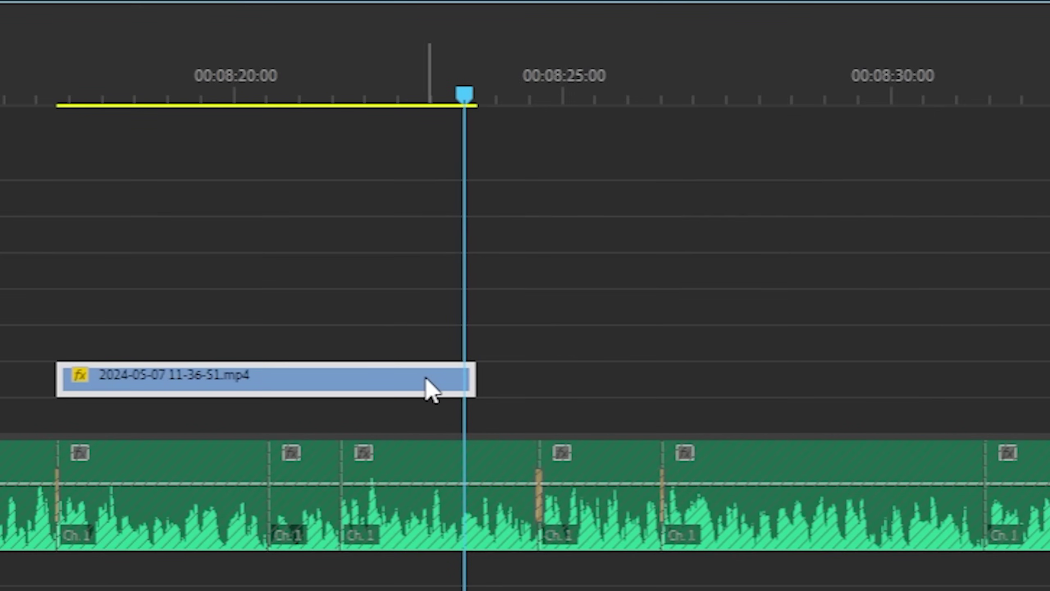
key("ctrl+alt+k")
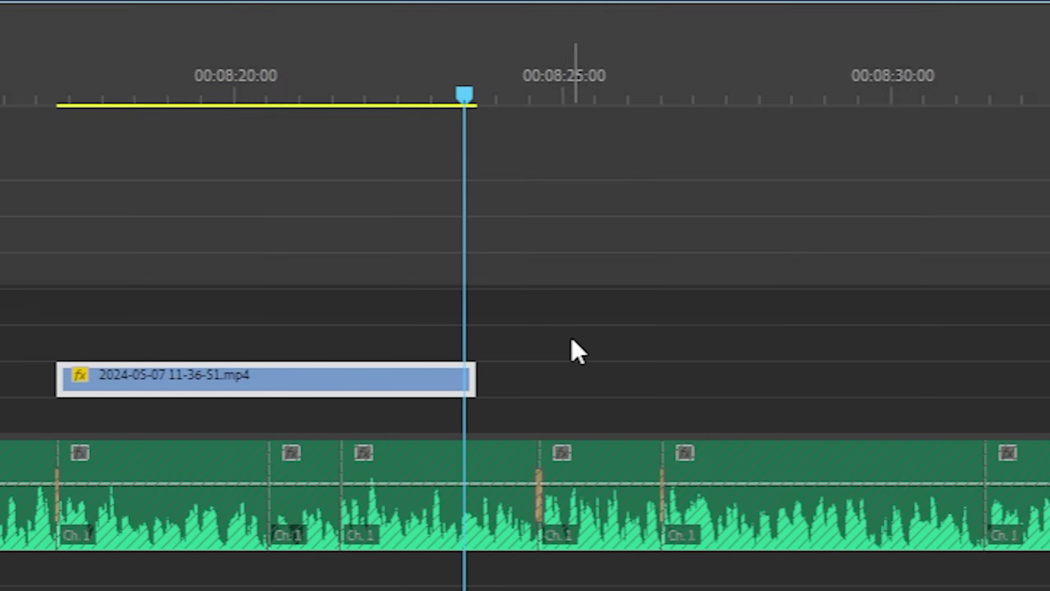
left_click(115, 356)
left_click(123, 283)
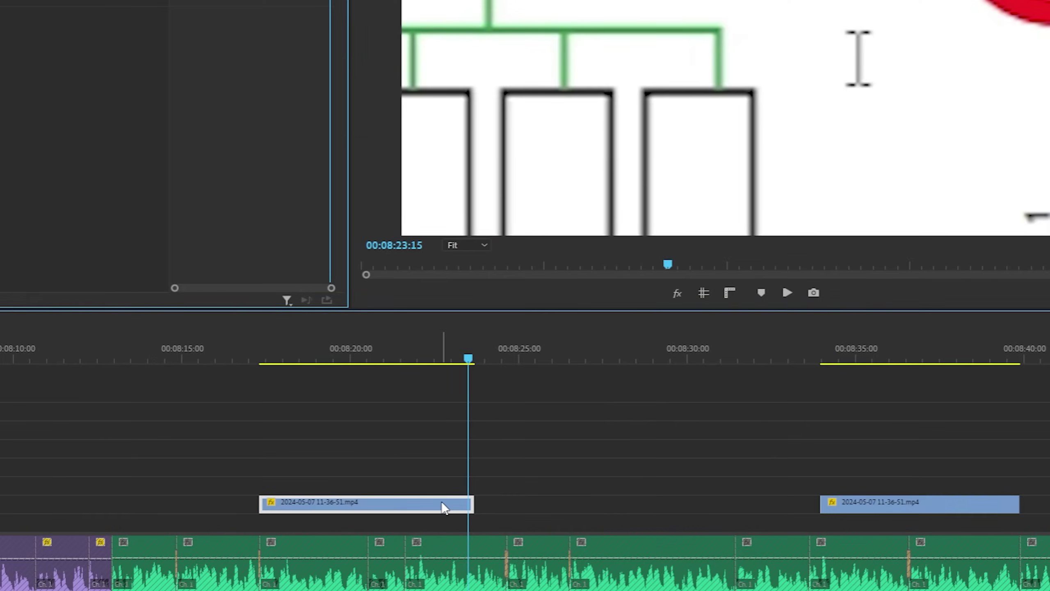
- Add a frame hold to the first diagram clip part at 00:08:23:15
right_click(444, 502)
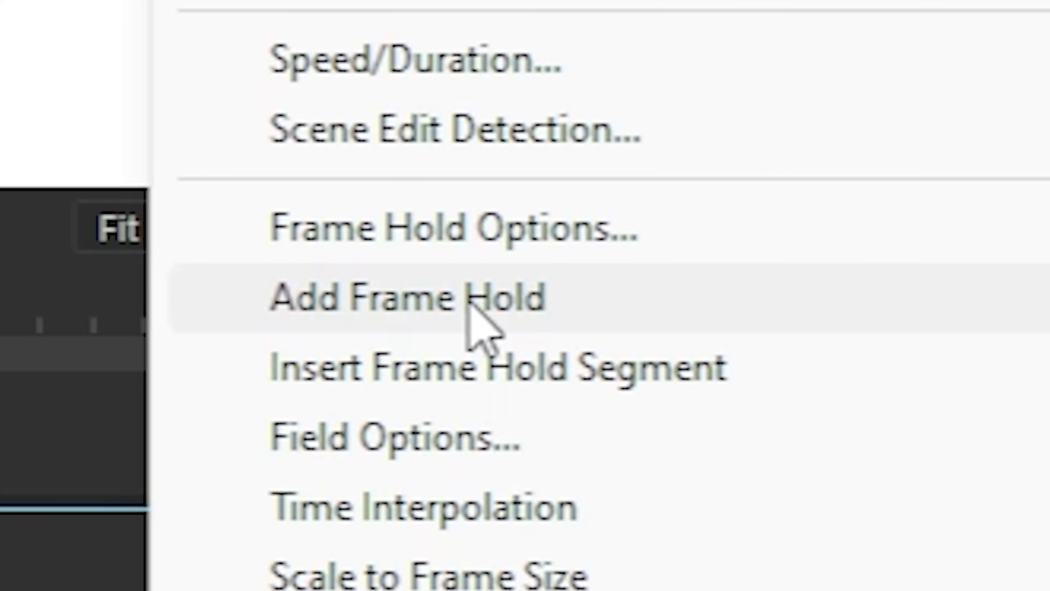
left_click(472, 298)
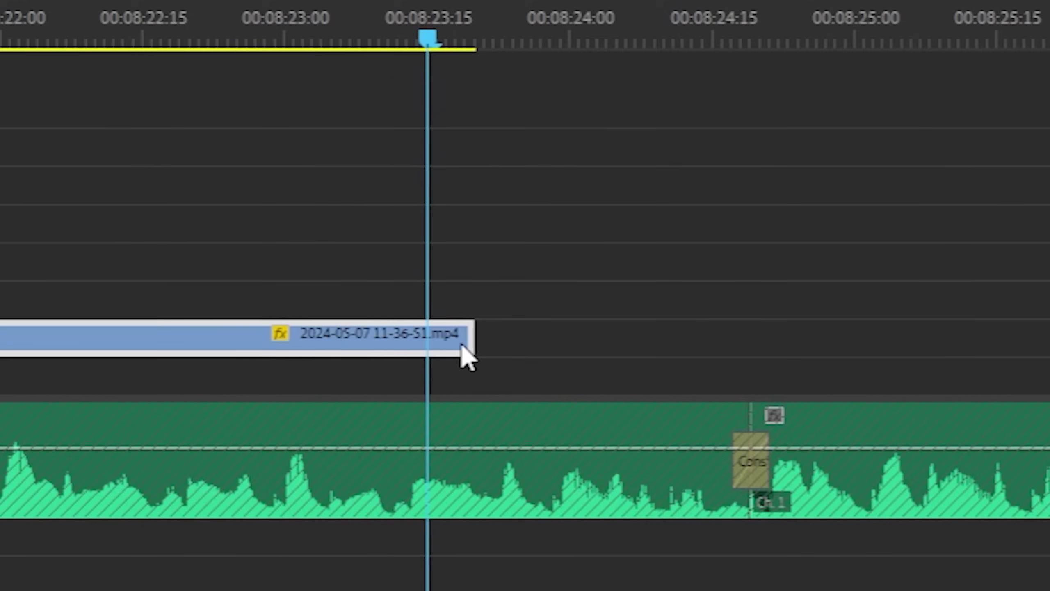
scroll(462, 351, "up", 3)
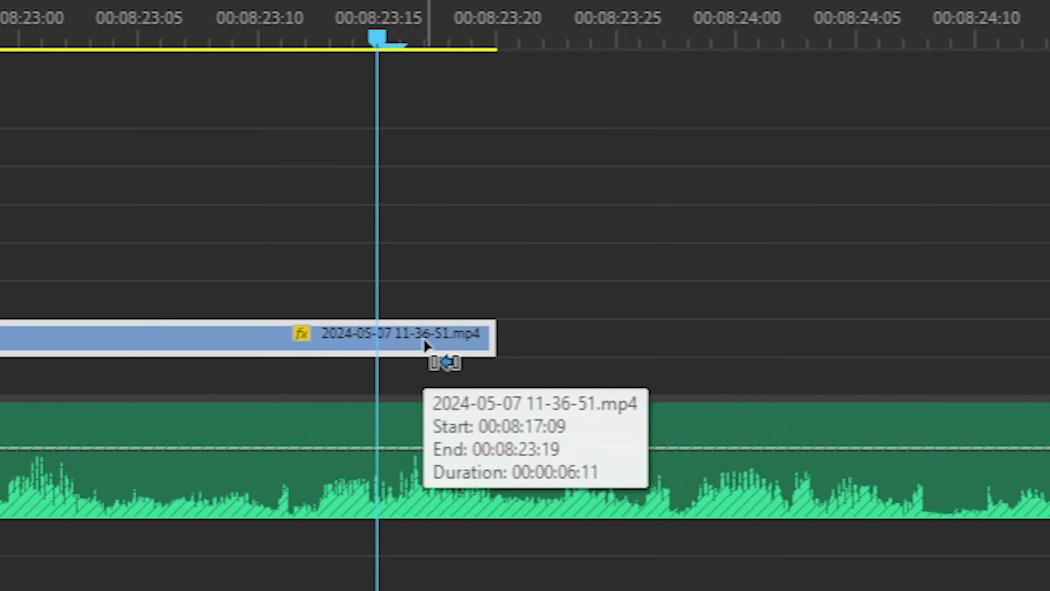
key("ctrl+k")
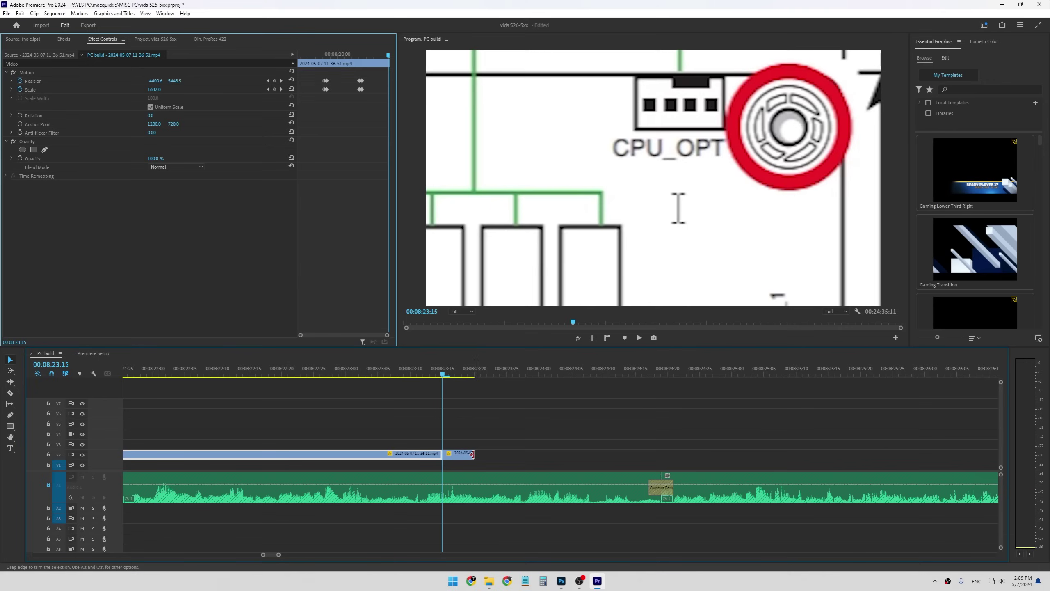
- Extend the short segment after 00:08:23:15 to meet the second clip part and scrub through it
left_click_drag(495, 338, 678, 452)
left_click_drag(749, 458, 781, 458)
scroll(776, 460, "down", 4)
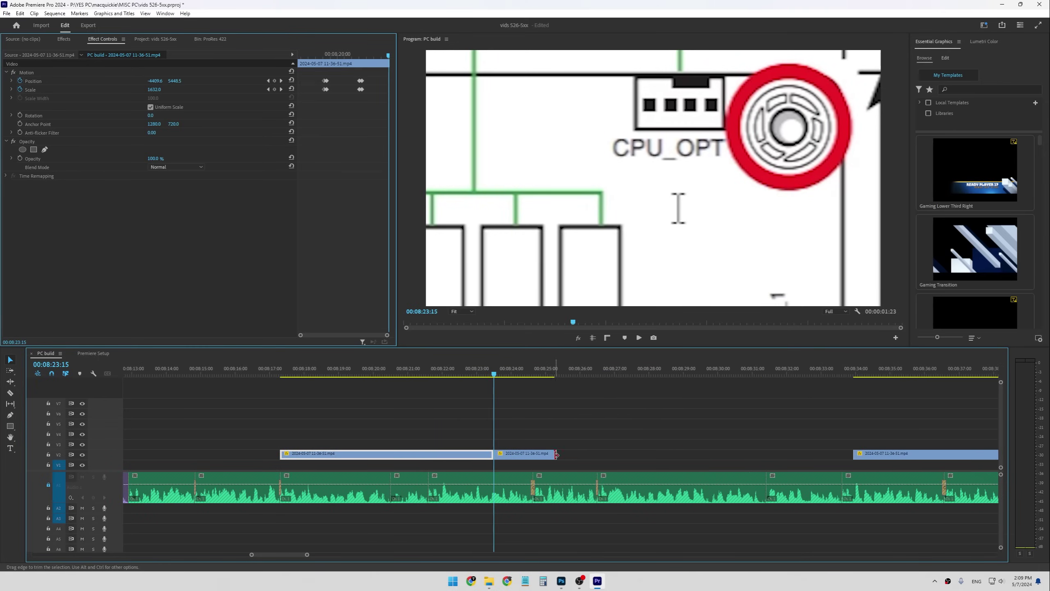
left_click_drag(555, 454, 853, 453)
key("minus")
key("minus")
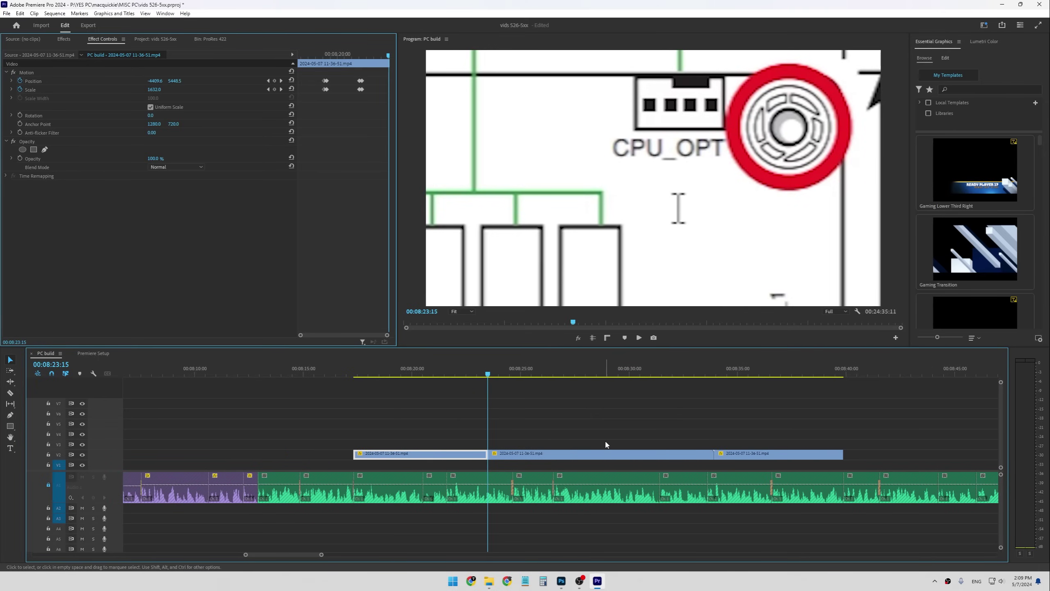
left_click_drag(497, 372, 579, 372)
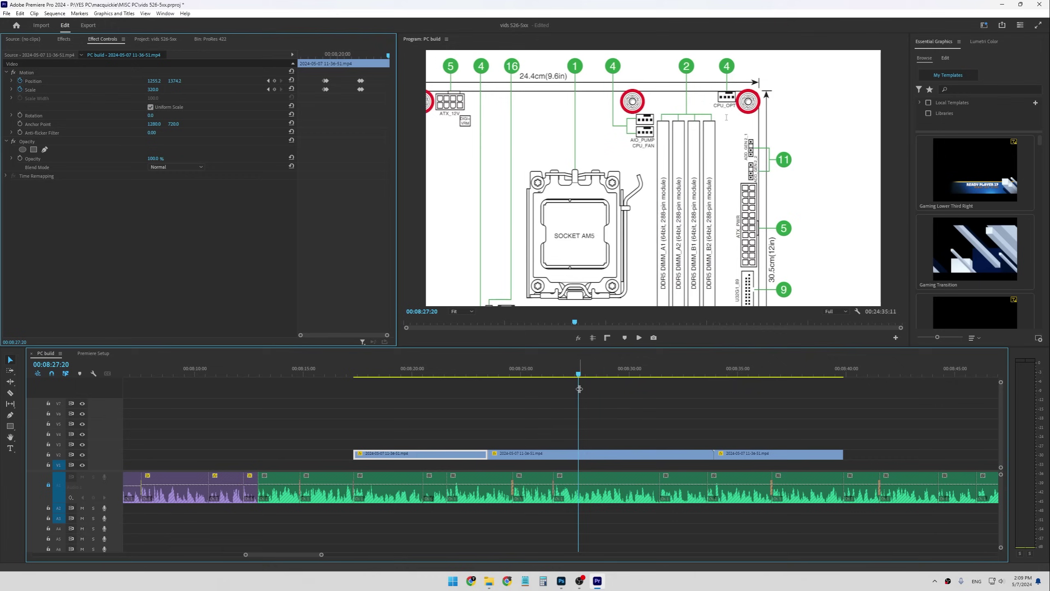
- Delete the extended middle segment and the remaining diagram clips from the timeline
left_click(557, 458)
key("Delete")
left_click_drag(415, 415, 727, 458)
key("Delete")
scroll(602, 427, "down", 5)
key("backslash")
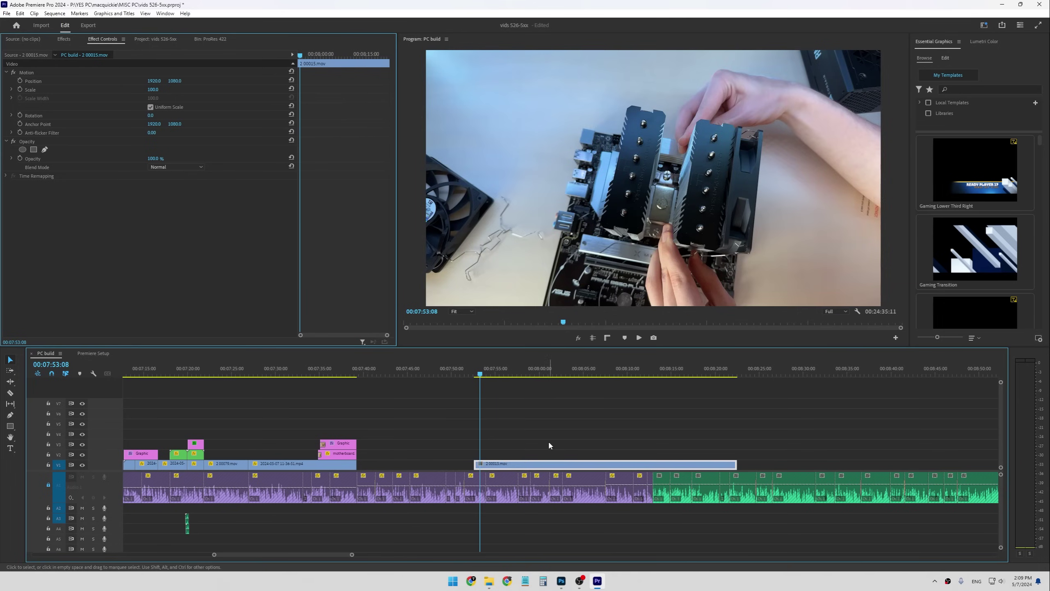
- Split the video clip at 00:08:04:10 and trim the end of its second part earlier
left_click_drag(481, 375, 573, 378)
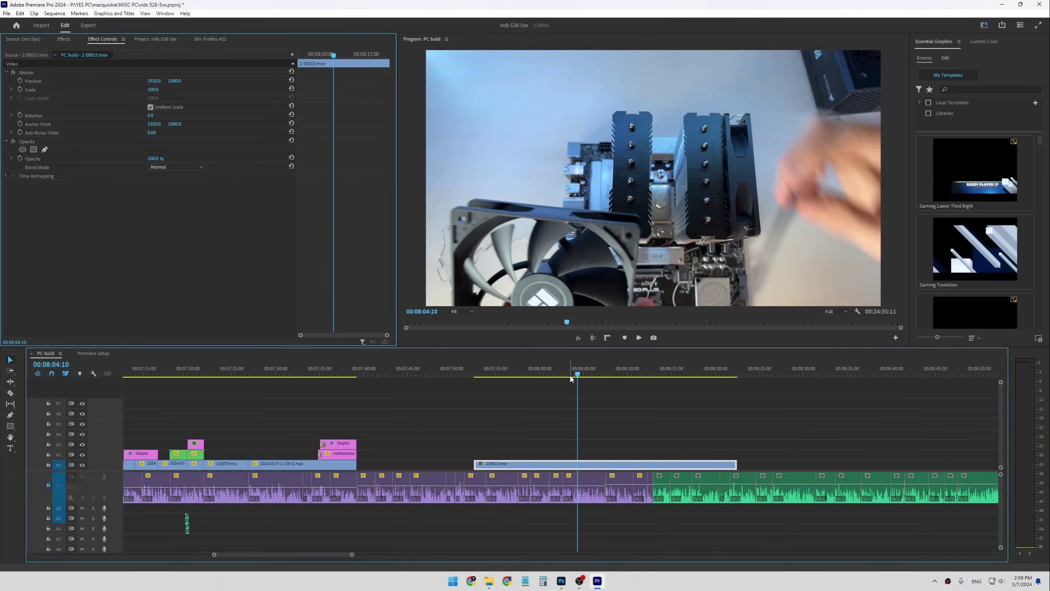
key("ctrl+k")
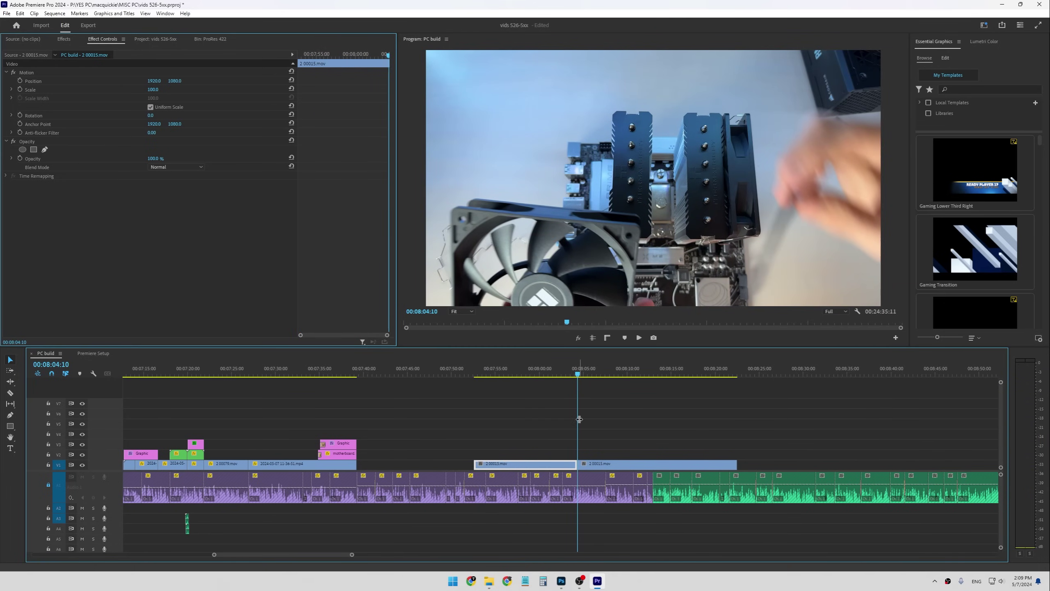
left_click_drag(605, 363, 665, 393)
left_click_drag(735, 463, 633, 463)
mouse_move(595, 374)
left_mouse_down()
mouse_move(611, 386)
mouse_move(599, 393)
left_mouse_up()
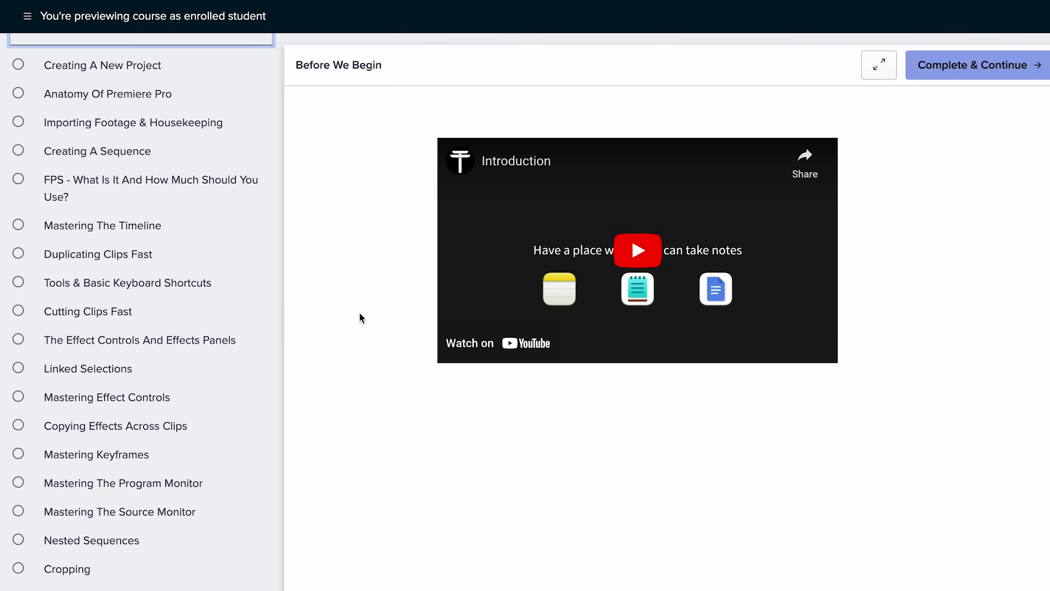
- Switch to the online course in the browser and open the Cutting Clips Fast lesson
left_click(169, 311)
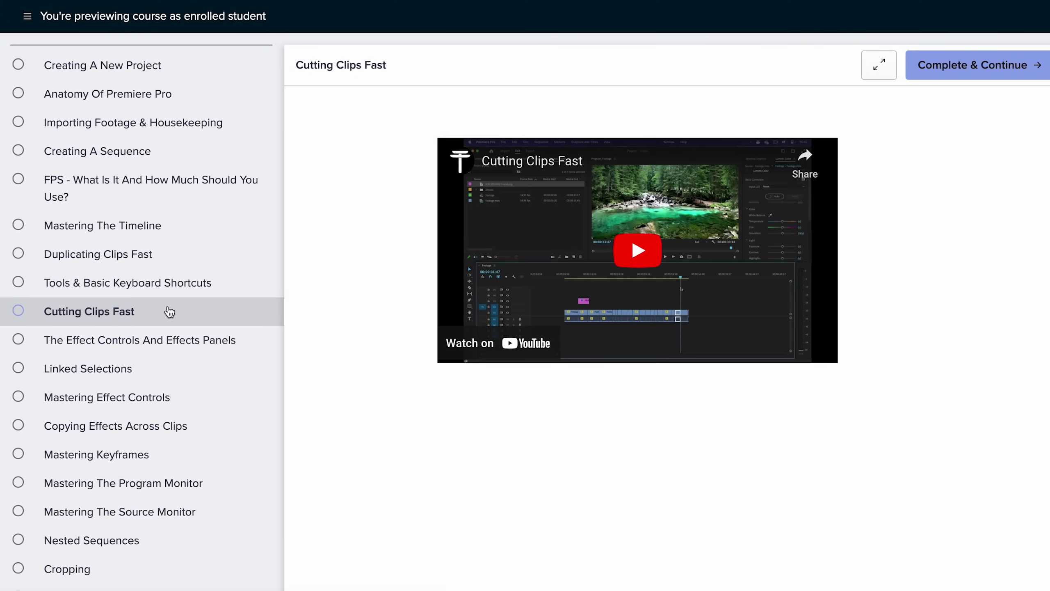
scroll(176, 367, "down", 3)
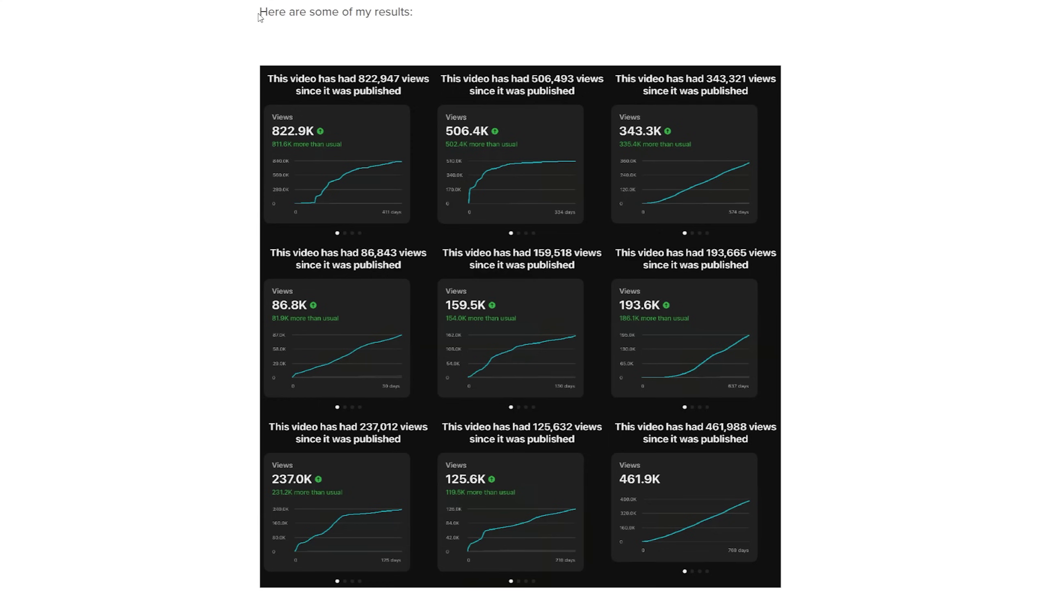
- Review the video view results and the chapter curriculum on the course's sales page
left_click_drag(261, 12, 422, 14)
left_click(390, 37)
scroll(853, 356, "down", 20)
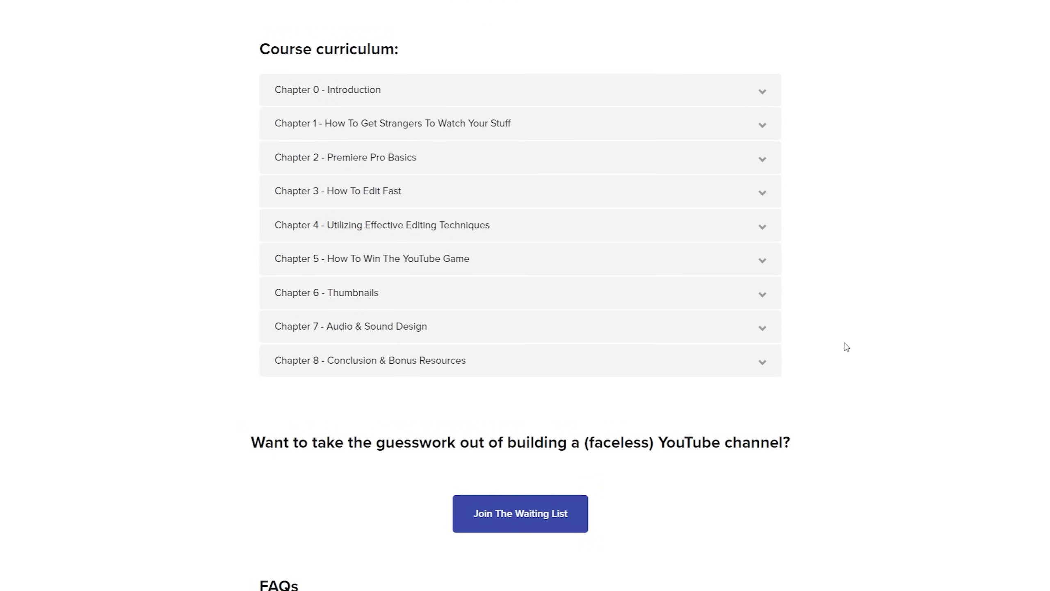
scroll(839, 348, "up", 2)
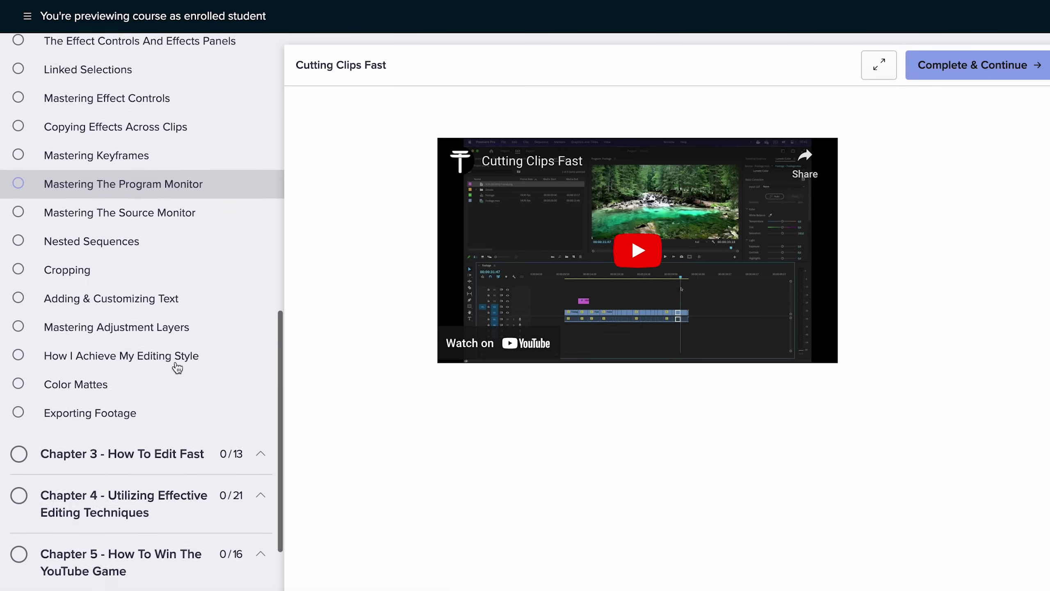
scroll(176, 368, "down", 5)
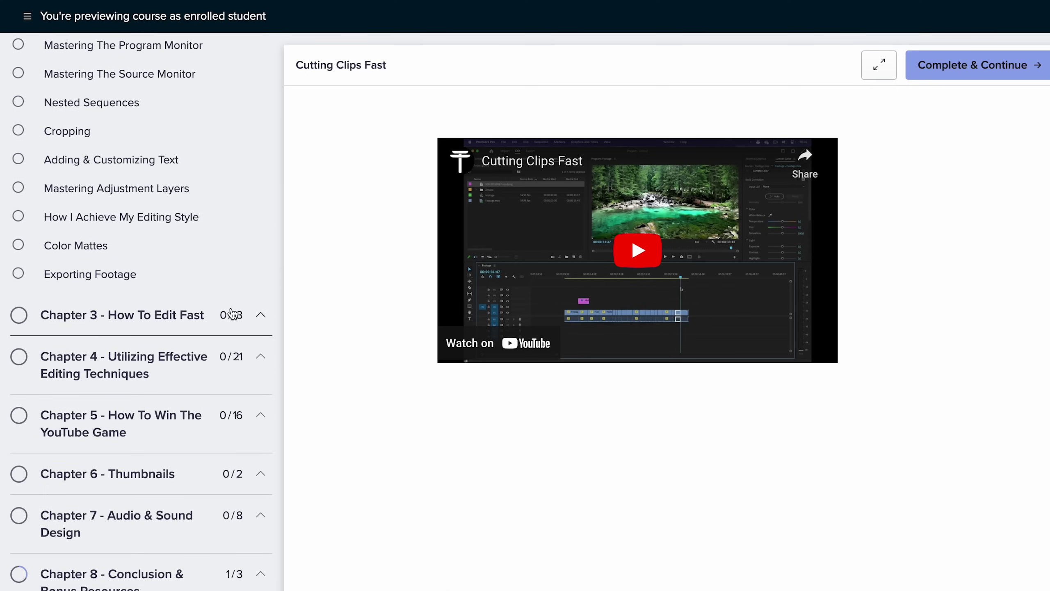
- Expand Chapter 3 - How To Edit Fast in the enrolled course and open the lesson The Q And W Keys
left_click(232, 314)
scroll(231, 312, "up", 1)
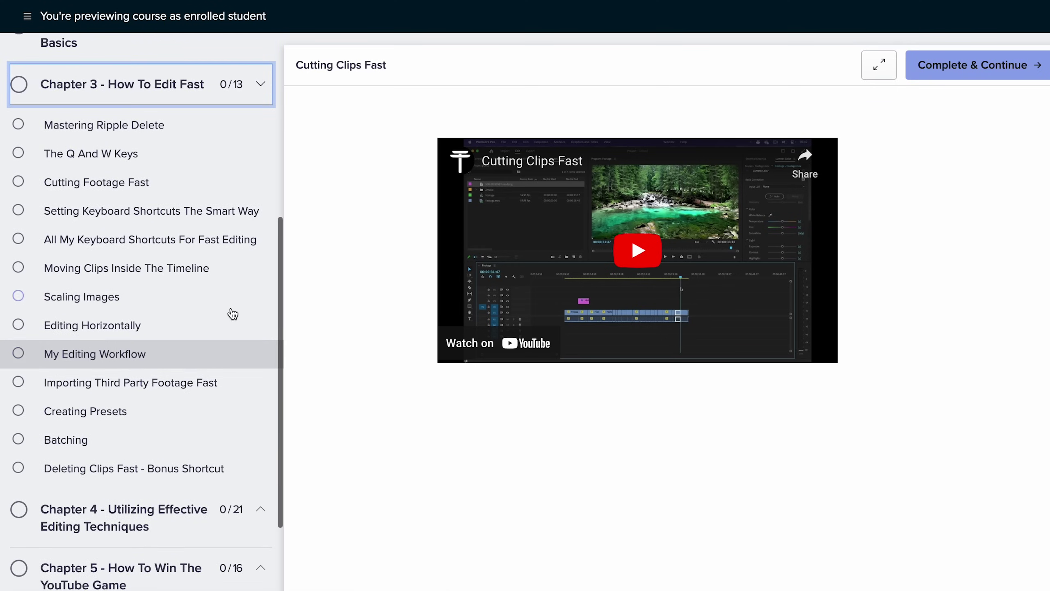
left_click(131, 166)
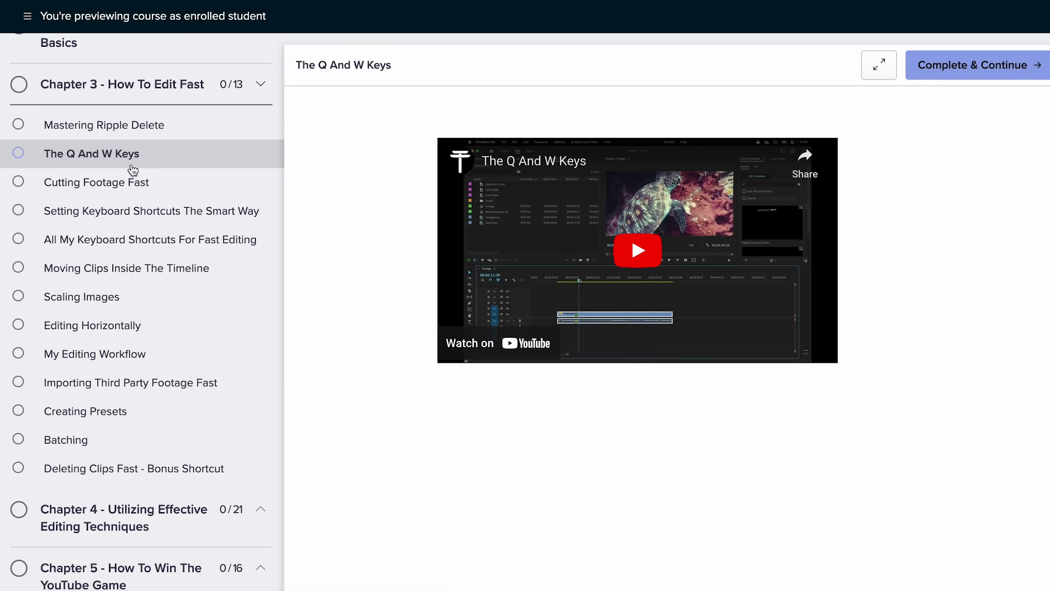
- Expand Chapter 4 - Utilizing Effective Editing Techniques and look through its list of lessons
scroll(178, 333, "down", 3)
left_click(169, 386)
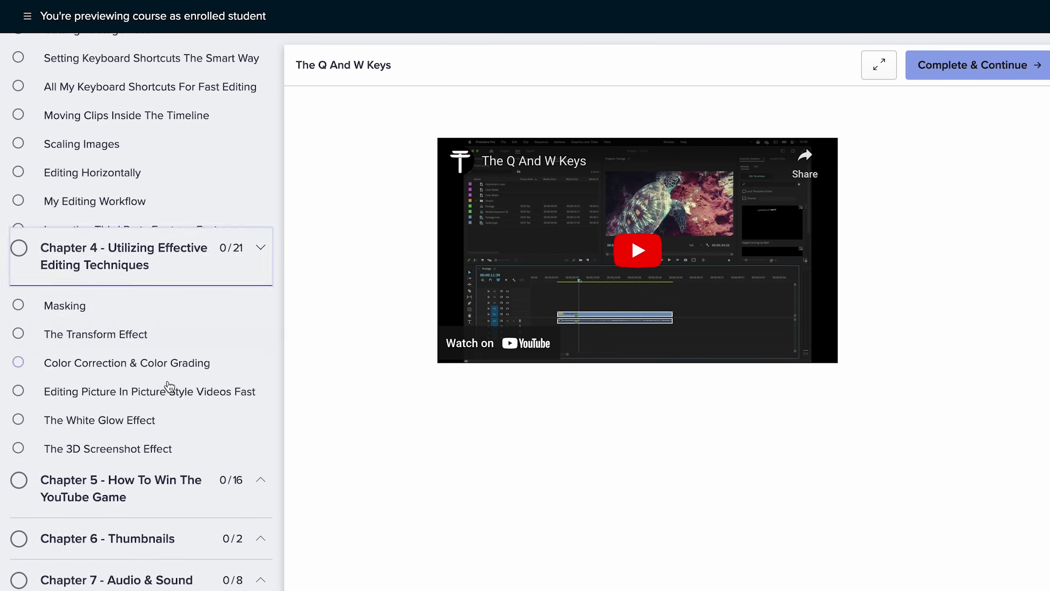
scroll(169, 386, "down", 5)
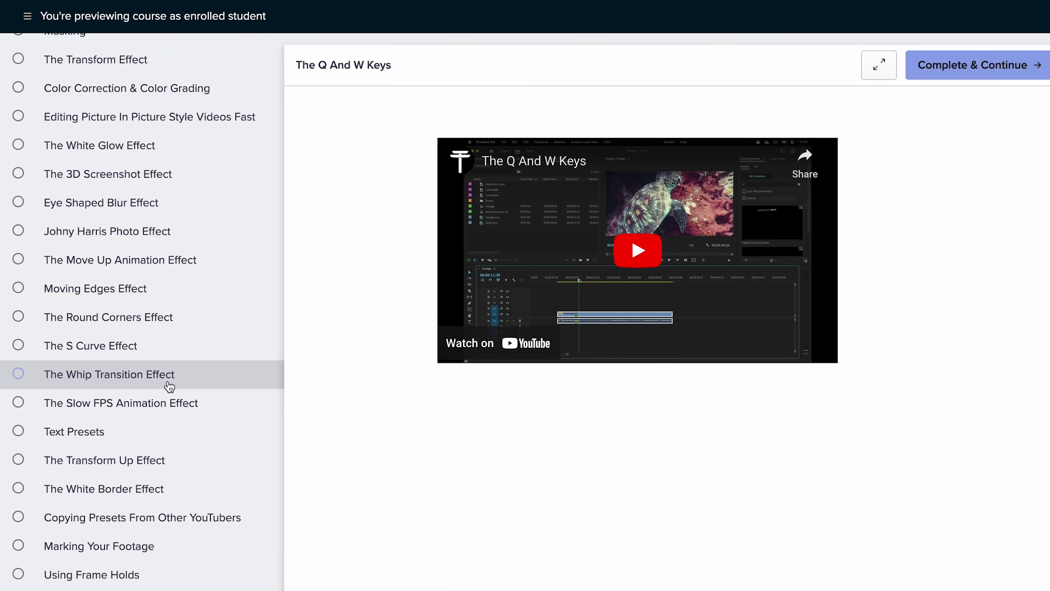
scroll(169, 387, "down", 4)
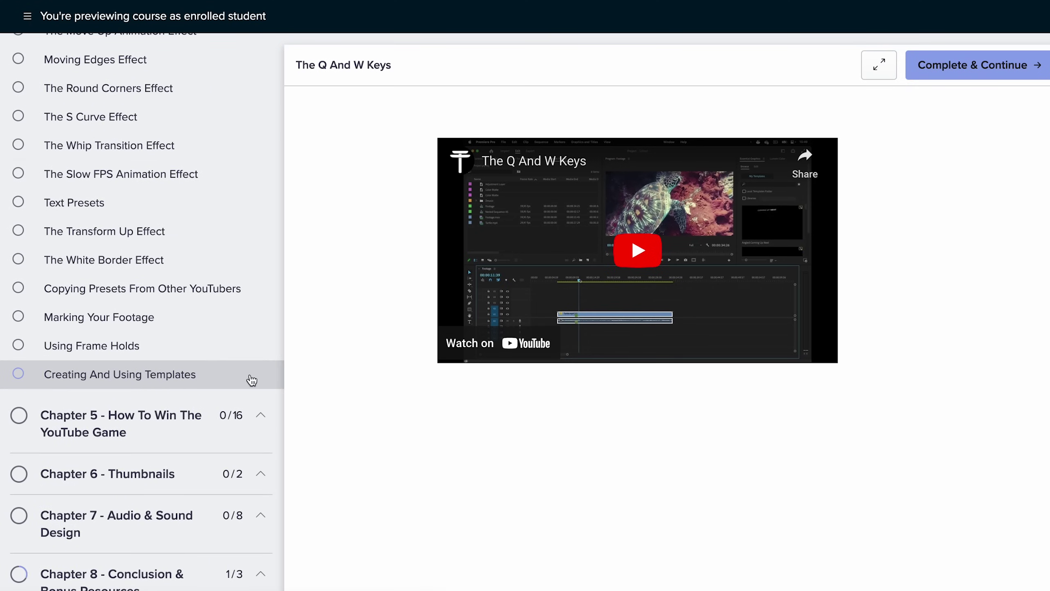